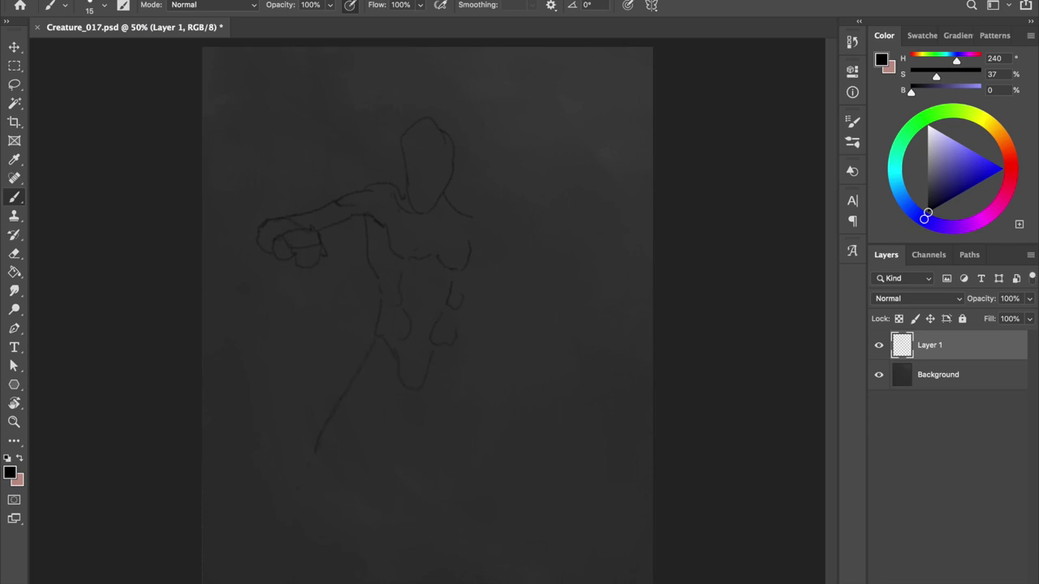
- Redraw the right leg line, clearing the unwanted leg strokes
{"action": "left_click_drag", "start_coordinate": [393, 400], "coordinate": [312, 508]}
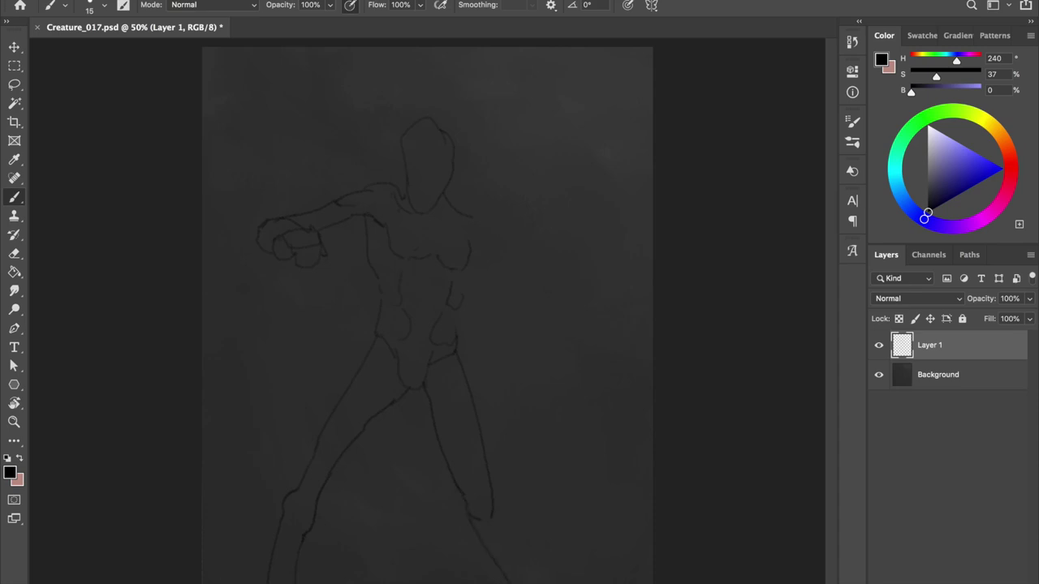
{"action": "key", "text": "ctrl+z"}
- Redraw the lower leg arc, inner leg stroke and a diagonal leg line
{"action": "key", "text": "ctrl+z"}
{"action": "left_click_drag", "start_coordinate": [421, 388], "coordinate": [419, 499]}
{"action": "left_click_drag", "start_coordinate": [458, 347], "coordinate": [447, 529]}
{"action": "key", "text": "Delete"}
{"action": "key", "text": "ctrl+z"}
{"action": "key", "text": "ctrl+z"}
{"action": "left_click_drag", "start_coordinate": [303, 359], "coordinate": [357, 491]}
{"action": "left_click_drag", "start_coordinate": [331, 414], "coordinate": [406, 474]}
{"action": "left_click_drag", "start_coordinate": [376, 307], "coordinate": [387, 350]}
{"action": "left_click_drag", "start_coordinate": [394, 412], "coordinate": [479, 516]}
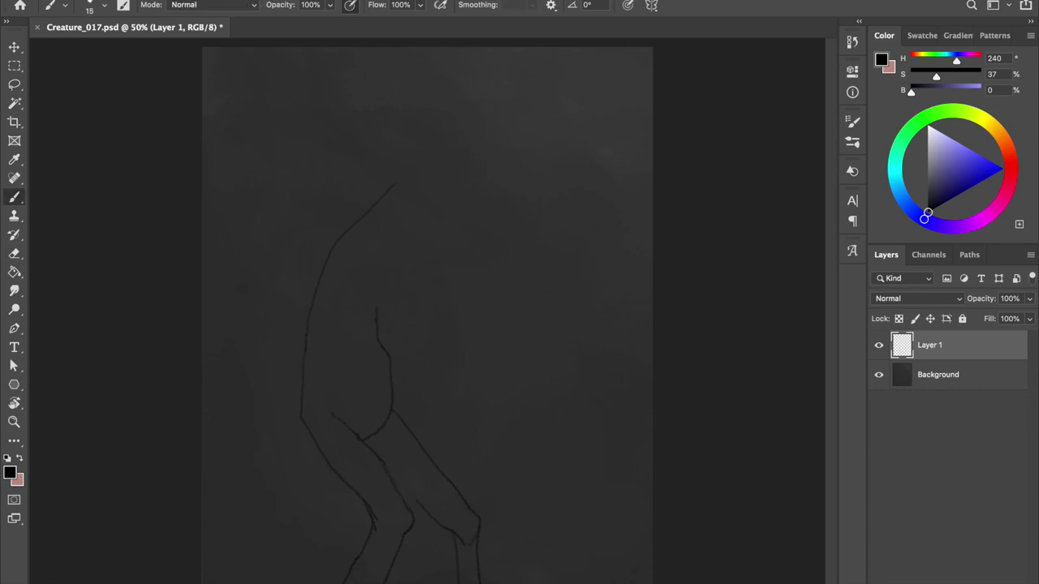
- Try curved head outlines and a torso line, then undo them
{"action": "mouse_move", "coordinate": [438, 149]}
{"action": "left_mouse_down"}
{"action": "mouse_move", "coordinate": [498, 234]}
{"action": "mouse_move", "coordinate": [389, 333]}
{"action": "left_mouse_up"}
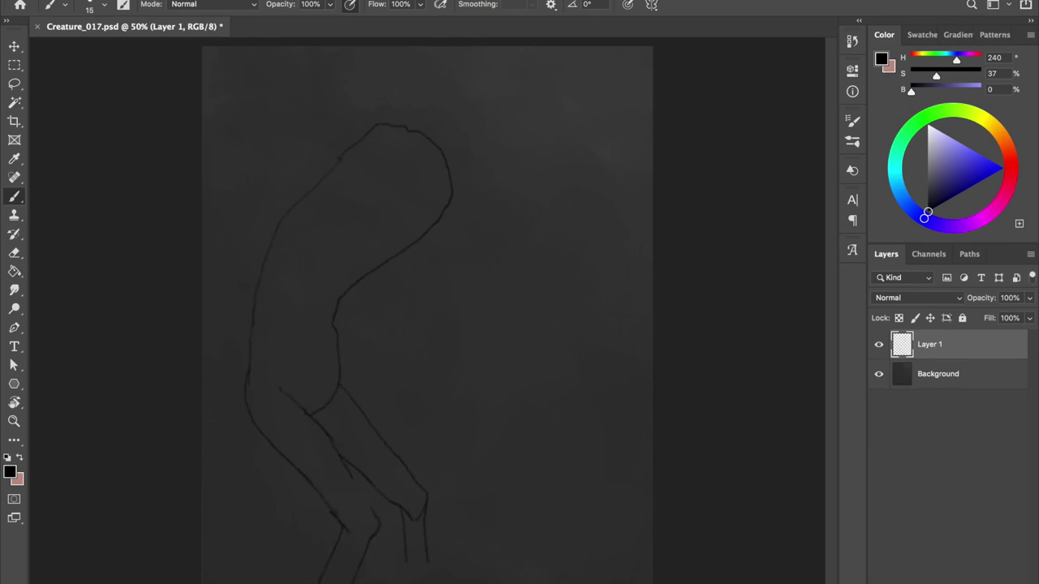
{"action": "key", "text": "Return"}
{"action": "left_click_drag", "start_coordinate": [413, 128], "coordinate": [528, 235]}
{"action": "left_click_drag", "start_coordinate": [436, 150], "coordinate": [543, 270]}
{"action": "key", "text": "ctrl+z"}
{"action": "key", "text": "ctrl+z"}
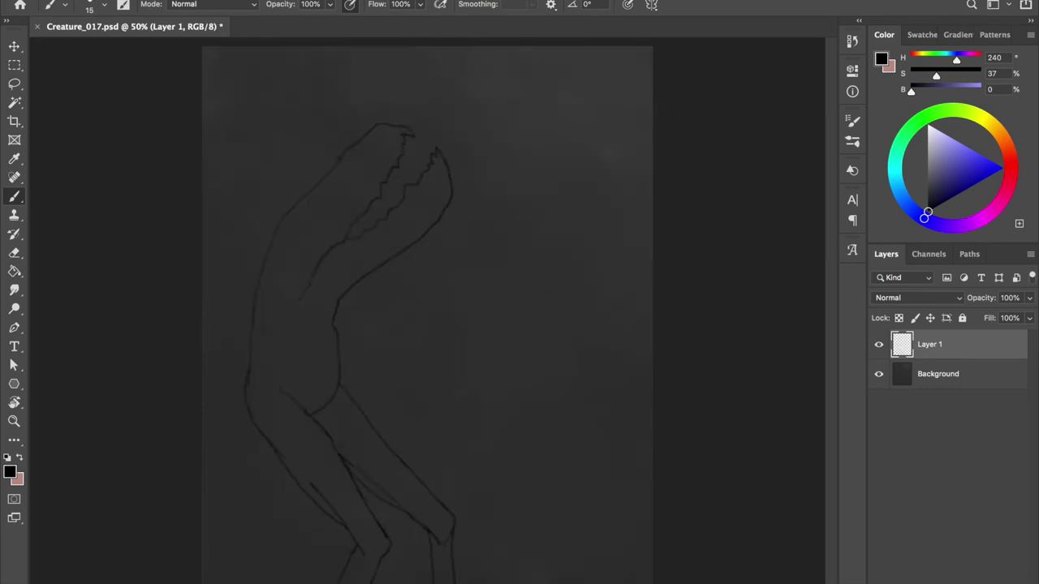
{"action": "left_click_drag", "start_coordinate": [288, 250], "coordinate": [433, 451]}
{"action": "key", "text": "ctrl+z"}
- Remove the old jagged head strokes with a lasso selection and Delete
{"action": "key", "text": "l"}
{"action": "mouse_move", "coordinate": [457, 103]}
{"action": "left_mouse_down"}
{"action": "mouse_move", "coordinate": [301, 174]}
{"action": "mouse_move", "coordinate": [428, 109]}
{"action": "mouse_move", "coordinate": [450, 126]}
{"action": "left_mouse_up"}
{"action": "key", "text": "Delete"}
{"action": "key", "text": "ctrl+d"}
{"action": "key", "text": "b"}
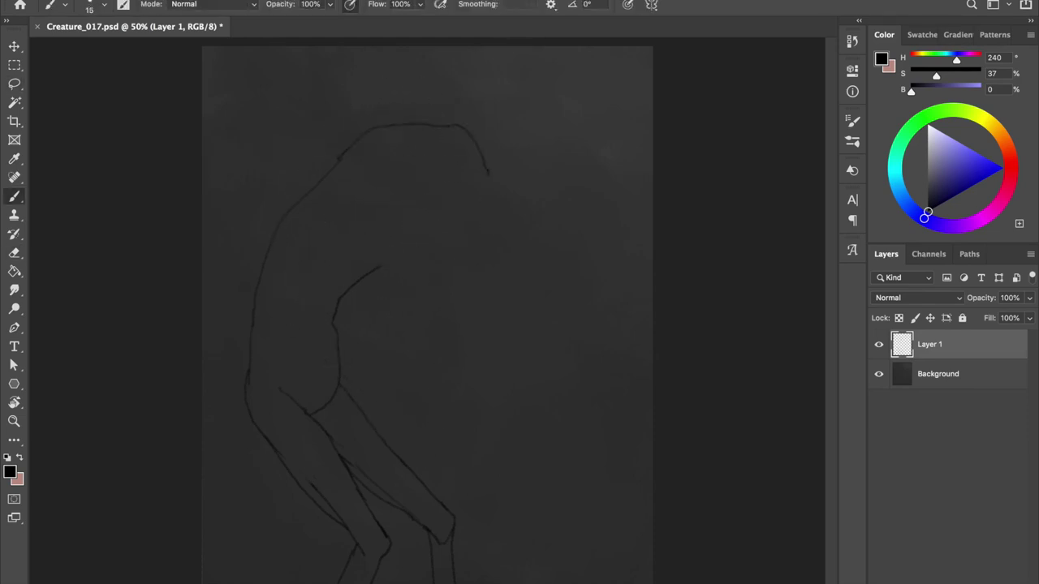
- Draw a new drooping head outline with a jagged jaw curving into the neck
{"action": "left_click_drag", "start_coordinate": [488, 172], "coordinate": [382, 266]}
{"action": "key", "text": "ctrl+z"}
{"action": "key", "text": "ctrl+z"}
{"action": "key", "text": "ctrl+z"}
{"action": "mouse_move", "coordinate": [372, 123]}
{"action": "left_mouse_down"}
{"action": "mouse_move", "coordinate": [525, 195]}
{"action": "mouse_move", "coordinate": [451, 198]}
{"action": "left_mouse_up"}
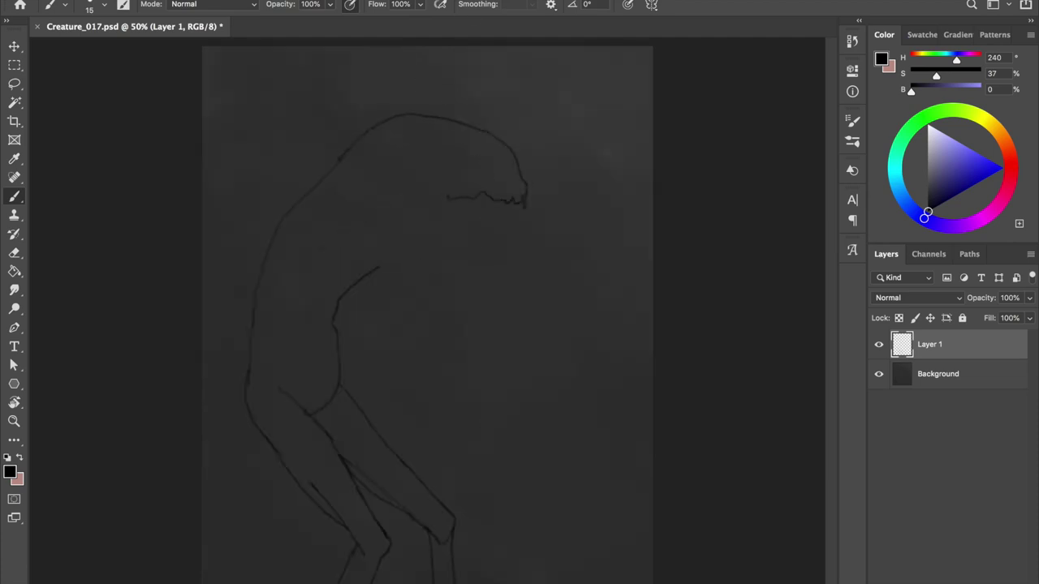
{"action": "left_click_drag", "start_coordinate": [524, 203], "coordinate": [407, 245]}
{"action": "left_click_drag", "start_coordinate": [512, 235], "coordinate": [359, 283]}
{"action": "key", "text": "ctrl+z"}
{"action": "left_click_drag", "start_coordinate": [401, 225], "coordinate": [510, 243]}
{"action": "key", "text": "ctrl+z"}
- Tilt the head upward and lasso-delete the raised arm strokes near the mouth
{"action": "left_click_drag", "start_coordinate": [451, 108], "coordinate": [405, 130]}
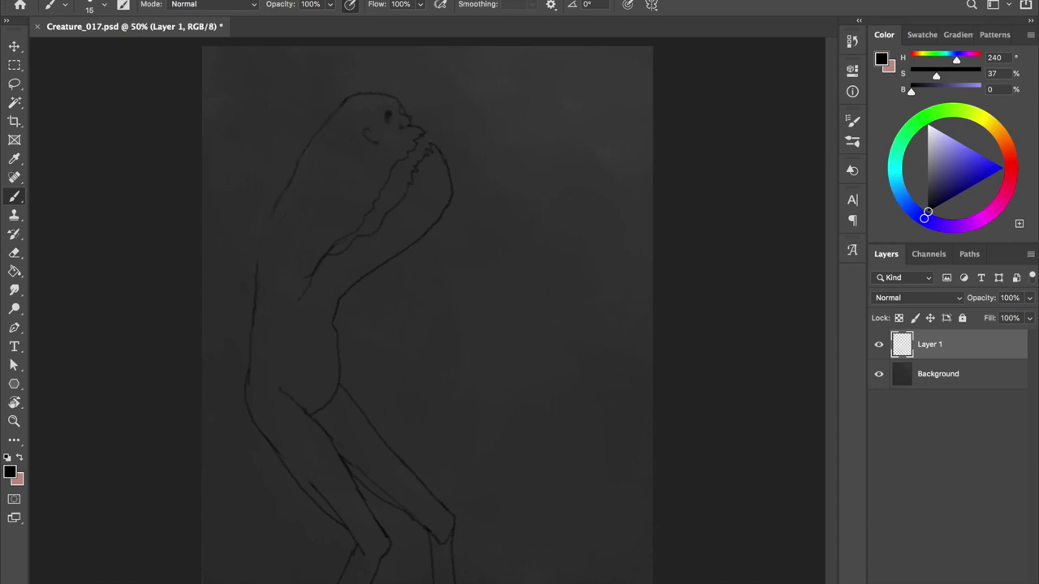
{"action": "key", "text": "e"}
{"action": "key", "text": "b"}
{"action": "key", "text": "l"}
{"action": "left_click_drag", "start_coordinate": [459, 142], "coordinate": [398, 194]}
{"action": "key", "text": "Delete"}
{"action": "key", "text": "ctrl+d"}
{"action": "key", "text": "b"}
- Sketch a short arm stroke and a raised bent arm above the hand
{"action": "key", "text": "e"}
{"action": "mouse_move", "coordinate": [447, 215]}
{"action": "left_mouse_down"}
{"action": "mouse_move", "coordinate": [406, 239]}
{"action": "mouse_move", "coordinate": [428, 242]}
{"action": "mouse_move", "coordinate": [365, 218]}
{"action": "left_mouse_up"}
{"action": "key", "text": "b"}
{"action": "left_click_drag", "start_coordinate": [467, 150], "coordinate": [532, 203]}
{"action": "left_click_drag", "start_coordinate": [556, 242], "coordinate": [439, 195]}
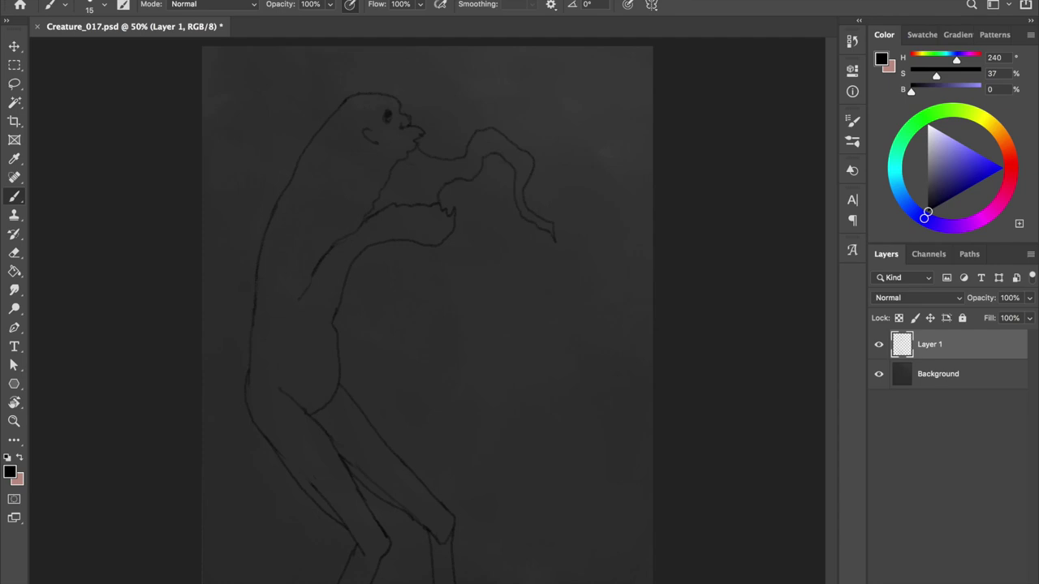
{"action": "key", "text": "e"}
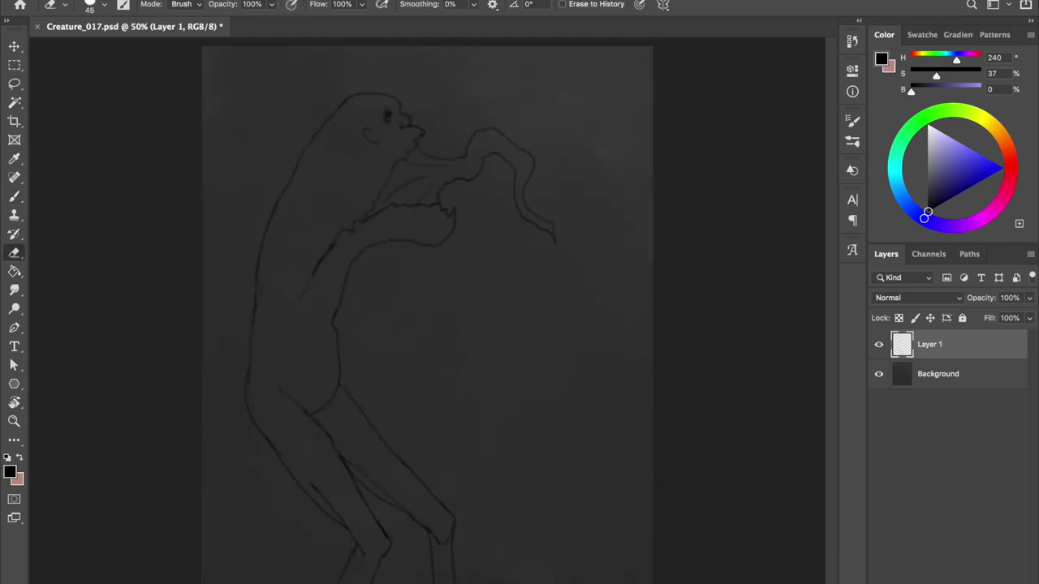
{"action": "key", "text": "b"}
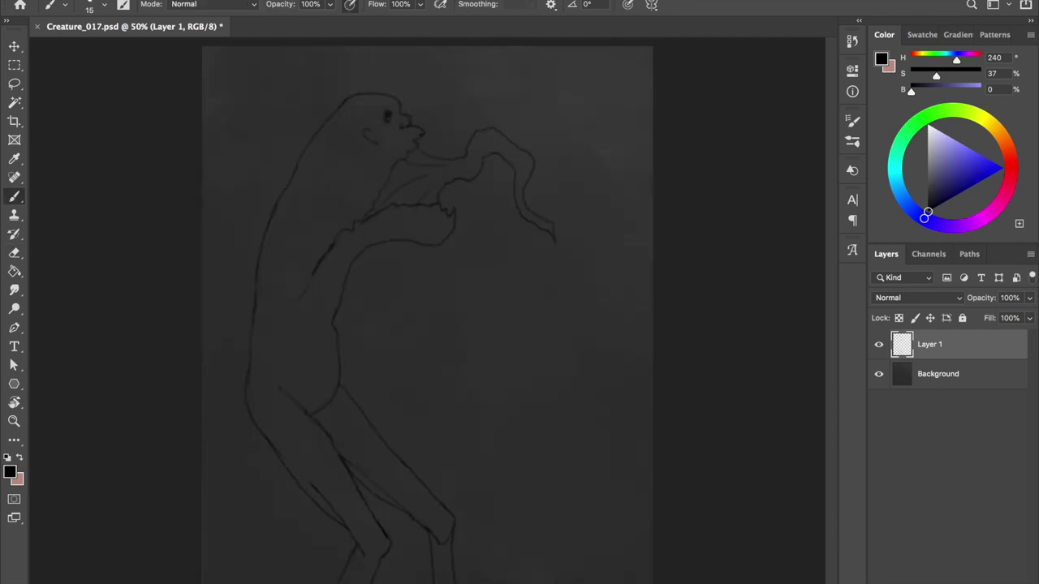
- Delete the raised bent arm and erase the horizontal arm strokes
{"action": "key", "text": "l"}
{"action": "left_click_drag", "start_coordinate": [430, 175], "coordinate": [579, 232]}
{"action": "key", "text": "Delete"}
{"action": "key", "text": "ctrl+d"}
{"action": "key", "text": "b"}
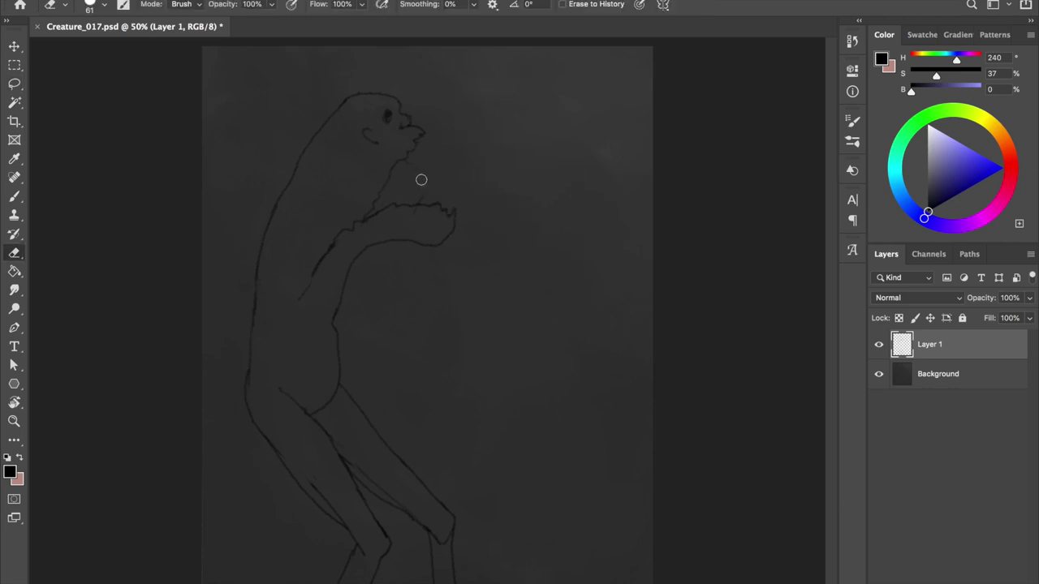
{"action": "key", "text": "e"}
{"action": "left_click_drag", "start_coordinate": [450, 221], "coordinate": [378, 233]}
{"action": "key", "text": "b"}
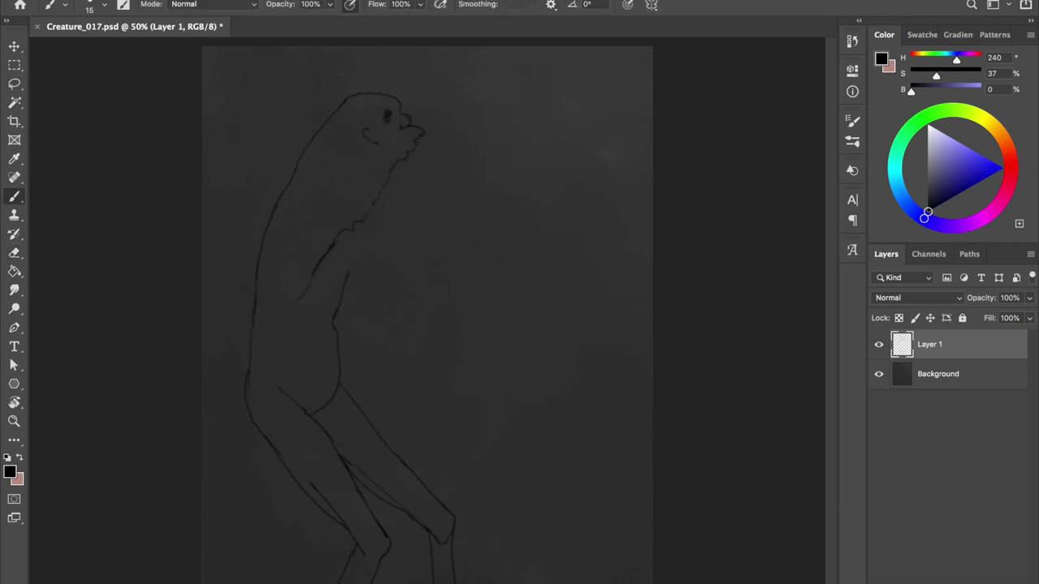
- Draw the chin line and a long contour from the head top down the back
{"action": "left_click_drag", "start_coordinate": [423, 142], "coordinate": [433, 174]}
{"action": "mouse_move", "coordinate": [337, 109]}
{"action": "left_mouse_down"}
{"action": "mouse_move", "coordinate": [268, 194]}
{"action": "mouse_move", "coordinate": [248, 325]}
{"action": "left_mouse_up"}
{"action": "left_click_drag", "start_coordinate": [298, 231], "coordinate": [328, 487]}
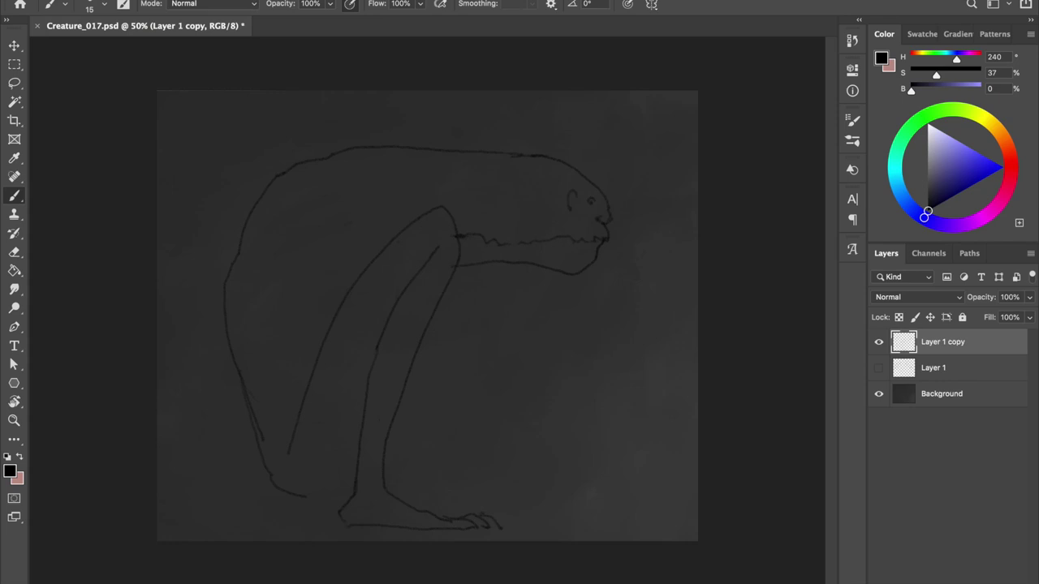
- Sketch an arm line across the body and two leg lines toward the lower right, saving
{"action": "left_click_drag", "start_coordinate": [393, 236], "coordinate": [309, 288]}
{"action": "key", "text": "ctrl+s"}
{"action": "key", "text": "e"}
{"action": "key", "text": "b"}
{"action": "key", "text": "ctrl+s"}
{"action": "left_click_drag", "start_coordinate": [422, 365], "coordinate": [658, 510]}
{"action": "left_click_drag", "start_coordinate": [406, 409], "coordinate": [625, 520]}
{"action": "key", "text": "e"}
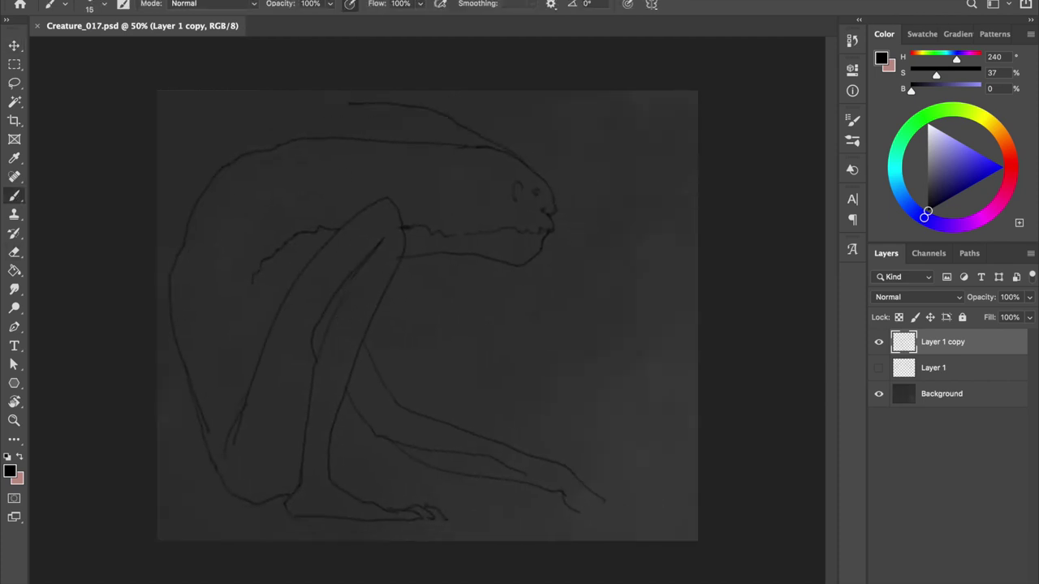
- Try curved horn strokes above the head, then undo them all and save
{"action": "left_click_drag", "start_coordinate": [403, 105], "coordinate": [523, 158]}
{"action": "key", "text": "ctrl+z"}
{"action": "left_click_drag", "start_coordinate": [469, 126], "coordinate": [516, 162]}
{"action": "left_click_drag", "start_coordinate": [388, 102], "coordinate": [456, 144]}
{"action": "left_click_drag", "start_coordinate": [260, 119], "coordinate": [352, 136]}
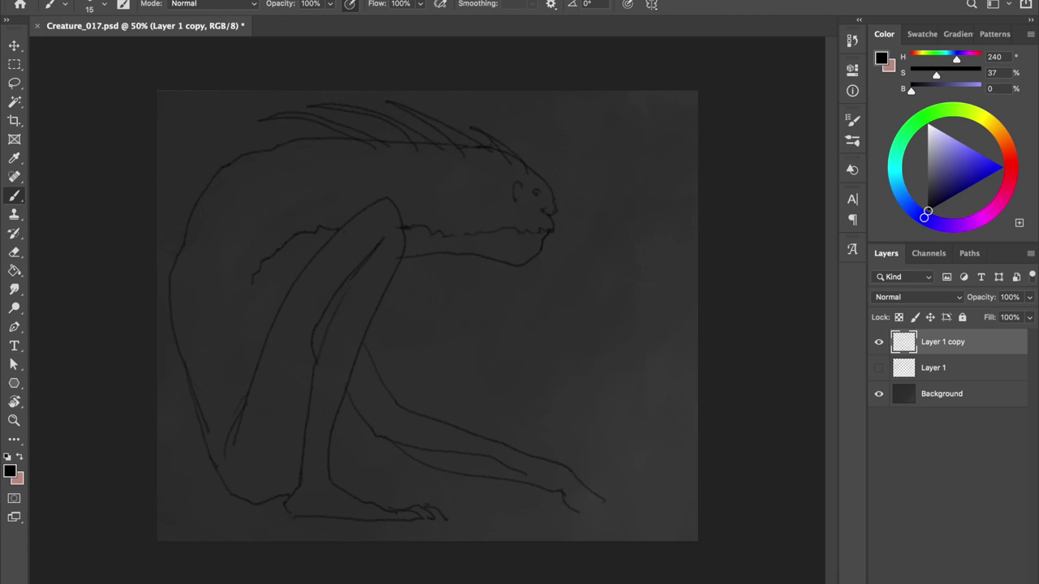
{"action": "key", "text": "ctrl+z"}
{"action": "key", "text": "ctrl+z"}
{"action": "key", "text": "ctrl+z"}
{"action": "key", "text": "ctrl+z"}
{"action": "key", "text": "e"}
{"action": "key", "text": "ctrl+z"}
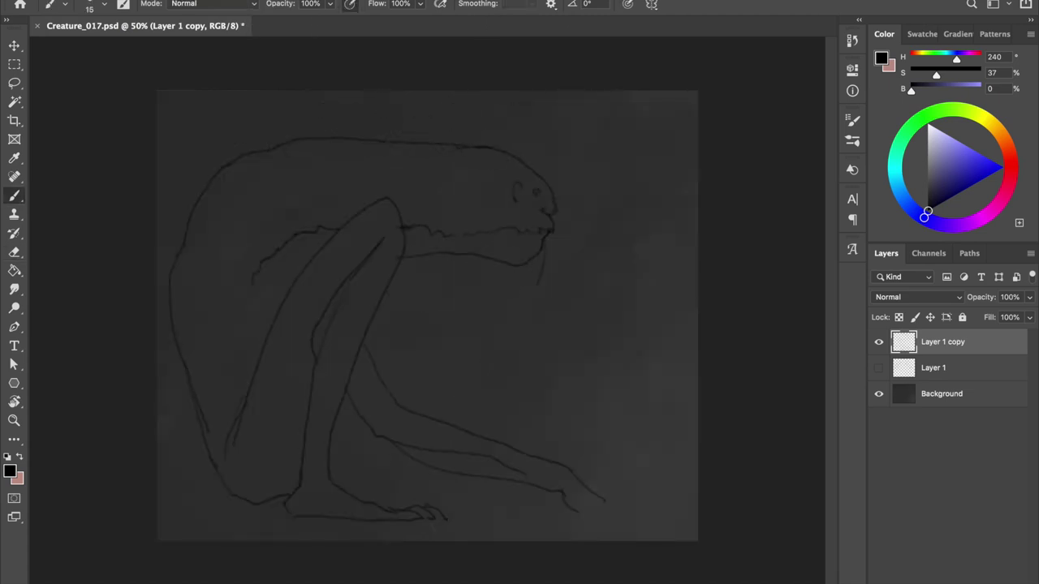
{"action": "key", "text": "ctrl+s"}
- Check the drawing in a flipped view, then redraw the lower jaw as a pointed beak
{"action": "key", "text": "ctrl+shift+h"}
{"action": "key", "text": "ctrl+shift+h"}
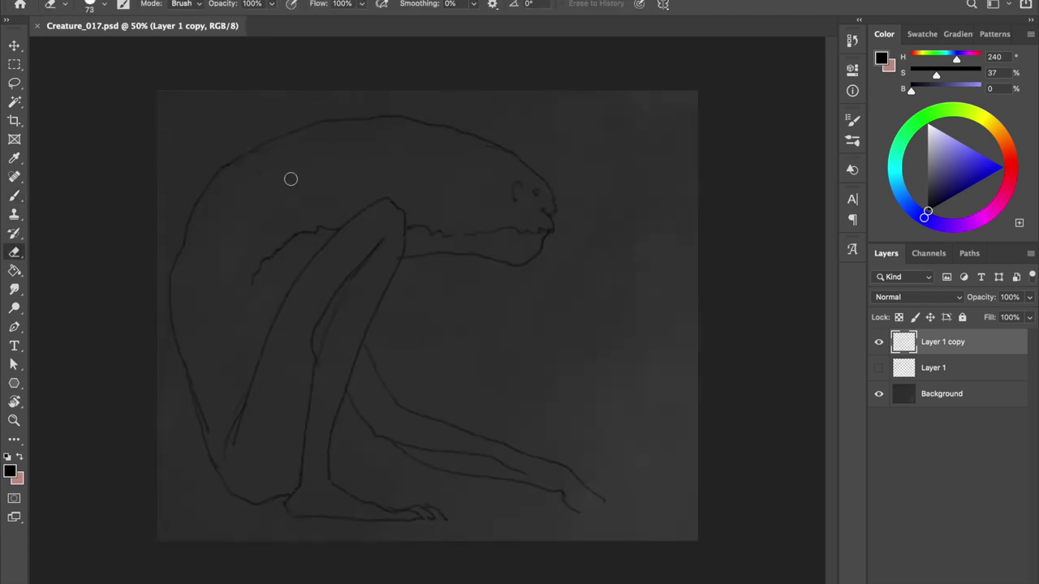
{"action": "key", "text": "b"}
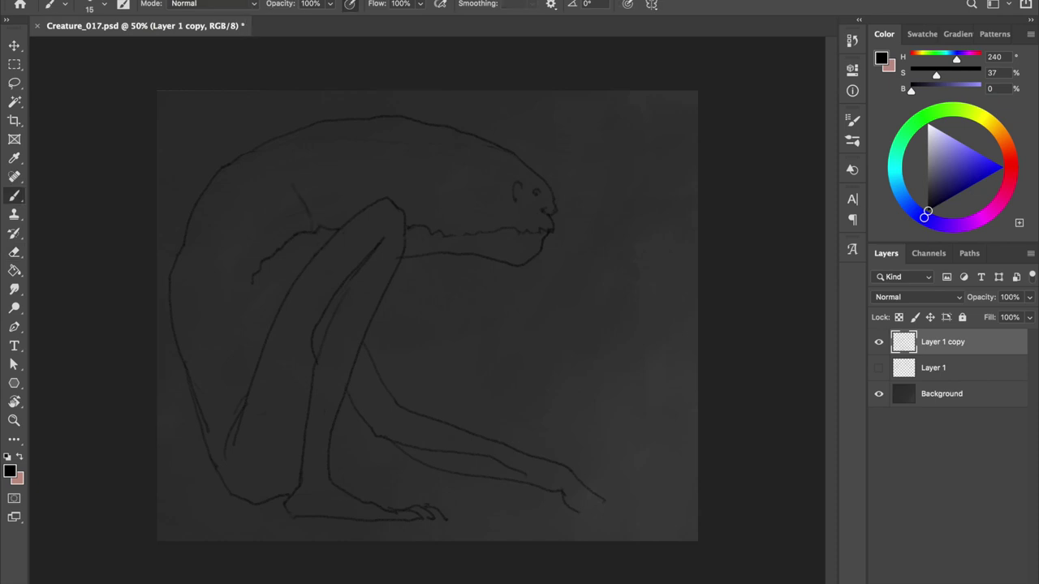
{"action": "key", "text": "ctrl+z"}
{"action": "key", "text": "ctrl+s"}
{"action": "mouse_move", "coordinate": [524, 266]}
{"action": "left_mouse_down"}
{"action": "mouse_move", "coordinate": [555, 238]}
{"action": "mouse_move", "coordinate": [522, 260]}
{"action": "mouse_move", "coordinate": [487, 258]}
{"action": "left_mouse_up"}
{"action": "key", "text": "e"}
{"action": "key", "text": "b"}
{"action": "left_click_drag", "start_coordinate": [555, 237], "coordinate": [528, 265]}
{"action": "key", "text": "e"}
{"action": "key", "text": "b"}
- Try curved strokes to the right of the beak and undo them
{"action": "left_click_drag", "start_coordinate": [621, 203], "coordinate": [580, 280]}
{"action": "key", "text": "ctrl+z"}
{"action": "left_click_drag", "start_coordinate": [621, 214], "coordinate": [576, 280]}
{"action": "key", "text": "e"}
{"action": "key", "text": "ctrl+z"}
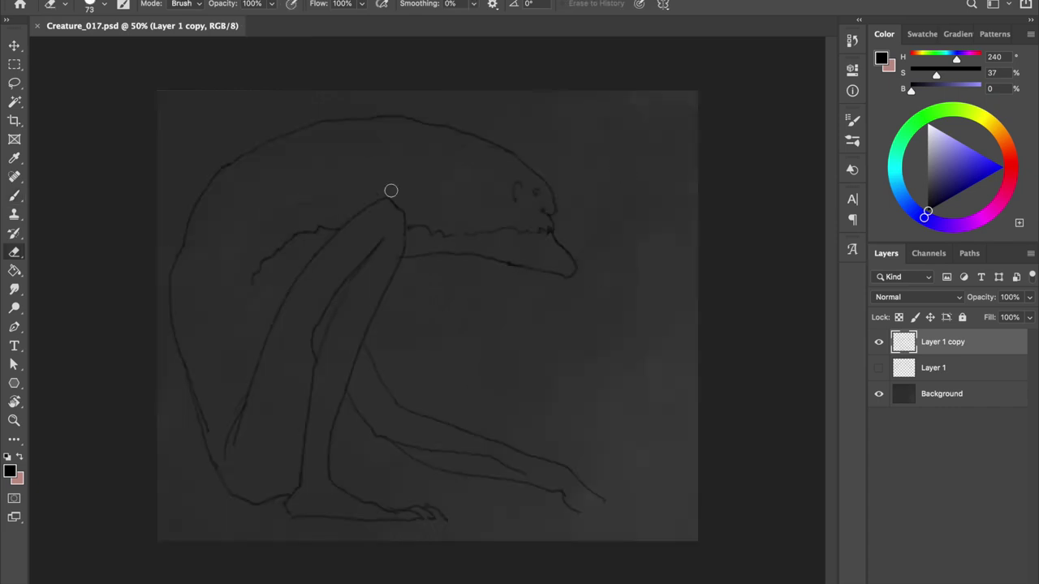
{"action": "key", "text": "b"}
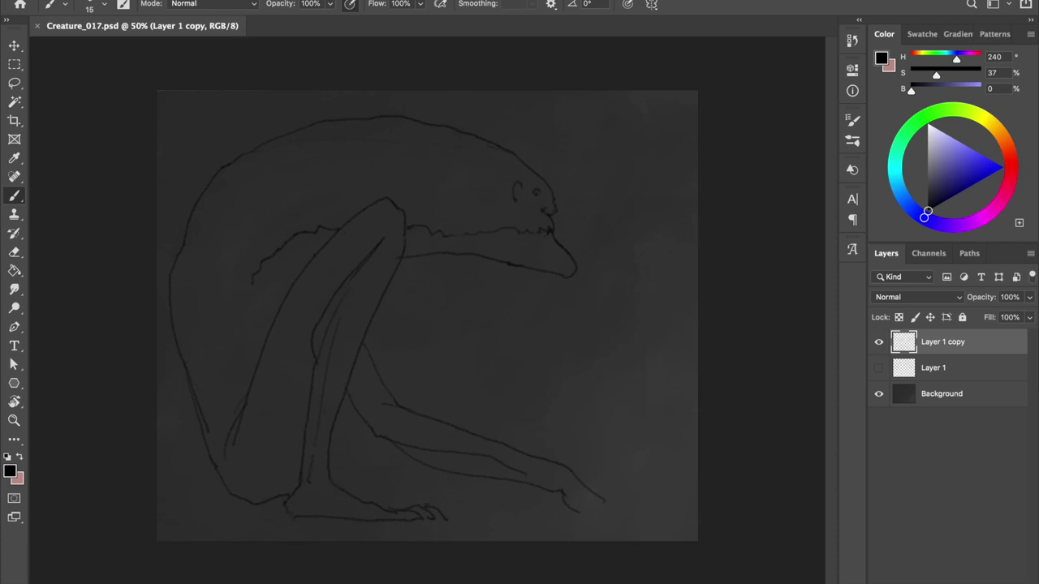
- Try finger strokes on the ground-reaching hand, then remove them
{"action": "left_click_drag", "start_coordinate": [564, 499], "coordinate": [609, 514]}
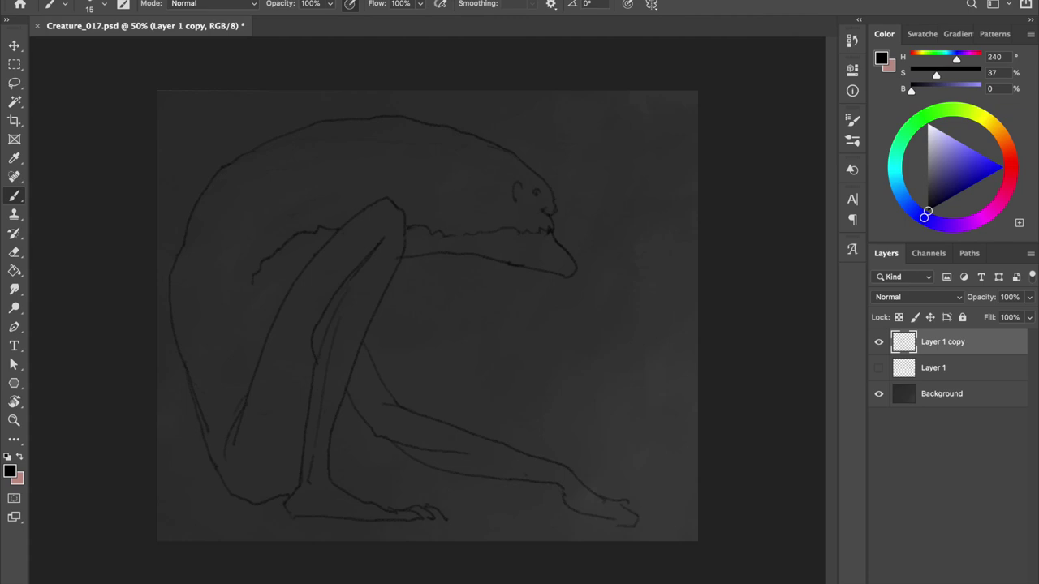
{"action": "key", "text": "ctrl+z"}
{"action": "key", "text": "ctrl+z"}
{"action": "key", "text": "ctrl+z"}
{"action": "key", "text": "ctrl+s"}
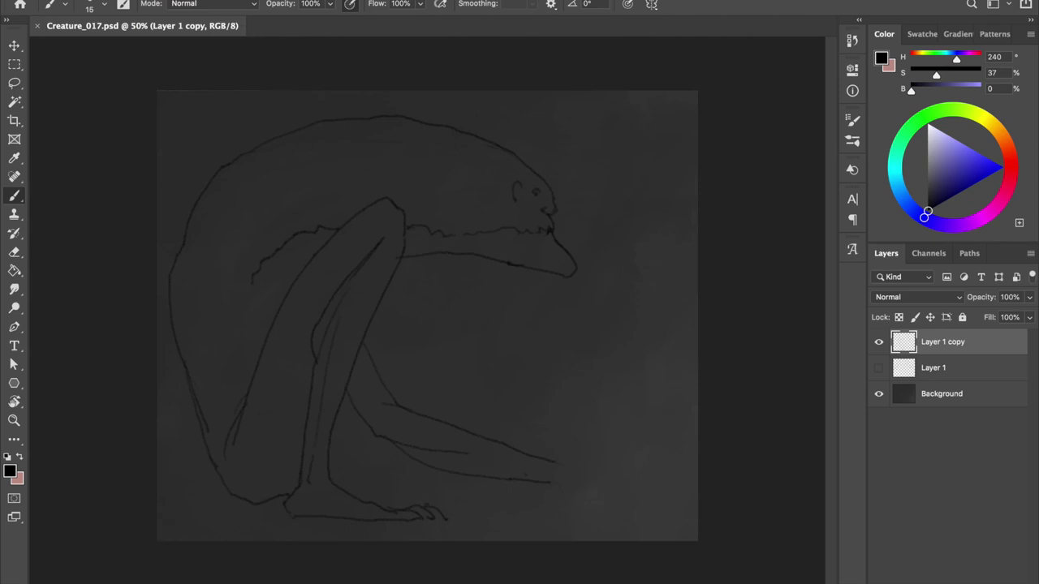
- Try drawing the right hand with fingers, then undo it
{"action": "mouse_move", "coordinate": [558, 466]}
{"action": "left_mouse_down"}
{"action": "mouse_move", "coordinate": [582, 501]}
{"action": "mouse_move", "coordinate": [562, 503]}
{"action": "left_mouse_up"}
{"action": "mouse_move", "coordinate": [565, 509]}
{"action": "left_mouse_down"}
{"action": "mouse_move", "coordinate": [611, 529]}
{"action": "mouse_move", "coordinate": [657, 506]}
{"action": "left_mouse_up"}
{"action": "left_click_drag", "start_coordinate": [625, 510], "coordinate": [642, 515]}
{"action": "key", "text": "ctrl+z"}
{"action": "key", "text": "ctrl+z"}
- Test and undo strokes at the head's upper left, nudge the sketch right and down, and save
{"action": "key", "text": "h"}
{"action": "key", "text": "h"}
{"action": "key", "text": "h"}
{"action": "key", "text": "h"}
{"action": "key", "text": "h"}
{"action": "key", "text": "h"}
{"action": "left_click_drag", "start_coordinate": [209, 164], "coordinate": [266, 143]}
{"action": "mouse_move", "coordinate": [192, 192]}
{"action": "left_mouse_down"}
{"action": "mouse_move", "coordinate": [164, 295]}
{"action": "mouse_move", "coordinate": [265, 141]}
{"action": "mouse_move", "coordinate": [238, 148]}
{"action": "left_mouse_up"}
{"action": "key", "text": "ctrl+z"}
{"action": "key", "text": "ctrl+z"}
{"action": "key", "text": "ctrl+z"}
{"action": "key", "text": "h"}
{"action": "key", "text": "h"}
{"action": "left_click_drag", "start_coordinate": [364, 313], "coordinate": [398, 321]}
{"action": "key", "text": "ctrl+s"}
{"action": "key", "text": "ctrl+z"}
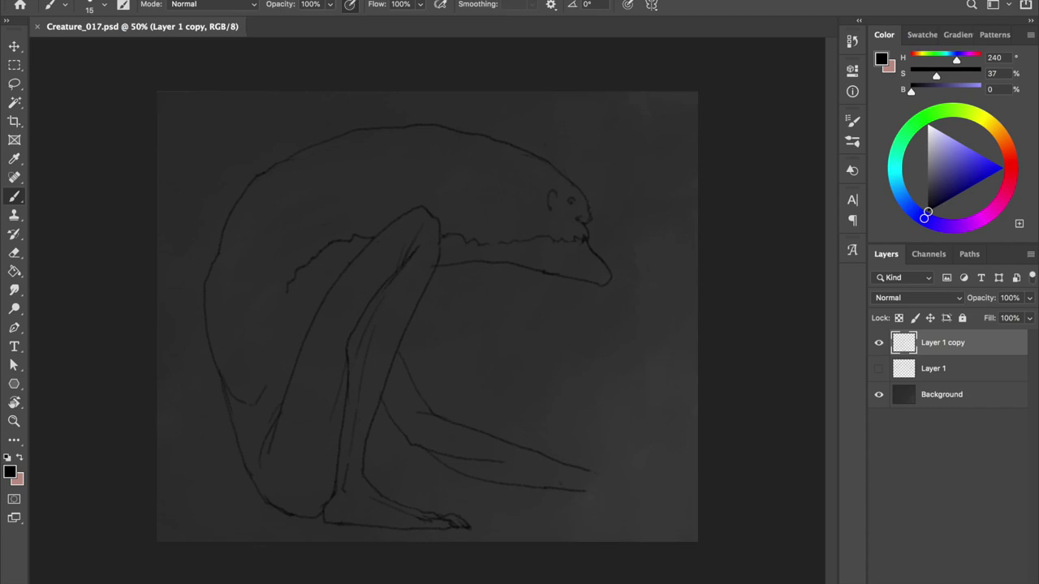
- Draw spiky quills along the top of the head, redoing the top-left spikes
{"action": "mouse_move", "coordinate": [564, 175]}
{"action": "left_mouse_down"}
{"action": "mouse_move", "coordinate": [546, 126]}
{"action": "mouse_move", "coordinate": [508, 106]}
{"action": "left_mouse_up"}
{"action": "mouse_move", "coordinate": [519, 144]}
{"action": "left_mouse_down"}
{"action": "mouse_move", "coordinate": [464, 103]}
{"action": "mouse_move", "coordinate": [414, 103]}
{"action": "left_mouse_up"}
{"action": "left_click_drag", "start_coordinate": [406, 126], "coordinate": [344, 105]}
{"action": "key", "text": "ctrl+z"}
{"action": "mouse_move", "coordinate": [426, 130]}
{"action": "left_mouse_down"}
{"action": "mouse_move", "coordinate": [349, 107]}
{"action": "mouse_move", "coordinate": [263, 130]}
{"action": "left_mouse_up"}
{"action": "key", "text": "ctrl+z"}
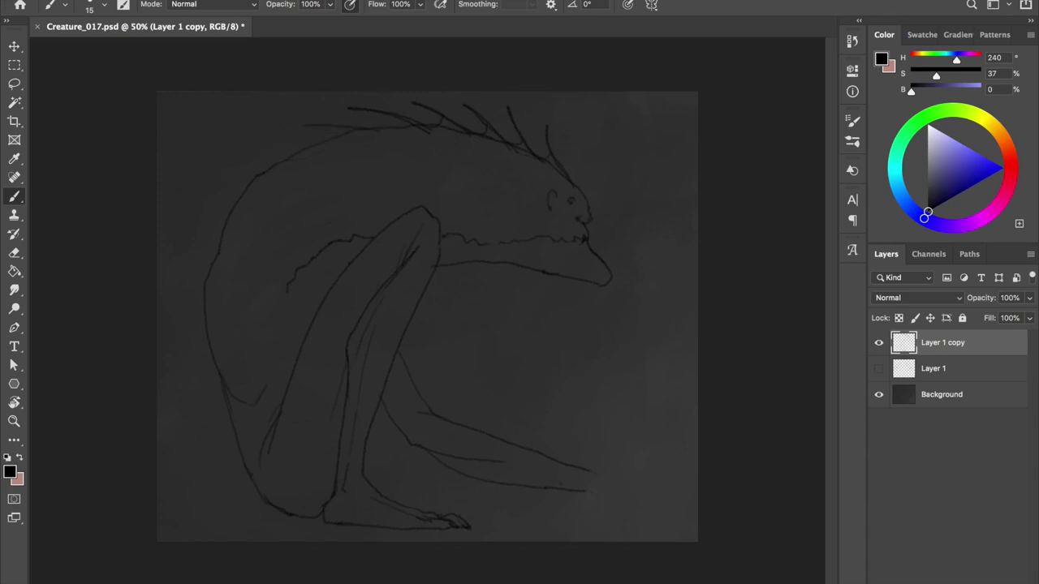
{"action": "left_click_drag", "start_coordinate": [348, 124], "coordinate": [269, 135]}
{"action": "left_click_drag", "start_coordinate": [357, 132], "coordinate": [243, 161]}
{"action": "key", "text": "ctrl+z"}
{"action": "left_click_drag", "start_coordinate": [347, 136], "coordinate": [253, 157]}
- Add short spikes on the head and upper back, discarding hairy back strokes, and save
{"action": "key", "text": "ctrl+shift+h"}
{"action": "key", "text": "ctrl+shift+h"}
{"action": "mouse_move", "coordinate": [282, 166]}
{"action": "left_mouse_down"}
{"action": "mouse_move", "coordinate": [216, 199]}
{"action": "mouse_move", "coordinate": [209, 232]}
{"action": "left_mouse_up"}
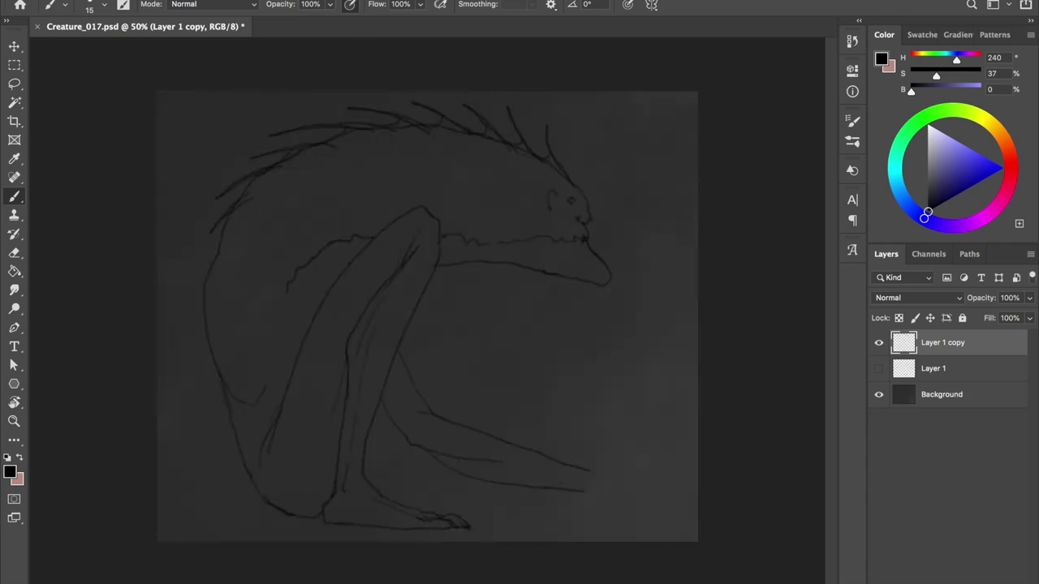
{"action": "key", "text": "ctrl+s"}
{"action": "key", "text": "ctrl+z"}
{"action": "key", "text": "ctrl+z"}
{"action": "key", "text": "ctrl+z"}
{"action": "key", "text": "ctrl+z"}
{"action": "left_click_drag", "start_coordinate": [374, 109], "coordinate": [437, 125]}
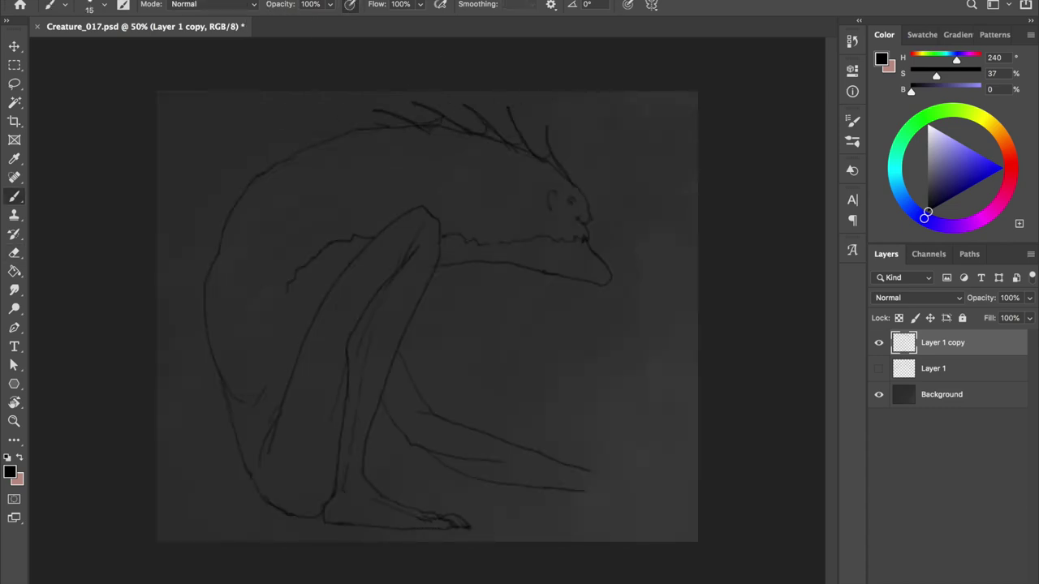
{"action": "left_click_drag", "start_coordinate": [302, 138], "coordinate": [357, 128]}
{"action": "key", "text": "ctrl+s"}
- Replace the smooth upper-left back contour with a jagged line down the back, and save
{"action": "key", "text": "e"}
{"action": "left_click_drag", "start_coordinate": [215, 260], "coordinate": [241, 195]}
{"action": "key", "text": "b"}
{"action": "mouse_move", "coordinate": [237, 201]}
{"action": "left_mouse_down"}
{"action": "mouse_move", "coordinate": [201, 353]}
{"action": "mouse_move", "coordinate": [240, 456]}
{"action": "left_mouse_up"}
{"action": "key", "text": "ctrl+shift+h"}
{"action": "key", "text": "ctrl+shift+h"}
{"action": "key", "text": "ctrl+s"}
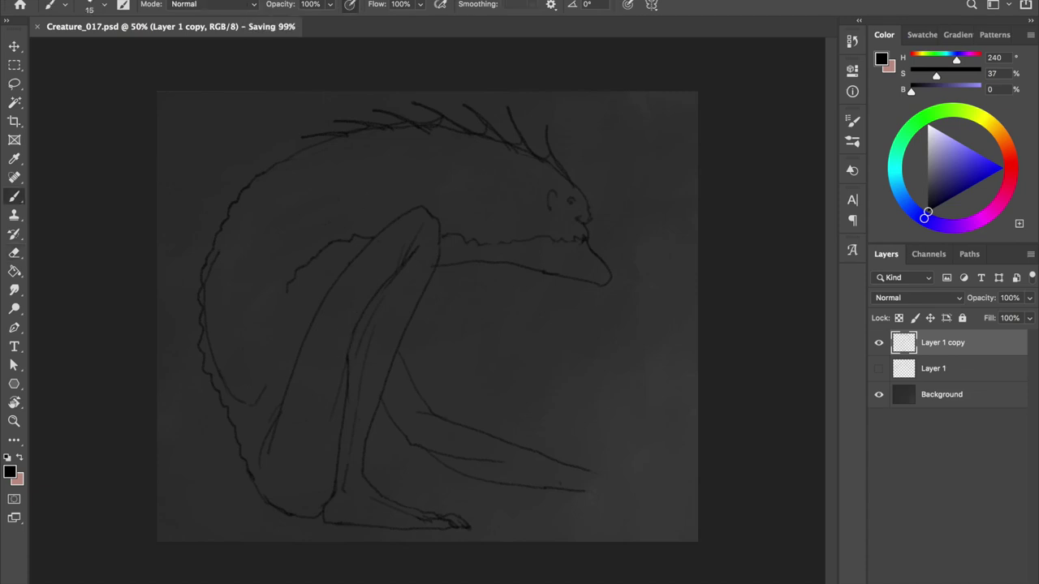
- Add short fur strokes along the upper back and side, undoing and restoring them
{"action": "left_click_drag", "start_coordinate": [237, 193], "coordinate": [221, 200]}
{"action": "left_click_drag", "start_coordinate": [224, 210], "coordinate": [205, 224]}
{"action": "left_click_drag", "start_coordinate": [217, 227], "coordinate": [190, 245]}
{"action": "key", "text": "ctrl+z"}
{"action": "key", "text": "ctrl+z"}
- Undo the extra fur strokes and the rightmost head spike, then save the painting
{"action": "key", "text": "ctrl+z"}
{"action": "key", "text": "ctrl+shift+z"}
{"action": "key", "text": "ctrl+shift+z"}
{"action": "key", "text": "e"}
{"action": "key", "text": "ctrl+z"}
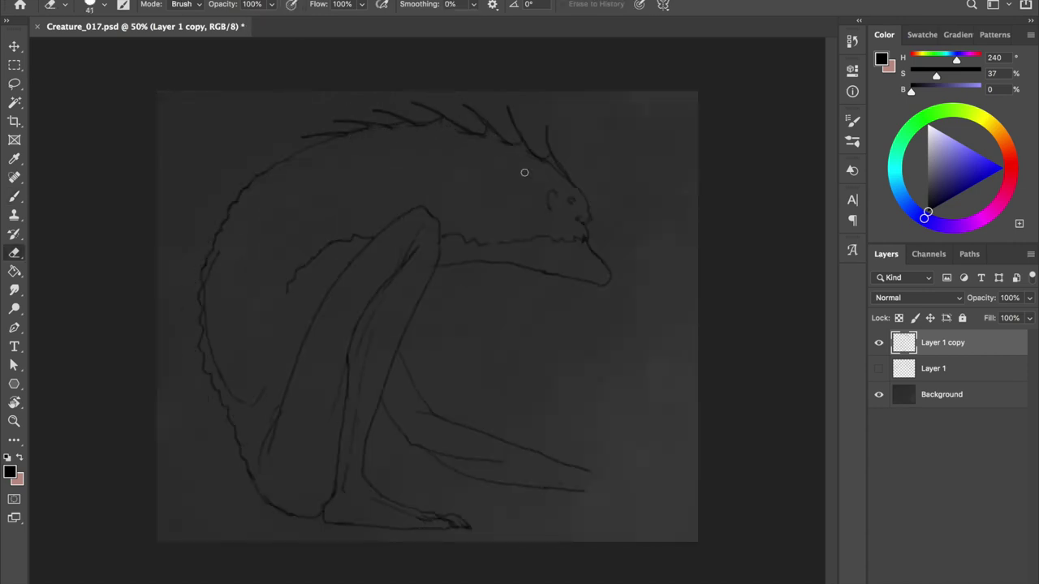
{"action": "key", "text": "b"}
{"action": "key", "text": "ctrl+z"}
{"action": "key", "text": "e"}
{"action": "key", "text": "ctrl+s"}
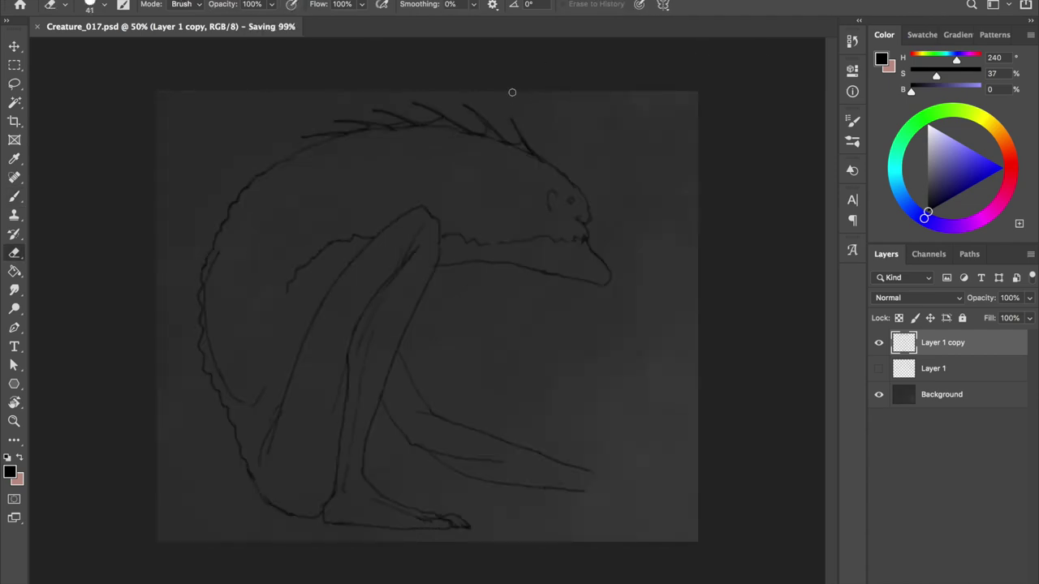
{"action": "key", "text": "b"}
- Try a toe stroke at the foot, then dot the eye and draw a small curve beside it
{"action": "left_click_drag", "start_coordinate": [457, 514], "coordinate": [481, 516]}
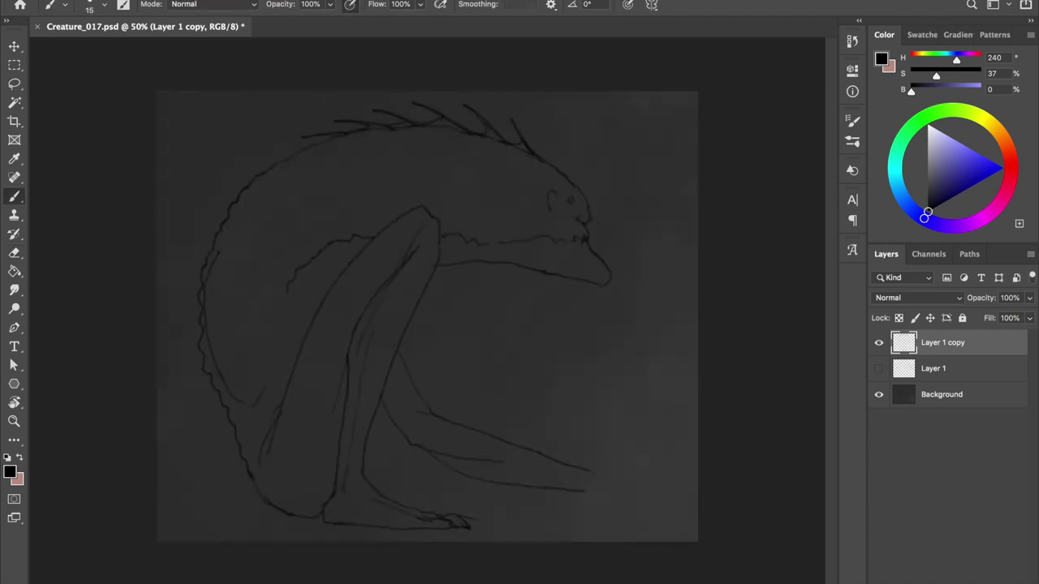
{"action": "key", "text": "ctrl+z"}
{"action": "left_click", "coordinate": [571, 201]}
{"action": "key", "text": "ctrl+z"}
{"action": "left_click_drag", "start_coordinate": [556, 191], "coordinate": [550, 210]}
- Save, then erase the tip of the lower beak with a size-53 eraser
{"action": "key", "text": "ctrl+s"}
{"action": "key", "text": "e"}
{"action": "key", "text": "ctrl+z"}
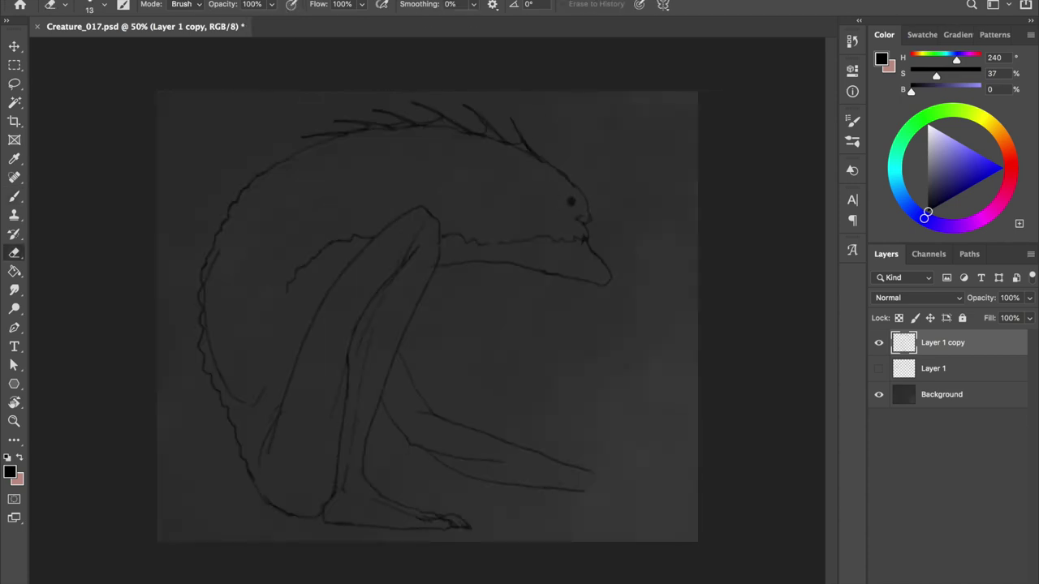
{"action": "key", "text": "bracketright"}
{"action": "key", "text": "bracketright"}
{"action": "key", "text": "bracketright"}
{"action": "left_click_drag", "start_coordinate": [597, 264], "coordinate": [585, 279]}
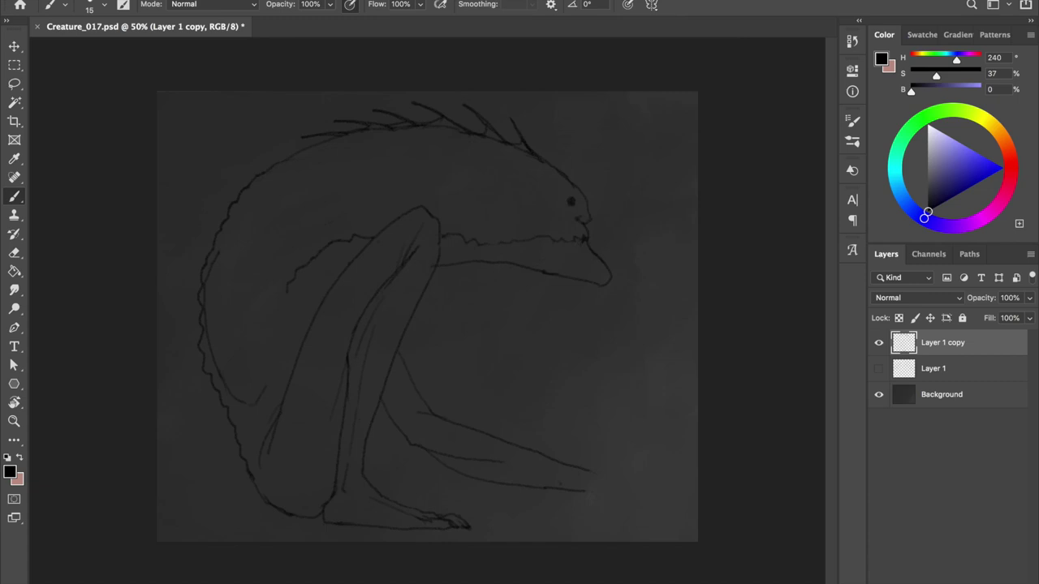
- Lasso a region of the sketch, undo it, and return to the Brush
{"action": "key", "text": "l"}
{"action": "left_click_drag", "start_coordinate": [463, 341], "coordinate": [505, 393]}
{"action": "key", "text": "ctrl+z"}
{"action": "key", "text": "b"}
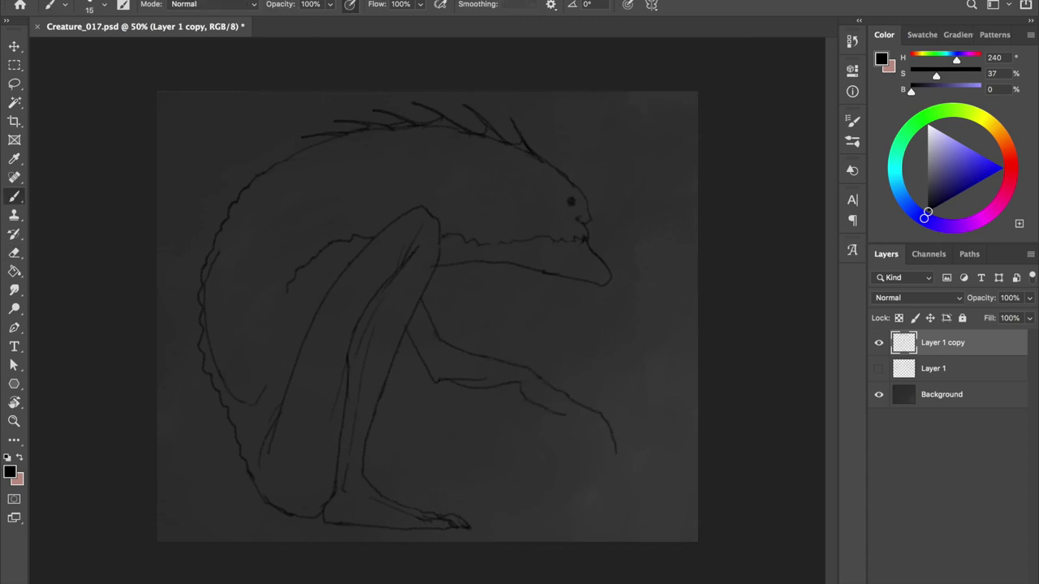
- Restore the forearm stroke and try a hand stroke off it, then undo the hand attempts
{"action": "key", "text": "ctrl+z"}
{"action": "key", "text": "ctrl+z"}
{"action": "key", "text": "ctrl+z"}
{"action": "key", "text": "ctrl+shift+z"}
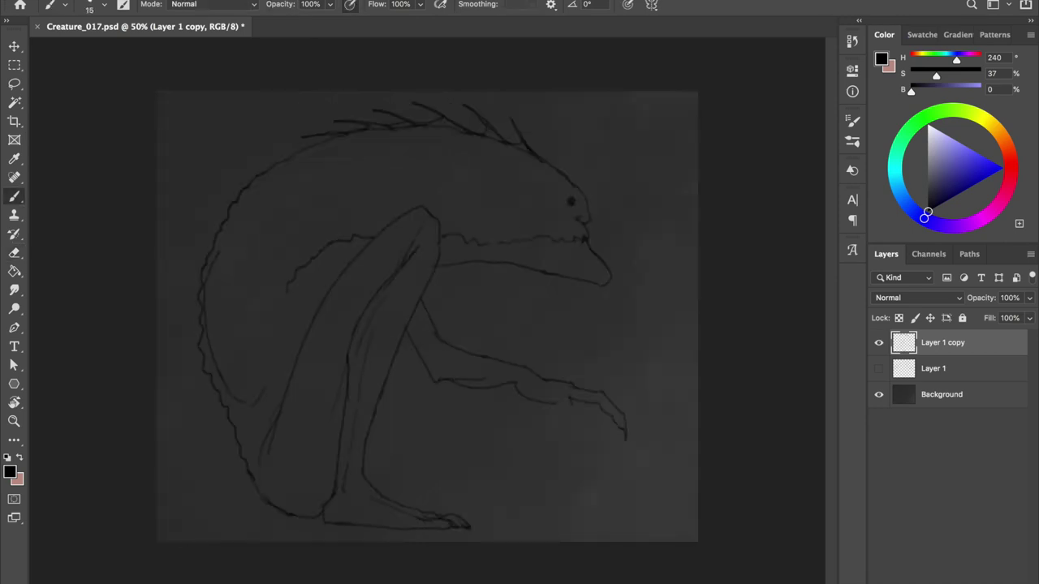
{"action": "key", "text": "ctrl+shift+z"}
{"action": "left_click_drag", "start_coordinate": [570, 380], "coordinate": [679, 416]}
{"action": "key", "text": "ctrl+z"}
{"action": "key", "text": "ctrl+z"}
{"action": "key", "text": "ctrl+z"}
{"action": "key", "text": "ctrl+z"}
{"action": "key", "text": "ctrl+z"}
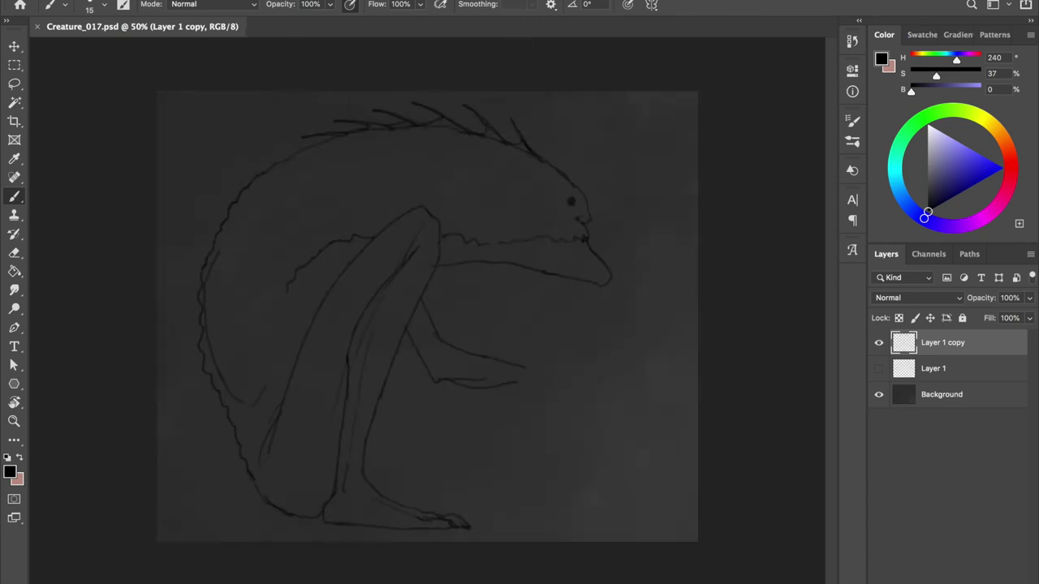
{"action": "key", "text": "ctrl+z"}
{"action": "key", "text": "ctrl+z"}
- Extend the lower arm line down and right, mirror the view, and restore the hand strokes
{"action": "left_click_drag", "start_coordinate": [565, 404], "coordinate": [647, 473]}
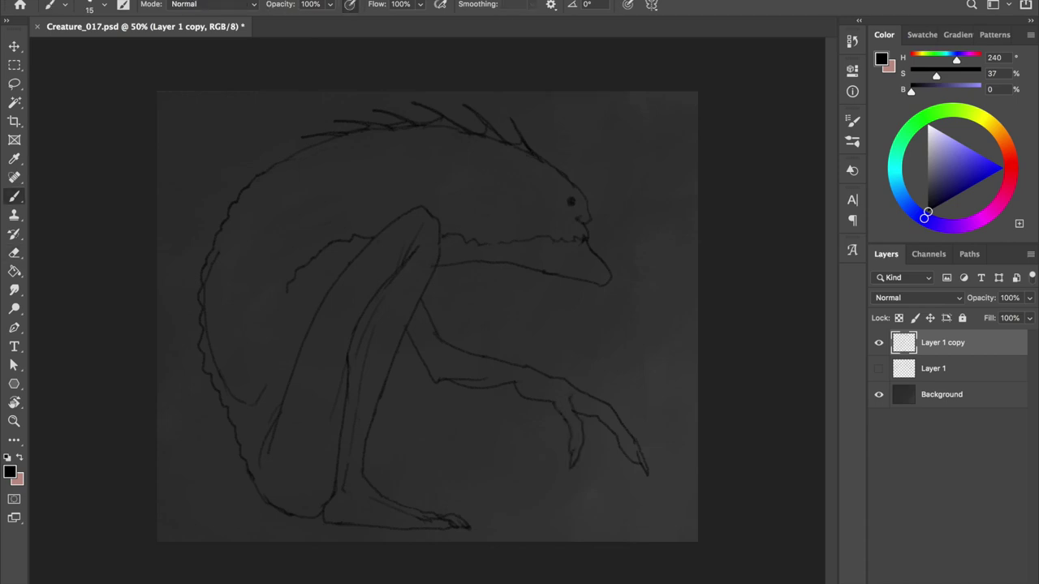
{"action": "key", "text": "ctrl+shift+h"}
{"action": "key", "text": "ctrl+shift+h"}
{"action": "key", "text": "ctrl+z"}
{"action": "key", "text": "ctrl+s"}
{"action": "key", "text": "ctrl+shift+z"}
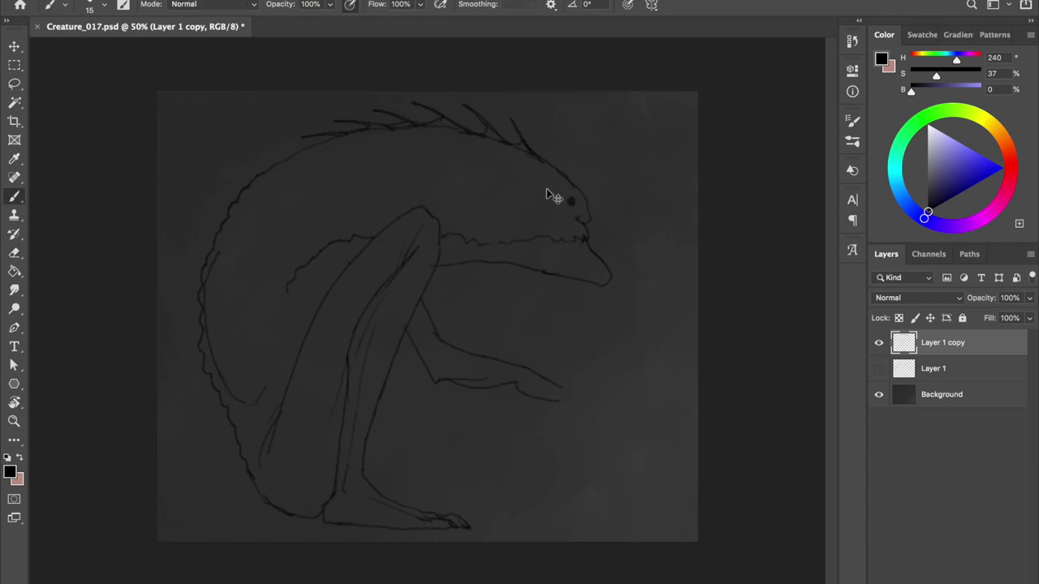
- Touch up the hand alternating Eraser and Brush, undoing the scribbled fingertip stroke
{"action": "scroll", "coordinate": [467, 328], "scroll_direction": "up", "scroll_amount": 3}
{"action": "key", "text": "e"}
{"action": "scroll", "coordinate": [445, 297], "scroll_direction": "up", "scroll_amount": 1}
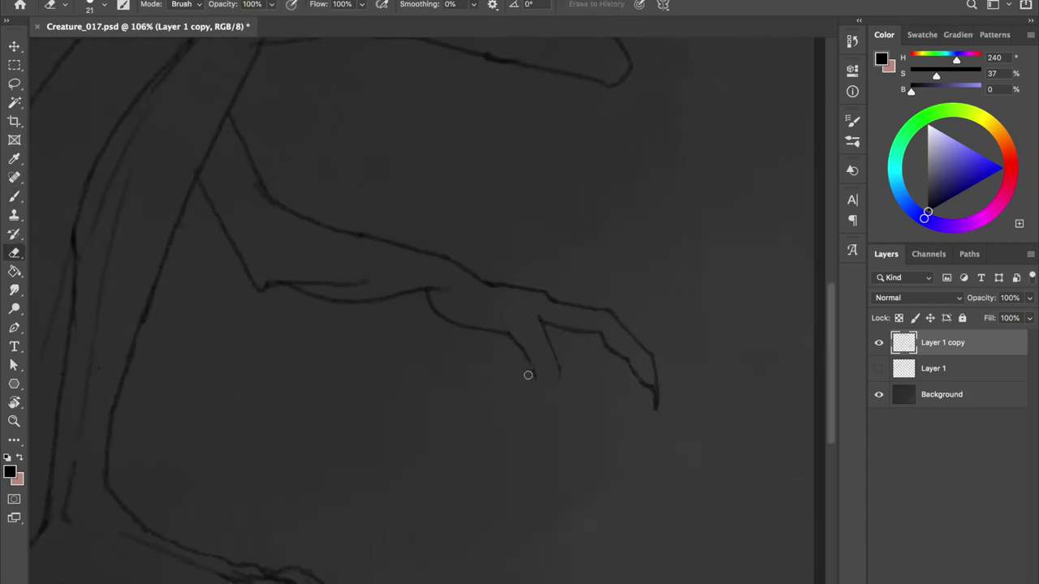
{"action": "key", "text": "b"}
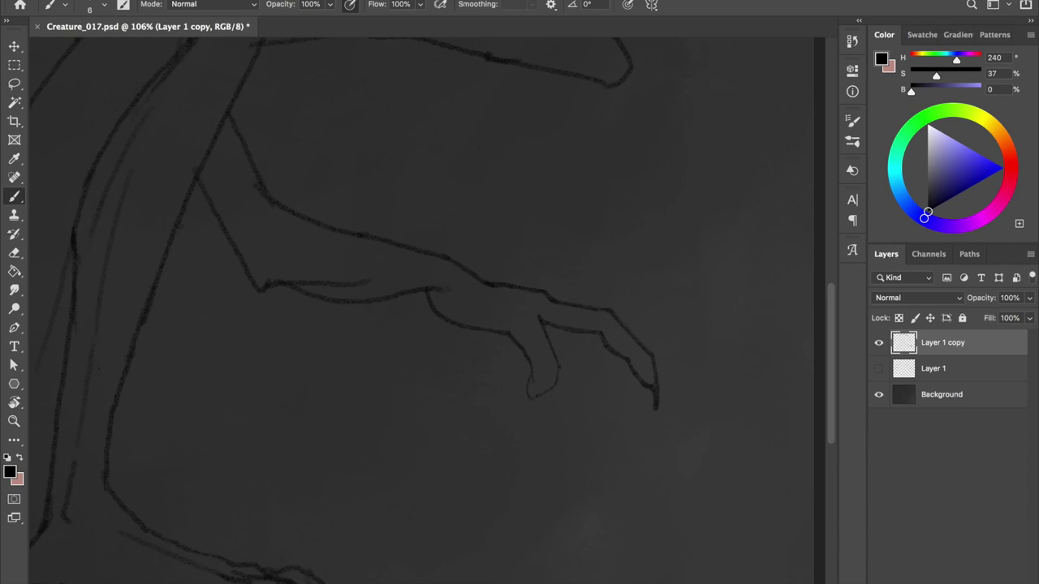
{"action": "key", "text": "e"}
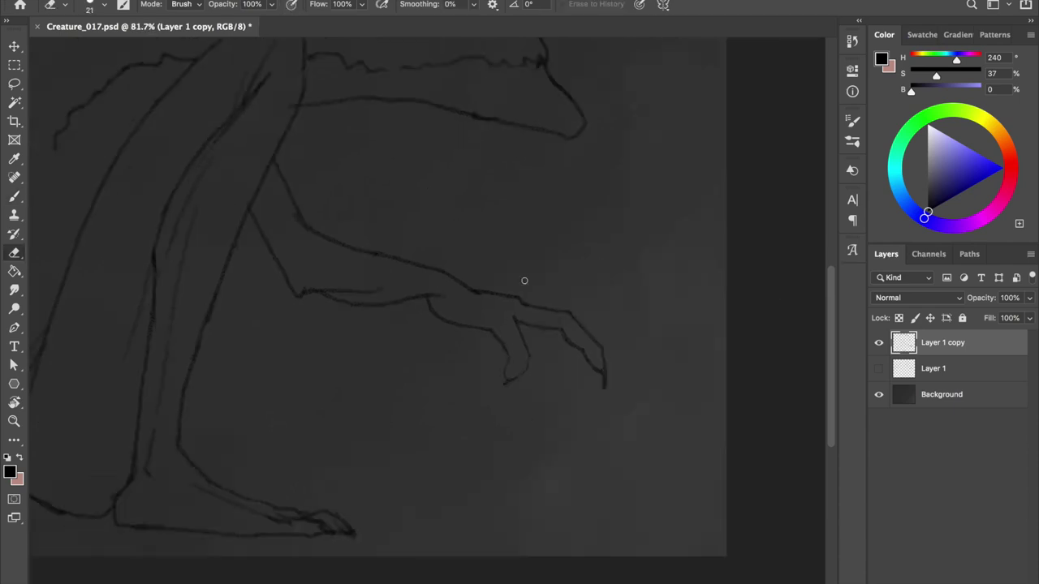
{"action": "scroll", "coordinate": [489, 176], "scroll_direction": "down", "scroll_amount": 2}
{"action": "scroll", "coordinate": [511, 332], "scroll_direction": "up", "scroll_amount": 2}
{"action": "key", "text": "b"}
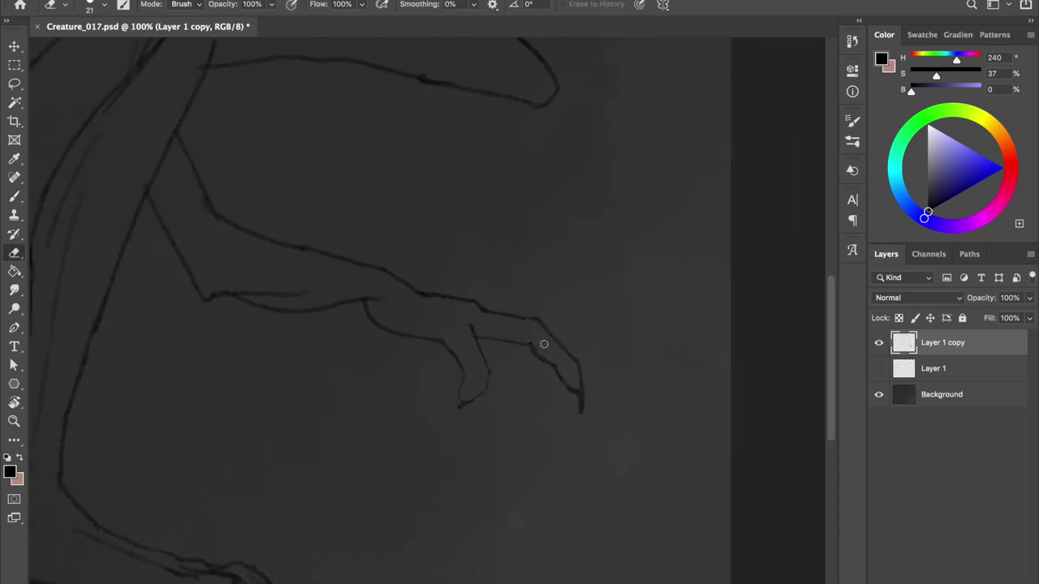
{"action": "scroll", "coordinate": [456, 322], "scroll_direction": "down", "scroll_amount": 3}
{"action": "scroll", "coordinate": [459, 236], "scroll_direction": "down", "scroll_amount": 1}
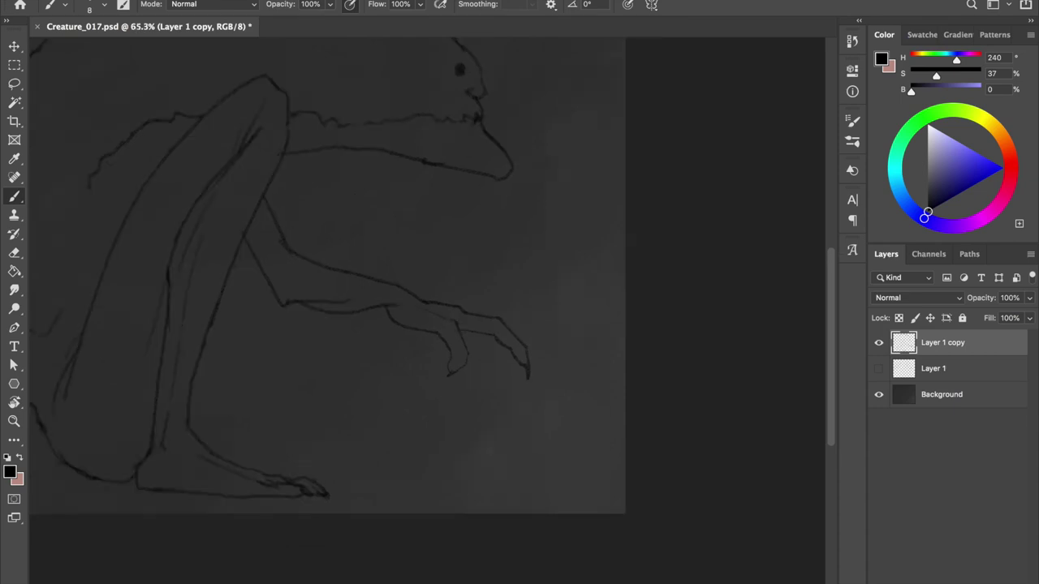
{"action": "scroll", "coordinate": [459, 236], "scroll_direction": "up", "scroll_amount": 2}
{"action": "key", "text": "ctrl+z"}
{"action": "key", "text": "ctrl+z"}
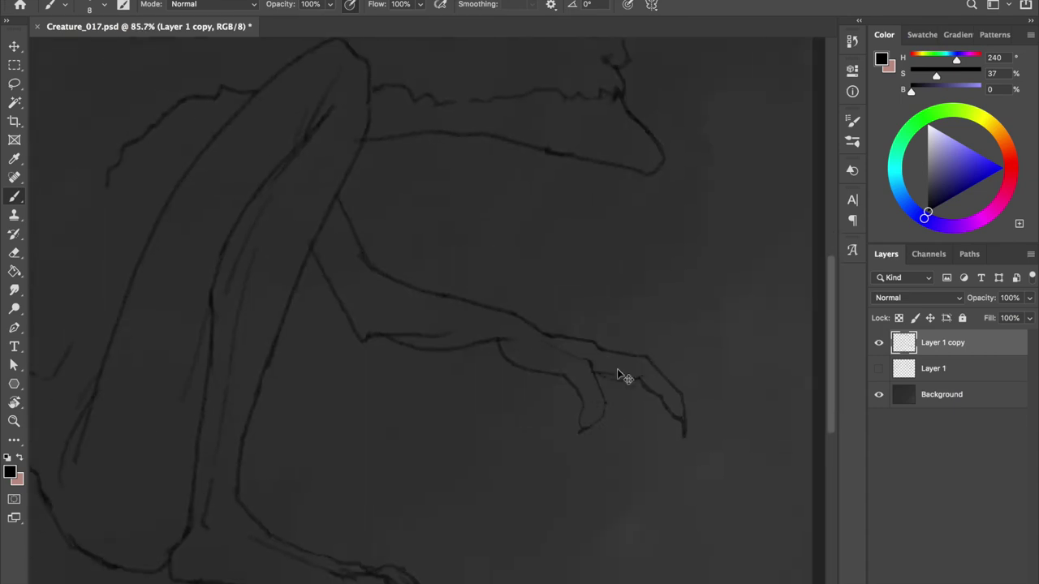
- Draw a long claw line reaching right from the hand with a slightly larger brush
{"action": "mouse_move", "coordinate": [571, 325]}
{"action": "left_mouse_down"}
{"action": "mouse_move", "coordinate": [554, 332]}
{"action": "mouse_move", "coordinate": [563, 343]}
{"action": "left_mouse_up"}
{"action": "mouse_move", "coordinate": [584, 339]}
{"action": "left_mouse_down"}
{"action": "mouse_move", "coordinate": [678, 332]}
{"action": "mouse_move", "coordinate": [758, 358]}
{"action": "left_mouse_up"}
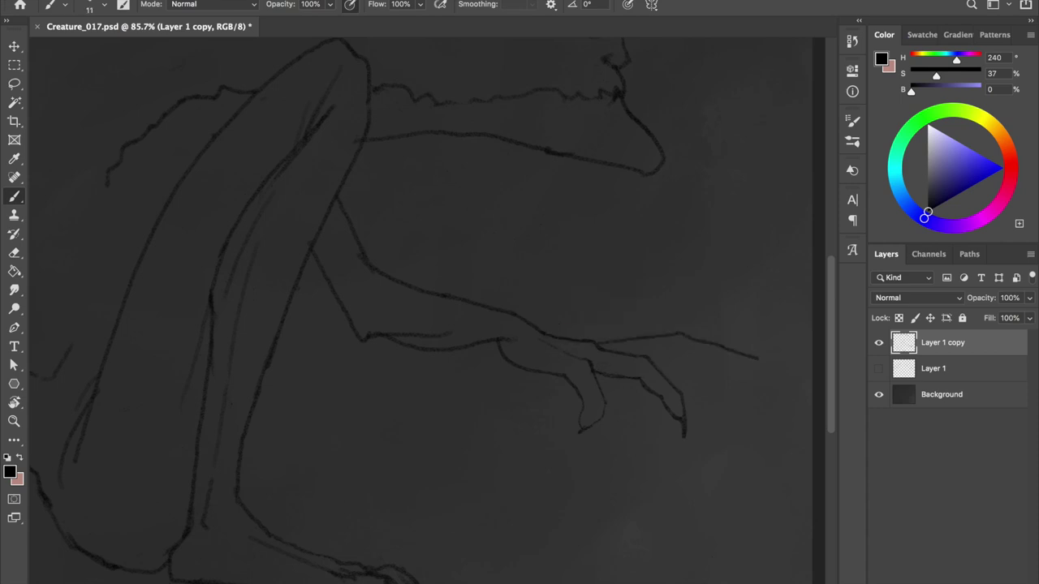
{"action": "scroll", "coordinate": [668, 348], "scroll_direction": "down", "scroll_amount": 3}
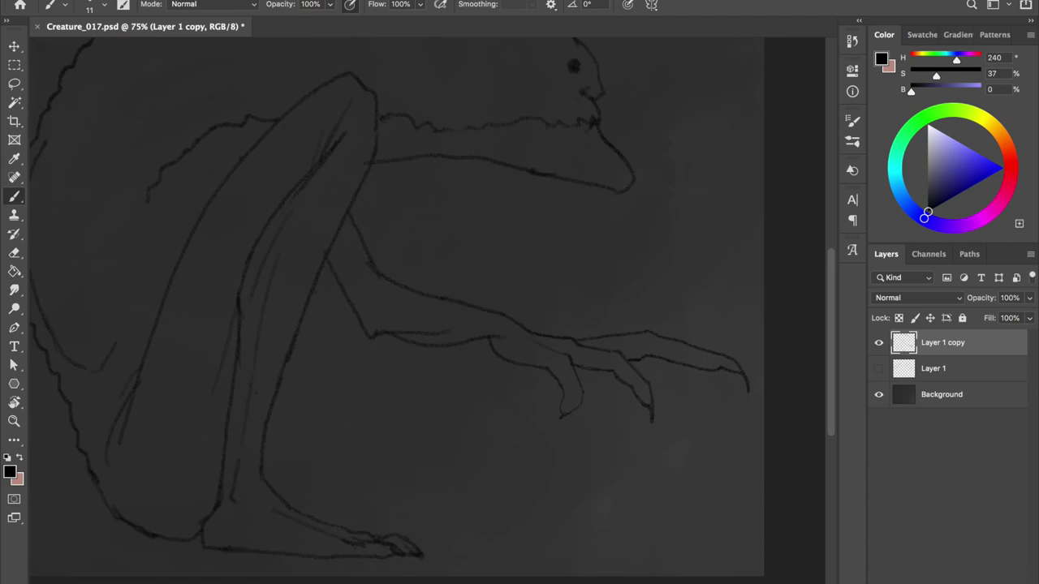
{"action": "scroll", "coordinate": [667, 348], "scroll_direction": "down", "scroll_amount": 3}
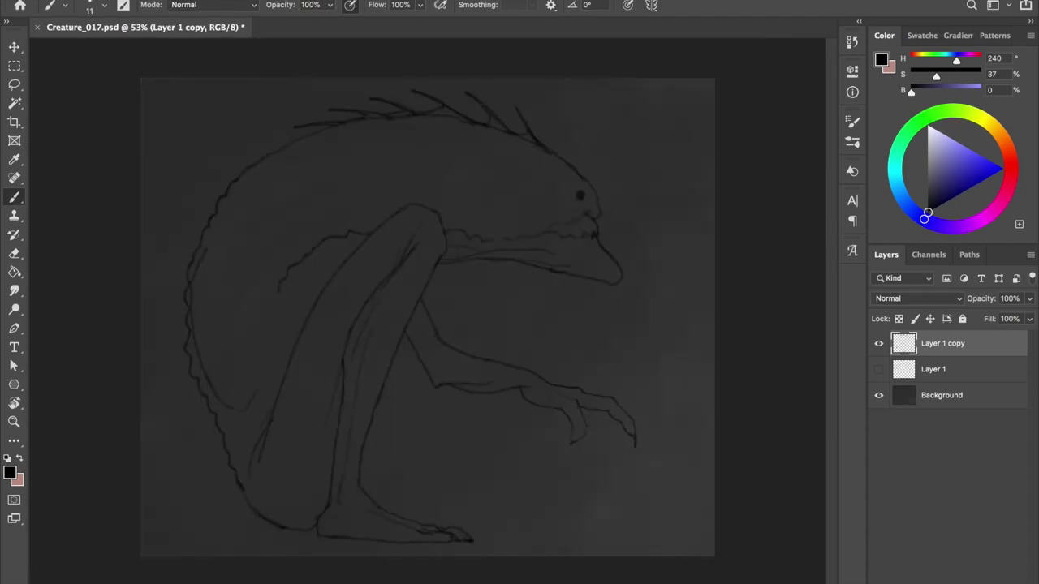
- Lasso the claw strokes and Free Transform them wider and taller, then deselect
{"action": "key", "text": "l"}
{"action": "left_click_drag", "start_coordinate": [584, 388], "coordinate": [580, 394]}
{"action": "key", "text": "ctrl+t"}
{"action": "left_click_drag", "start_coordinate": [684, 413], "coordinate": [721, 424]}
{"action": "key", "text": "Return"}
{"action": "key", "text": "ctrl+d"}
{"action": "key", "text": "b"}
- Draw two long claws extending right, undo them, and redraw the claws from the hand
{"action": "left_click_drag", "start_coordinate": [630, 383], "coordinate": [695, 422]}
{"action": "left_click_drag", "start_coordinate": [617, 400], "coordinate": [691, 417]}
{"action": "key", "text": "ctrl+z"}
{"action": "key", "text": "ctrl+z"}
{"action": "key", "text": "ctrl+z"}
{"action": "mouse_move", "coordinate": [624, 382]}
{"action": "left_mouse_down"}
{"action": "mouse_move", "coordinate": [706, 412]}
{"action": "mouse_move", "coordinate": [618, 399]}
{"action": "left_mouse_up"}
{"action": "key", "text": "e"}
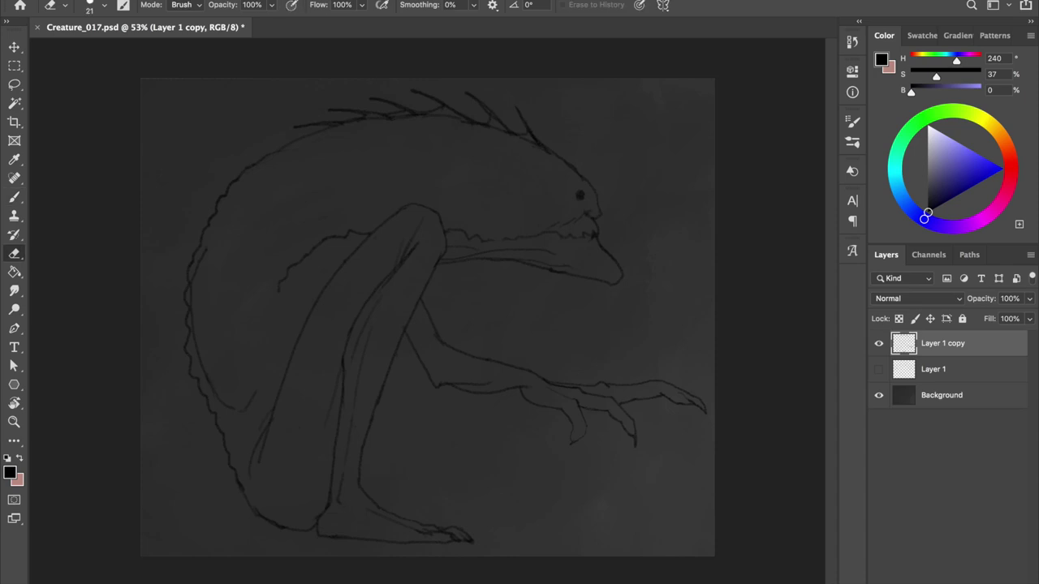
{"action": "key", "text": "b"}
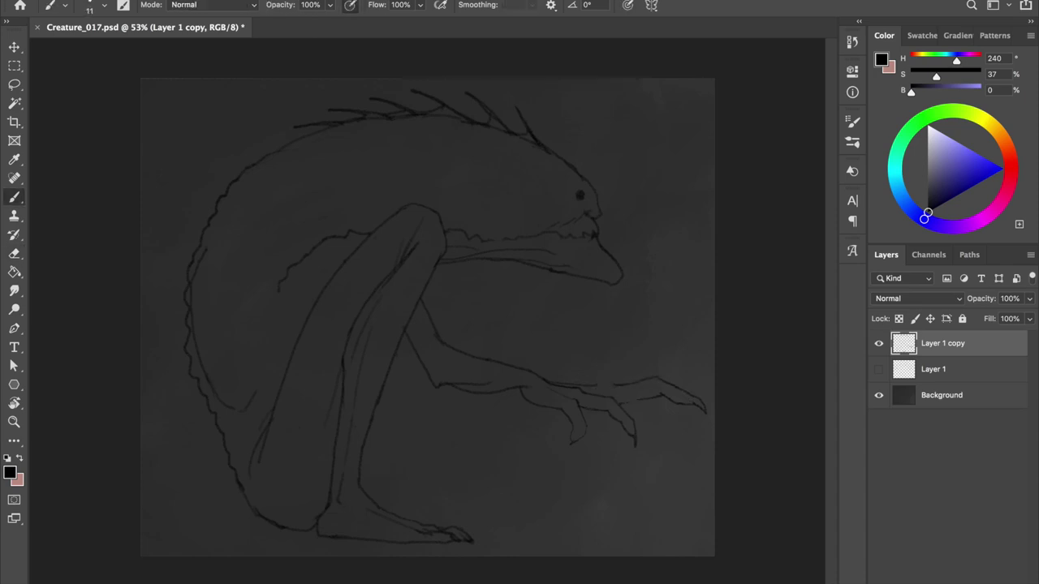
- Shift the right claw strokes slightly left, undo the far-right claw tips, and save
{"action": "key", "text": "l"}
{"action": "left_click_drag", "start_coordinate": [641, 341], "coordinate": [681, 349]}
{"action": "key", "text": "v"}
{"action": "left_click_drag", "start_coordinate": [652, 397], "coordinate": [637, 398]}
{"action": "key", "text": "b"}
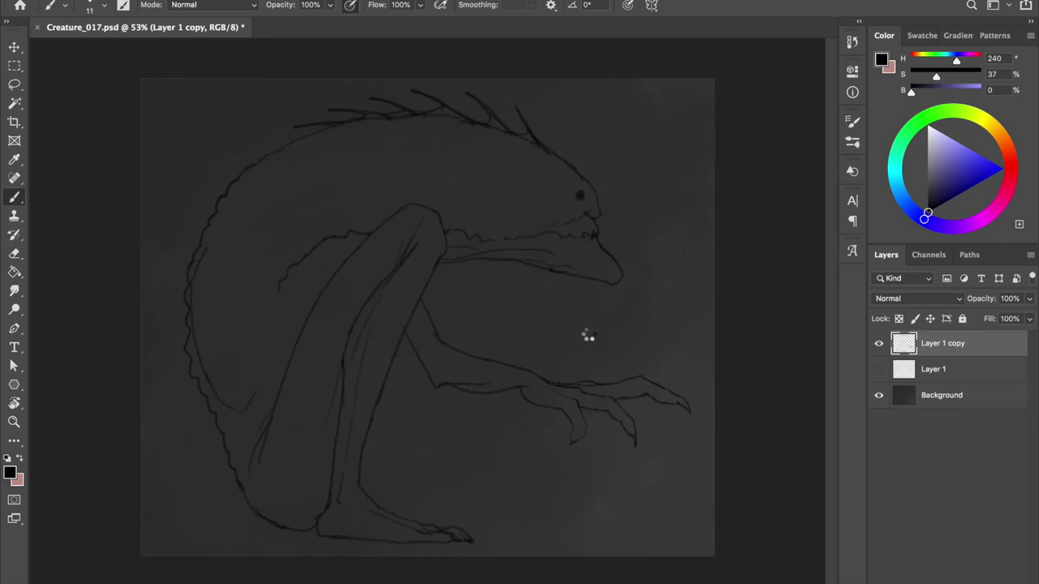
{"action": "key", "text": "ctrl+z"}
{"action": "key", "text": "ctrl+z"}
{"action": "key", "text": "ctrl+s"}
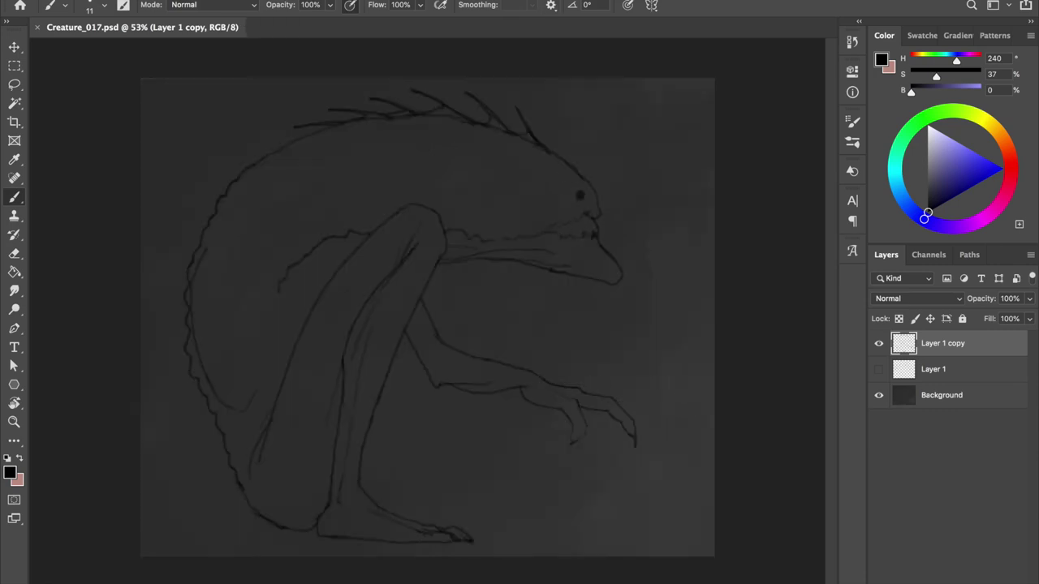
{"action": "scroll", "coordinate": [591, 178], "scroll_direction": "up", "scroll_amount": 2}
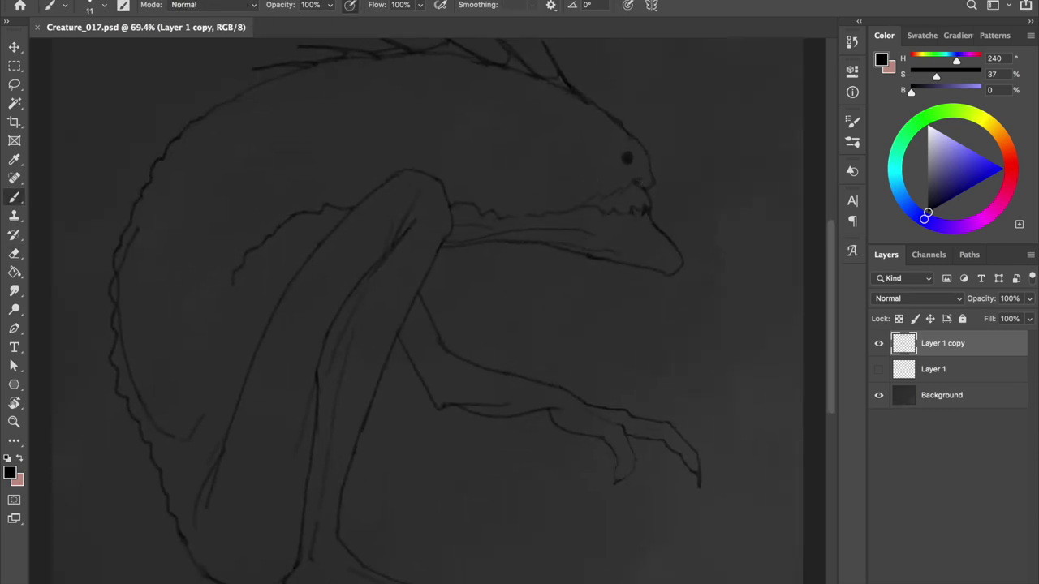
{"action": "key", "text": "e"}
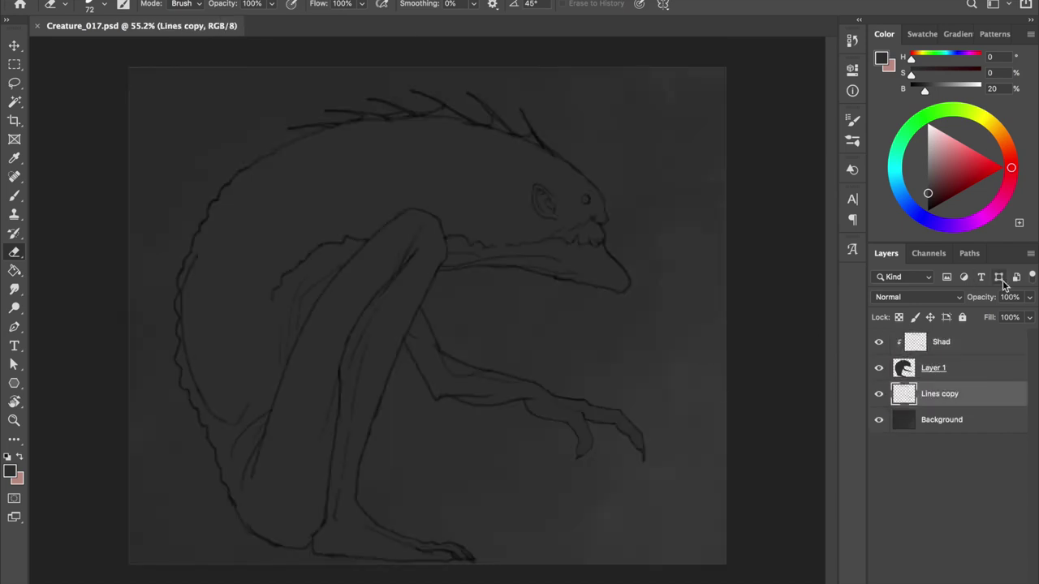
- Lock the Lines copy layer, target the Shad layer, and set a black brush to 50% opacity
{"action": "left_click", "coordinate": [961, 316]}
{"action": "left_click", "coordinate": [942, 342]}
{"action": "key", "text": "b"}
{"action": "key", "text": "5"}
- Paint soft shading under the jaw, along both arms, lower back, front leg and fingers
{"action": "left_click_drag", "start_coordinate": [457, 263], "coordinate": [545, 274]}
{"action": "left_click_drag", "start_coordinate": [333, 265], "coordinate": [310, 276]}
{"action": "left_click_drag", "start_coordinate": [228, 414], "coordinate": [306, 535]}
{"action": "key", "text": "bracketleft"}
{"action": "key", "text": "bracketleft"}
{"action": "key", "text": "bracketleft"}
{"action": "left_click_drag", "start_coordinate": [331, 485], "coordinate": [441, 254]}
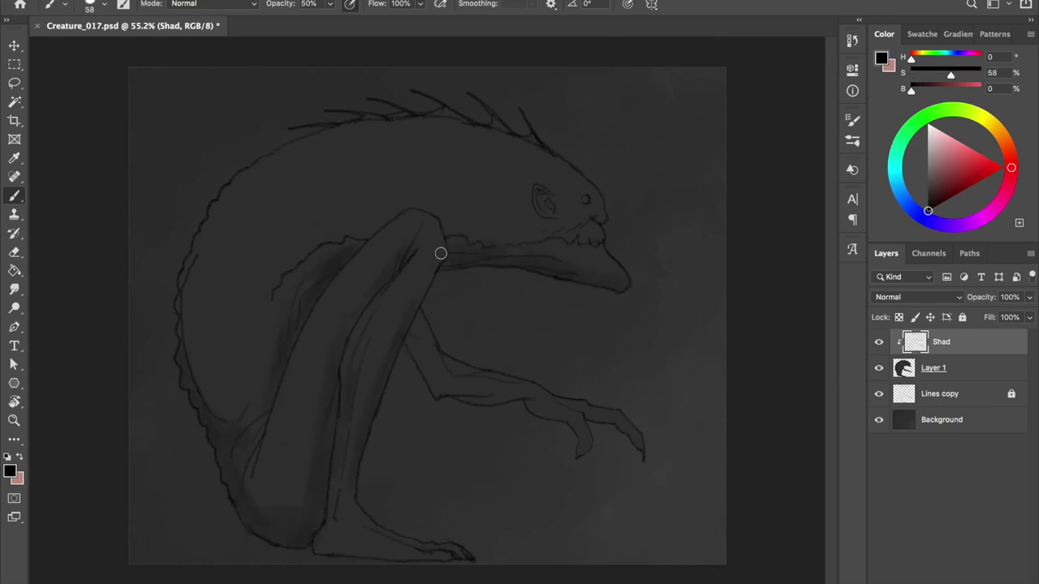
{"action": "mouse_move", "coordinate": [415, 354]}
{"action": "left_mouse_down"}
{"action": "mouse_move", "coordinate": [463, 389]}
{"action": "mouse_move", "coordinate": [625, 434]}
{"action": "left_mouse_up"}
{"action": "key", "text": "bracketleft"}
{"action": "key", "text": "bracketleft"}
{"action": "key", "text": "bracketleft"}
{"action": "key", "text": "bracketright"}
{"action": "key", "text": "bracketright"}
{"action": "key", "text": "bracketright"}
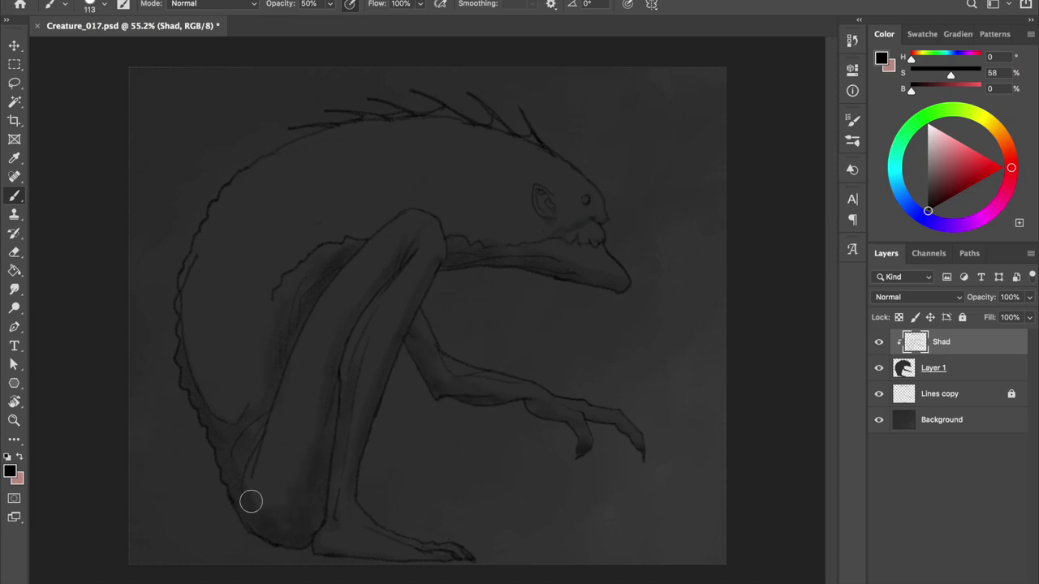
{"action": "left_click_drag", "start_coordinate": [441, 218], "coordinate": [522, 223]}
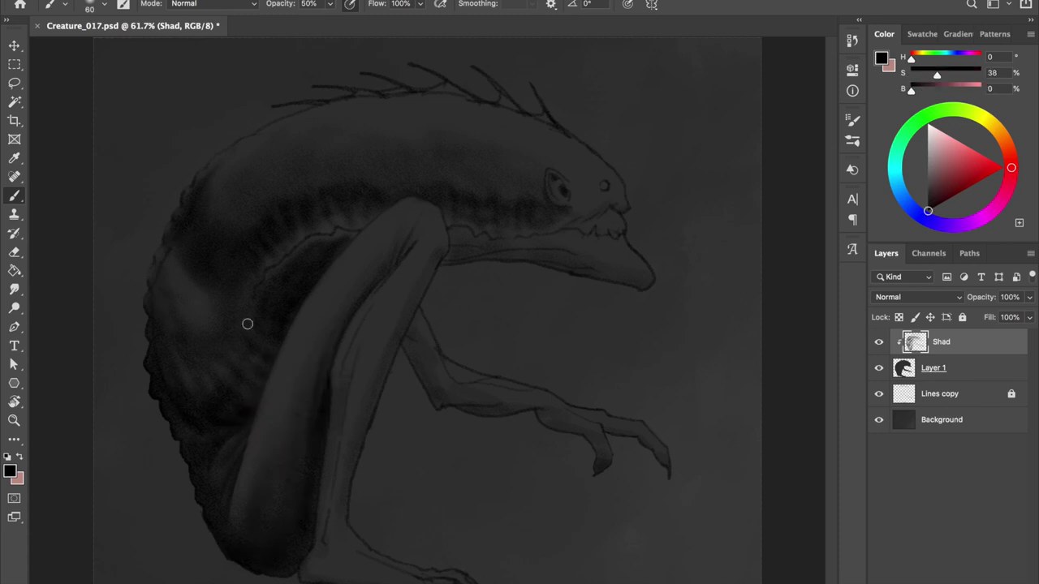
- Pick a dark grey at 31 px brush size and shade the leg from the knee down
{"action": "key", "text": "ctrl+s"}
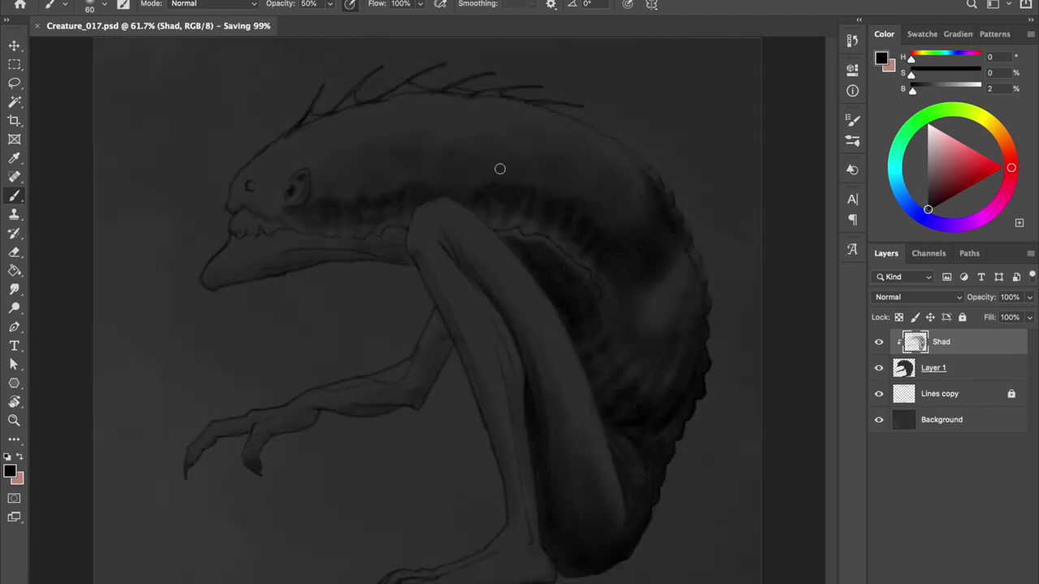
{"action": "left_click", "coordinate": [566, 367]}
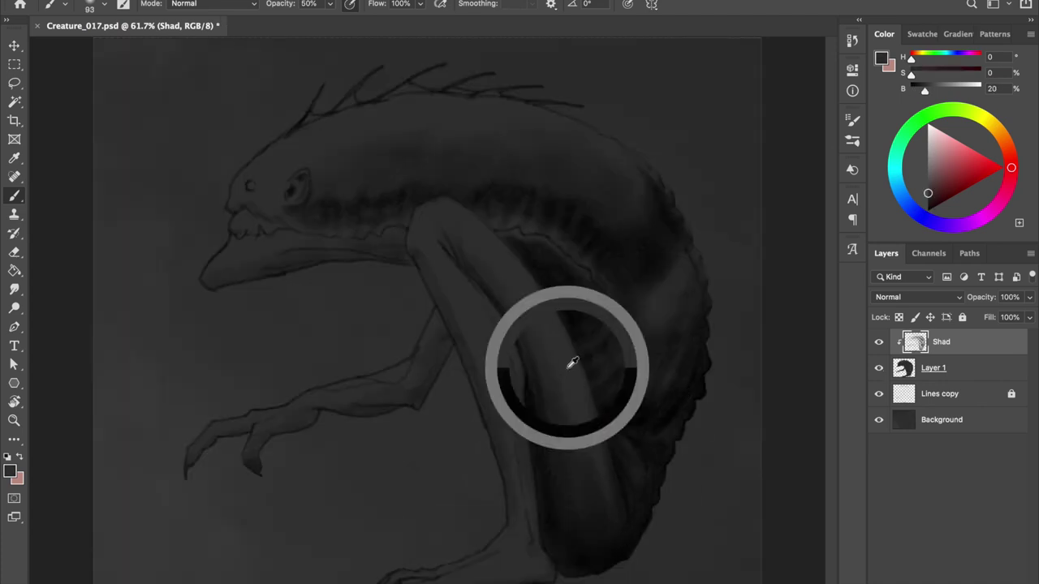
{"action": "left_click_drag", "start_coordinate": [598, 514], "coordinate": [549, 462]}
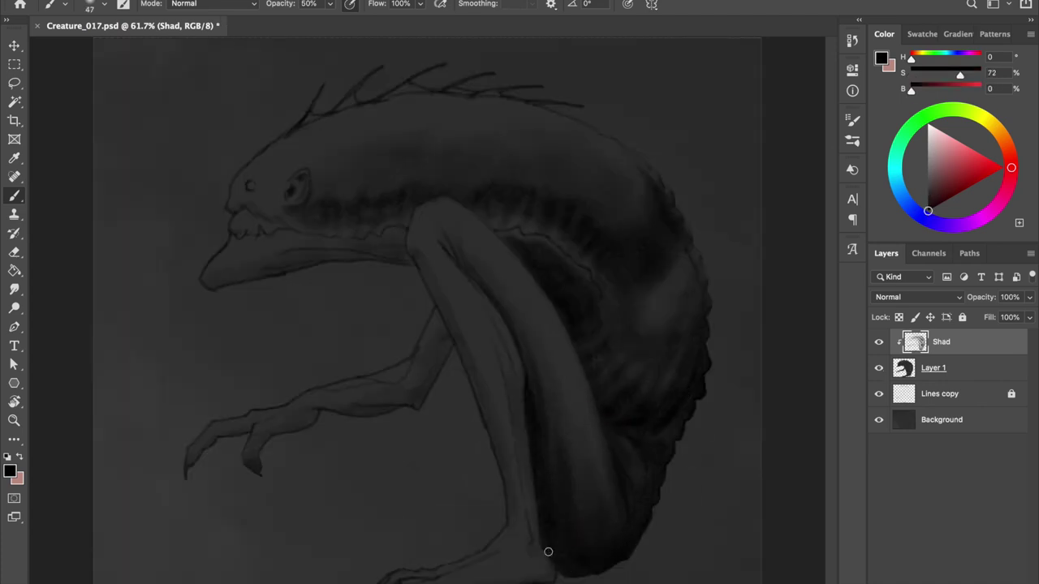
{"action": "key", "text": "ctrl+shift+h"}
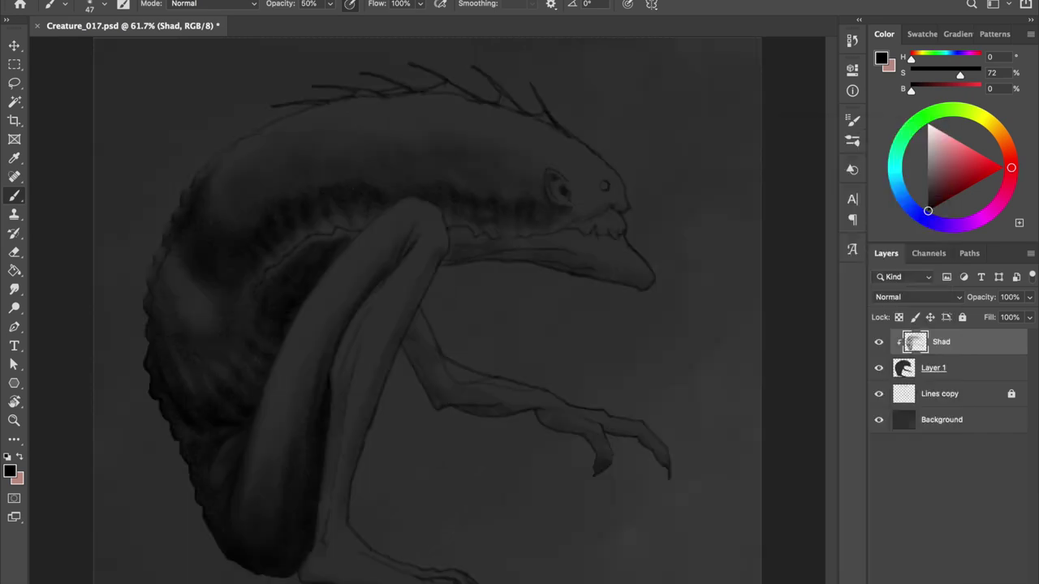
{"action": "left_click", "coordinate": [927, 193]}
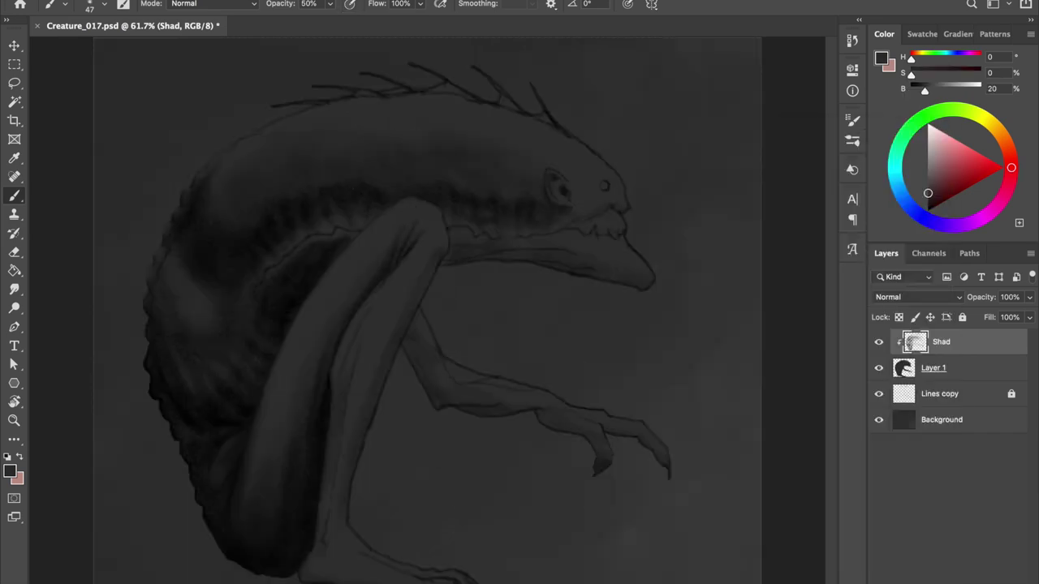
{"action": "right_click", "coordinate": [415, 162]}
{"action": "double_click", "coordinate": [721, 343]}
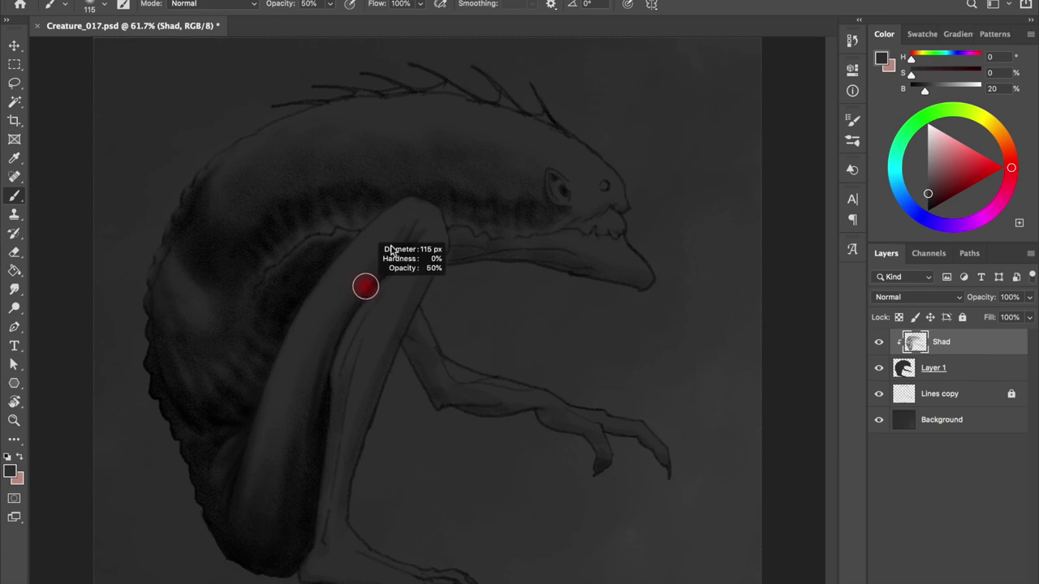
{"action": "left_click_drag", "start_coordinate": [364, 285], "coordinate": [400, 264]}
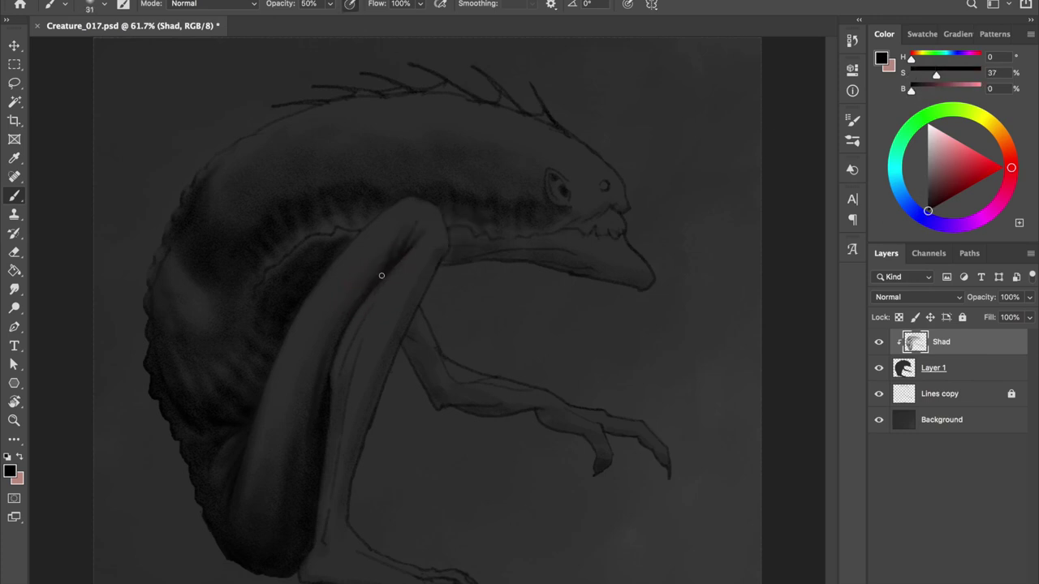
{"action": "mouse_move", "coordinate": [409, 288]}
{"action": "left_mouse_down"}
{"action": "mouse_move", "coordinate": [373, 419]}
{"action": "mouse_move", "coordinate": [315, 549]}
{"action": "left_mouse_up"}
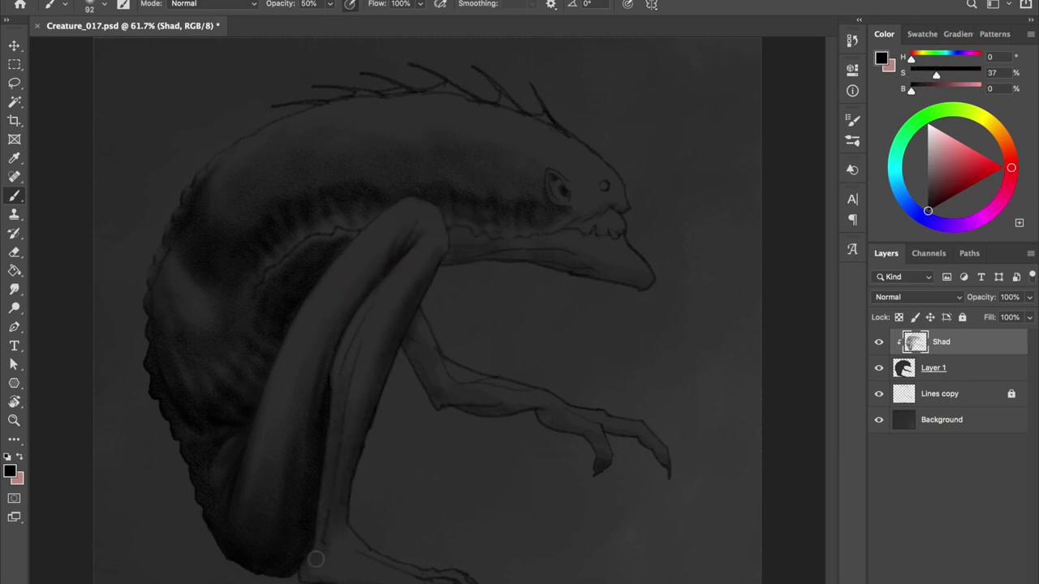
- Sample dark and shadow tones from the leg, resizing the brush between 43 and 24 px
{"action": "scroll", "coordinate": [408, 371], "scroll_direction": "up", "scroll_amount": 1}
{"action": "scroll", "coordinate": [408, 371], "scroll_direction": "down", "scroll_amount": 3}
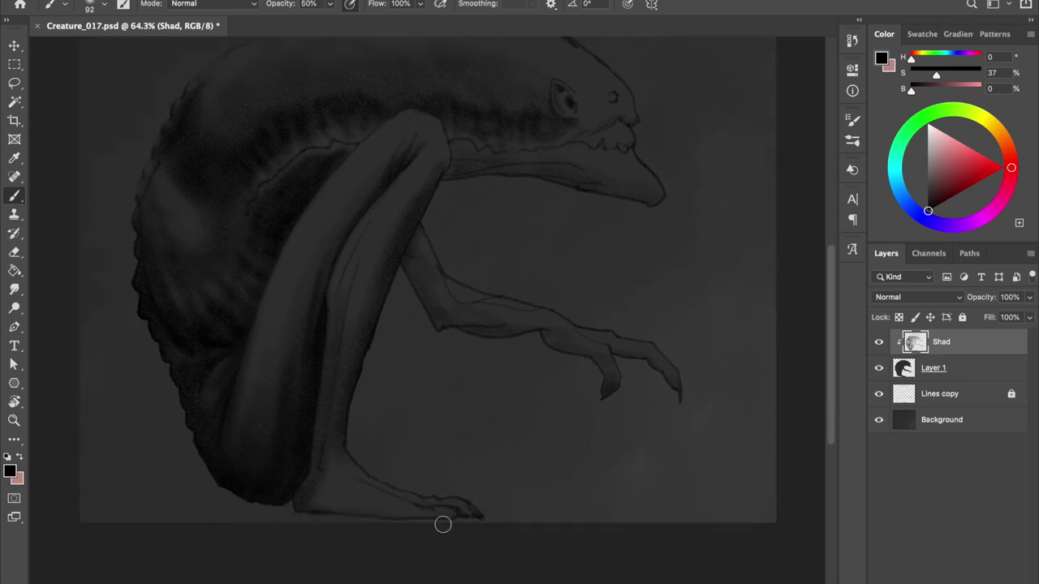
{"action": "left_click", "coordinate": [333, 482], "text": "alt"}
{"action": "key", "text": "bracketleft"}
{"action": "key", "text": "bracketleft"}
{"action": "key", "text": "bracketleft"}
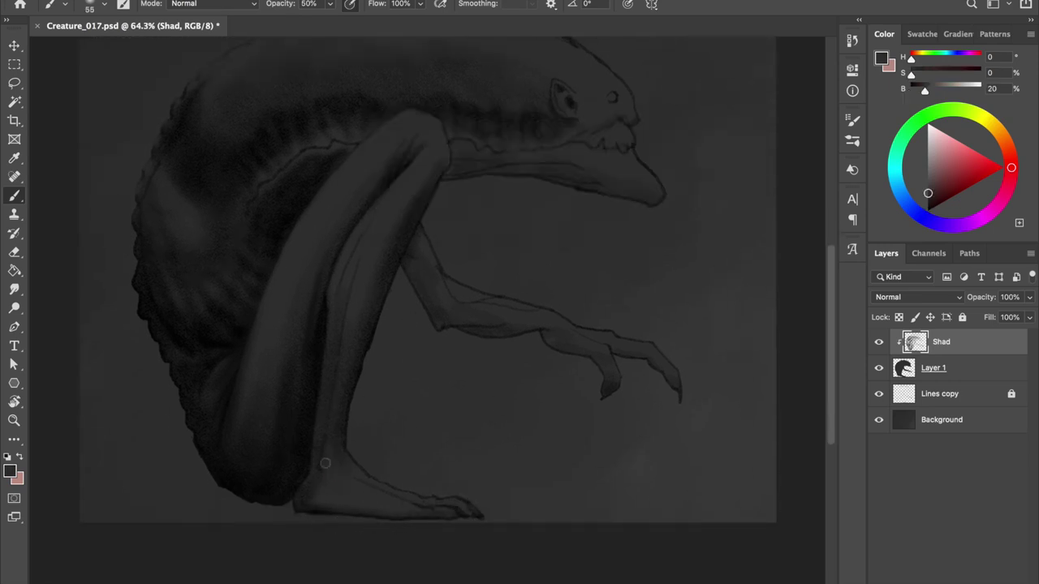
{"action": "left_click", "coordinate": [337, 237], "text": "alt"}
{"action": "left_click_drag", "start_coordinate": [334, 442], "coordinate": [330, 441]}
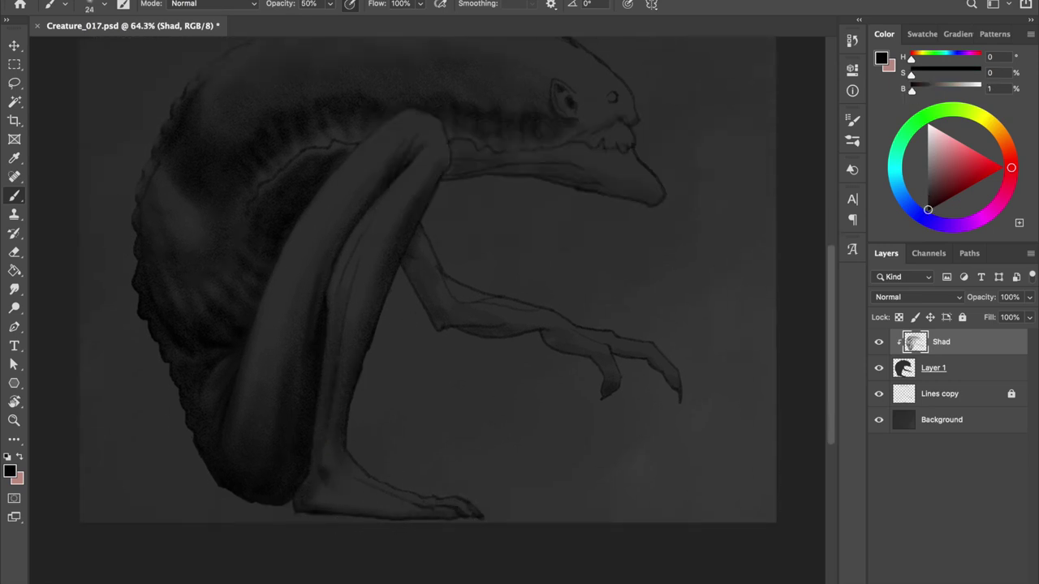
{"action": "left_click", "coordinate": [344, 278], "text": "alt"}
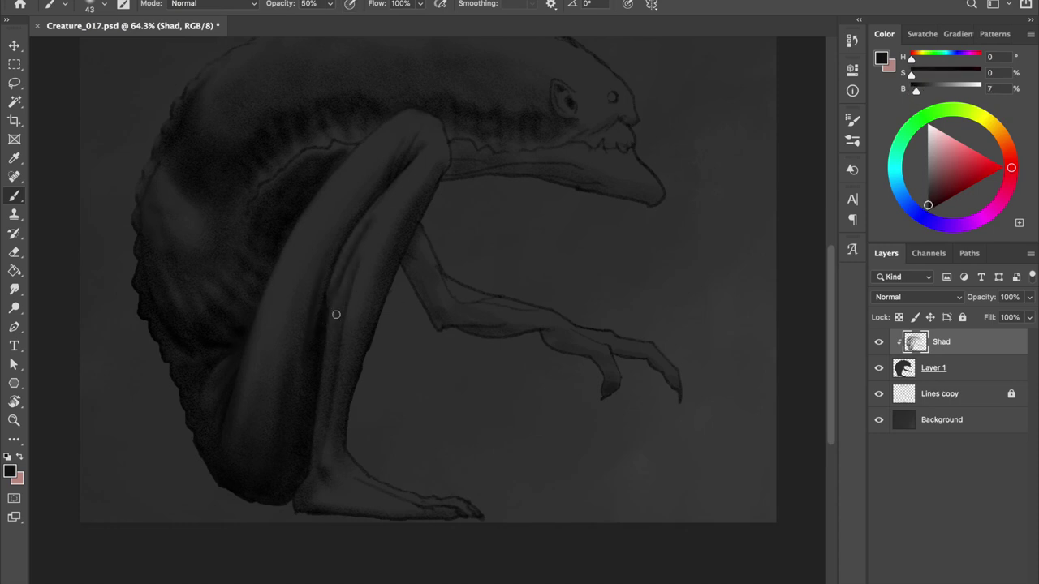
{"action": "left_click", "coordinate": [336, 429], "text": "alt"}
{"action": "left_click", "coordinate": [306, 441], "text": "alt"}
{"action": "left_click_drag", "start_coordinate": [331, 329], "coordinate": [330, 371]}
{"action": "left_click", "coordinate": [330, 371], "text": "alt"}
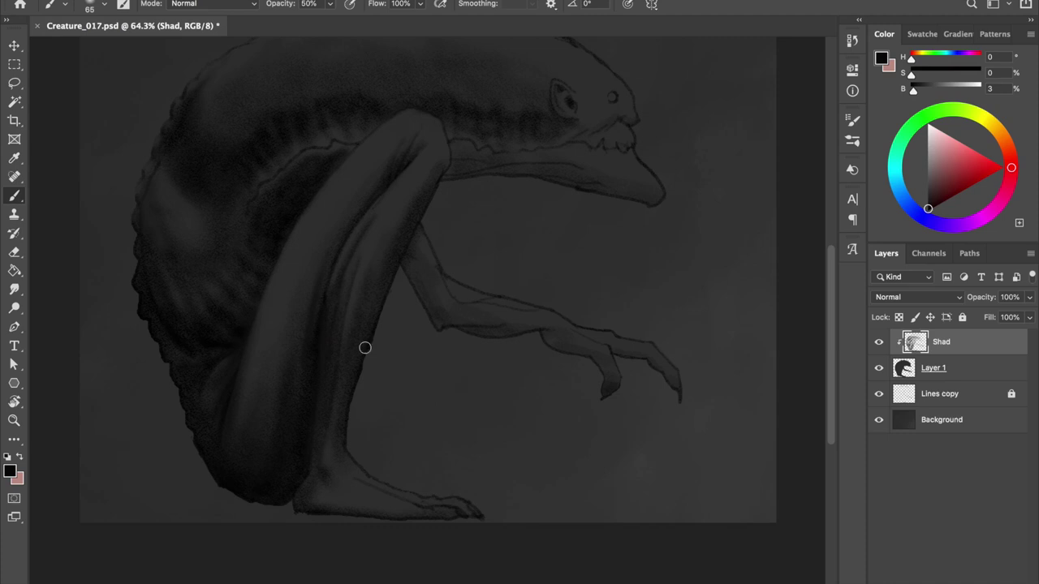
- Sample mid-grey, black and lighter greys, varying the brush from 21 to 99 px
{"action": "left_click", "coordinate": [438, 138], "text": "alt"}
{"action": "left_click_drag", "start_coordinate": [438, 138], "coordinate": [410, 130]}
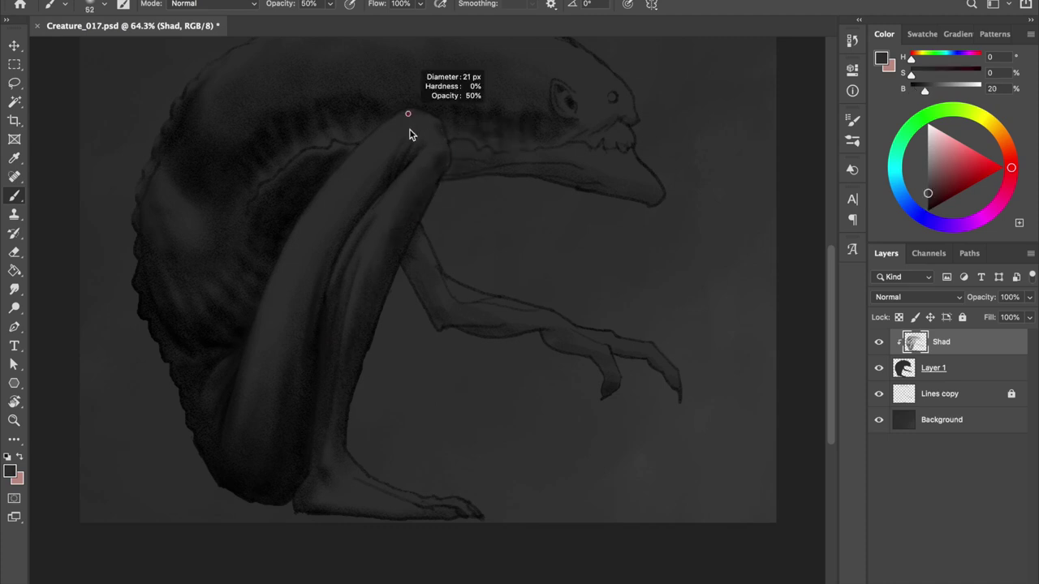
{"action": "key", "text": "bracketright"}
{"action": "key", "text": "bracketright"}
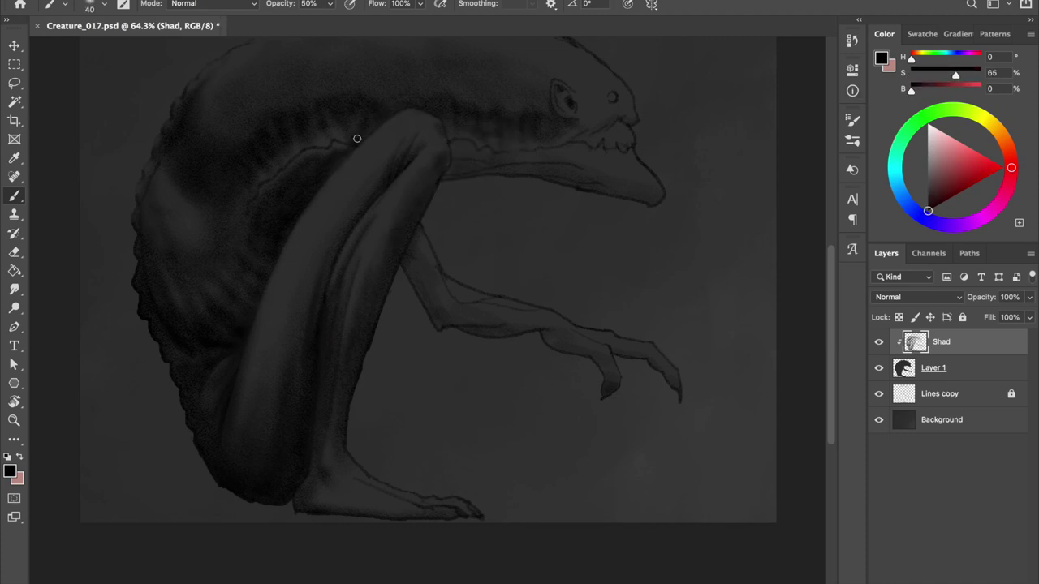
{"action": "left_click", "coordinate": [366, 104], "text": "alt"}
{"action": "left_click", "coordinate": [342, 127], "text": "alt"}
{"action": "left_click_drag", "start_coordinate": [355, 138], "coordinate": [383, 109]}
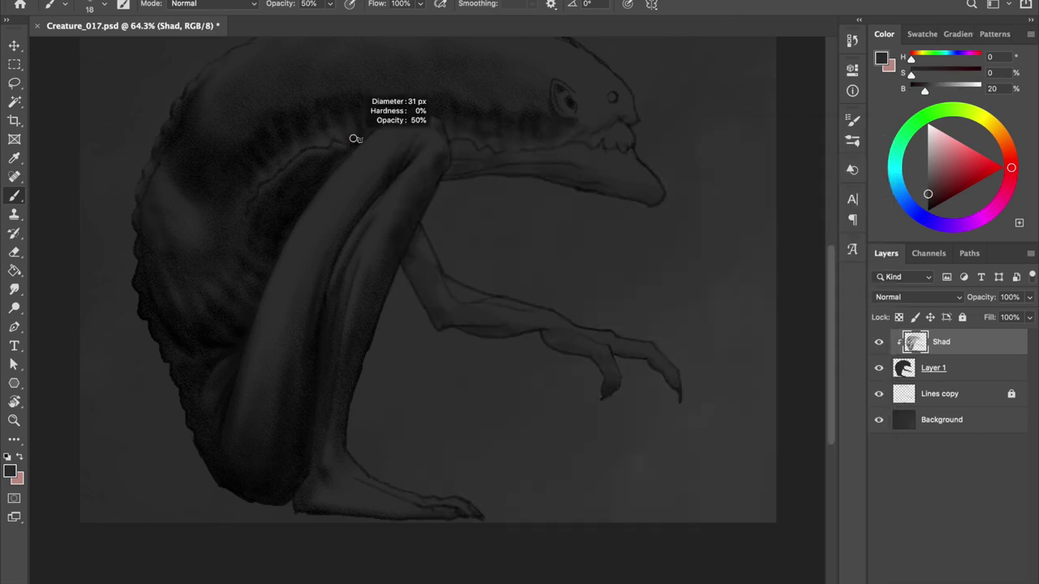
{"action": "left_click", "coordinate": [301, 429], "text": "alt"}
{"action": "left_click_drag", "start_coordinate": [338, 223], "coordinate": [357, 204]}
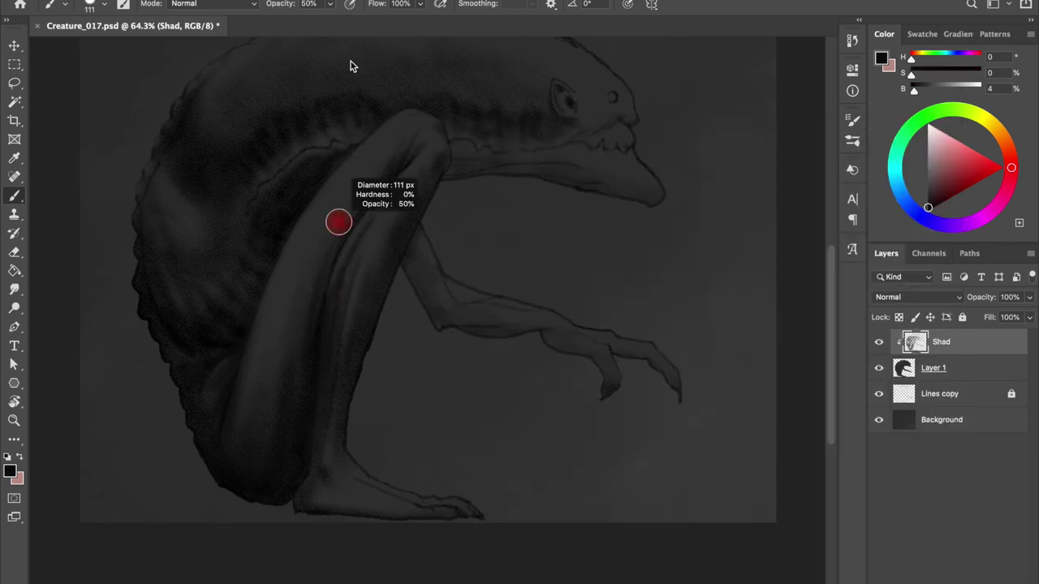
{"action": "left_click", "coordinate": [324, 219], "text": "alt"}
{"action": "left_click_drag", "start_coordinate": [410, 134], "coordinate": [381, 135]}
{"action": "left_click", "coordinate": [369, 169], "text": "alt"}
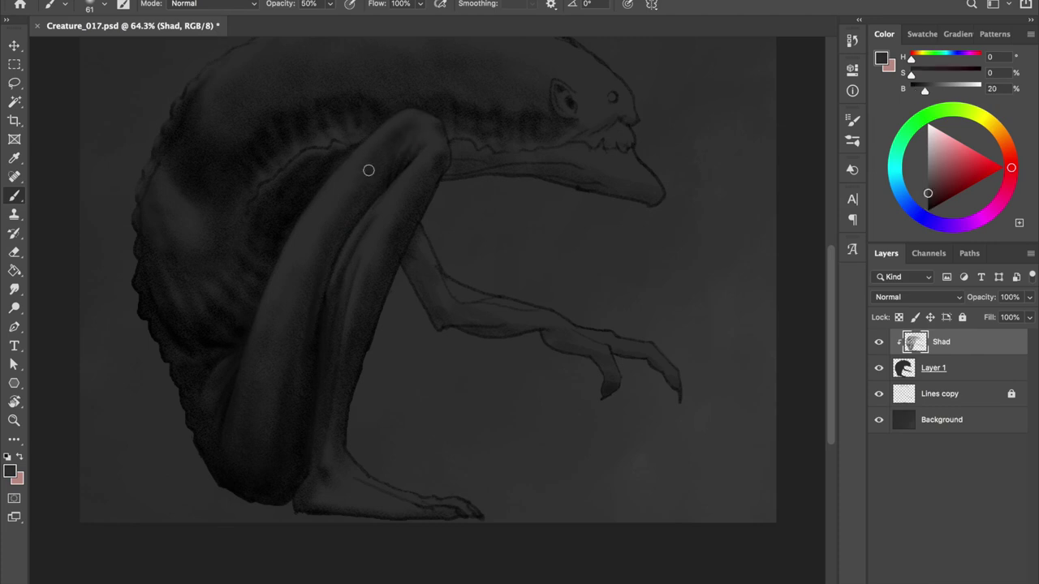
{"action": "left_click", "coordinate": [449, 126], "text": "alt"}
- Flip the canvas view horizontally to check the shading, with the creature facing left
{"action": "key", "text": "h"}
{"action": "left_click", "coordinate": [568, 383], "text": "alt"}
{"action": "key", "text": "ctrl+shift+h"}
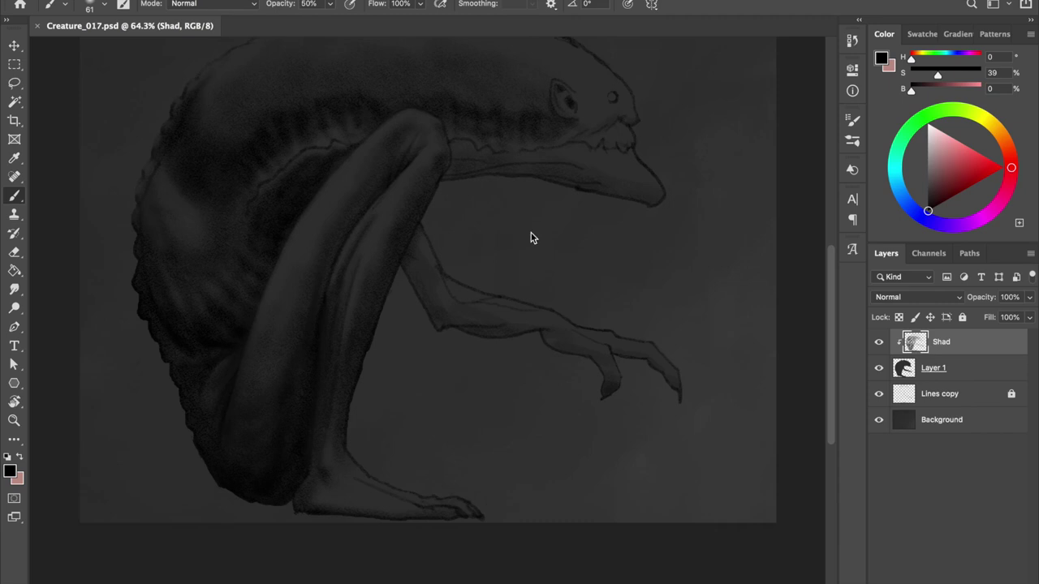
{"action": "right_click", "coordinate": [225, 352]}
{"action": "key", "text": "Escape"}
{"action": "key", "text": "ctrl+shift+h"}
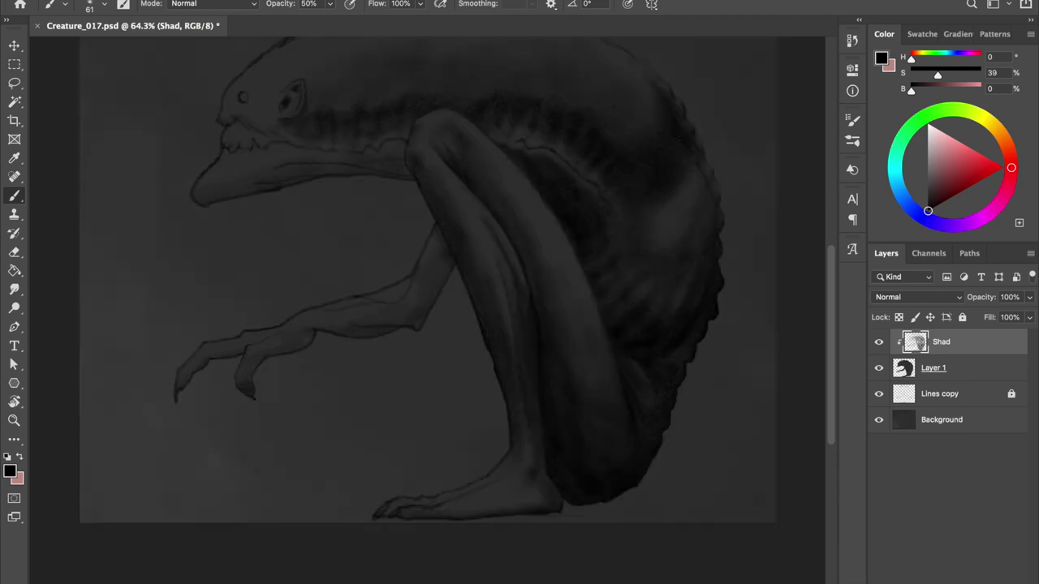
- Save, frame the whole creature, set the brush to 108 px, and flip the view back
{"action": "key", "text": "ctrl+s"}
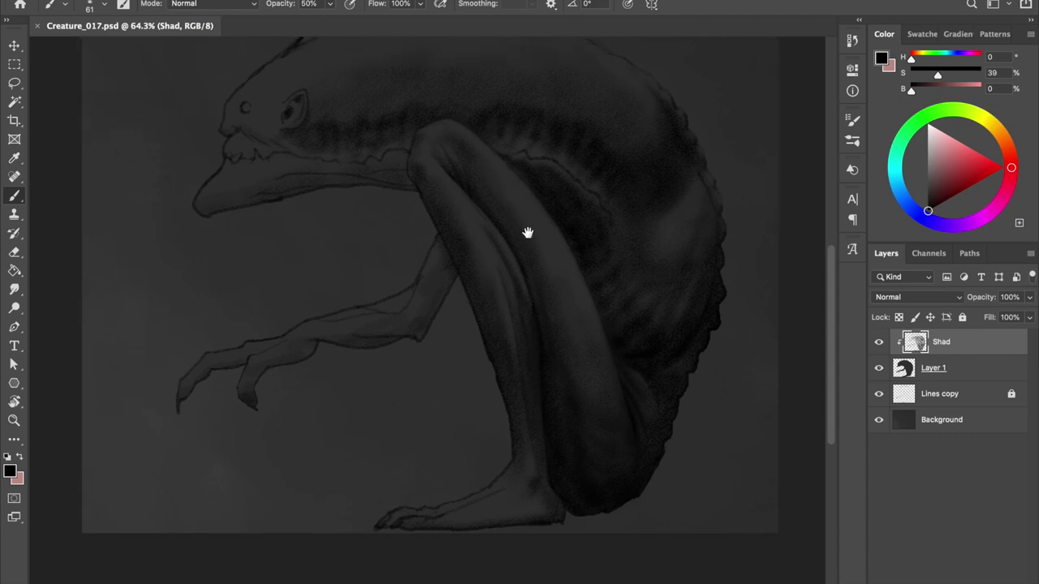
{"action": "left_click_drag", "start_coordinate": [524, 225], "coordinate": [579, 287]}
{"action": "right_click", "coordinate": [305, 217]}
{"action": "left_click_drag", "start_coordinate": [305, 216], "coordinate": [304, 232]}
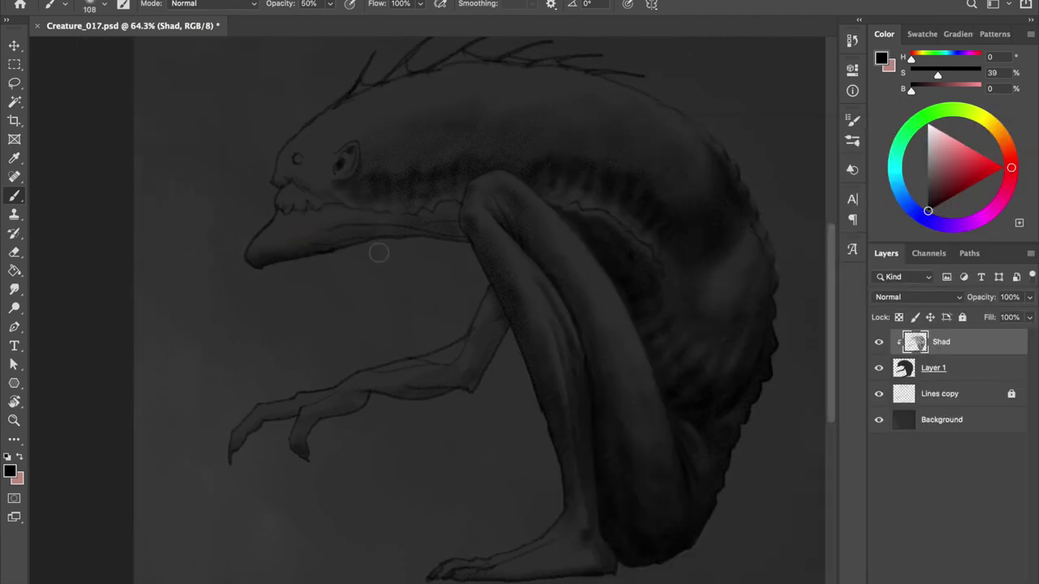
{"action": "key", "text": "ctrl+shift+h"}
{"action": "key", "text": "bracketleft"}
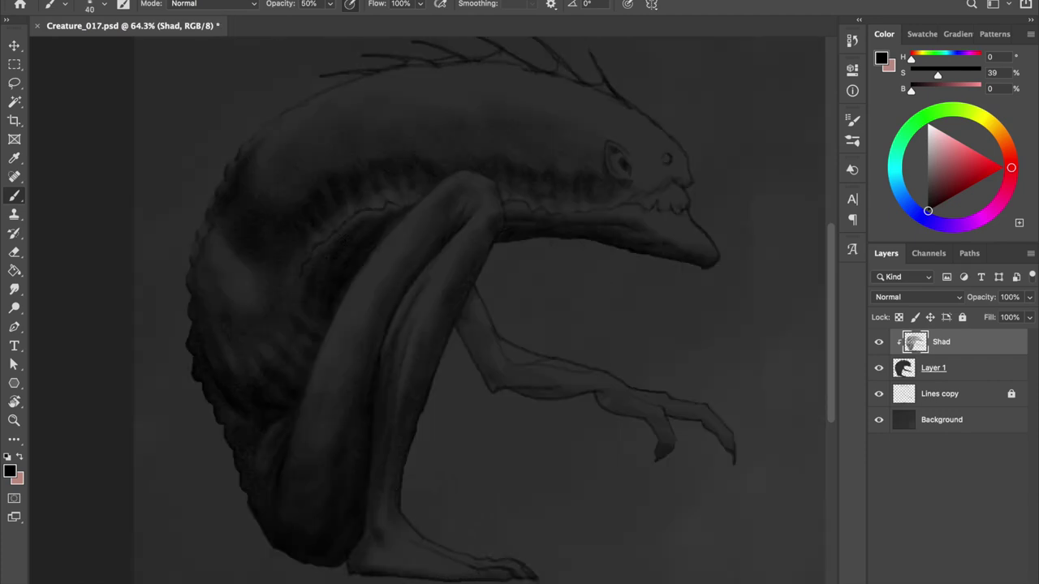
- Sample a grey tone and paint dark shading along the reaching arm at 63 px
{"action": "left_click", "coordinate": [618, 142], "text": "alt"}
{"action": "key", "text": "ctrl+s"}
{"action": "right_click", "coordinate": [540, 119]}
{"action": "key", "text": "Escape"}
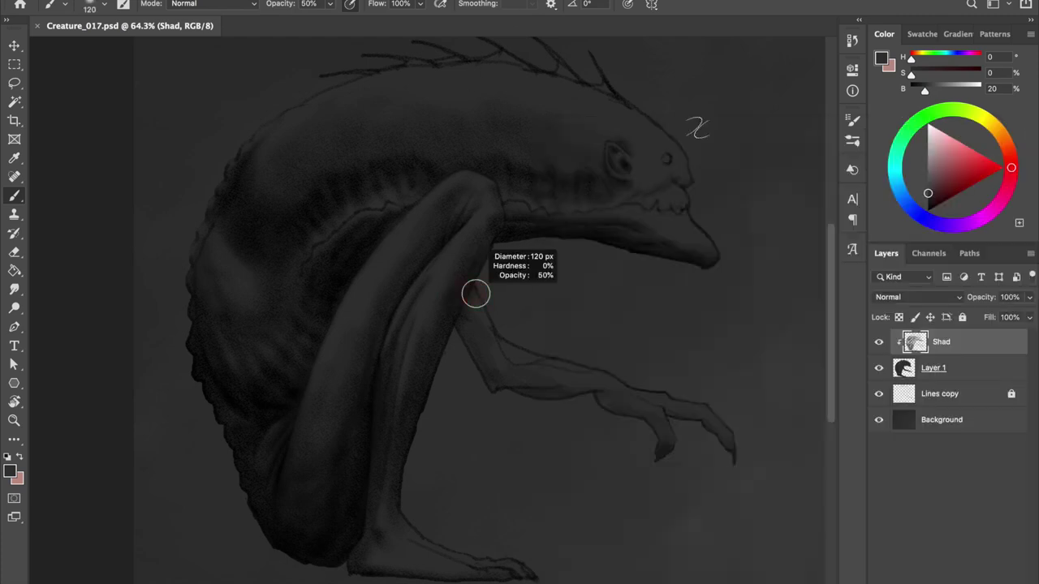
{"action": "left_click_drag", "start_coordinate": [482, 350], "coordinate": [464, 301]}
{"action": "left_click_drag", "start_coordinate": [580, 399], "coordinate": [577, 384]}
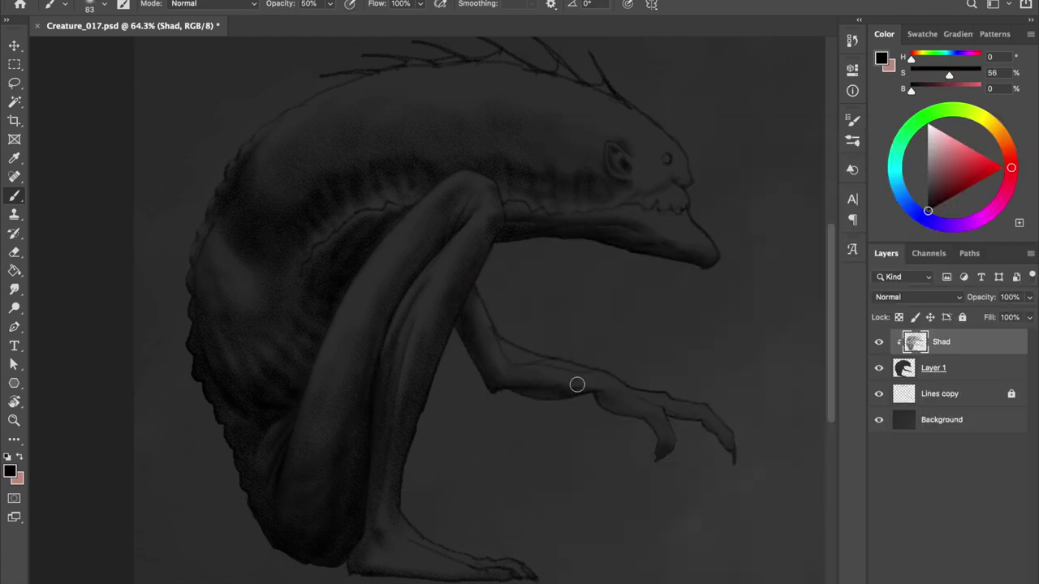
{"action": "key", "text": "bracketleft"}
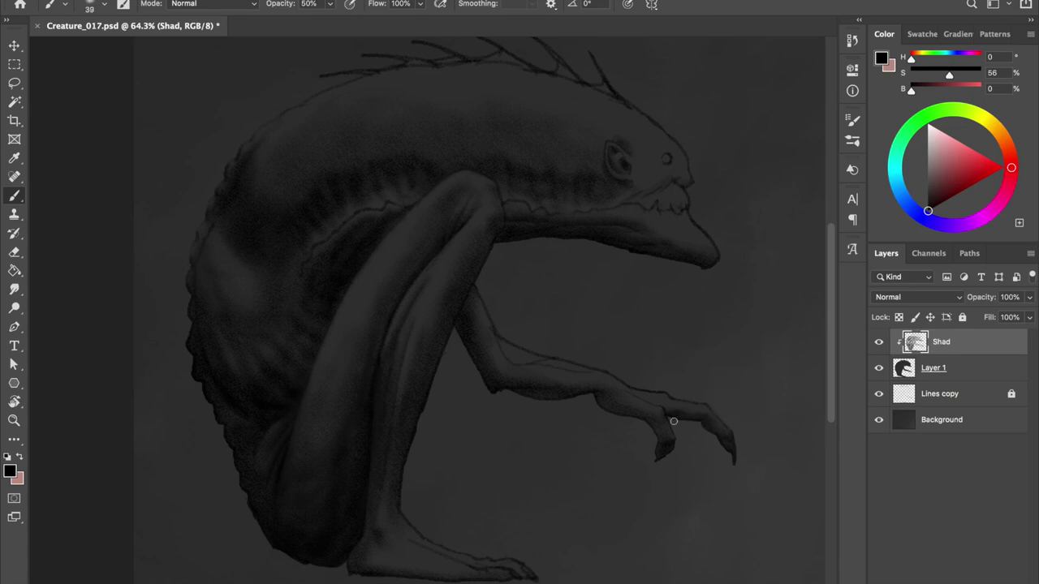
- Darken the Background layer's grey with the Hue/Saturation Lightness slider, then view full-screen
{"action": "left_click", "coordinate": [649, 394], "text": "alt"}
{"action": "right_click", "coordinate": [649, 395]}
{"action": "key", "text": "Escape"}
{"action": "double_click", "coordinate": [909, 419]}
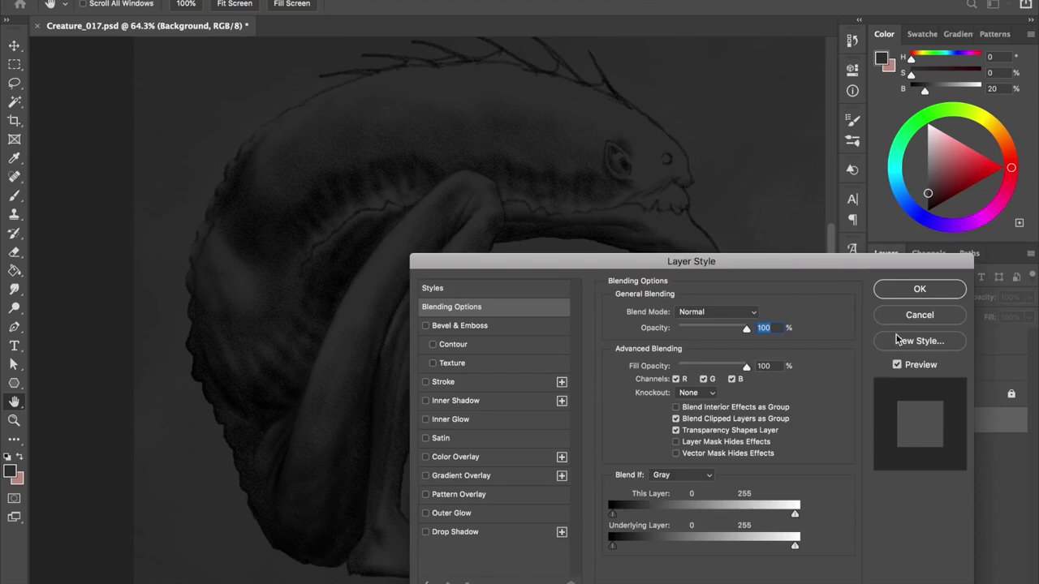
{"action": "key", "text": "Escape"}
{"action": "key", "text": "ctrl+u"}
{"action": "left_click_drag", "start_coordinate": [779, 480], "coordinate": [734, 477]}
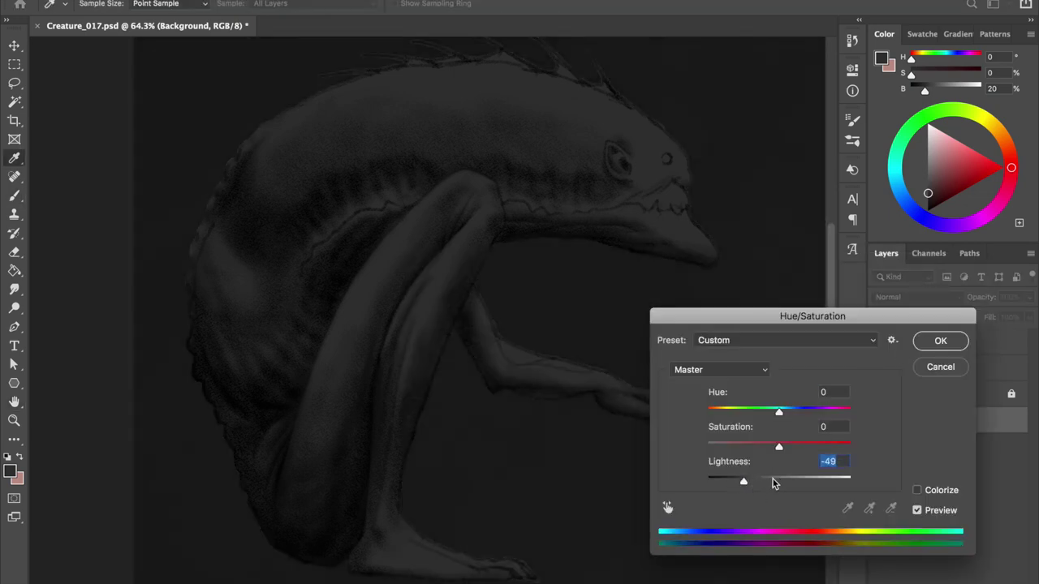
{"action": "key", "text": "Return"}
{"action": "key", "text": "f"}
{"action": "key", "text": "f"}
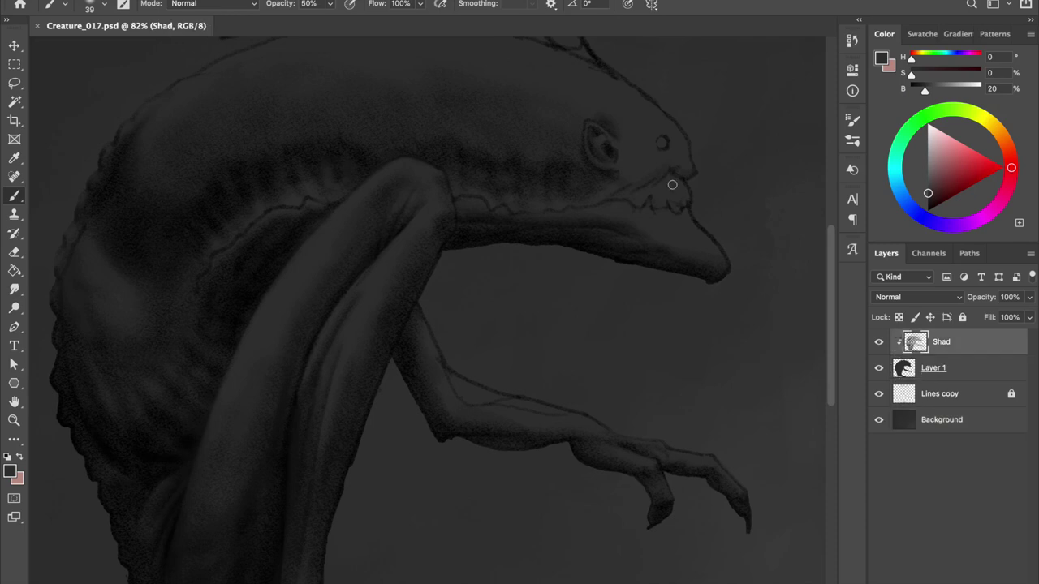
{"action": "left_click", "coordinate": [927, 211]}
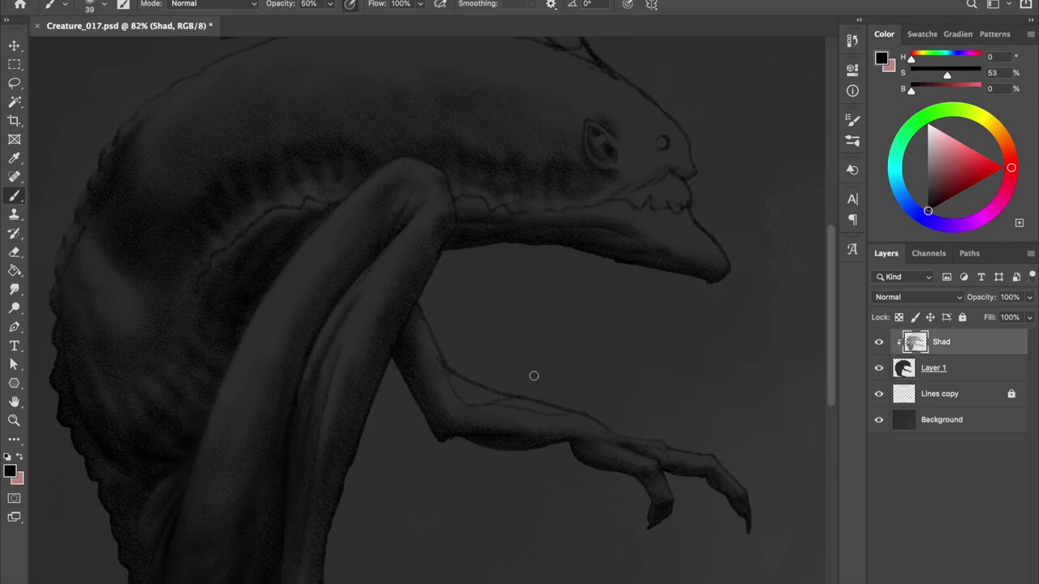
- Sample dark grey and black from the painting, resizing the brush to 68, 25, then 48 px
{"action": "left_click", "coordinate": [495, 259], "text": "alt"}
{"action": "left_click", "coordinate": [928, 211]}
{"action": "mouse_move", "coordinate": [480, 377]}
{"action": "left_mouse_down"}
{"action": "mouse_move", "coordinate": [520, 376]}
{"action": "mouse_move", "coordinate": [478, 400]}
{"action": "left_mouse_up"}
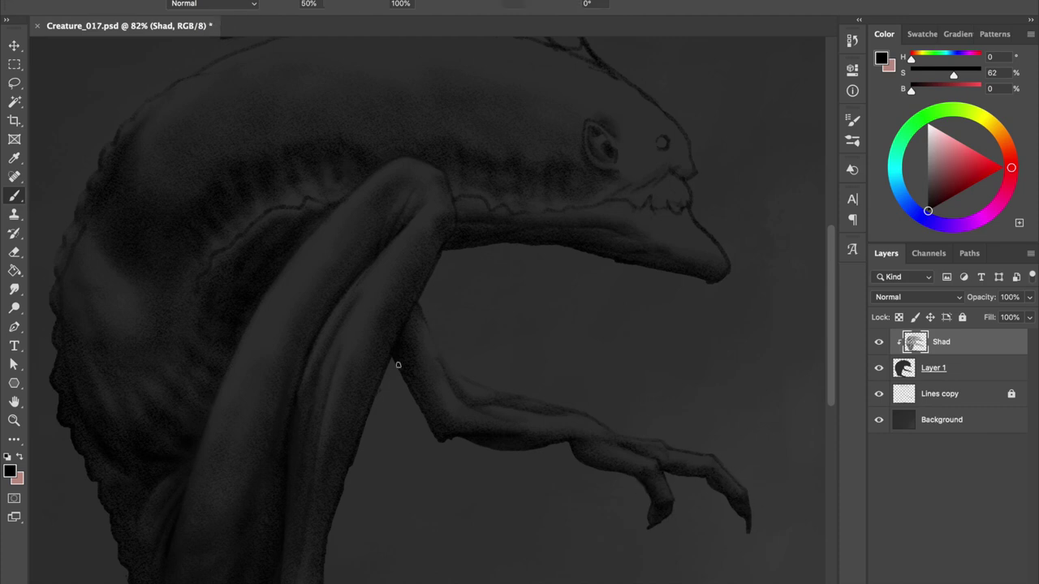
{"action": "left_click", "coordinate": [433, 339], "text": "alt"}
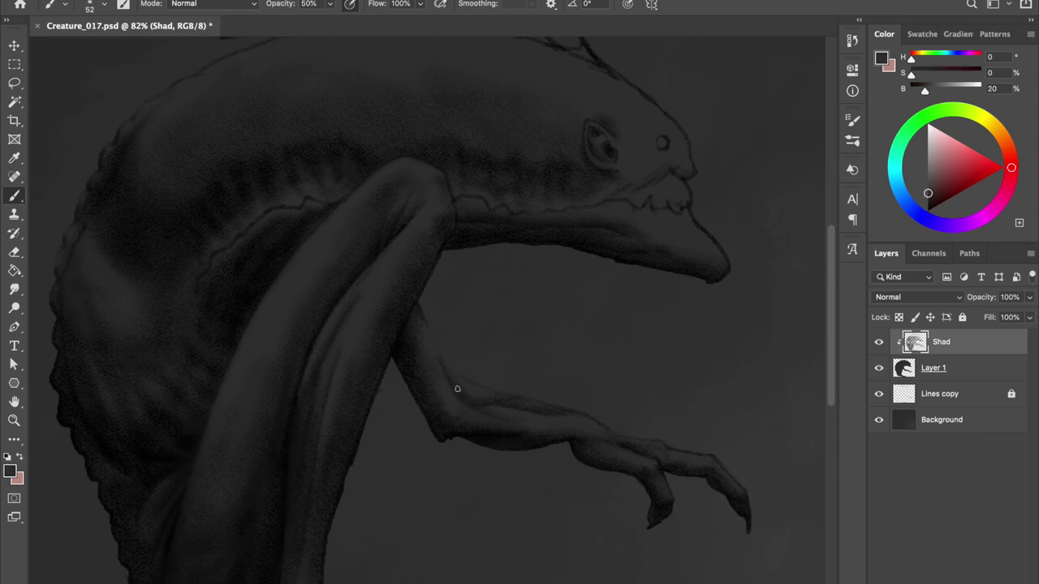
{"action": "left_click_drag", "start_coordinate": [537, 406], "coordinate": [526, 398]}
{"action": "right_click", "coordinate": [537, 396]}
{"action": "key", "text": "Escape"}
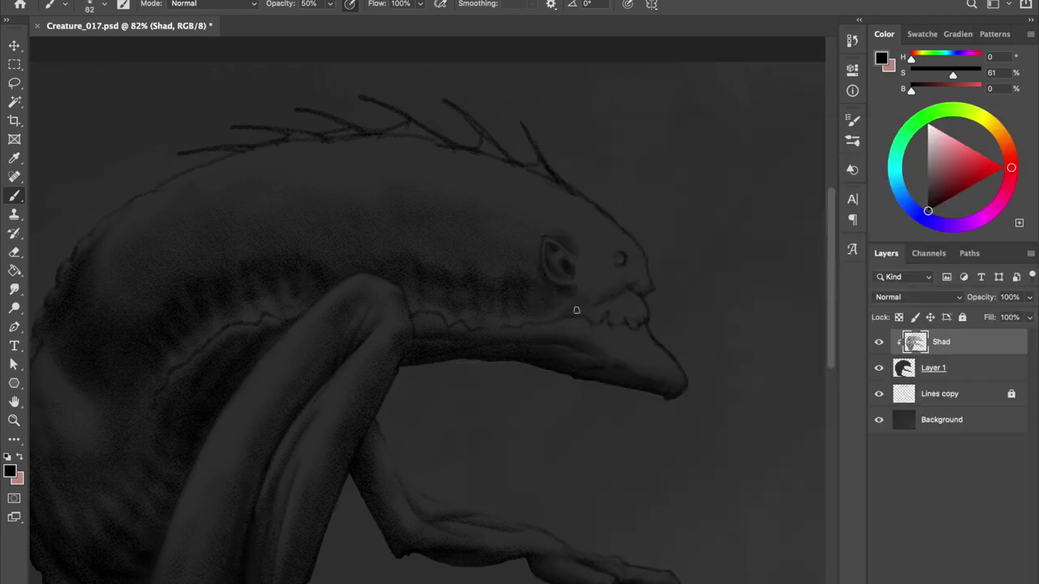
{"action": "left_click_drag", "start_coordinate": [637, 280], "coordinate": [632, 279]}
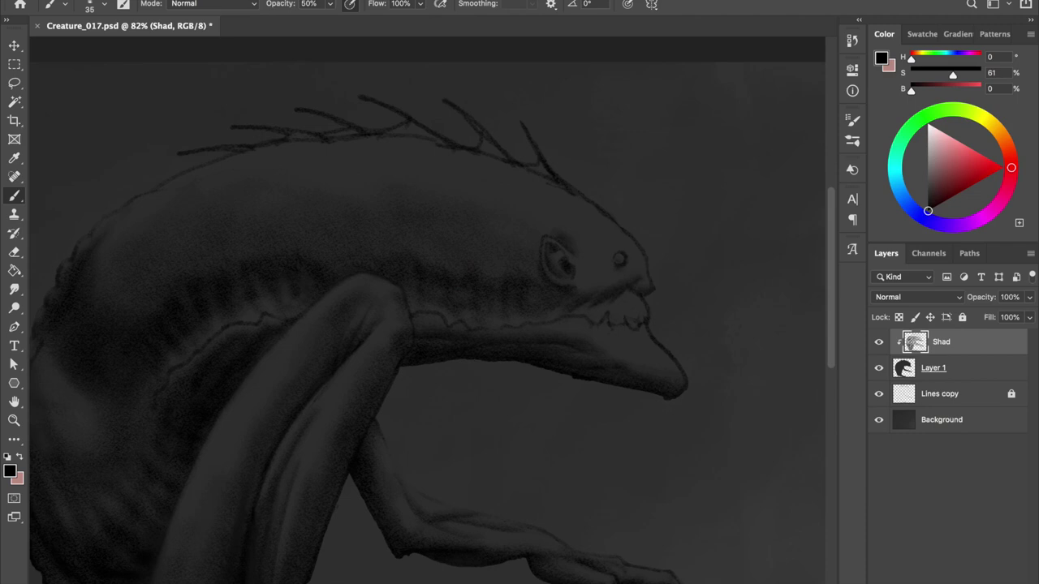
- Shade near the eye with sampled greys and black, varying brush size between 43 and 77 px
{"action": "left_click", "coordinate": [622, 246], "text": "alt"}
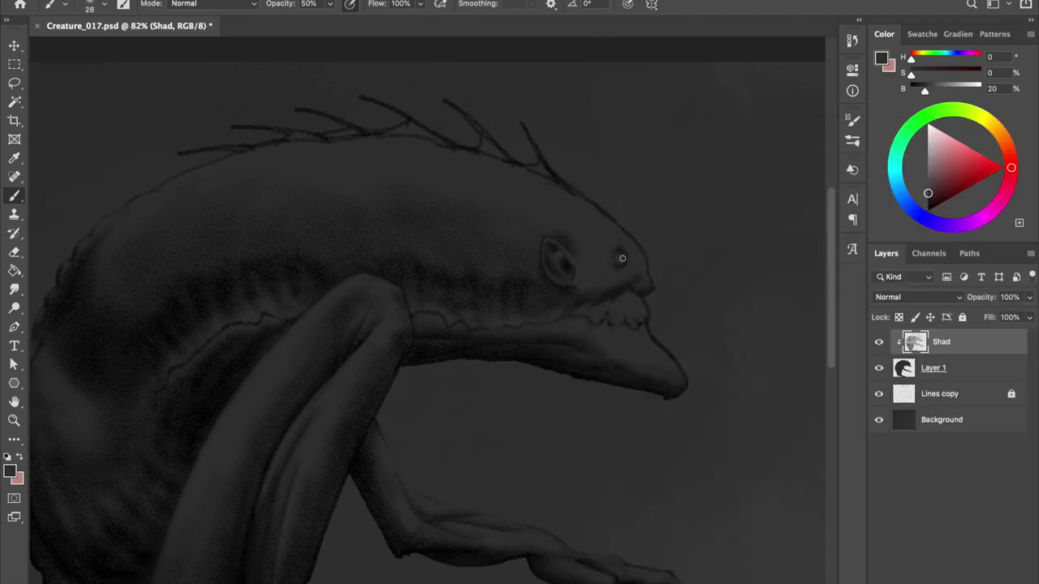
{"action": "left_click", "coordinate": [600, 188], "text": "alt"}
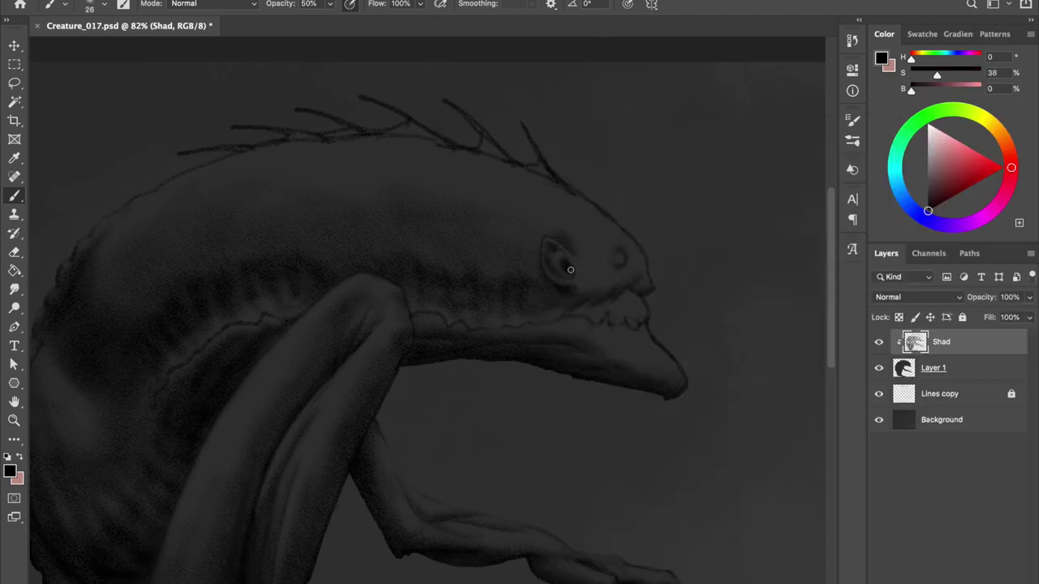
{"action": "left_click", "coordinate": [560, 233], "text": "alt"}
{"action": "right_click", "coordinate": [548, 228]}
{"action": "left_click_drag", "start_coordinate": [452, 313], "coordinate": [471, 313]}
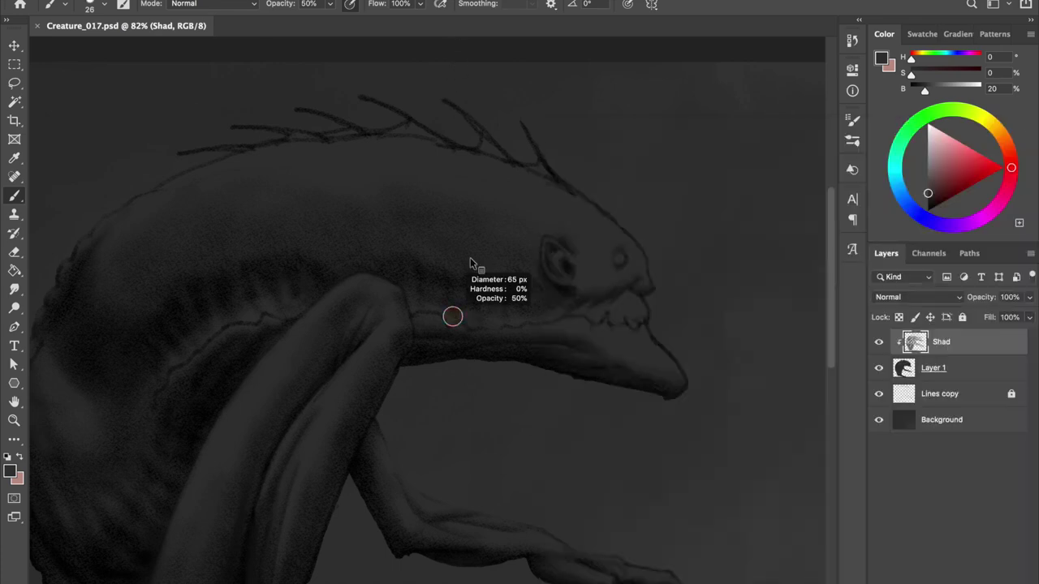
{"action": "left_click", "coordinate": [563, 185], "text": "alt"}
{"action": "left_click_drag", "start_coordinate": [592, 271], "coordinate": [578, 271]}
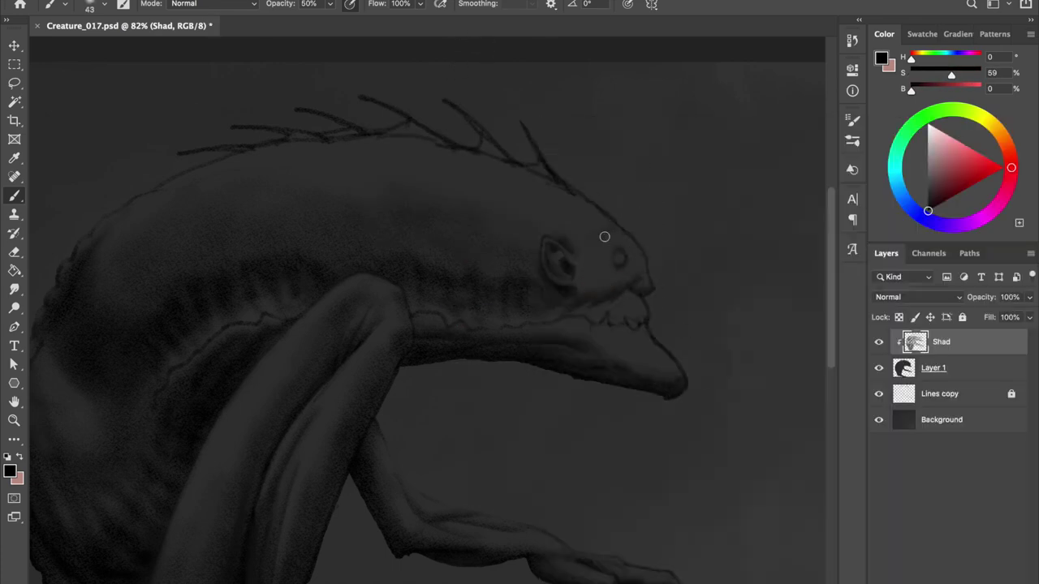
{"action": "left_click", "coordinate": [581, 217], "text": "alt"}
{"action": "mouse_move", "coordinate": [568, 219]}
{"action": "left_mouse_down"}
{"action": "mouse_move", "coordinate": [600, 219]}
{"action": "mouse_move", "coordinate": [496, 95]}
{"action": "mouse_move", "coordinate": [495, 150]}
{"action": "left_mouse_up"}
{"action": "left_click", "coordinate": [386, 107], "text": "alt"}
- Darken the spikes along the creature's back in black
{"action": "left_click_drag", "start_coordinate": [521, 122], "coordinate": [552, 171]}
{"action": "left_click_drag", "start_coordinate": [202, 151], "coordinate": [243, 145]}
{"action": "left_click_drag", "start_coordinate": [279, 140], "coordinate": [313, 129]}
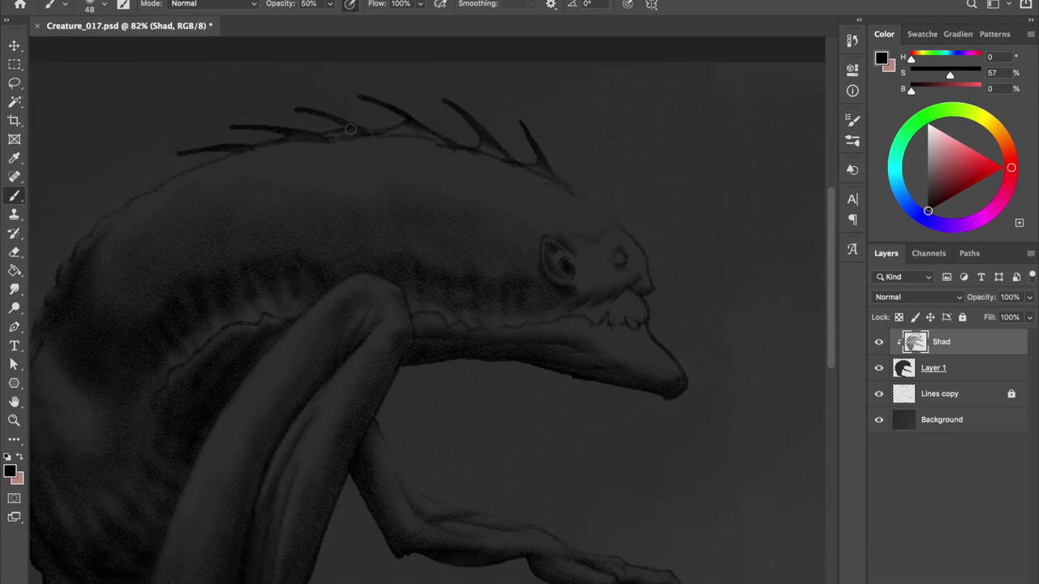
{"action": "left_click", "coordinate": [336, 171], "text": "alt"}
{"action": "left_click_drag", "start_coordinate": [336, 170], "coordinate": [363, 171]}
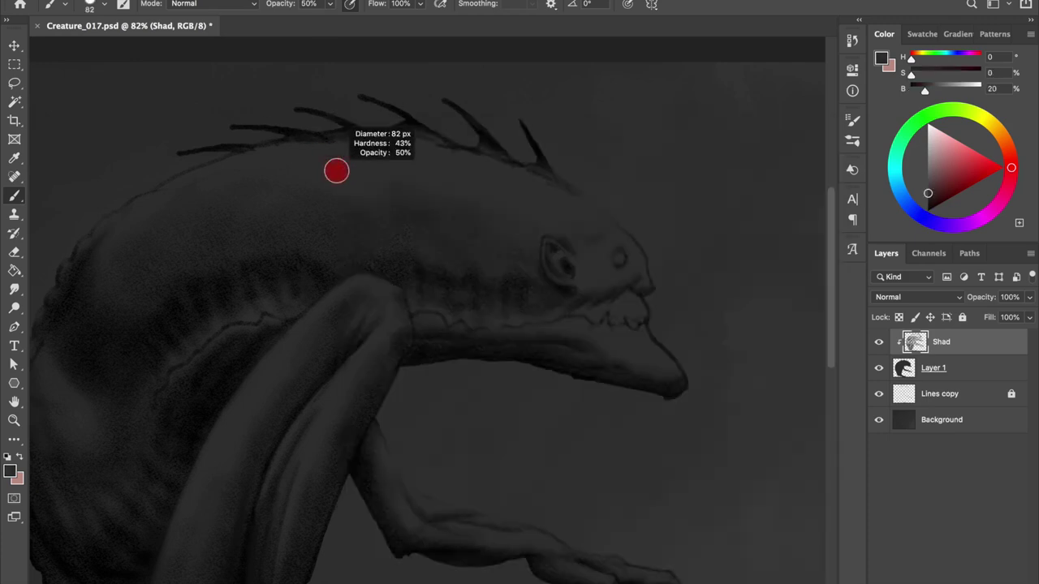
- Darken the shading around the eye in black at 50% brush opacity
{"action": "key", "text": "0"}
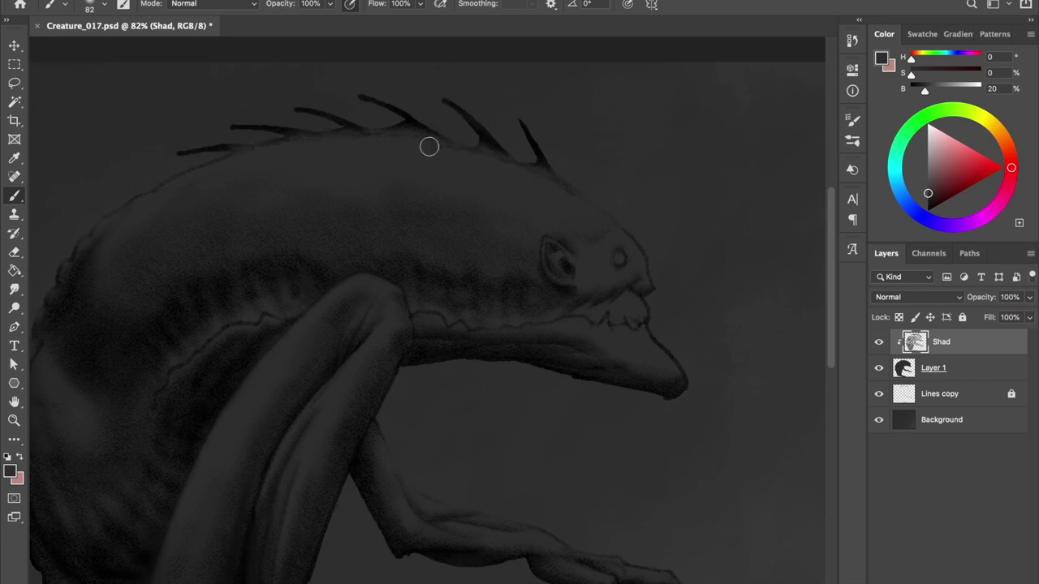
{"action": "left_click", "coordinate": [629, 207], "text": "alt"}
{"action": "key", "text": "5"}
{"action": "left_click_drag", "start_coordinate": [539, 246], "coordinate": [543, 249]}
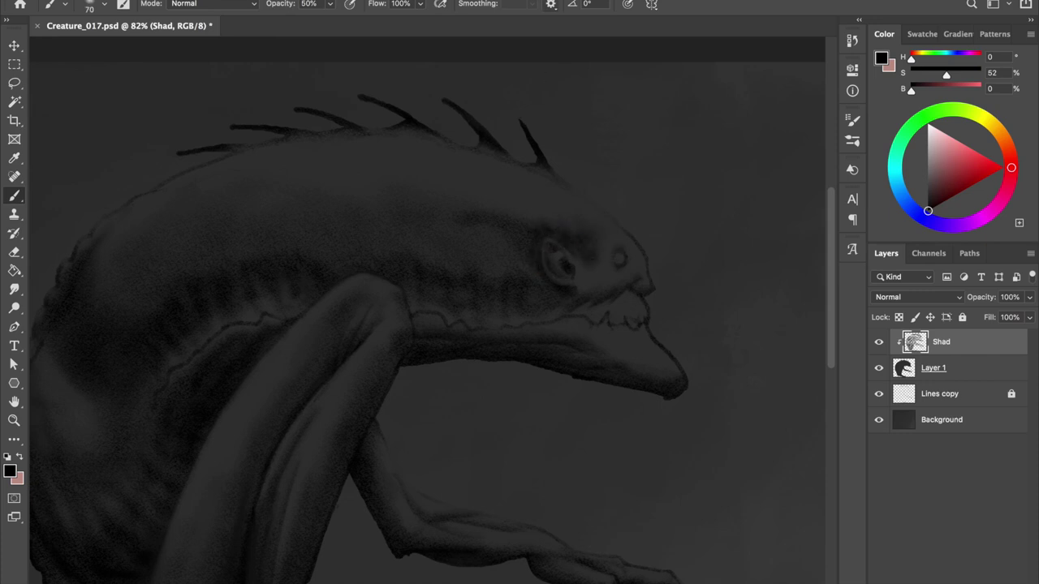
{"action": "left_click", "coordinate": [587, 215], "text": "alt"}
{"action": "left_click_drag", "start_coordinate": [586, 216], "coordinate": [592, 229]}
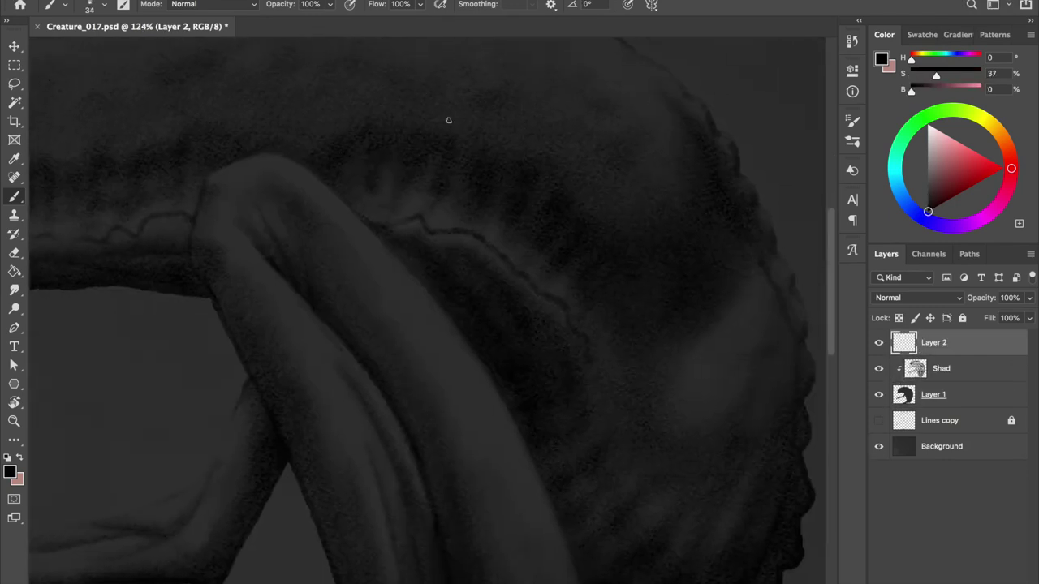
- Paint thin jagged teeth along the mouth line behind the arm, undoing and redrawing one tooth
{"action": "left_click_drag", "start_coordinate": [425, 209], "coordinate": [516, 240]}
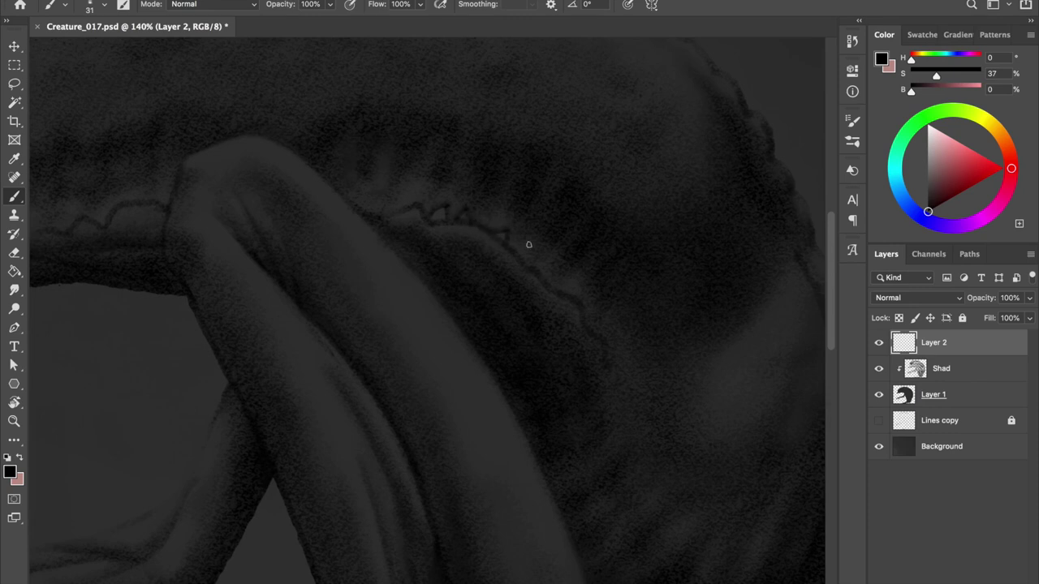
{"action": "mouse_move", "coordinate": [455, 233]}
{"action": "left_mouse_down"}
{"action": "mouse_move", "coordinate": [386, 212]}
{"action": "mouse_move", "coordinate": [434, 197]}
{"action": "left_mouse_up"}
{"action": "scroll", "coordinate": [482, 167], "scroll_direction": "down", "scroll_amount": 5}
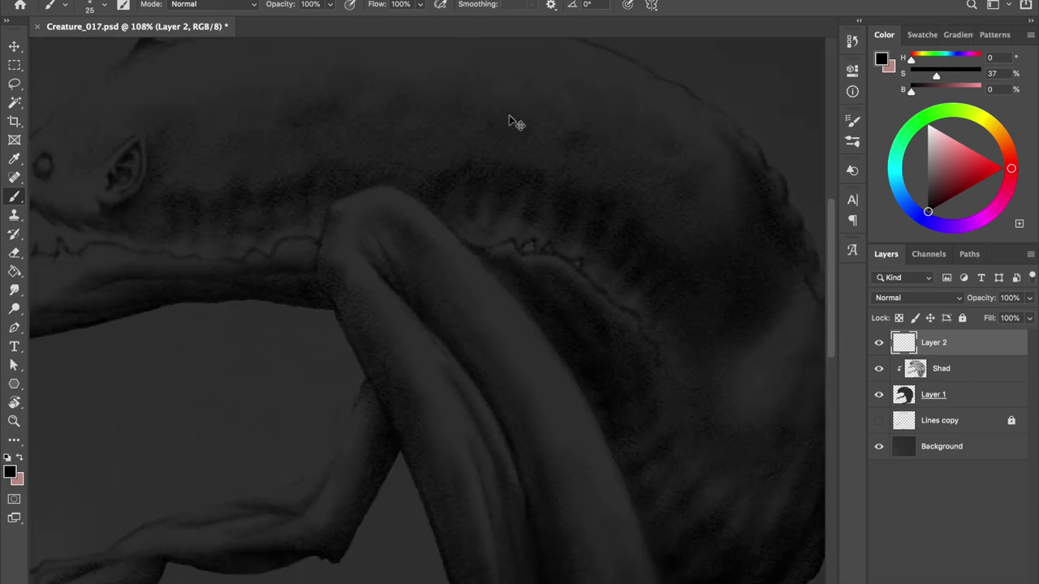
{"action": "scroll", "coordinate": [526, 176], "scroll_direction": "up", "scroll_amount": 3}
{"action": "scroll", "coordinate": [513, 196], "scroll_direction": "up", "scroll_amount": 2}
{"action": "key", "text": "ctrl+z"}
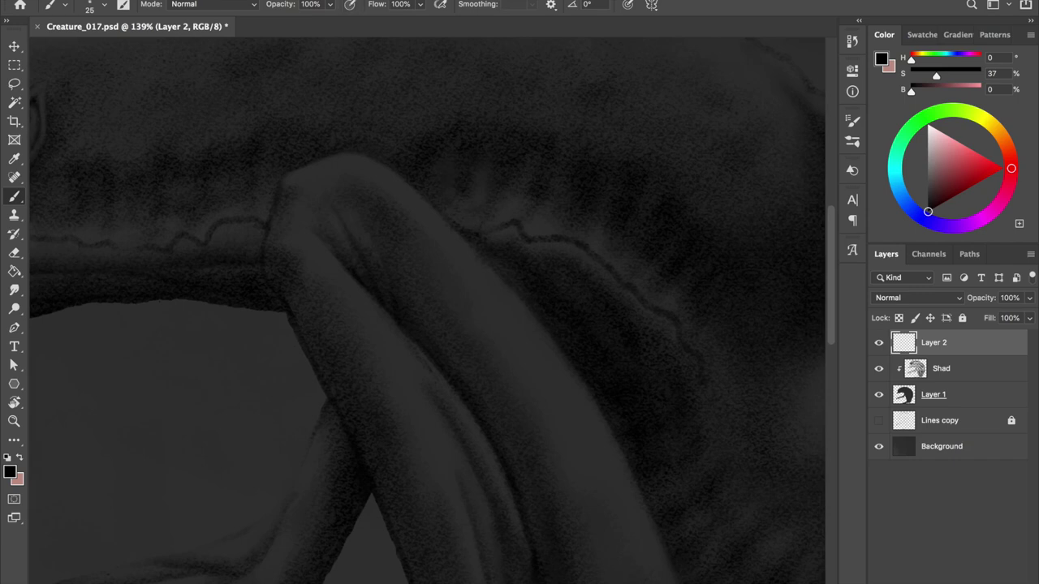
{"action": "mouse_move", "coordinate": [492, 196]}
{"action": "left_mouse_down"}
{"action": "mouse_move", "coordinate": [507, 221]}
{"action": "mouse_move", "coordinate": [547, 234]}
{"action": "left_mouse_up"}
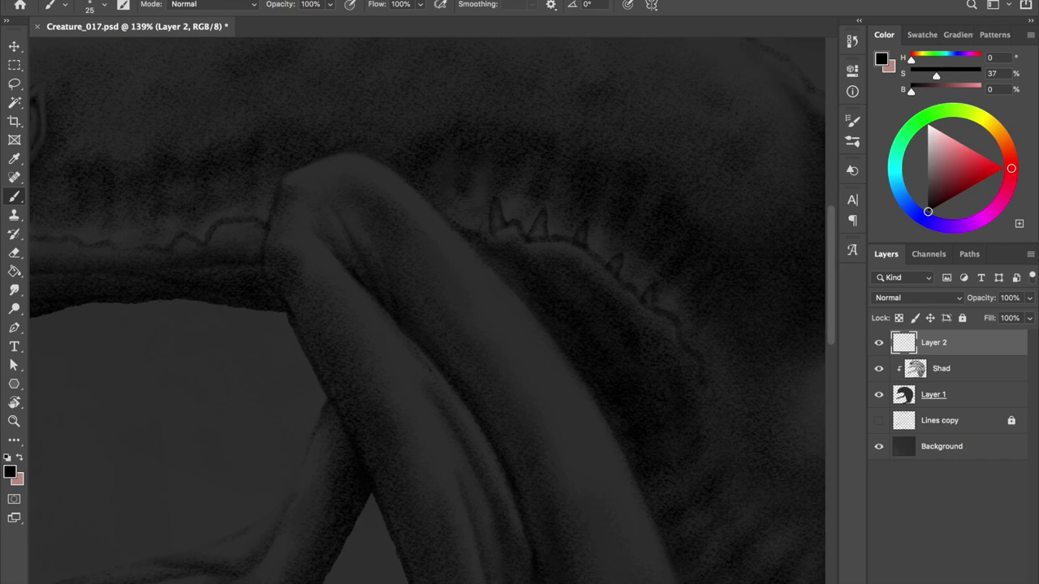
{"action": "left_click_drag", "start_coordinate": [547, 236], "coordinate": [553, 257]}
{"action": "scroll", "coordinate": [579, 181], "scroll_direction": "down", "scroll_amount": 3}
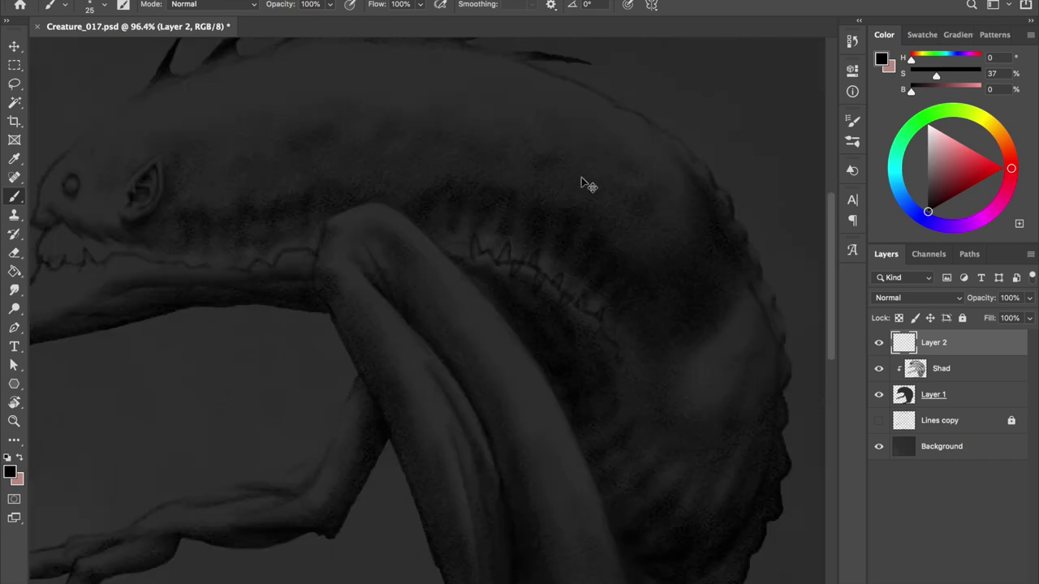
{"action": "scroll", "coordinate": [533, 216], "scroll_direction": "up", "scroll_amount": 2}
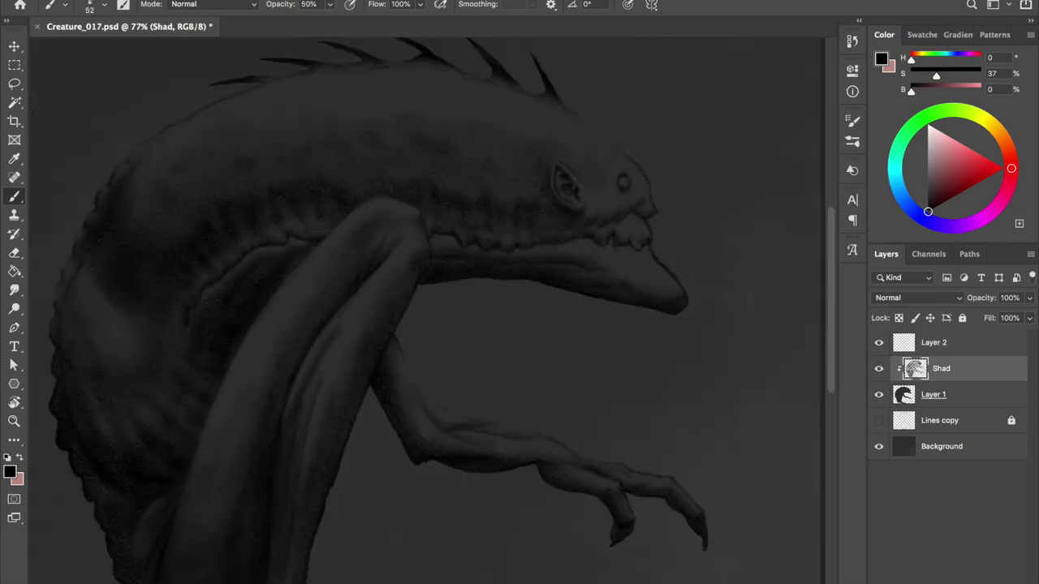
- Paint a faint stroke along the arm fold with a 31 px brush at 80% opacity, then save
{"action": "right_click", "coordinate": [304, 236]}
{"action": "type", "text": "31"}
{"action": "key", "text": "Return"}
{"action": "key", "text": "["}
{"action": "key", "text": "8"}
{"action": "left_click_drag", "start_coordinate": [262, 235], "coordinate": [209, 274]}
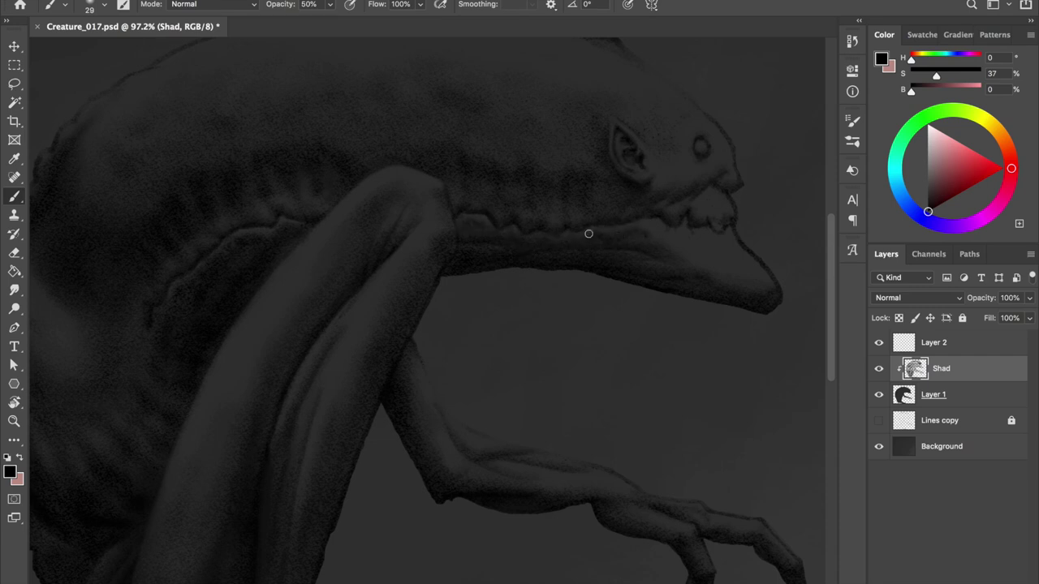
{"action": "right_click", "coordinate": [742, 263]}
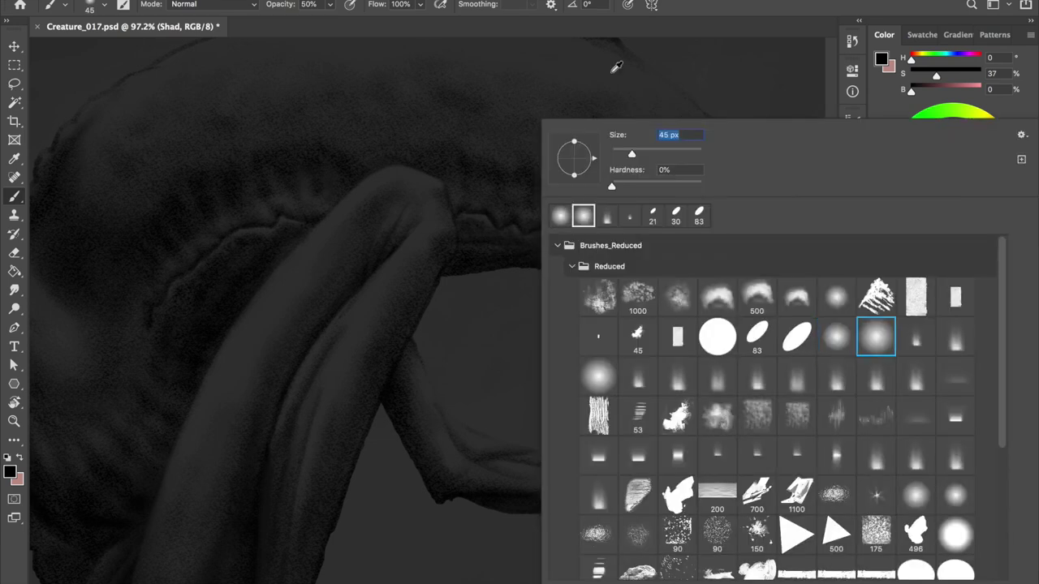
{"action": "key", "text": "Return"}
{"action": "key", "text": "ctrl+s"}
- Clip Layer 2 to the layer below and mirror the canvas to check the teeth
{"action": "key", "text": "ctrl+alt+g"}
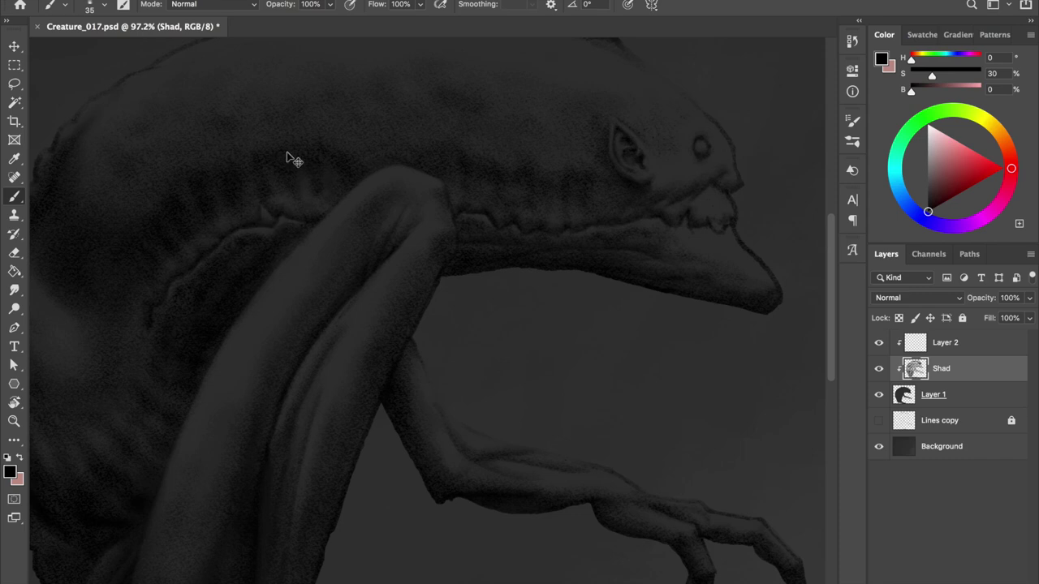
{"action": "key", "text": "ctrl+shift+h"}
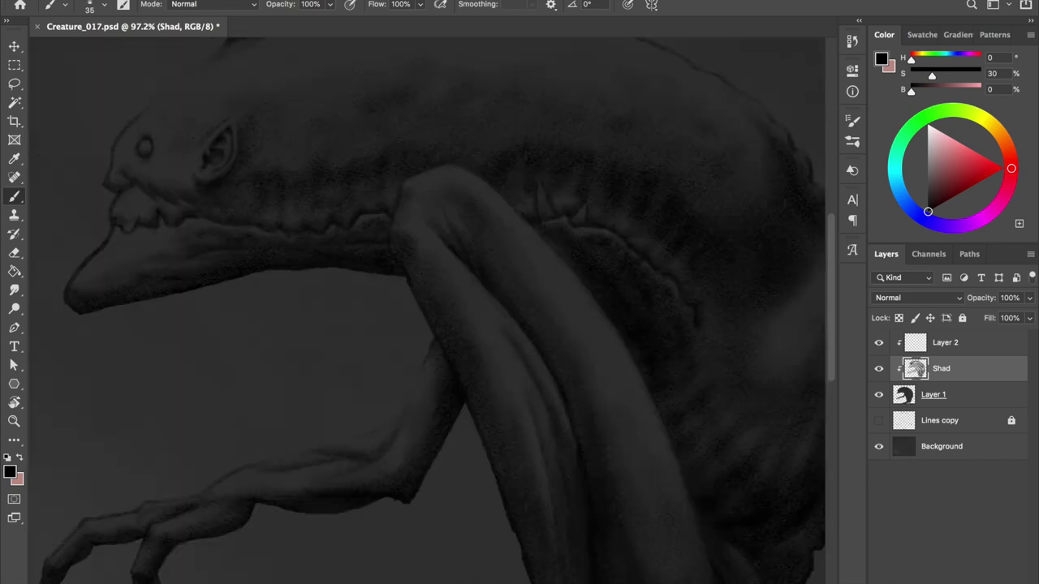
{"action": "key", "text": "e"}
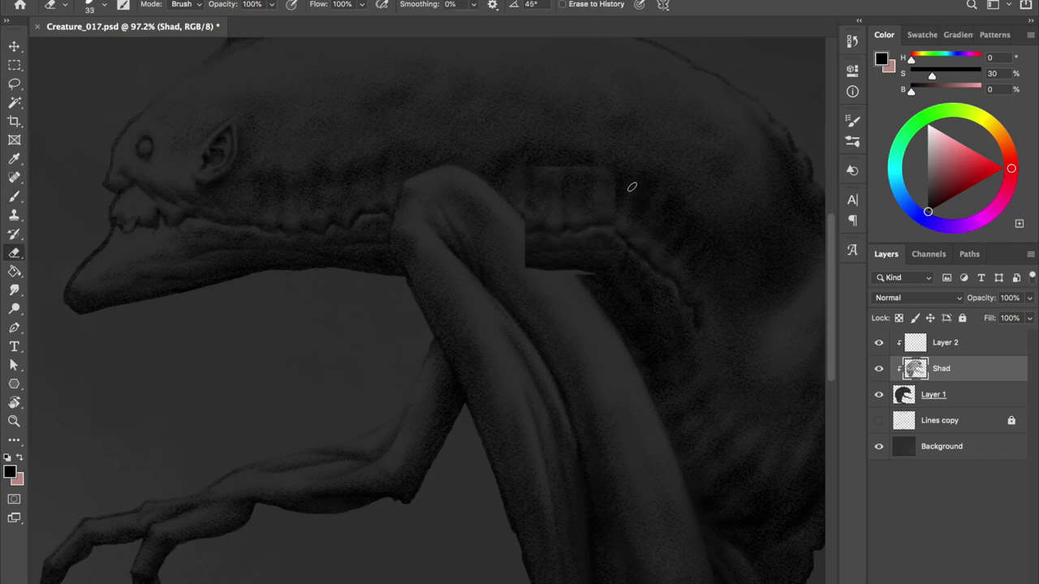
{"action": "key", "text": "ctrl+shift+h"}
{"action": "key", "text": "alt+bracketright"}
{"action": "key", "text": "b"}
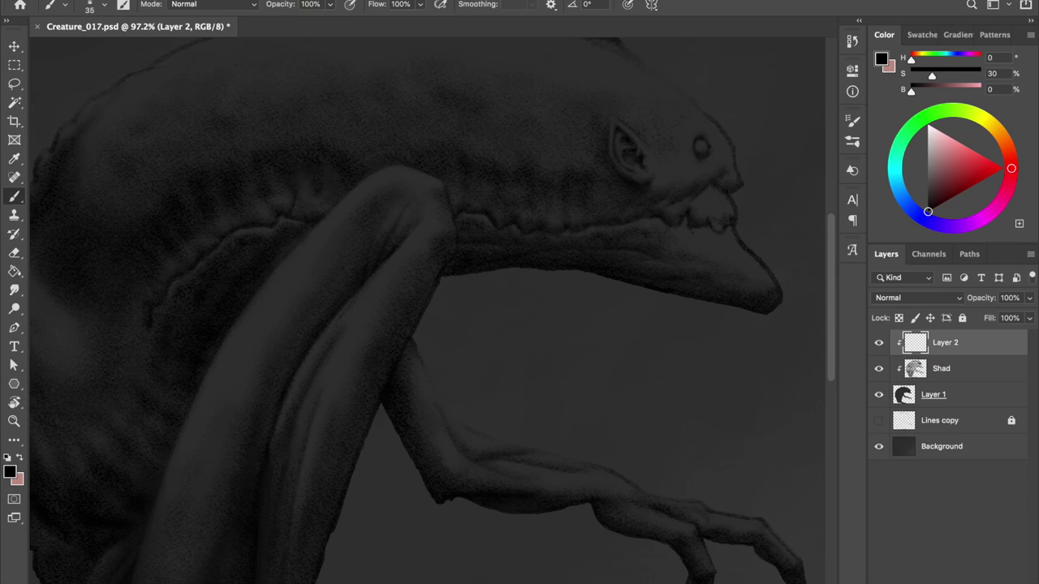
{"action": "key", "text": "ctrl+shift+h"}
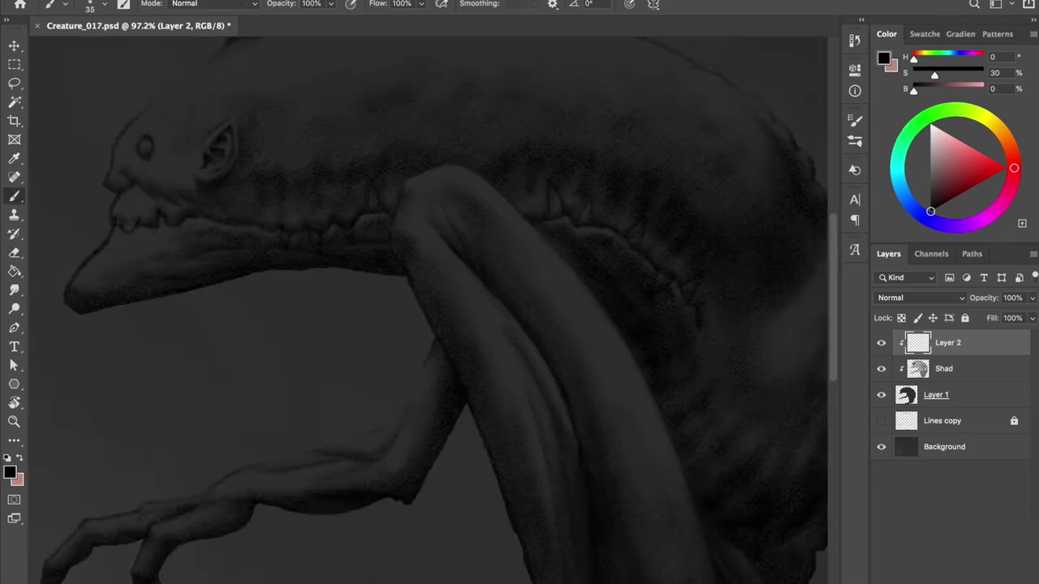
{"action": "key", "text": "bracketleft"}
{"action": "key", "text": "bracketleft"}
{"action": "type", "text": "Teeth"}
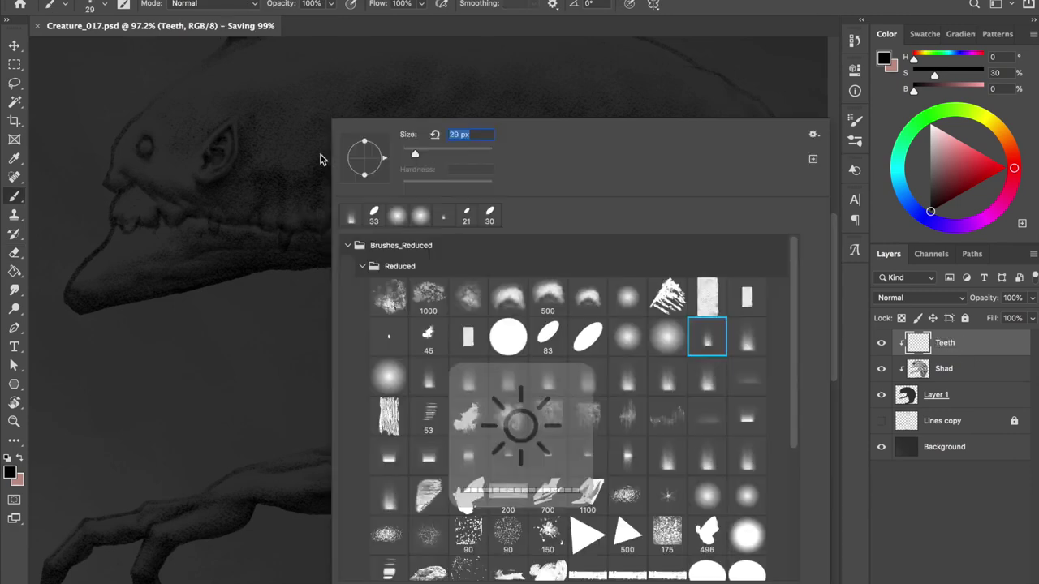
{"action": "key", "text": "bracketleft"}
{"action": "key", "text": "bracketleft"}
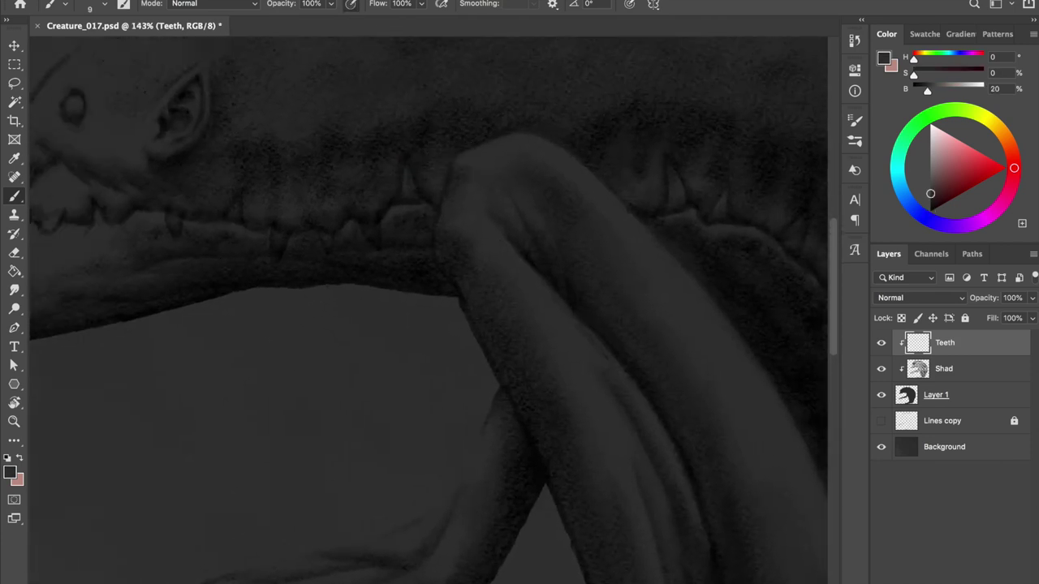
- Paint a thin dark line along the lower jaw with a finer brush
{"action": "left_click_drag", "start_coordinate": [239, 203], "coordinate": [184, 221]}
{"action": "left_click_drag", "start_coordinate": [678, 182], "coordinate": [675, 182]}
{"action": "scroll", "coordinate": [547, 121], "scroll_direction": "right", "scroll_amount": 5}
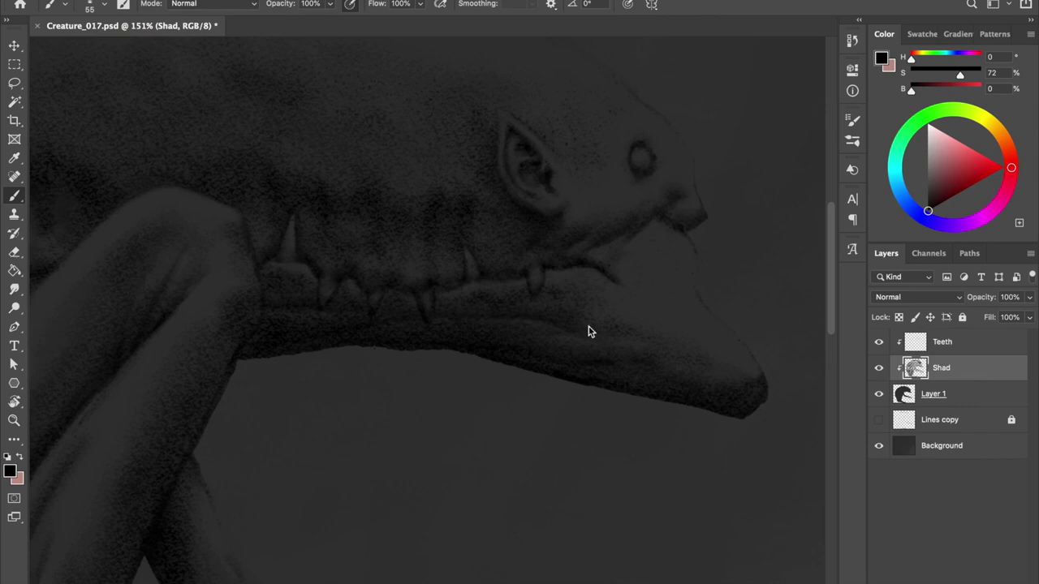
{"action": "left_click_drag", "start_coordinate": [617, 281], "coordinate": [698, 295]}
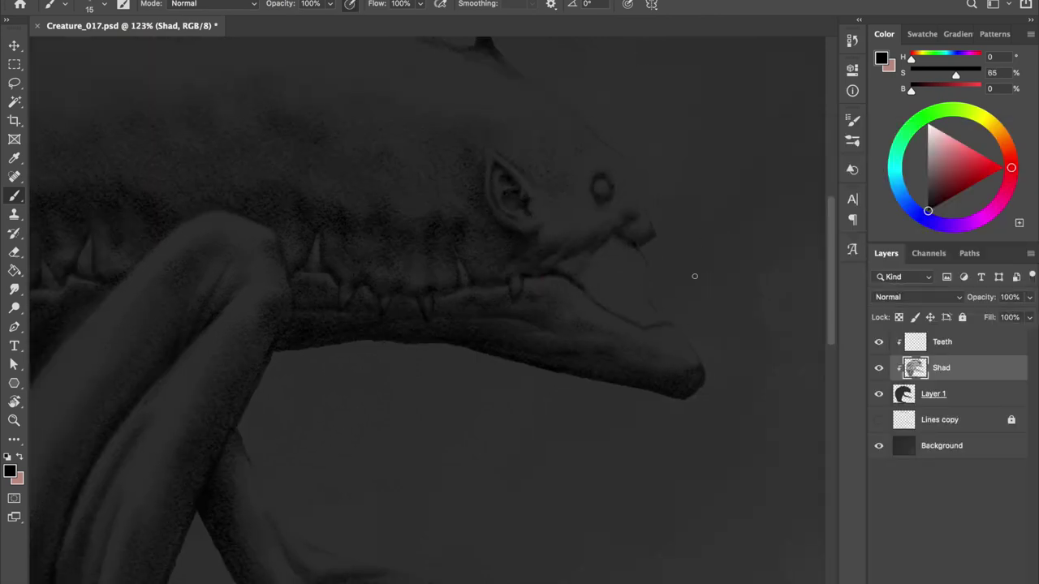
{"action": "scroll", "coordinate": [694, 276], "scroll_direction": "down", "scroll_amount": 2}
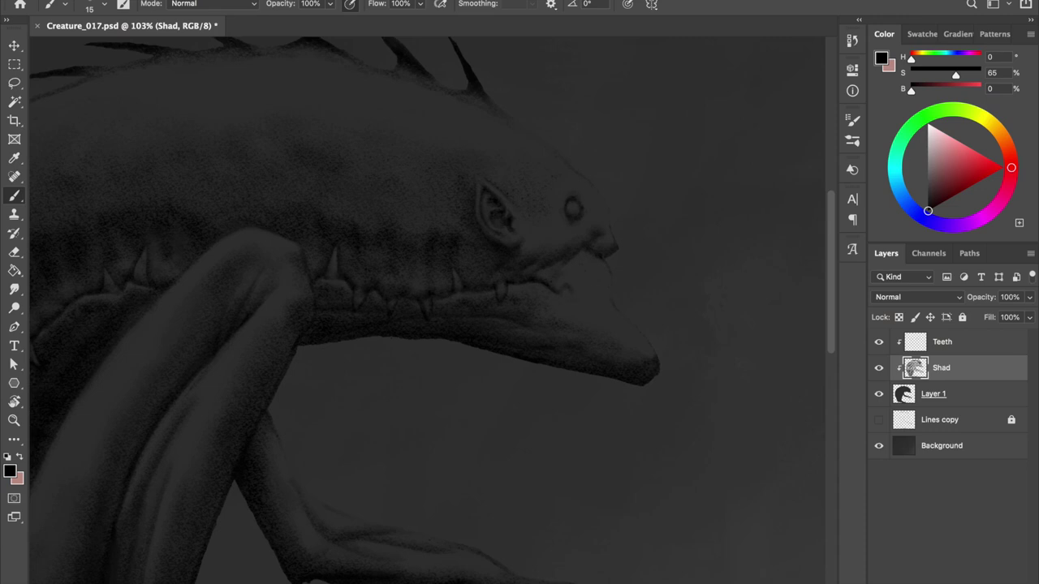
{"action": "scroll", "coordinate": [583, 290], "scroll_direction": "down", "scroll_amount": 2}
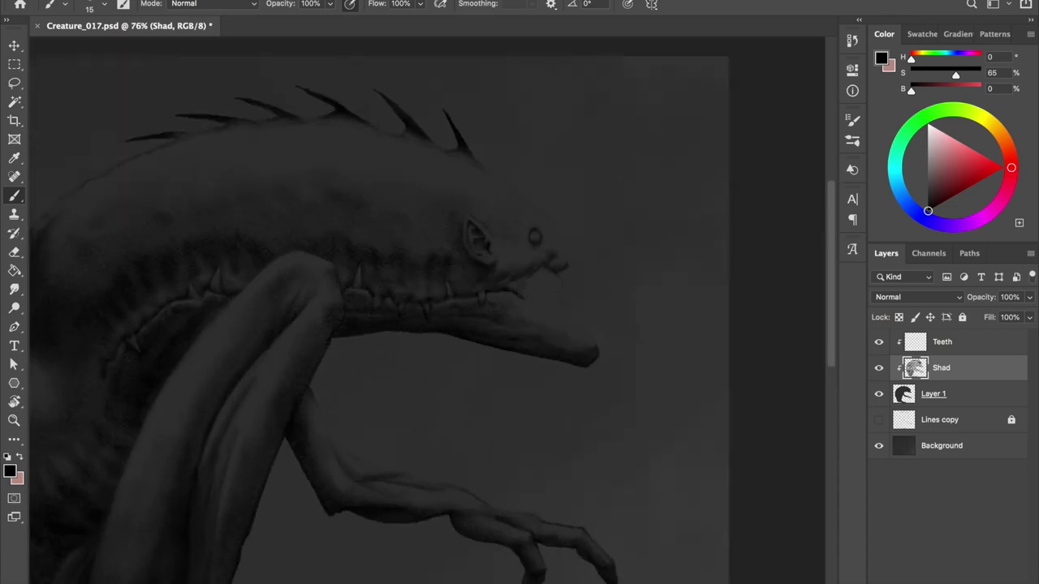
{"action": "scroll", "coordinate": [583, 290], "scroll_direction": "up", "scroll_amount": 1}
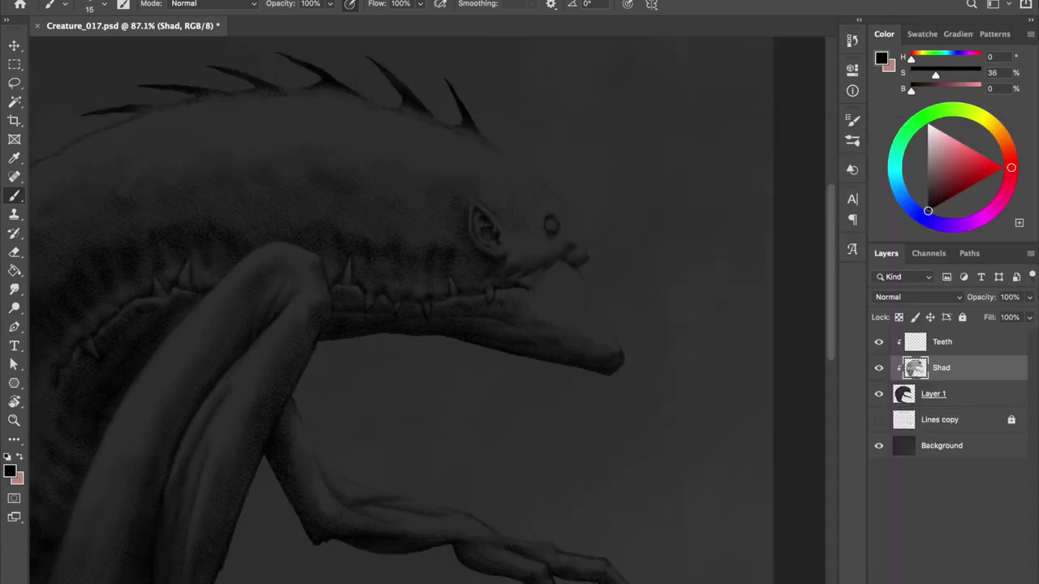
- Try a light tooth under the snout with a smaller brush, then undo it
{"action": "key", "text": "bracketleft"}
{"action": "key", "text": "bracketleft"}
{"action": "mouse_move", "coordinate": [580, 267]}
{"action": "left_mouse_down"}
{"action": "mouse_move", "coordinate": [581, 279]}
{"action": "mouse_move", "coordinate": [538, 305]}
{"action": "left_mouse_up"}
{"action": "key", "text": "bracketleft"}
{"action": "key", "text": "ctrl+z"}
{"action": "scroll", "coordinate": [430, 310], "scroll_direction": "up", "scroll_amount": 3}
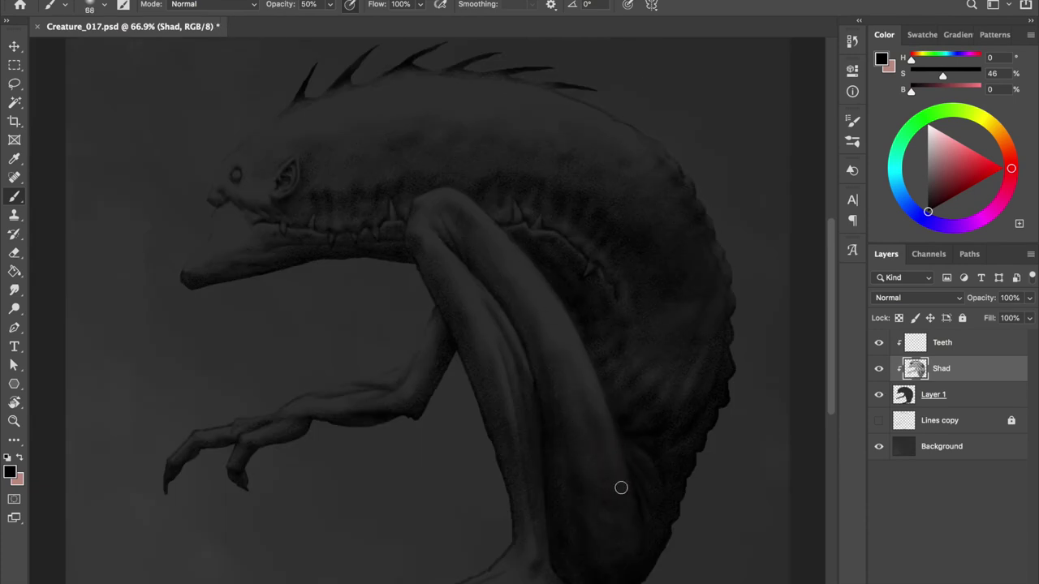
{"action": "key", "text": "bracketright"}
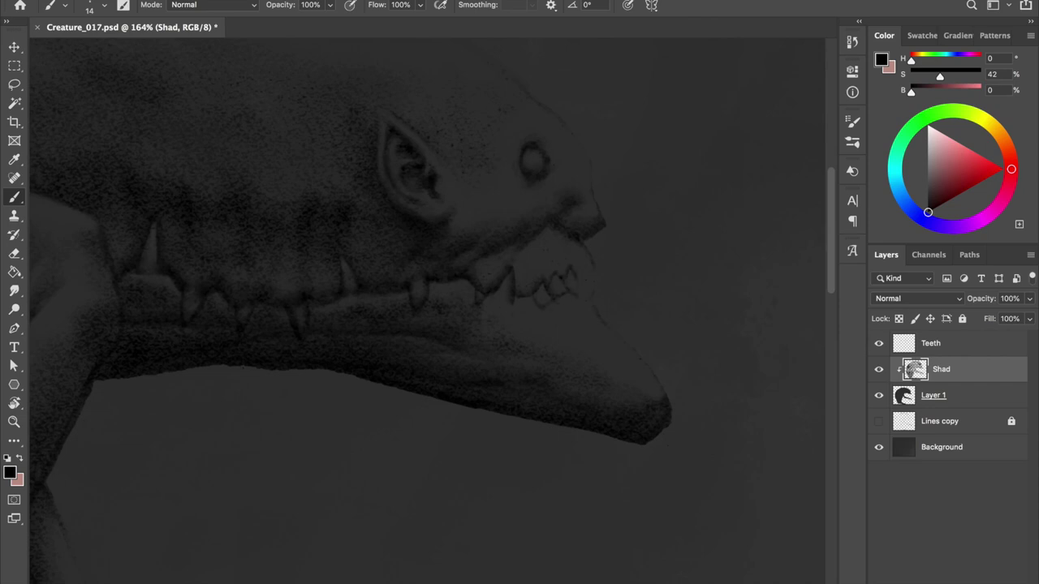
- Add a jagged tooth at the front of the jaw, toggling undo/redo, and save
{"action": "left_click_drag", "start_coordinate": [582, 272], "coordinate": [590, 307]}
{"action": "key", "text": "ctrl+z"}
{"action": "key", "text": "ctrl+z"}
{"action": "key", "text": "ctrl+z"}
{"action": "key", "text": "ctrl+z"}
{"action": "key", "text": "ctrl+z"}
{"action": "key", "text": "ctrl+s"}
{"action": "key", "text": "ctrl+shift+z"}
{"action": "key", "text": "ctrl+shift+z"}
{"action": "key", "text": "ctrl+z"}
{"action": "key", "text": "ctrl+shift+z"}
- Erase most of the small front teeth with a smaller Eraser, then return to the Brush
{"action": "key", "text": "e"}
{"action": "right_click", "coordinate": [535, 119]}
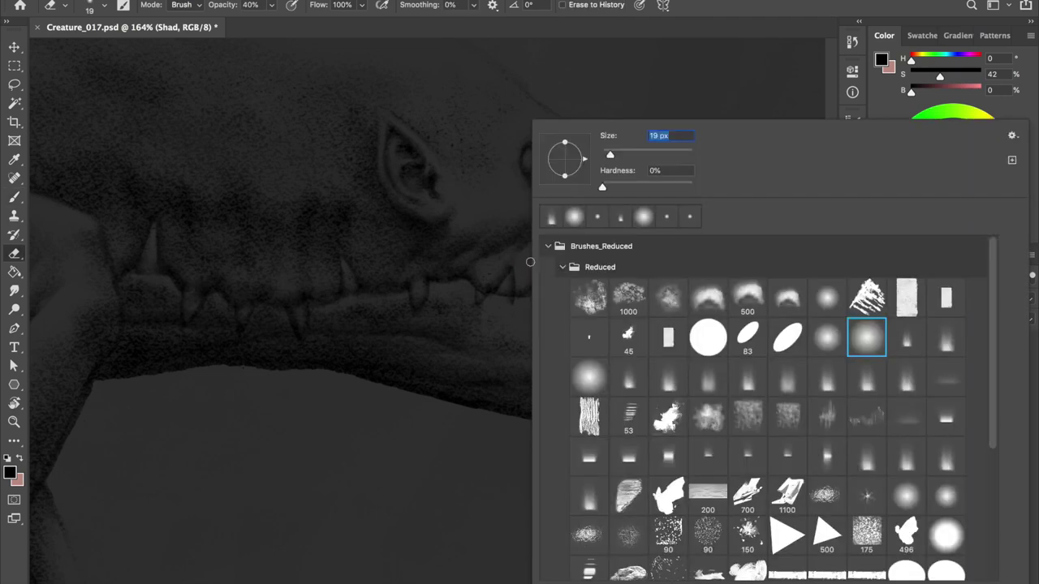
{"action": "key", "text": "Escape"}
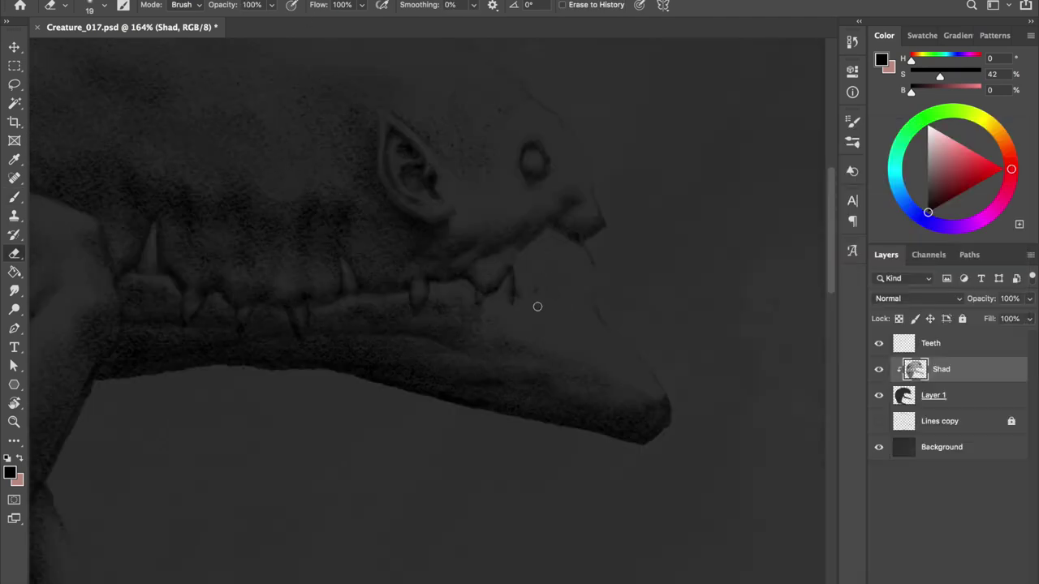
{"action": "key", "text": "b"}
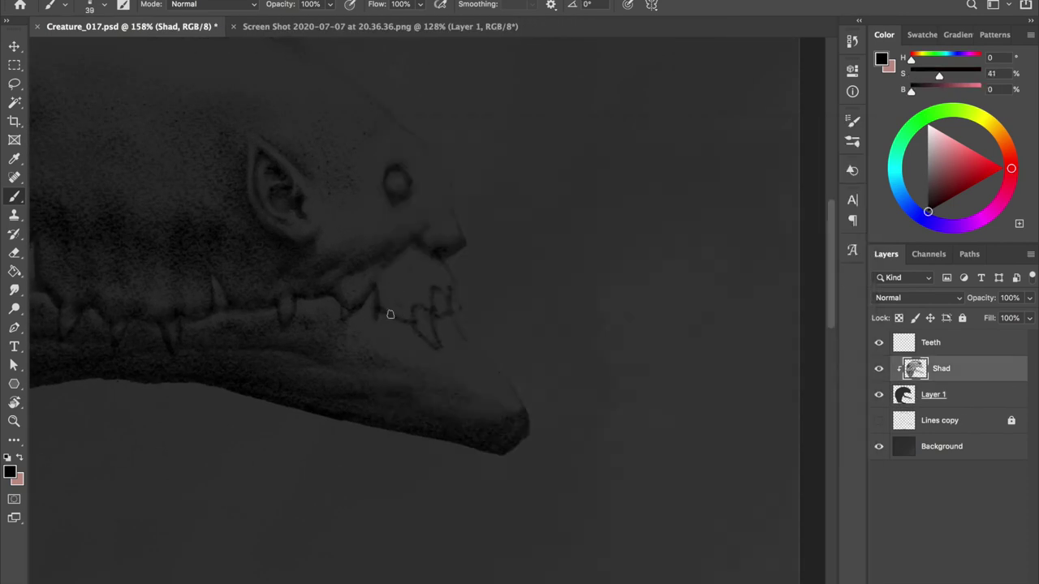
- Darken the jaw line beside the front teeth, then drop brush opacity to 90%
{"action": "key", "text": "b"}
{"action": "left_click_drag", "start_coordinate": [379, 314], "coordinate": [390, 310]}
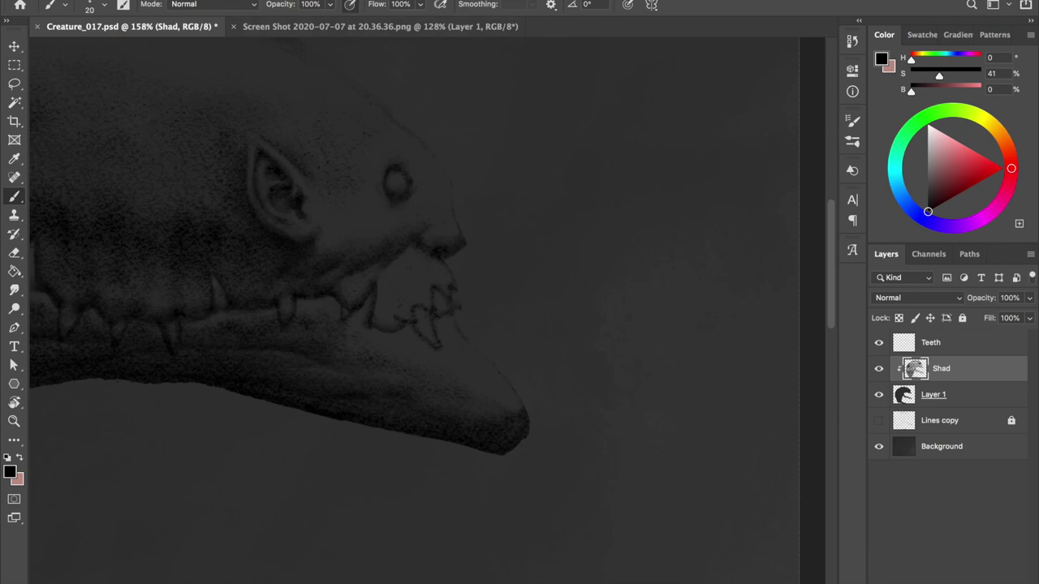
{"action": "mouse_move", "coordinate": [419, 313]}
{"action": "left_mouse_down"}
{"action": "mouse_move", "coordinate": [418, 329]}
{"action": "mouse_move", "coordinate": [442, 357]}
{"action": "left_mouse_up"}
{"action": "key", "text": "bracketleft"}
{"action": "key", "text": "9"}
{"action": "scroll", "coordinate": [413, 181], "scroll_direction": "up", "scroll_amount": 2}
{"action": "left_click_drag", "start_coordinate": [412, 181], "coordinate": [221, 175]}
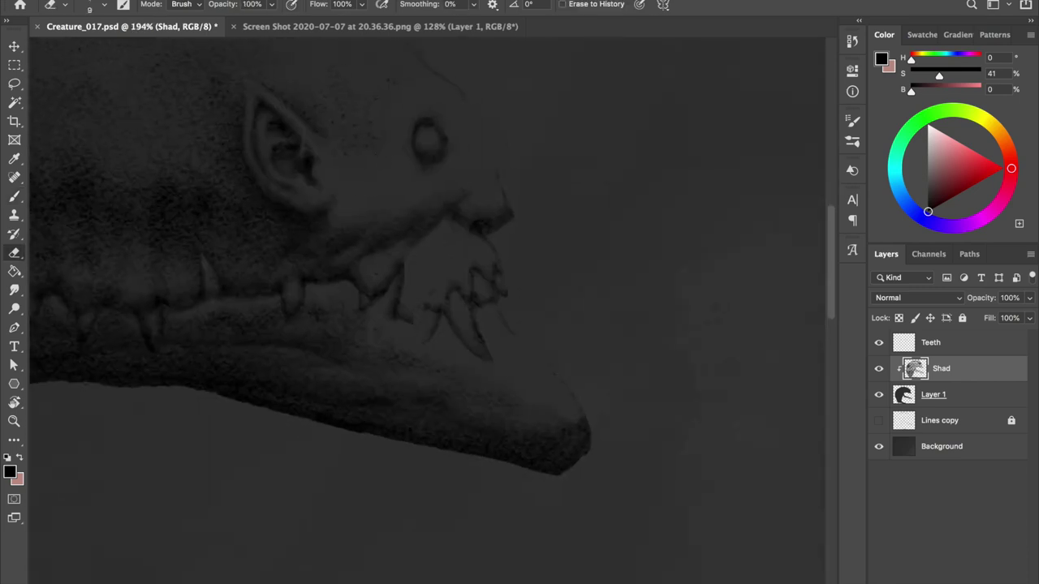
- Paint a dark outline along the creature's lower lip
{"action": "key", "text": "e"}
{"action": "key", "text": "b"}
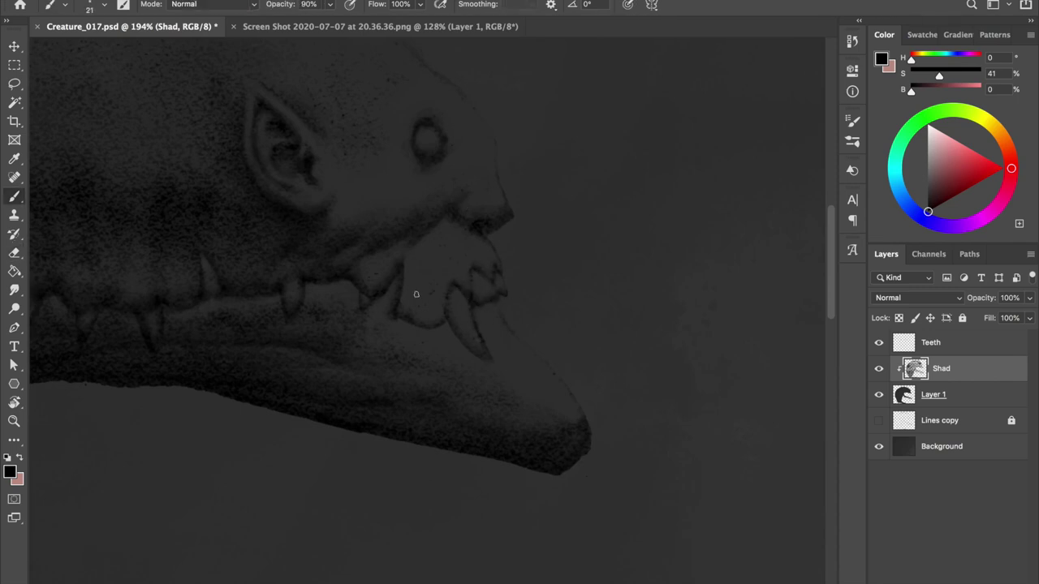
{"action": "scroll", "coordinate": [452, 329], "scroll_direction": "down", "scroll_amount": 5}
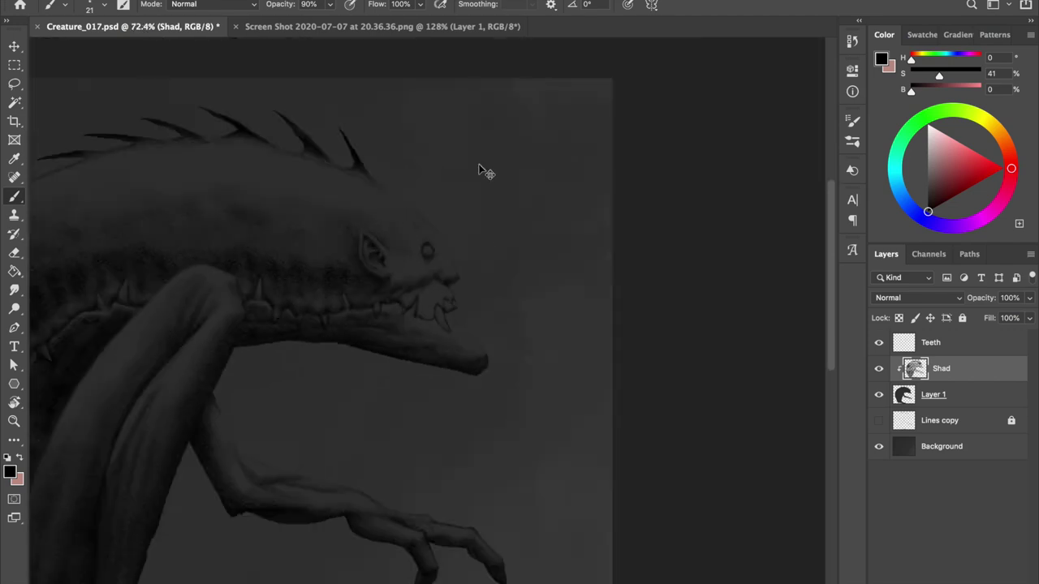
{"action": "scroll", "coordinate": [438, 308], "scroll_direction": "up", "scroll_amount": 3}
{"action": "key", "text": "e"}
{"action": "scroll", "coordinate": [438, 302], "scroll_direction": "up", "scroll_amount": 1}
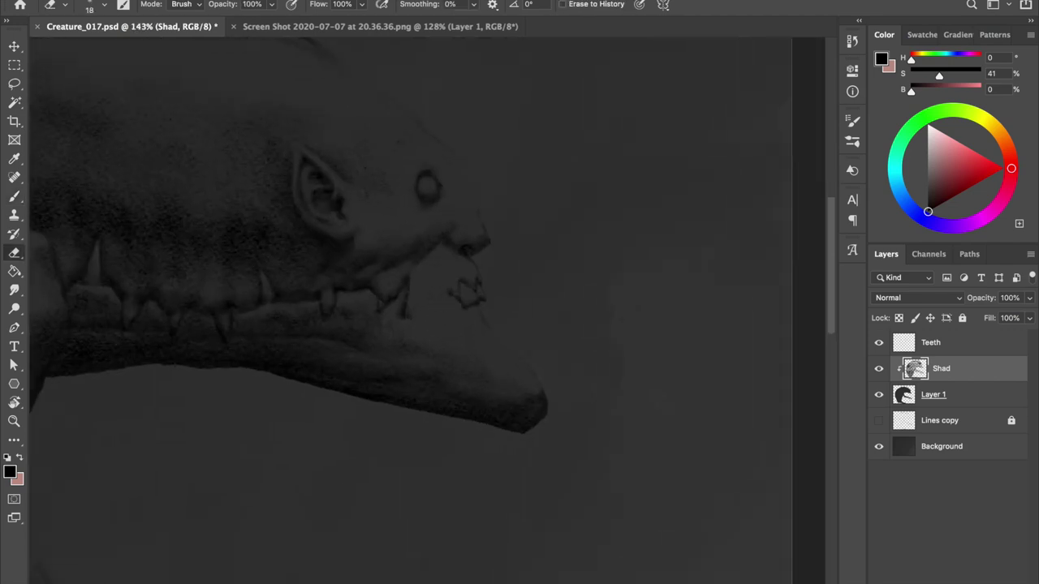
{"action": "key", "text": "b"}
{"action": "left_click_drag", "start_coordinate": [454, 297], "coordinate": [434, 301]}
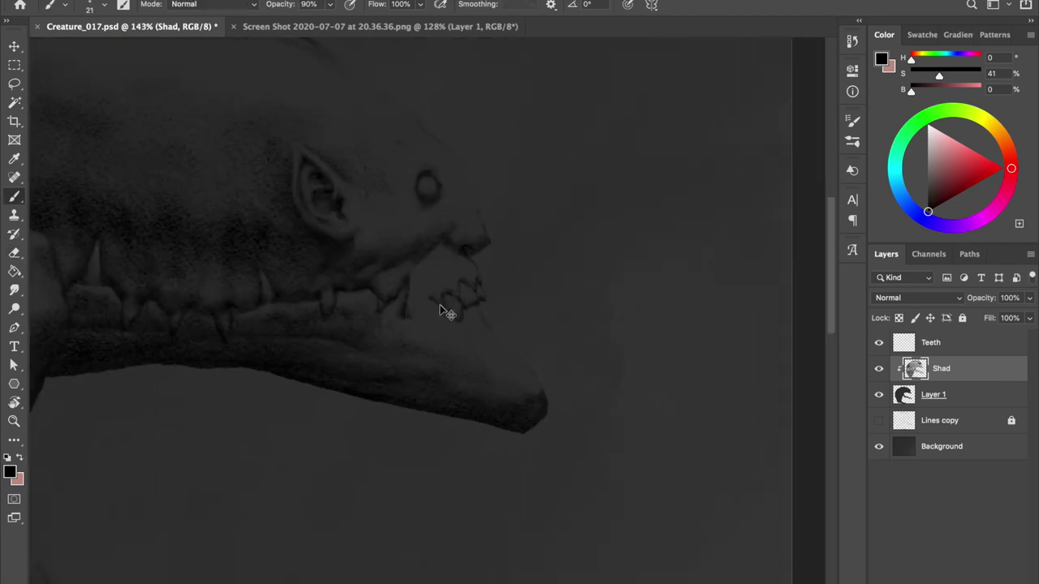
- Erase stray dark marks by the lower lip and try, then undo, new lower teeth
{"action": "scroll", "coordinate": [454, 243], "scroll_direction": "down", "scroll_amount": 3}
{"action": "scroll", "coordinate": [457, 155], "scroll_direction": "up", "scroll_amount": 1}
{"action": "scroll", "coordinate": [506, 208], "scroll_direction": "up", "scroll_amount": 2}
{"action": "key", "text": "e"}
{"action": "left_click_drag", "start_coordinate": [452, 261], "coordinate": [430, 284]}
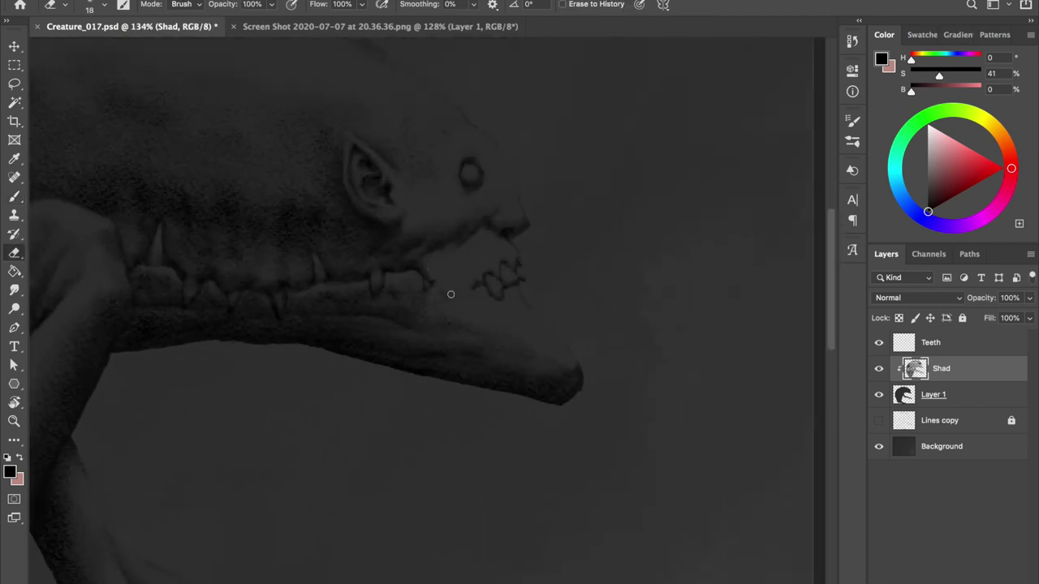
{"action": "key", "text": "b"}
{"action": "mouse_move", "coordinate": [438, 284]}
{"action": "left_mouse_down"}
{"action": "mouse_move", "coordinate": [474, 294]}
{"action": "mouse_move", "coordinate": [485, 315]}
{"action": "left_mouse_up"}
{"action": "key", "text": "ctrl+z"}
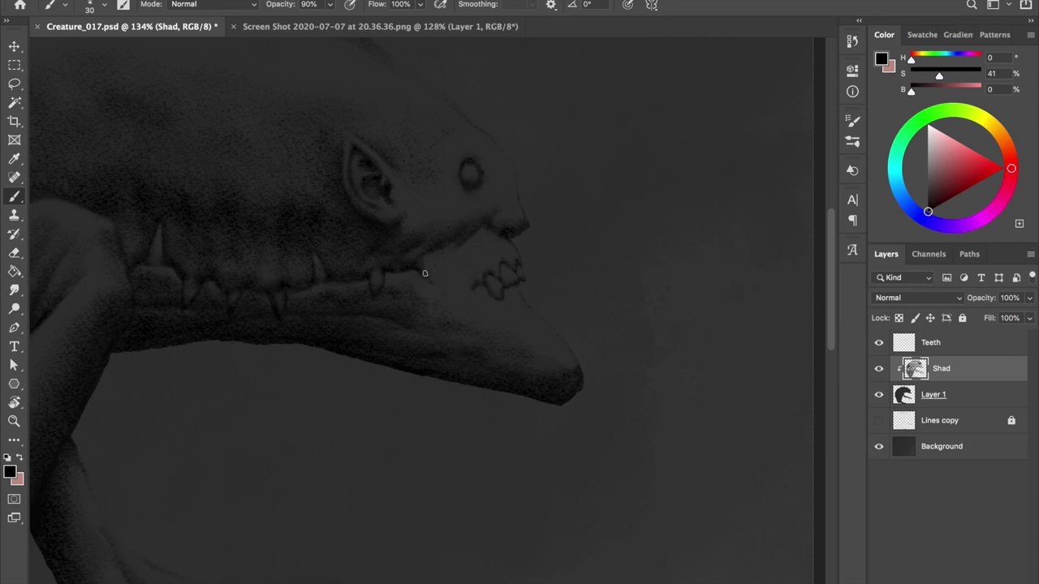
- Shrink the brush, zoom in closer on the mouth, and enlarge the eraser
{"action": "key", "text": "bracketright"}
{"action": "key", "text": "bracketleft"}
{"action": "key", "text": "ctrl+plus"}
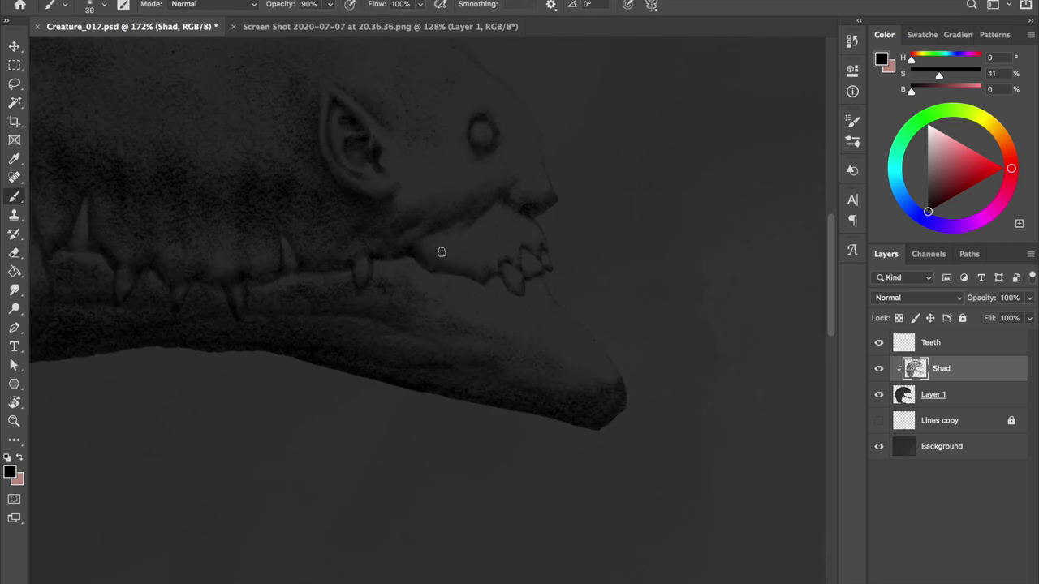
{"action": "key", "text": "e"}
{"action": "scroll", "coordinate": [442, 268], "scroll_direction": "down", "scroll_amount": 3}
{"action": "scroll", "coordinate": [430, 262], "scroll_direction": "up", "scroll_amount": 2}
{"action": "key", "text": "bracketright"}
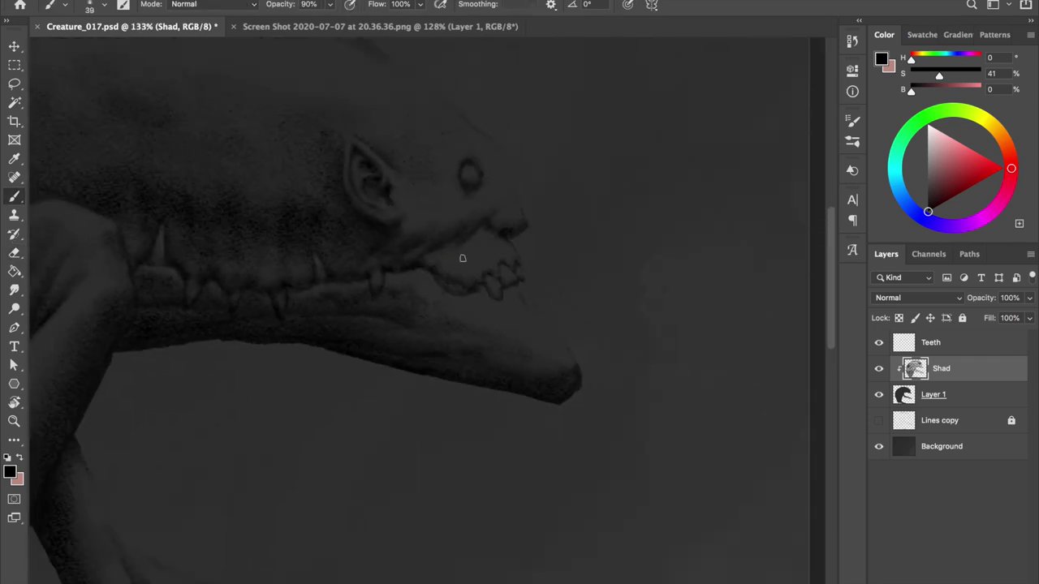
{"action": "key", "text": "bracketright"}
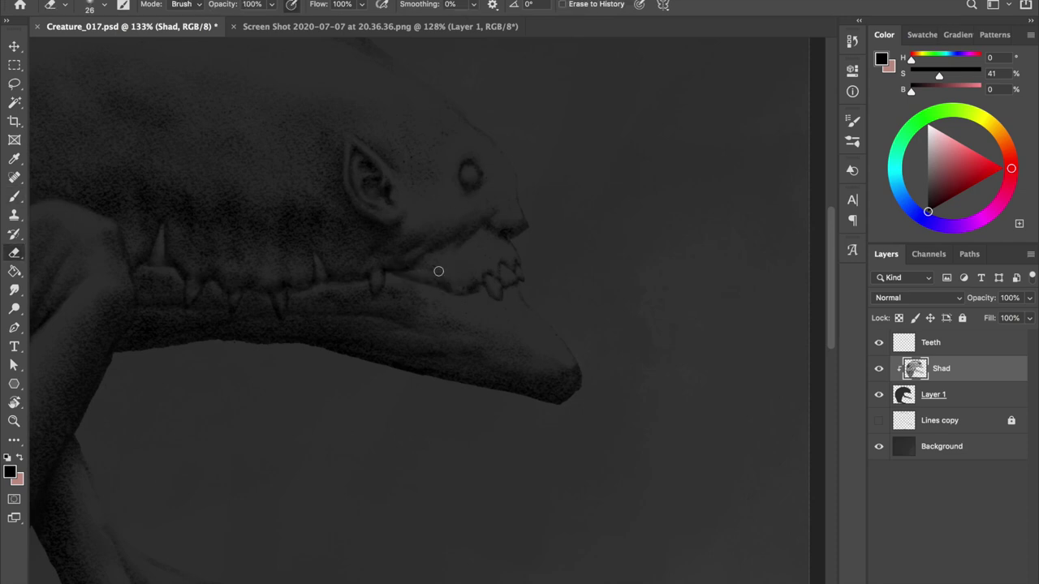
- Make the eraser slightly smaller and add a small shadow beside the teeth
{"action": "scroll", "coordinate": [438, 271], "scroll_direction": "down", "scroll_amount": 3}
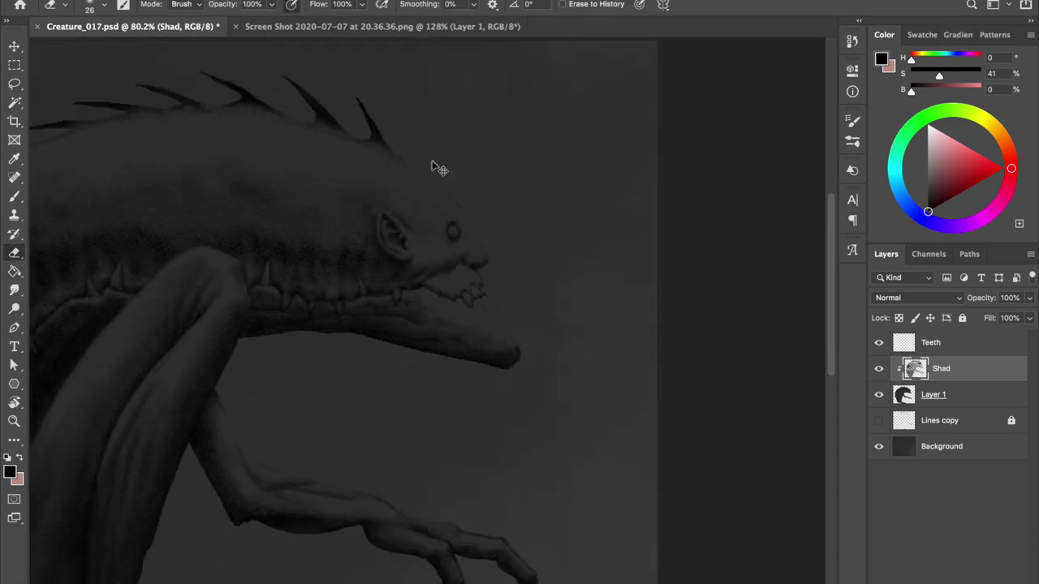
{"action": "scroll", "coordinate": [430, 161], "scroll_direction": "up", "scroll_amount": 3}
{"action": "key", "text": "bracketleft"}
{"action": "scroll", "coordinate": [465, 245], "scroll_direction": "down", "scroll_amount": 2}
{"action": "scroll", "coordinate": [464, 175], "scroll_direction": "down", "scroll_amount": 1}
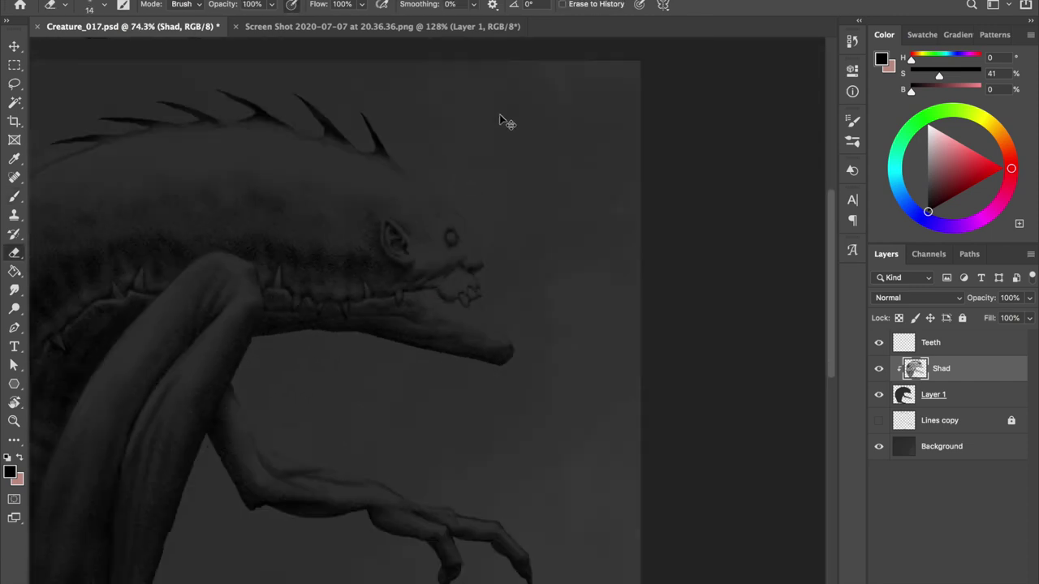
{"action": "scroll", "coordinate": [427, 316], "scroll_direction": "up", "scroll_amount": 2}
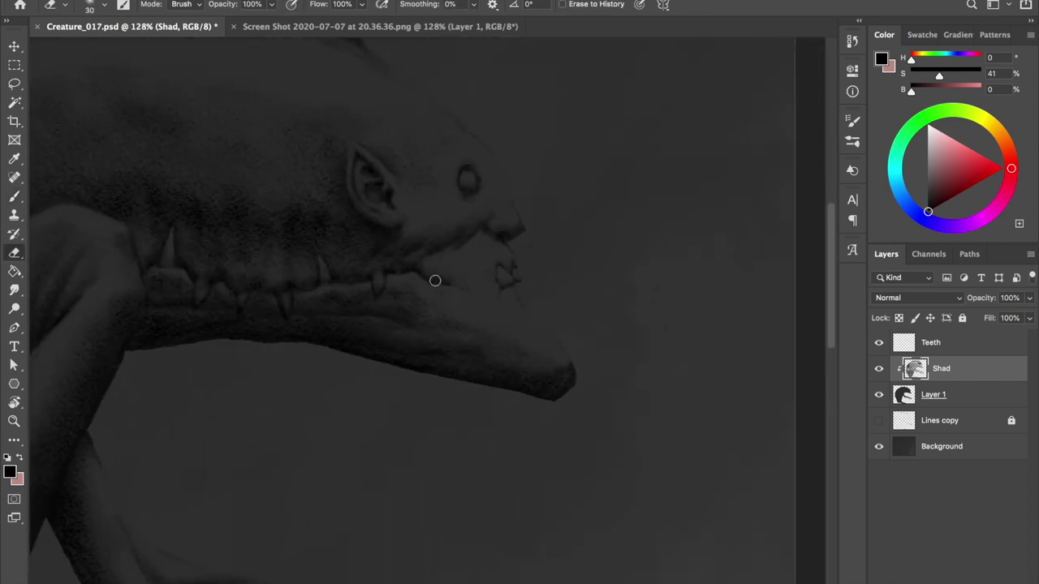
{"action": "key", "text": "b"}
{"action": "left_click_drag", "start_coordinate": [430, 285], "coordinate": [453, 278]}
- Paint light highlights onto the creature's front teeth
{"action": "key", "text": "e"}
{"action": "key", "text": "b"}
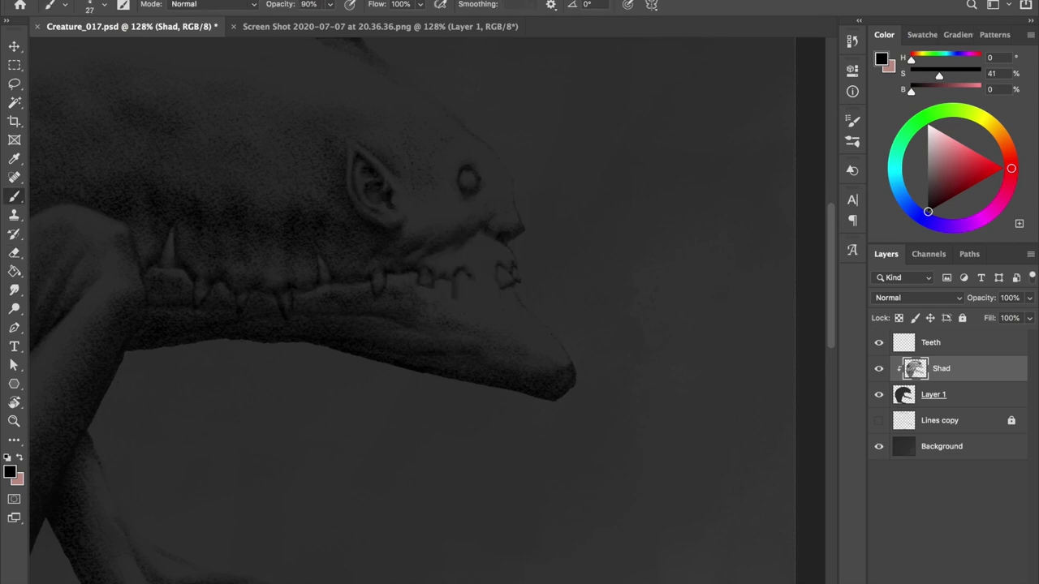
{"action": "scroll", "coordinate": [427, 322], "scroll_direction": "down", "scroll_amount": 2}
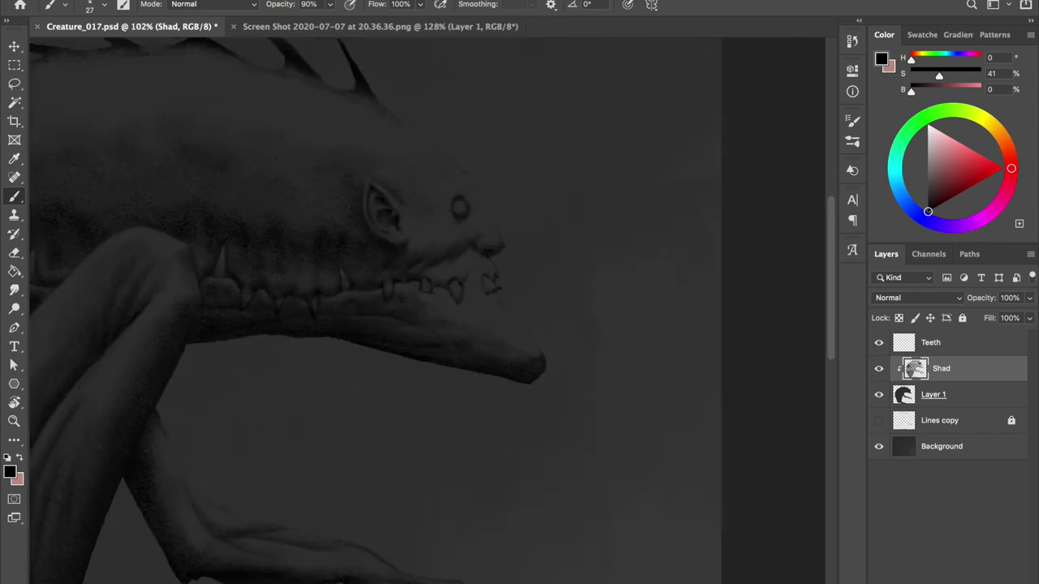
{"action": "scroll", "coordinate": [425, 328], "scroll_direction": "down", "scroll_amount": 2}
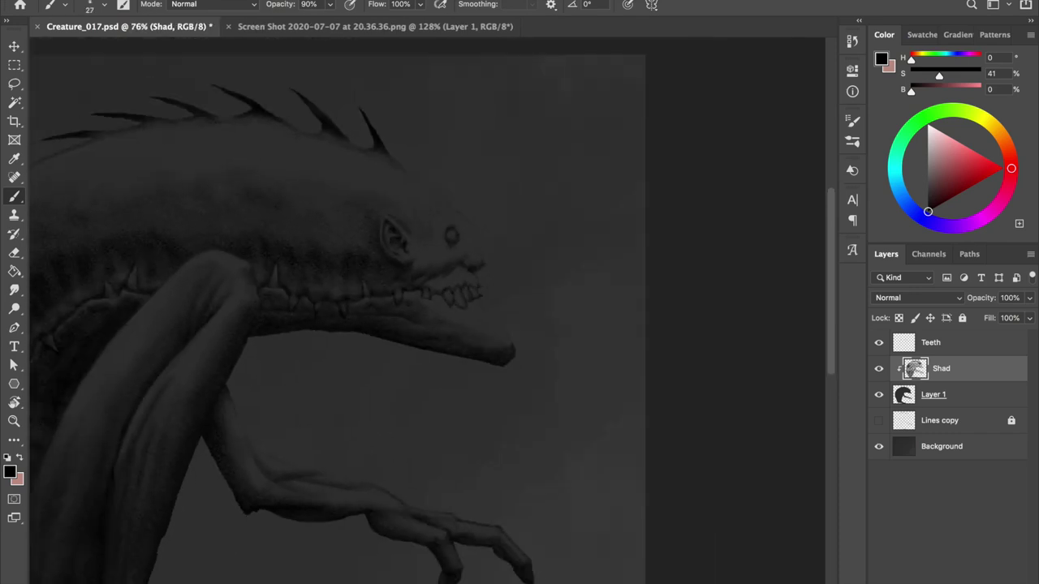
{"action": "scroll", "coordinate": [426, 317], "scroll_direction": "up", "scroll_amount": 4}
{"action": "key", "text": "e"}
{"action": "key", "text": "b"}
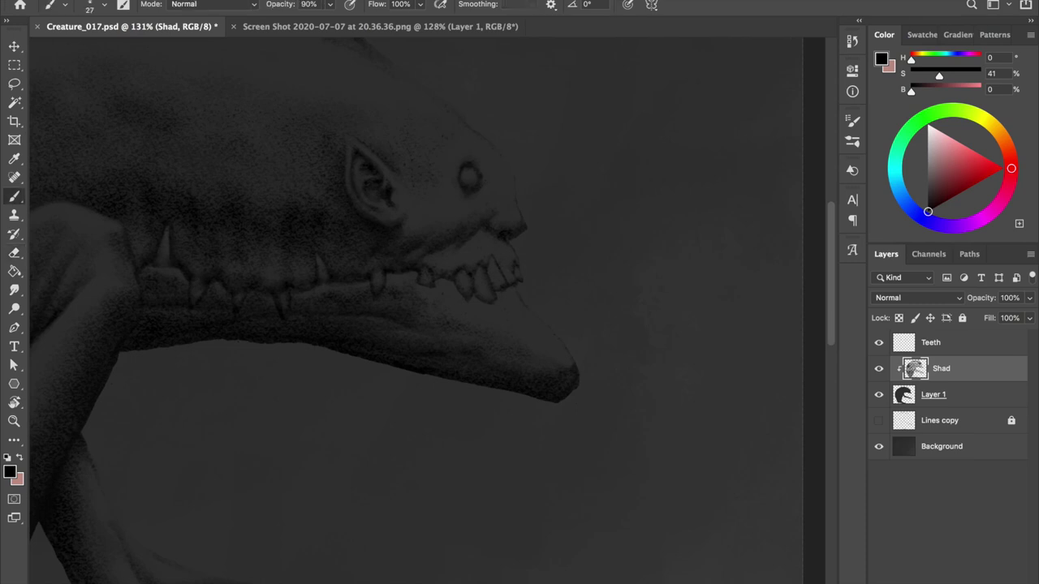
{"action": "key", "text": "e"}
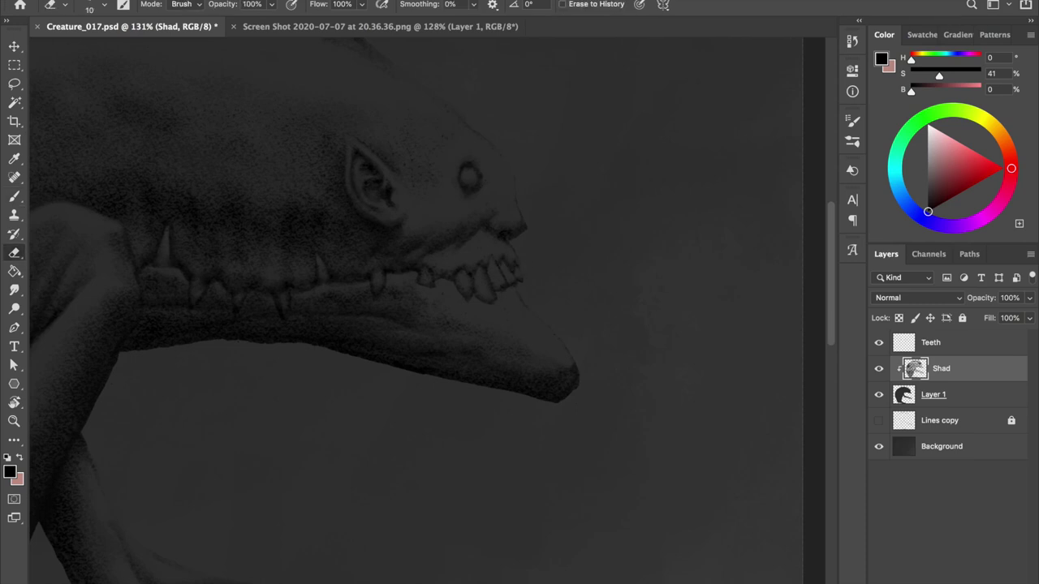
{"action": "key", "text": "b"}
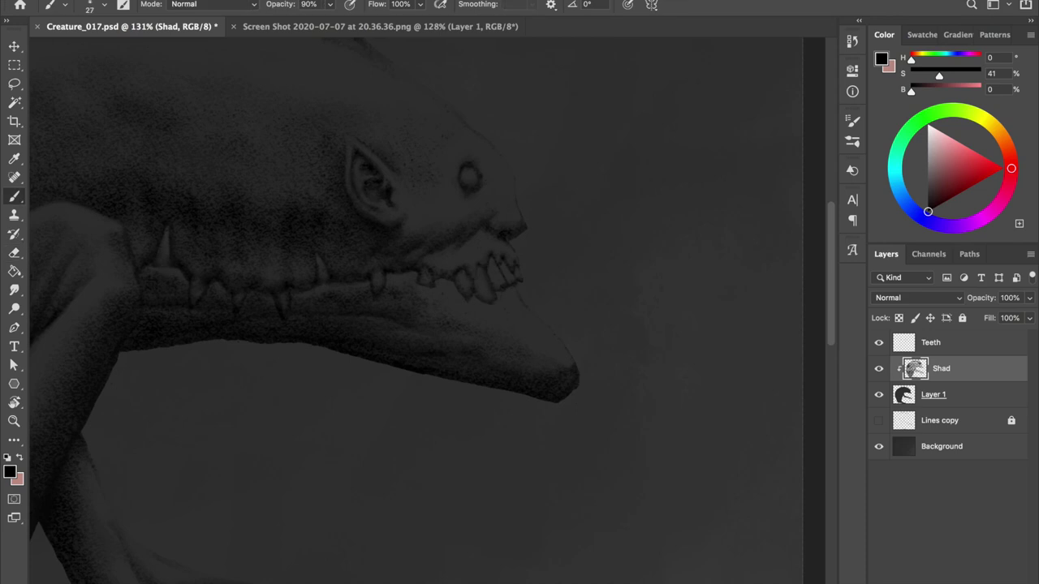
{"action": "left_click_drag", "start_coordinate": [500, 263], "coordinate": [518, 281]}
{"action": "scroll", "coordinate": [439, 292], "scroll_direction": "down", "scroll_amount": 4}
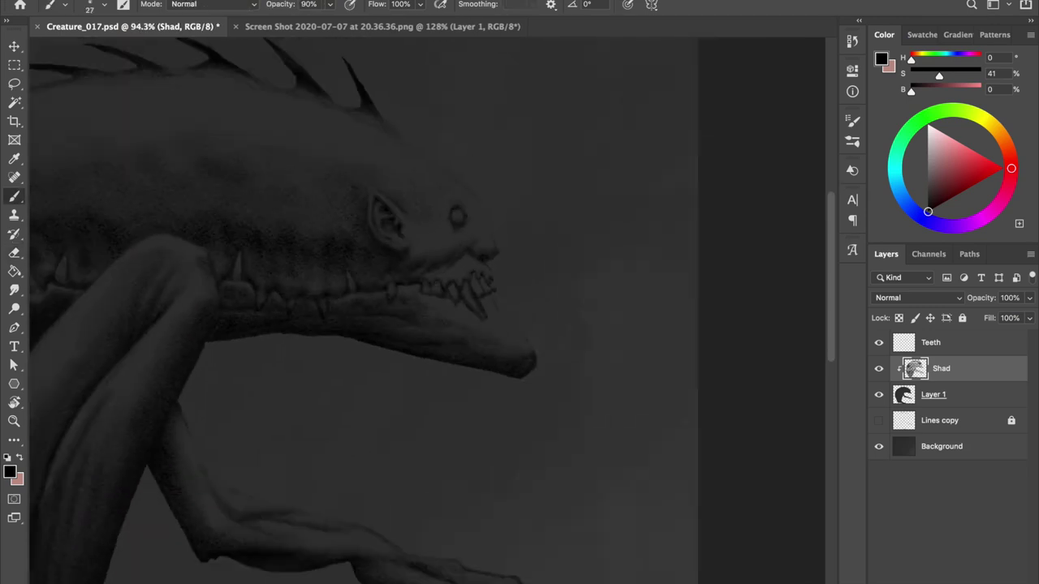
{"action": "scroll", "coordinate": [436, 305], "scroll_direction": "up", "scroll_amount": 2}
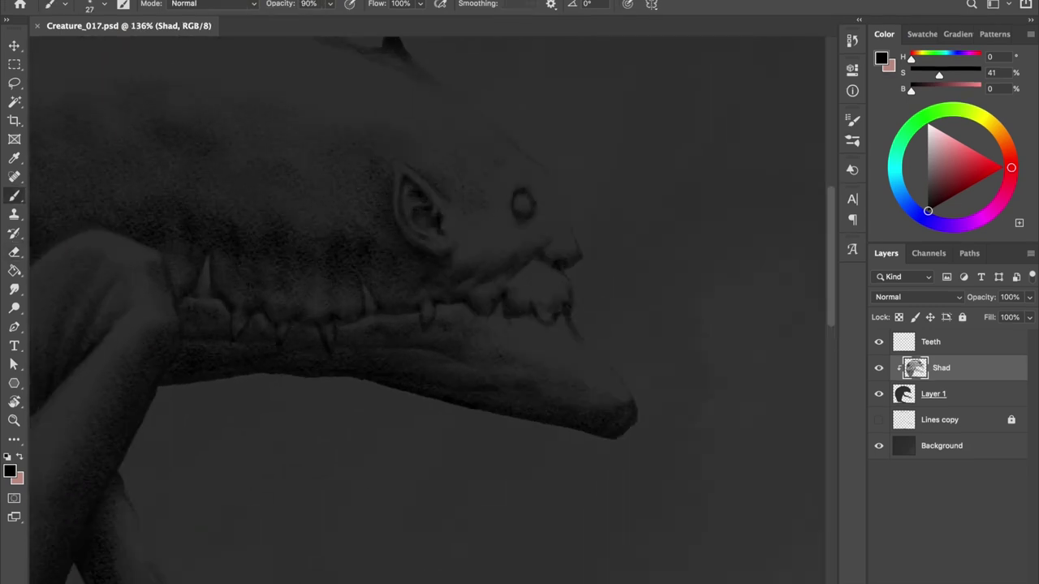
- Dab dark accents between the front teeth with a smaller brush, then undo them
{"action": "key", "text": "e"}
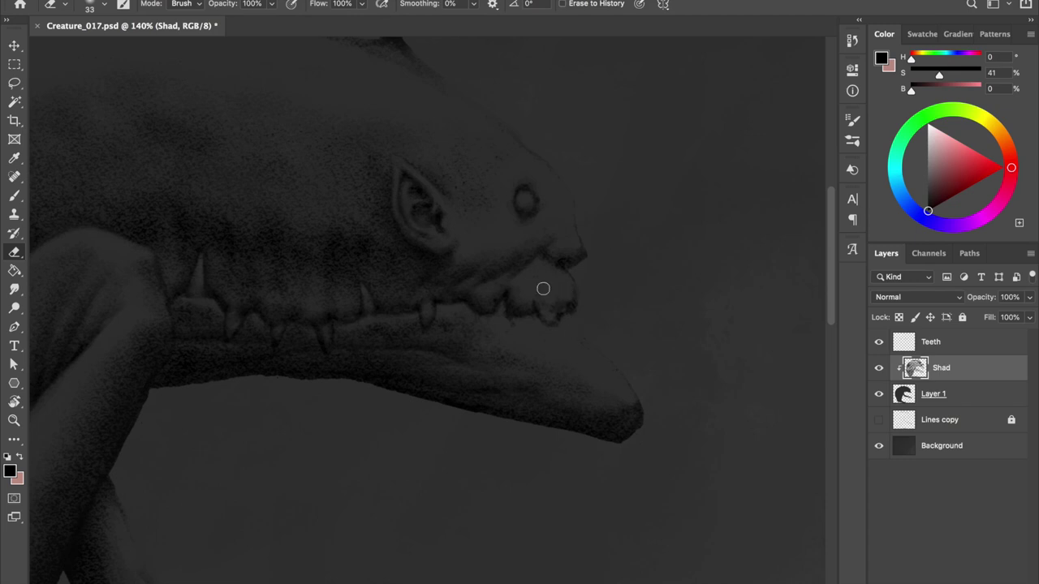
{"action": "key", "text": "b"}
{"action": "key", "text": "bracketleft"}
{"action": "left_click", "coordinate": [546, 303]}
{"action": "left_click", "coordinate": [565, 302]}
{"action": "left_click", "coordinate": [541, 289]}
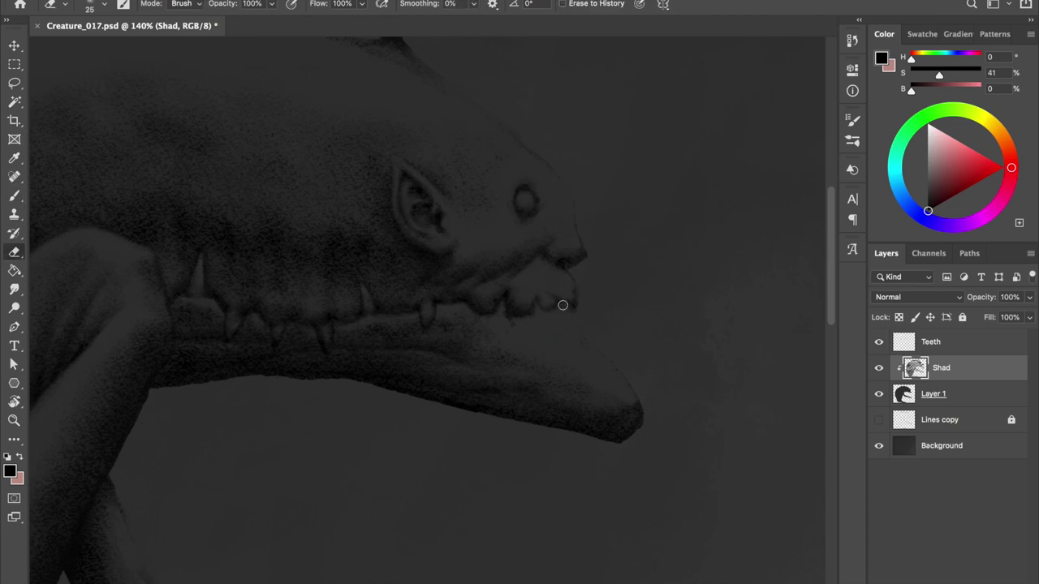
{"action": "left_click", "coordinate": [572, 303]}
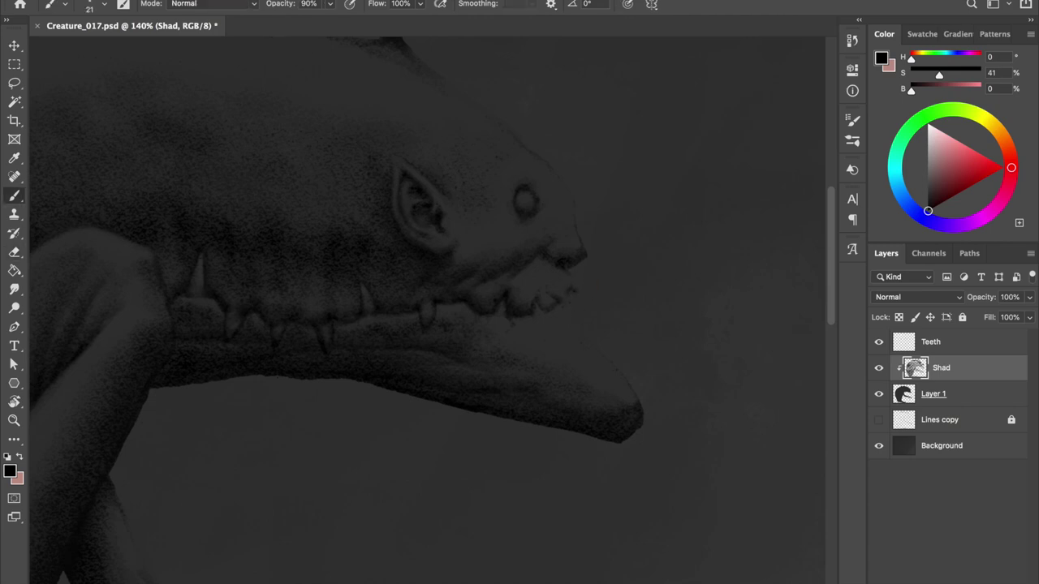
{"action": "key", "text": "ctrl+z"}
{"action": "key", "text": "ctrl+z"}
{"action": "key", "text": "ctrl+z"}
{"action": "key", "text": "ctrl+z"}
{"action": "key", "text": "ctrl+z"}
{"action": "key", "text": "ctrl+z"}
- Erase dark marks to lighten the front teeth and save the painting
{"action": "key", "text": "e"}
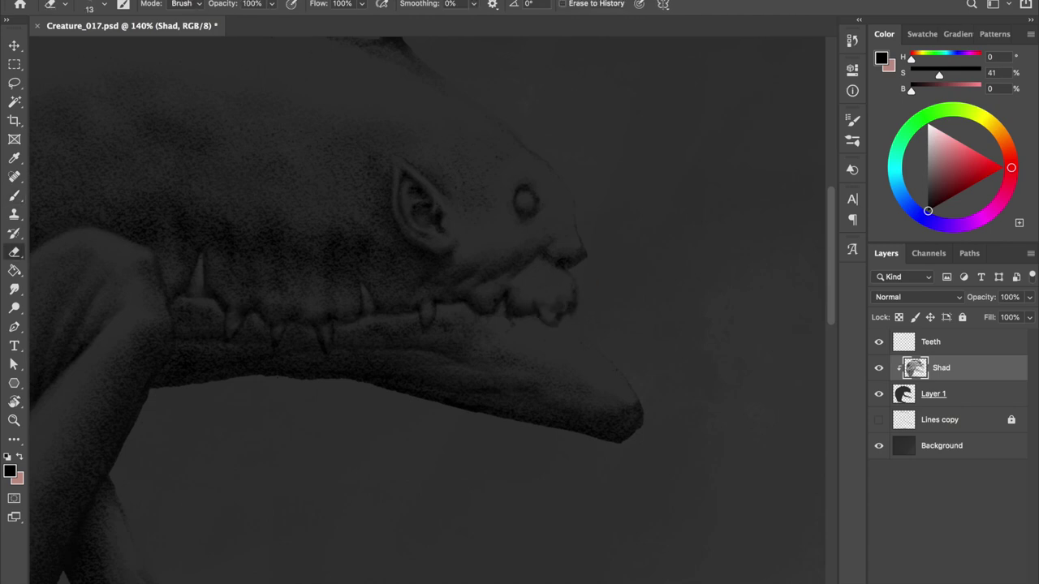
{"action": "left_click_drag", "start_coordinate": [544, 313], "coordinate": [562, 312]}
{"action": "key", "text": "b"}
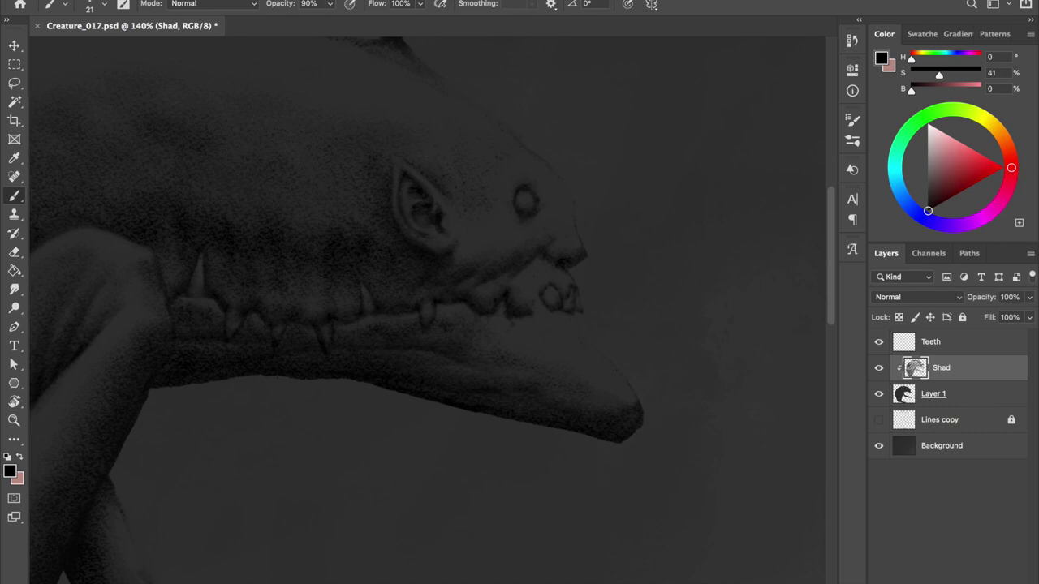
{"action": "key", "text": "ctrl+s"}
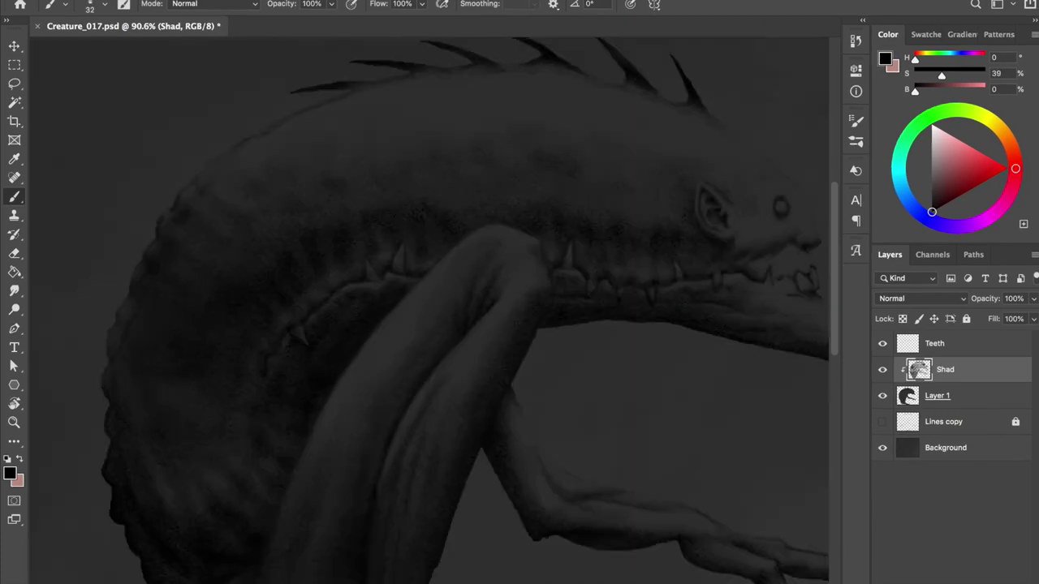
- Paint a new row of lower teeth at the mouth, then undo it
{"action": "key", "text": "e"}
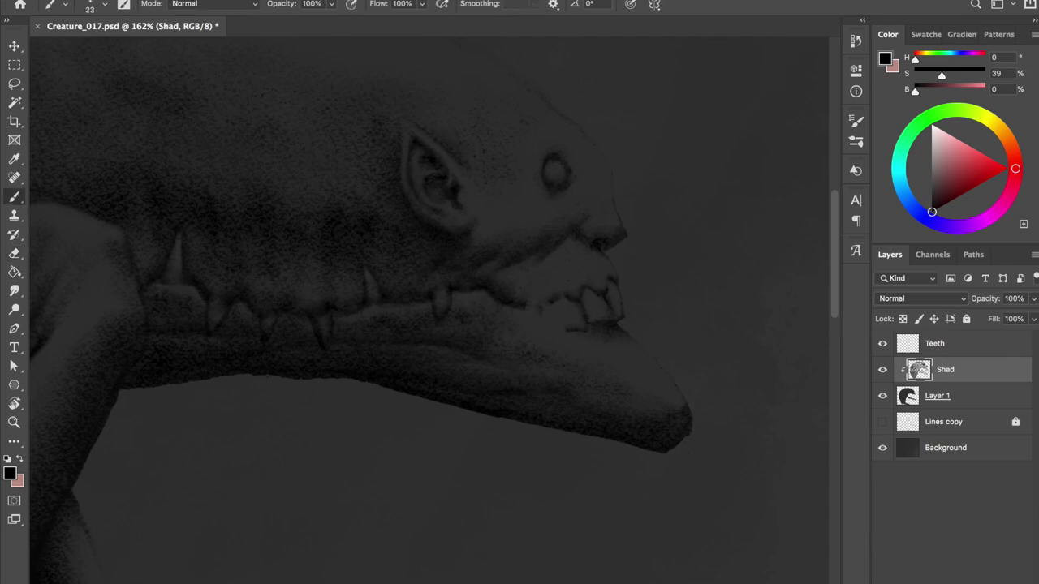
{"action": "key", "text": "b"}
{"action": "key", "text": "e"}
{"action": "key", "text": "b"}
{"action": "scroll", "coordinate": [560, 308], "scroll_direction": "down", "scroll_amount": 1}
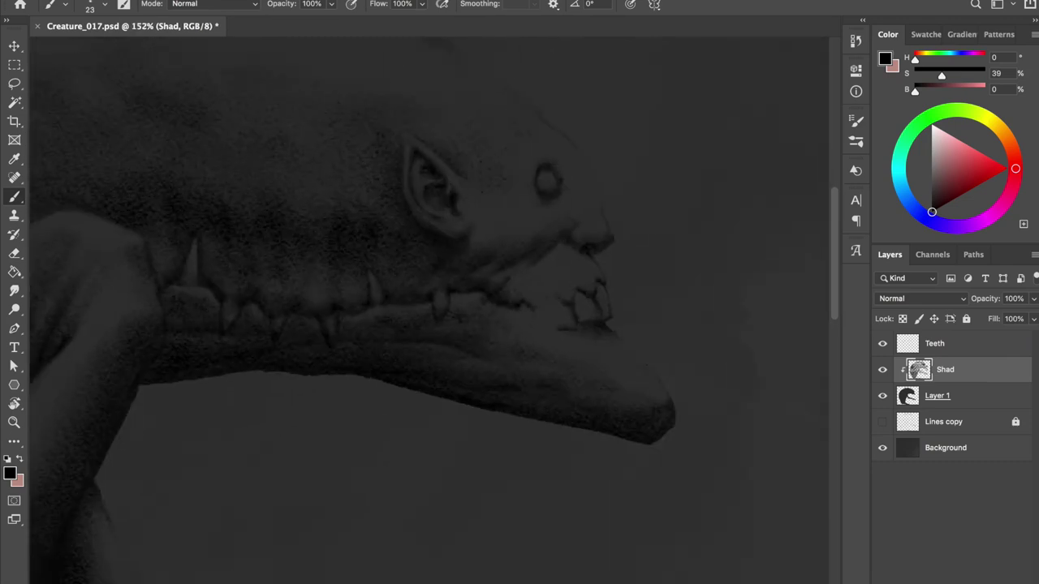
{"action": "key", "text": "e"}
{"action": "scroll", "coordinate": [528, 292], "scroll_direction": "down", "scroll_amount": 1}
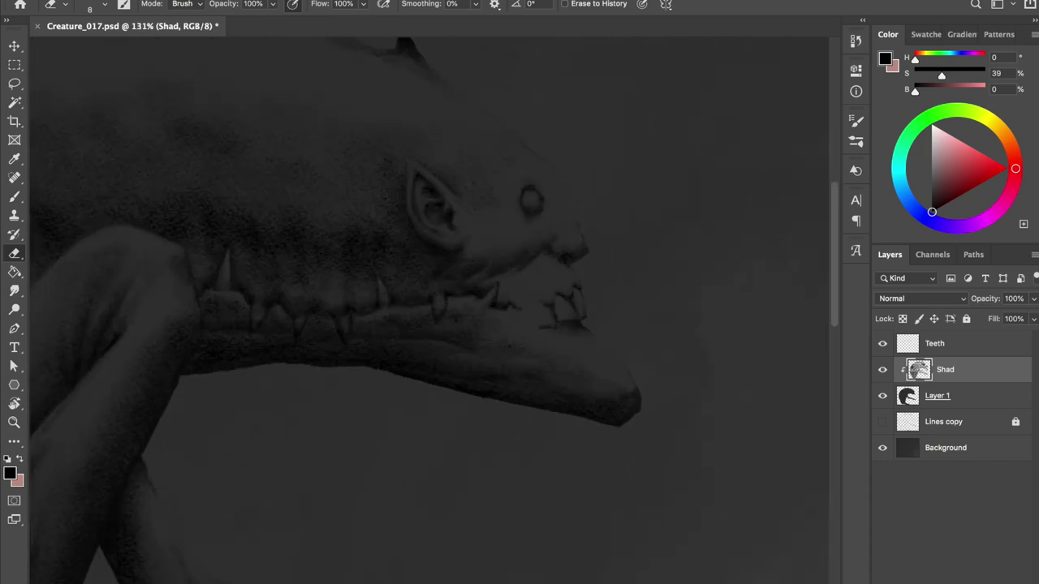
{"action": "key", "text": "b"}
{"action": "scroll", "coordinate": [527, 292], "scroll_direction": "down", "scroll_amount": 1}
{"action": "left_click_drag", "start_coordinate": [527, 289], "coordinate": [568, 333]}
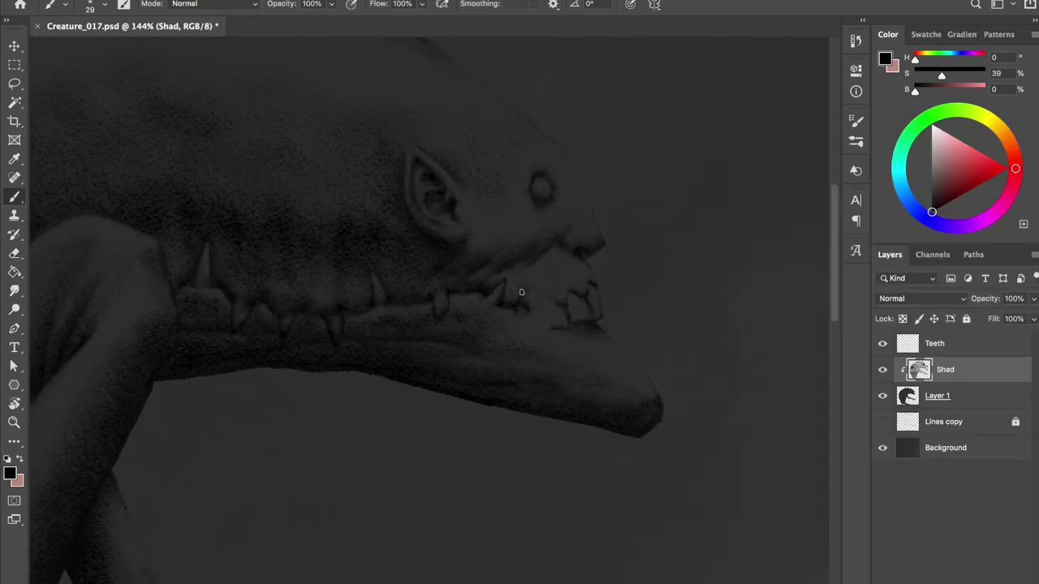
{"action": "scroll", "coordinate": [547, 159], "scroll_direction": "up", "scroll_amount": 1}
{"action": "key", "text": "ctrl+z"}
{"action": "key", "text": "ctrl+z"}
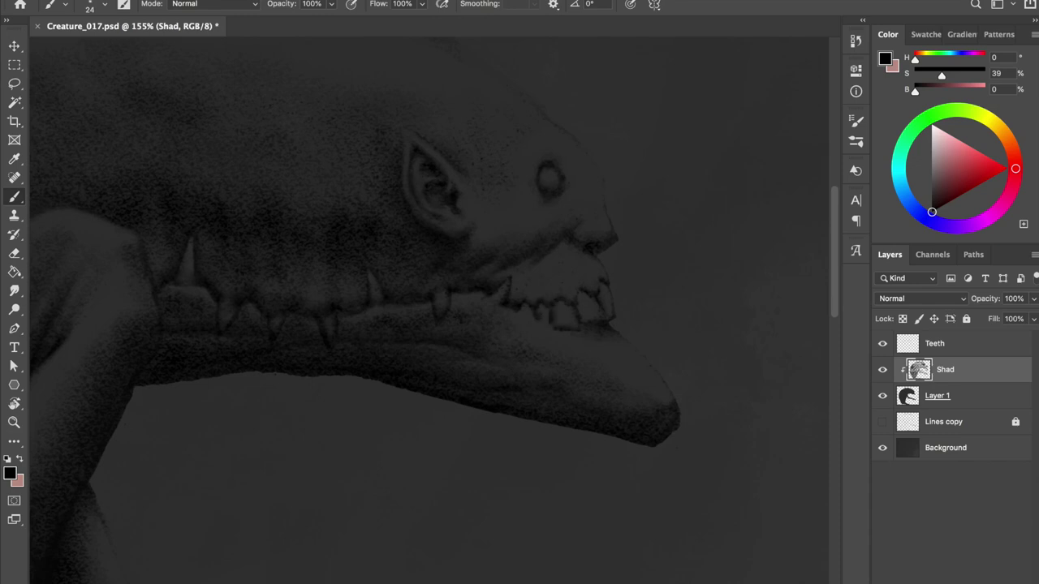
- Erase around the teeth, then return to the brush at 60% opacity
{"action": "key", "text": "e"}
{"action": "left_click_drag", "start_coordinate": [563, 305], "coordinate": [571, 305]}
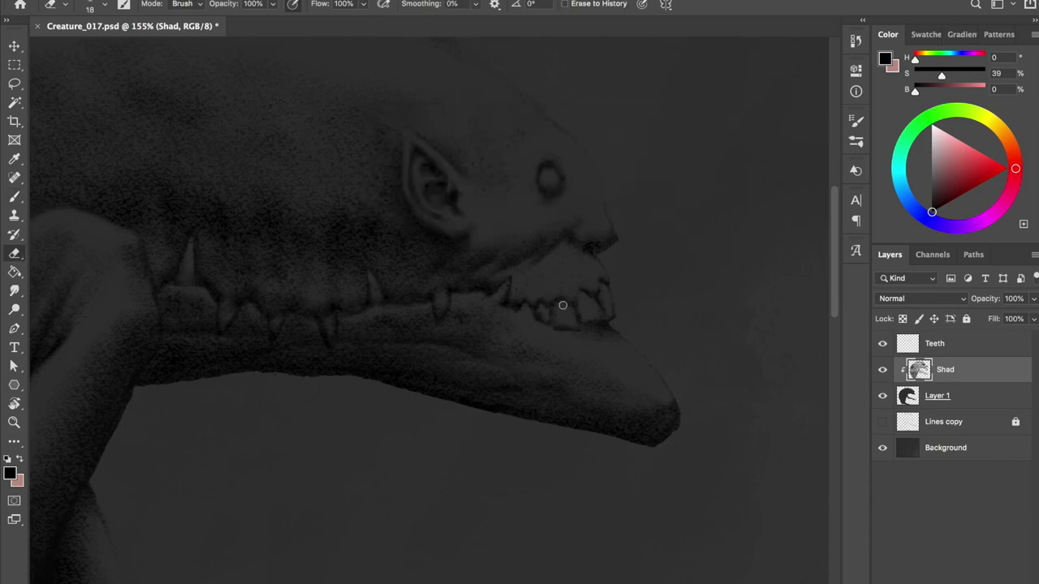
{"action": "key", "text": "b"}
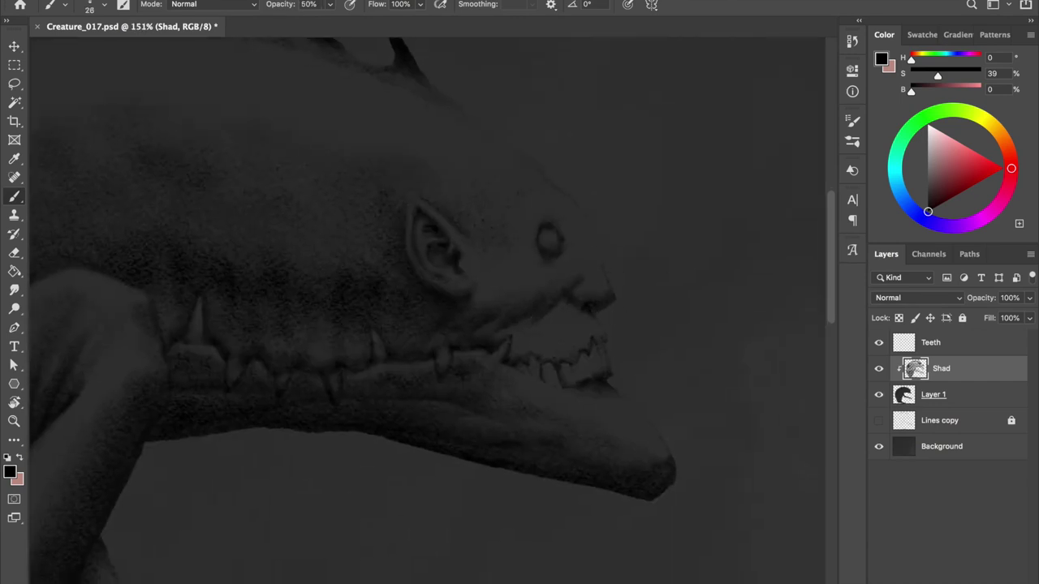
{"action": "key", "text": "e"}
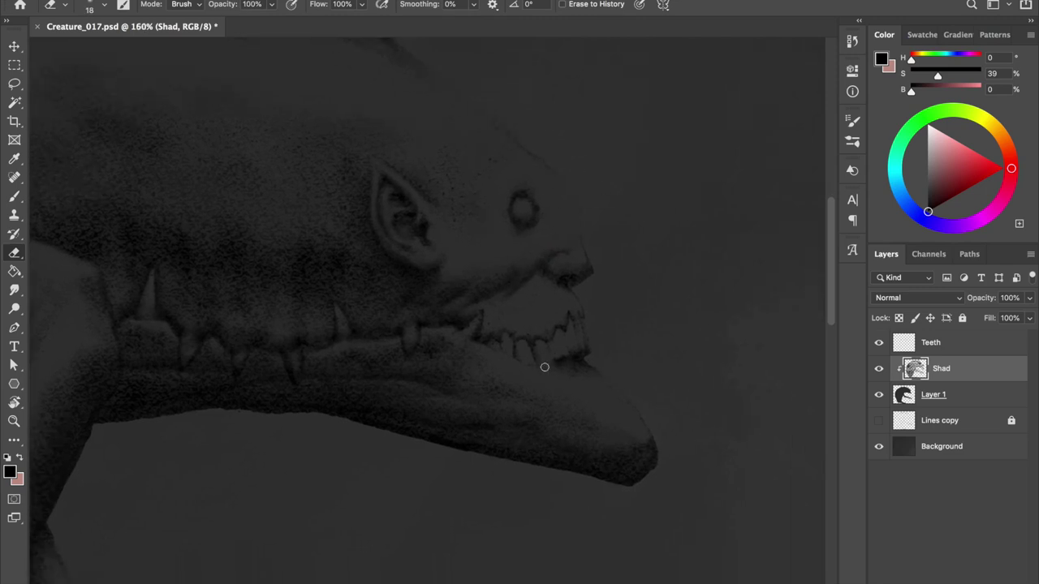
{"action": "key", "text": "b"}
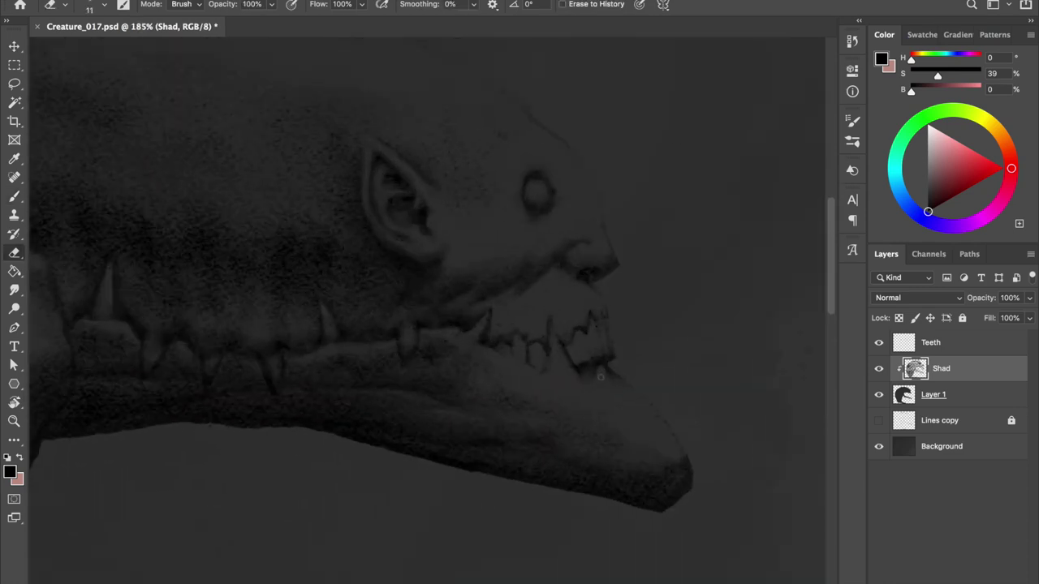
{"action": "key", "text": "b"}
{"action": "key", "text": "6"}
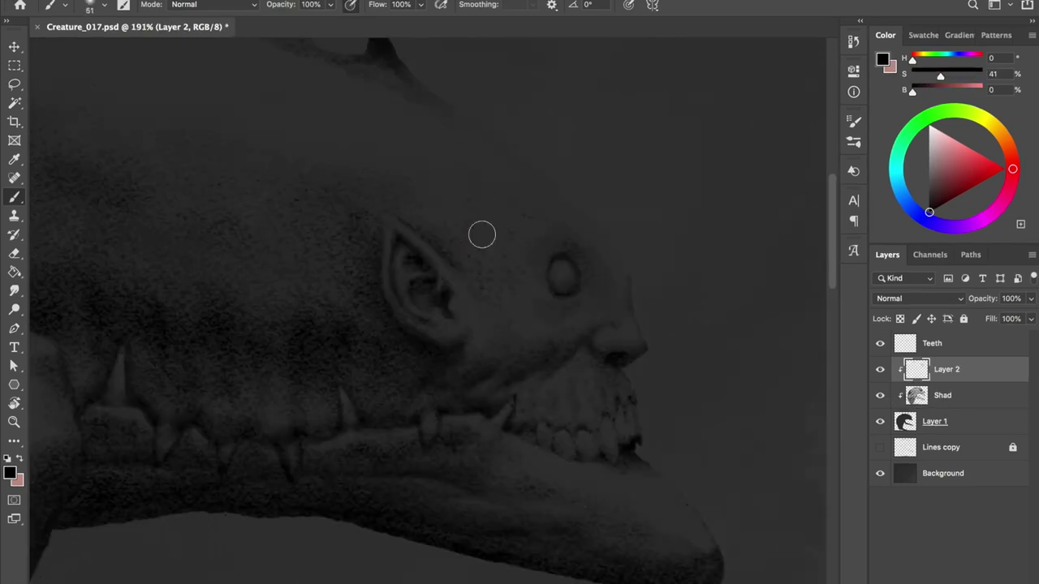
- Shade the head and spiky back at 50% opacity with black and dark greys sampled from the head
{"action": "key", "text": "5"}
{"action": "left_click", "coordinate": [472, 194], "text": "alt"}
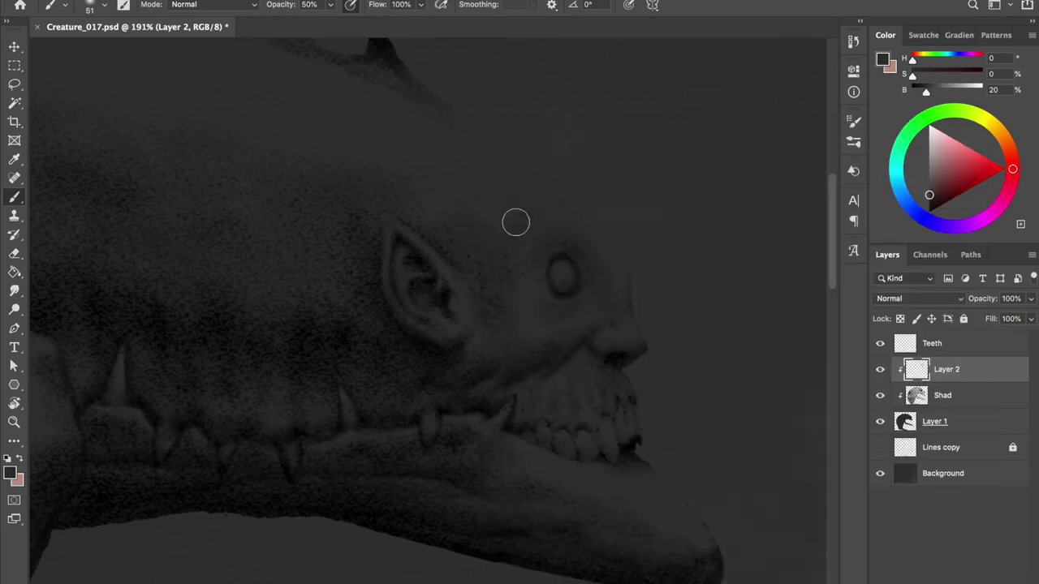
{"action": "key", "text": "bracketleft"}
{"action": "key", "text": "bracketleft"}
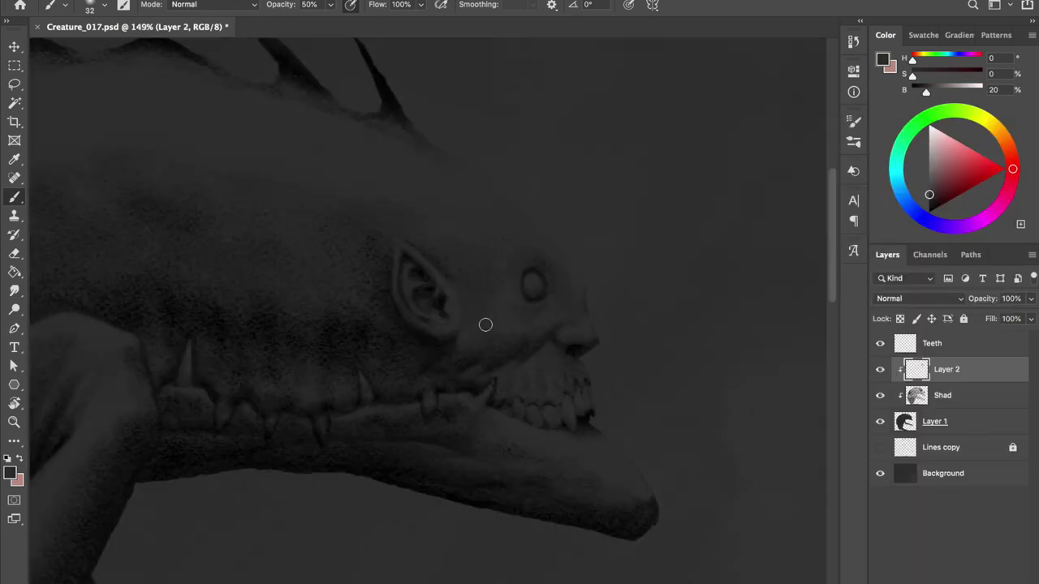
{"action": "left_click", "coordinate": [510, 208], "text": "alt"}
{"action": "left_click", "coordinate": [474, 201], "text": "alt"}
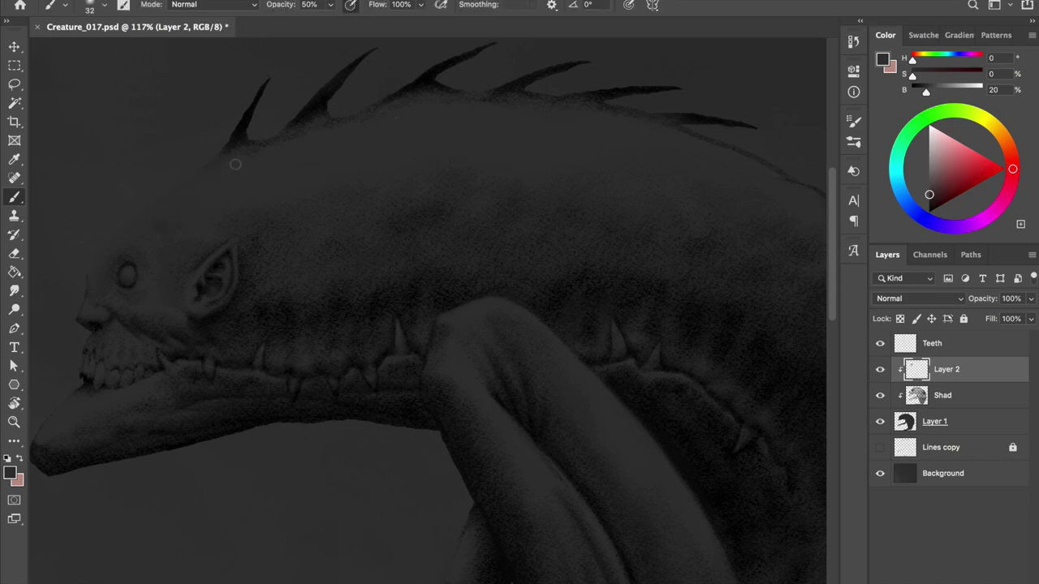
{"action": "key", "text": "0"}
{"action": "scroll", "coordinate": [487, 99], "scroll_direction": "right", "scroll_amount": 3}
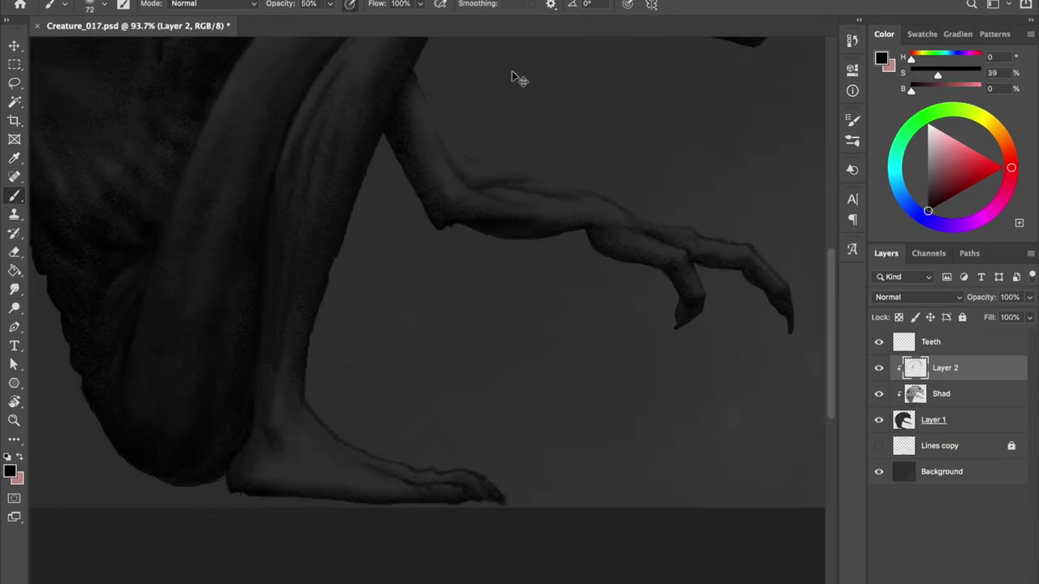
- Size the brush for the foot (24, then 46) at 100% opacity and sample black from the leg
{"action": "key", "text": "bracketleft"}
{"action": "key", "text": "bracketleft"}
{"action": "key", "text": "bracketleft"}
{"action": "key", "text": "bracketright"}
{"action": "key", "text": "bracketright"}
{"action": "key", "text": "bracketright"}
{"action": "key", "text": "bracketleft"}
{"action": "key", "text": "bracketleft"}
{"action": "key", "text": "bracketleft"}
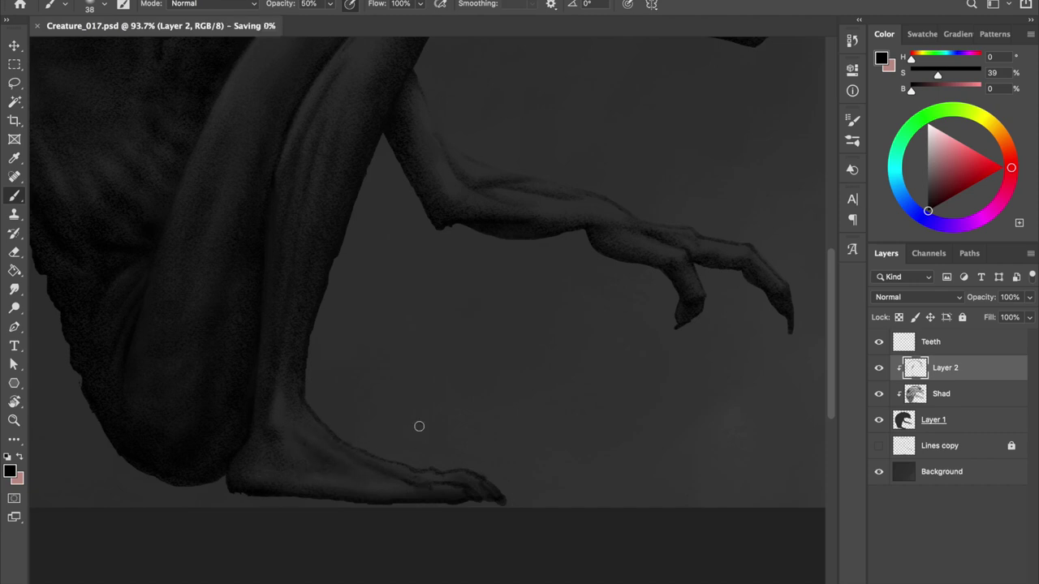
{"action": "scroll", "coordinate": [417, 427], "scroll_direction": "up", "scroll_amount": 3}
{"action": "left_click_drag", "start_coordinate": [406, 443], "coordinate": [383, 441]}
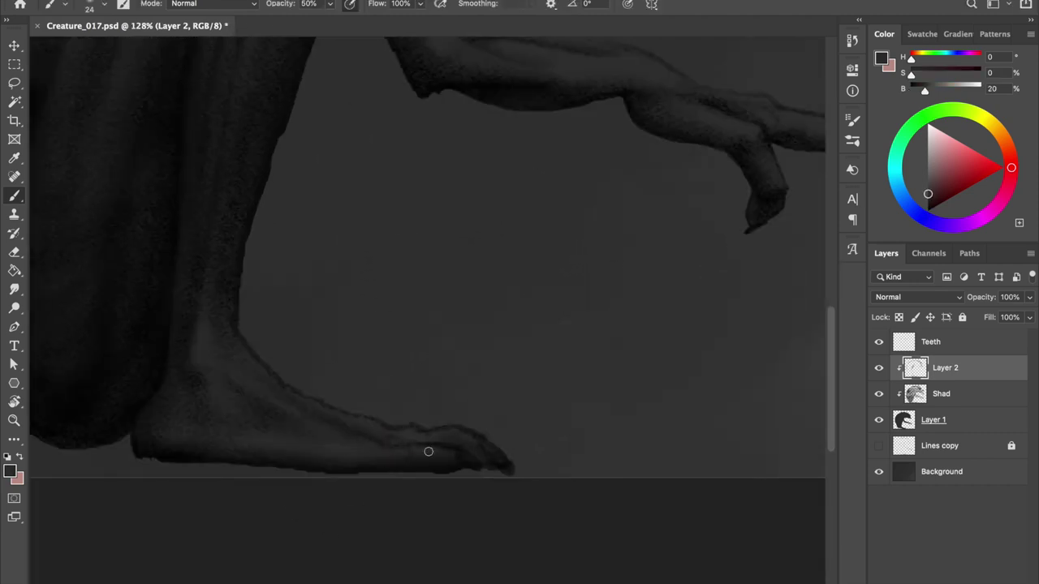
{"action": "key", "text": "0"}
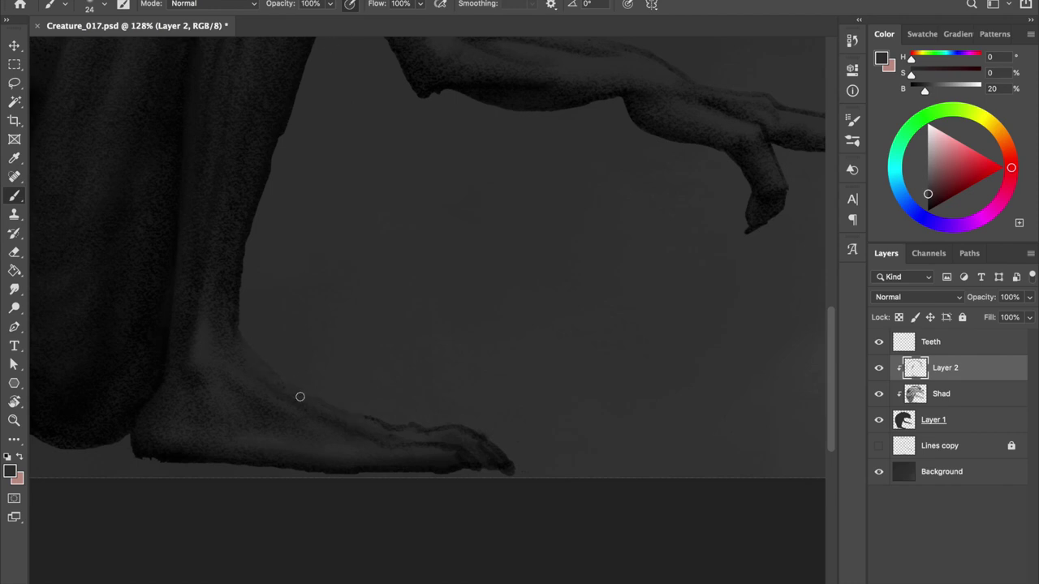
{"action": "key", "text": "bracketright"}
{"action": "key", "text": "bracketright"}
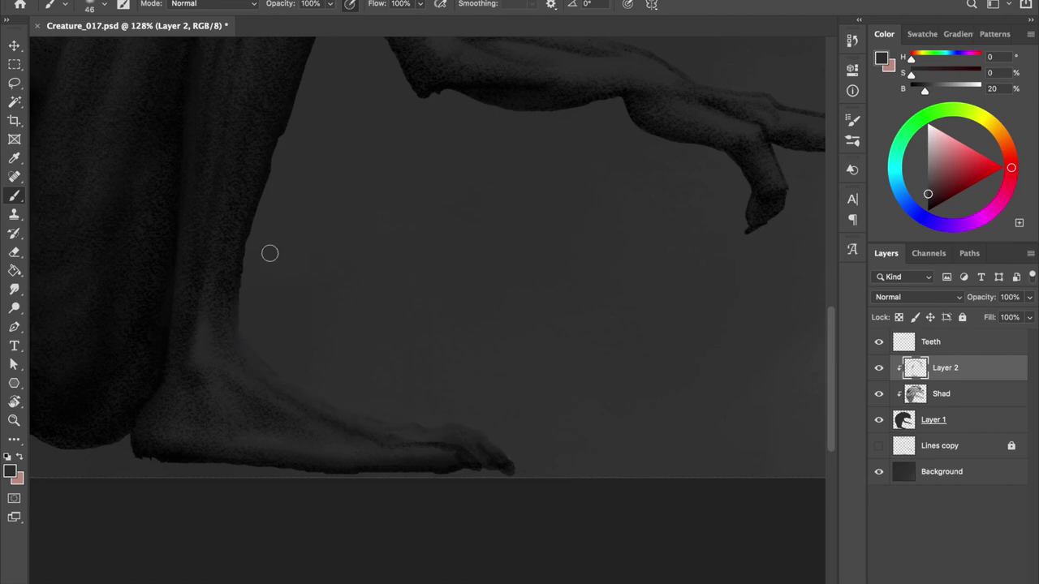
{"action": "left_click", "coordinate": [450, 434], "text": "alt"}
- Shade the ankle and foot at 50% opacity with sampled black and dark greys, brush 19–55
{"action": "left_click_drag", "start_coordinate": [301, 366], "coordinate": [259, 318]}
{"action": "left_click_drag", "start_coordinate": [233, 374], "coordinate": [251, 366]}
{"action": "key", "text": "5"}
{"action": "left_click", "coordinate": [244, 355], "text": "alt"}
{"action": "key", "text": "bracketright"}
{"action": "key", "text": "bracketright"}
{"action": "key", "text": "bracketright"}
{"action": "left_click", "coordinate": [276, 244], "text": "alt"}
{"action": "left_click", "coordinate": [714, 170], "text": "alt"}
{"action": "left_click_drag", "start_coordinate": [203, 371], "coordinate": [190, 371]}
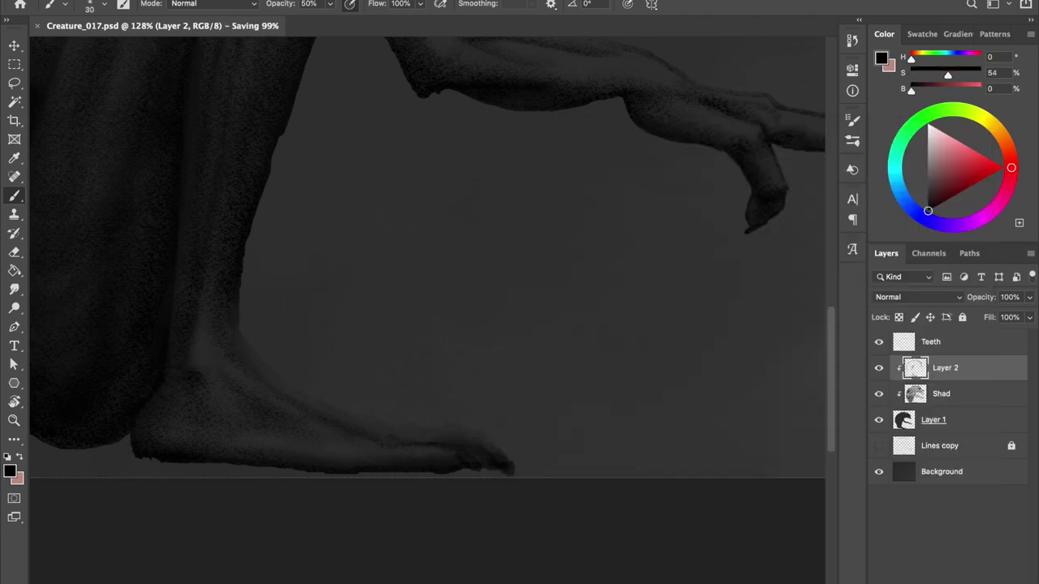
{"action": "left_click_drag", "start_coordinate": [422, 424], "coordinate": [410, 439]}
{"action": "left_click", "coordinate": [410, 439], "text": "alt"}
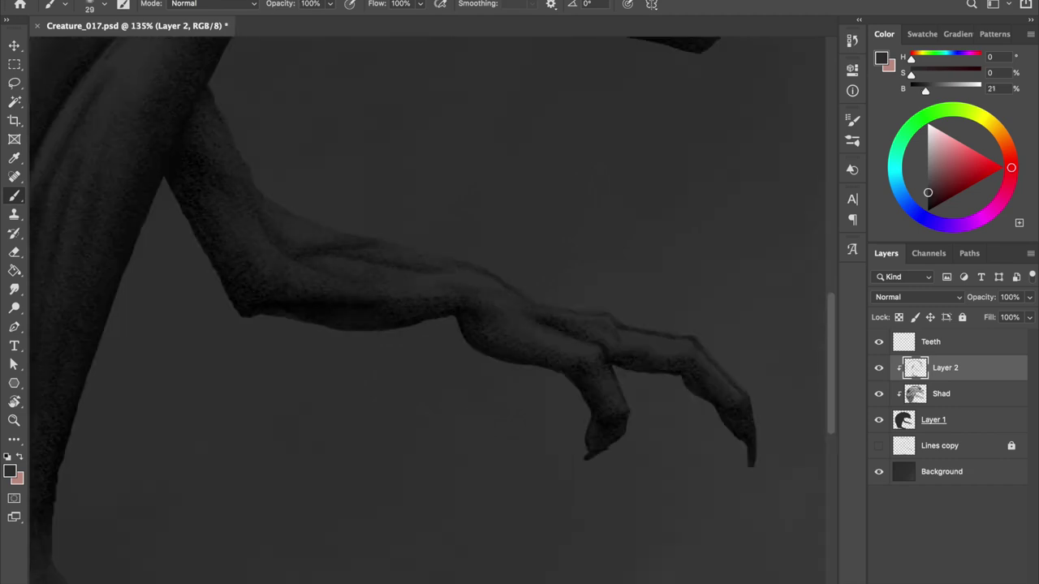
- Pick a brush preset and shrink it to shade the knuckles and clawed fingers
{"action": "left_click_drag", "start_coordinate": [433, 258], "coordinate": [382, 218]}
{"action": "right_click", "coordinate": [383, 218]}
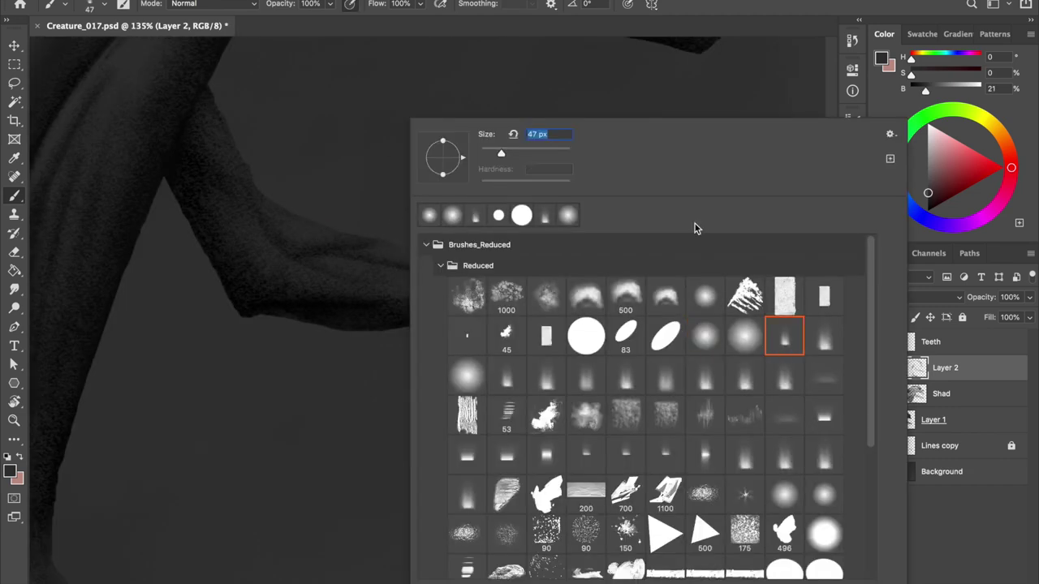
{"action": "left_click", "coordinate": [299, 252], "text": "alt"}
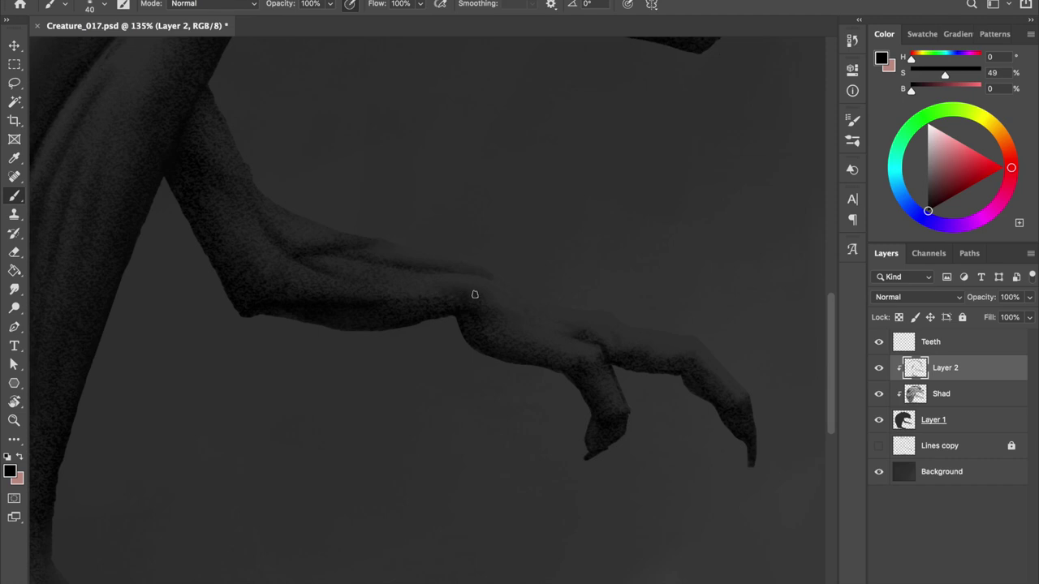
{"action": "right_click", "coordinate": [531, 301]}
{"action": "key", "text": "bracketleft"}
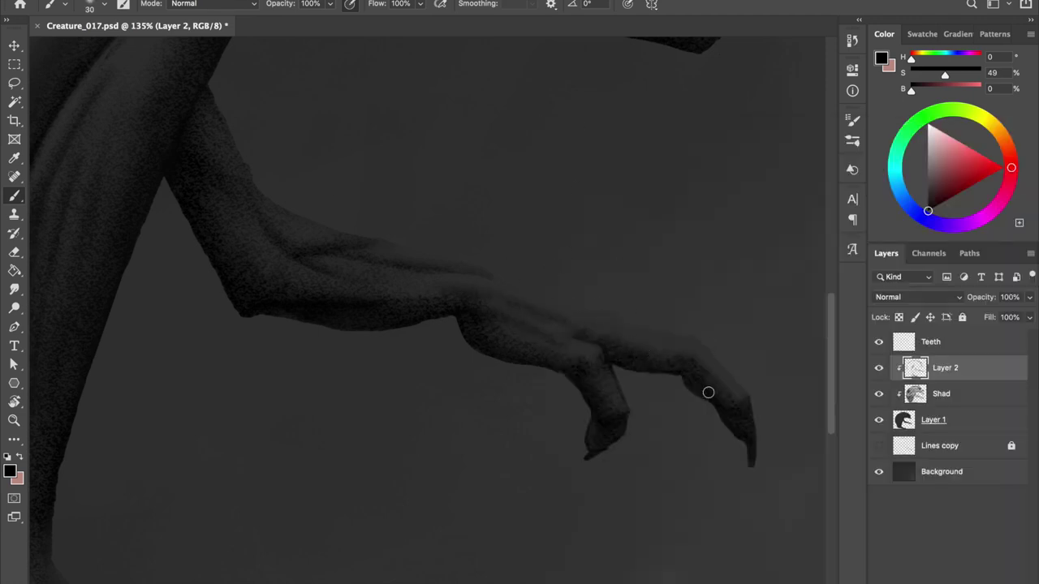
{"action": "left_click_drag", "start_coordinate": [690, 355], "coordinate": [633, 348]}
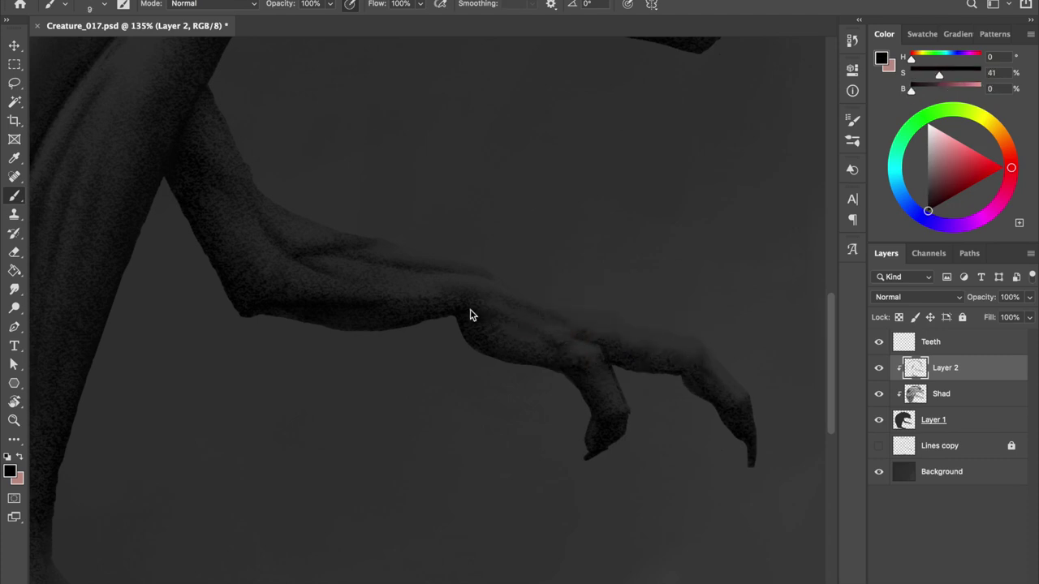
- Flip the canvas horizontally, sample foot greys and set the brush to 36
{"action": "left_click_drag", "start_coordinate": [614, 324], "coordinate": [607, 327]}
{"action": "left_click", "coordinate": [604, 330], "text": "alt"}
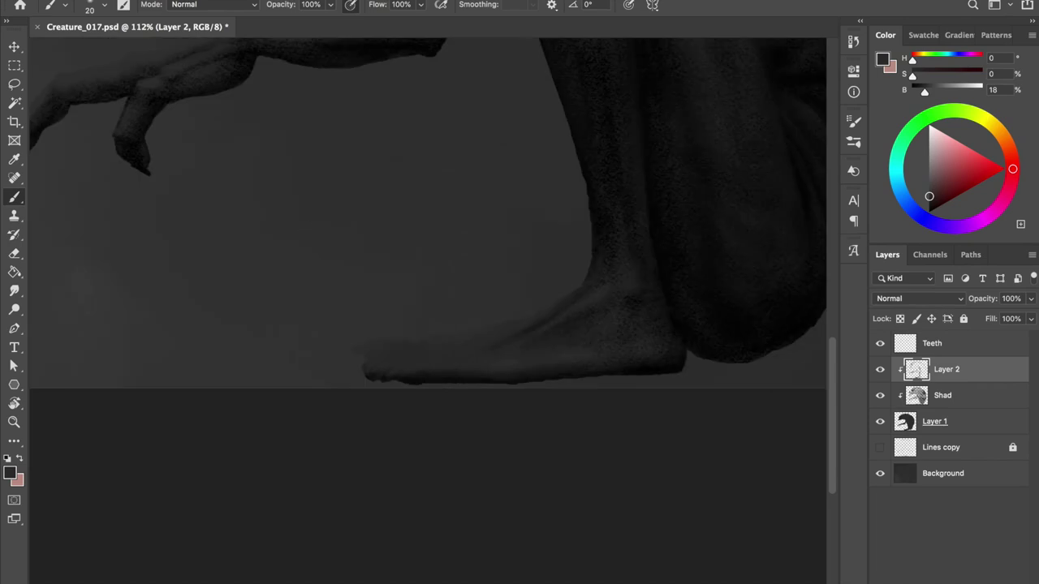
{"action": "key", "text": "h"}
{"action": "scroll", "coordinate": [429, 246], "scroll_direction": "up", "scroll_amount": 3}
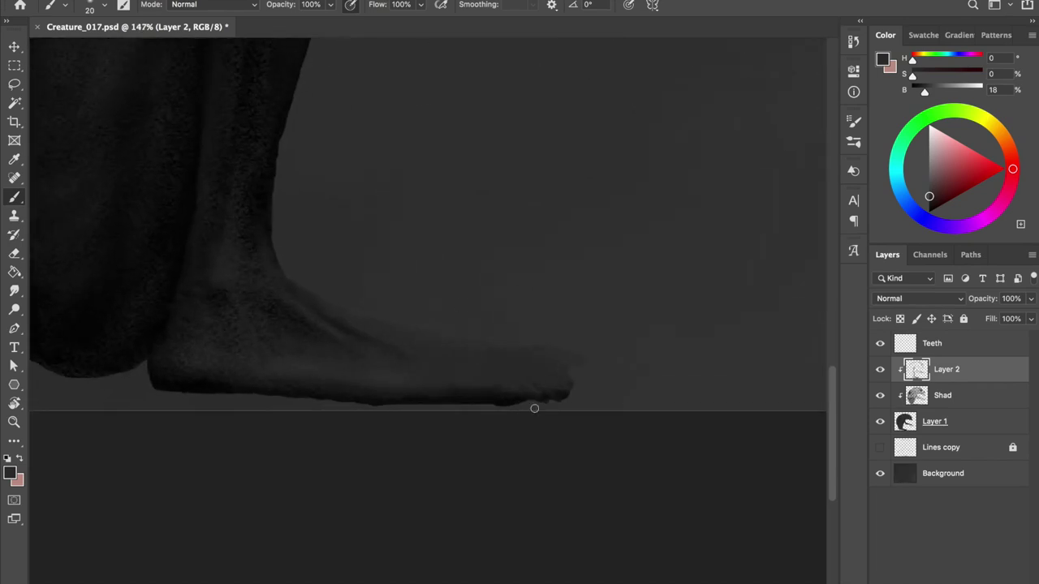
{"action": "left_click", "coordinate": [522, 396], "text": "alt"}
{"action": "right_click", "coordinate": [522, 398]}
{"action": "key", "text": "Return"}
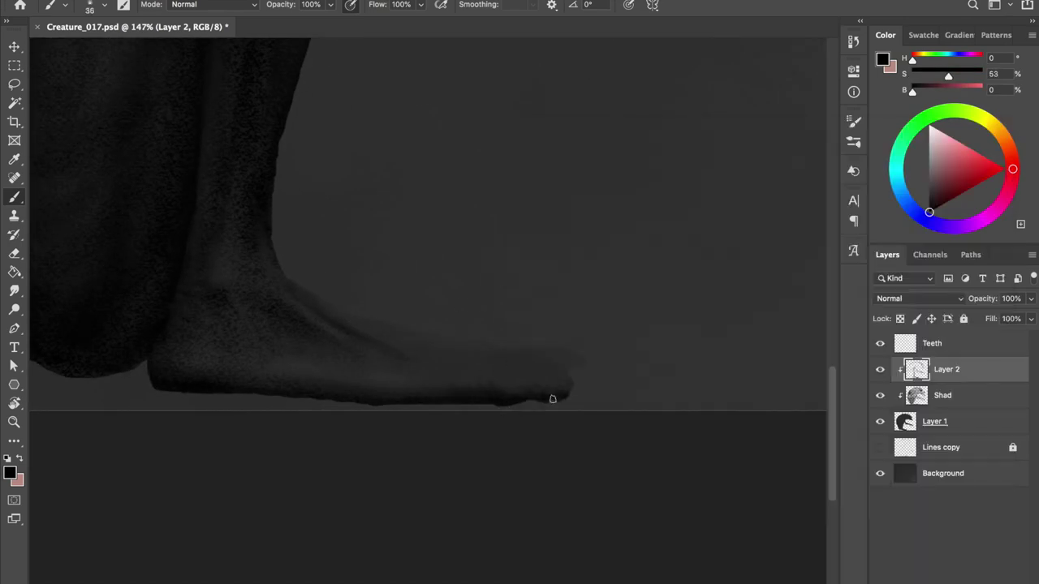
- Sample dark greys and black around the foot, narrowing the brush to 20
{"action": "key", "text": "bracketright"}
{"action": "key", "text": "bracketleft"}
{"action": "left_click", "coordinate": [420, 340], "text": "alt"}
{"action": "key", "text": "bracketleft"}
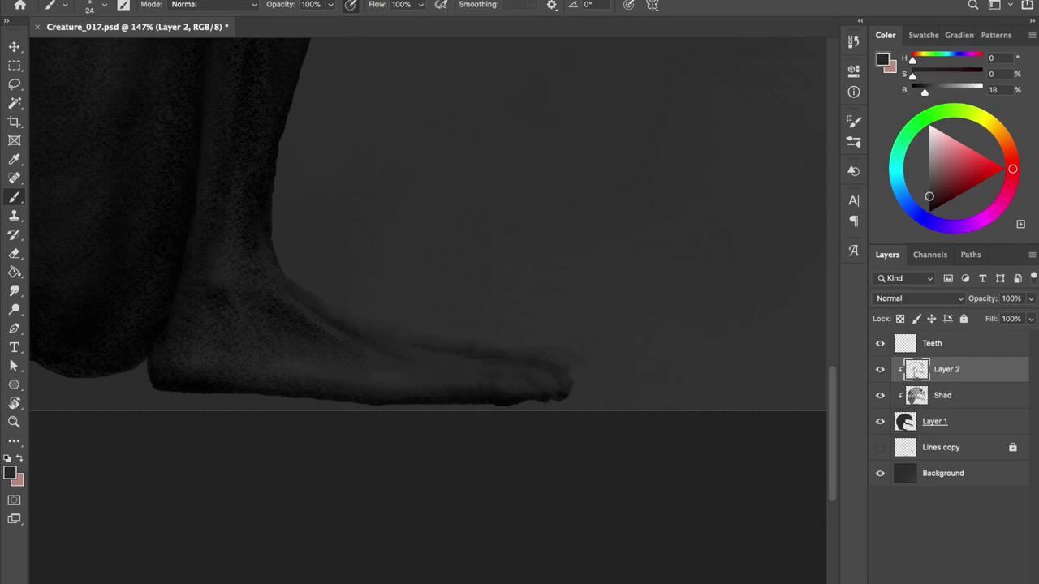
{"action": "right_click", "coordinate": [433, 117]}
{"action": "left_click", "coordinate": [339, 317], "text": "alt"}
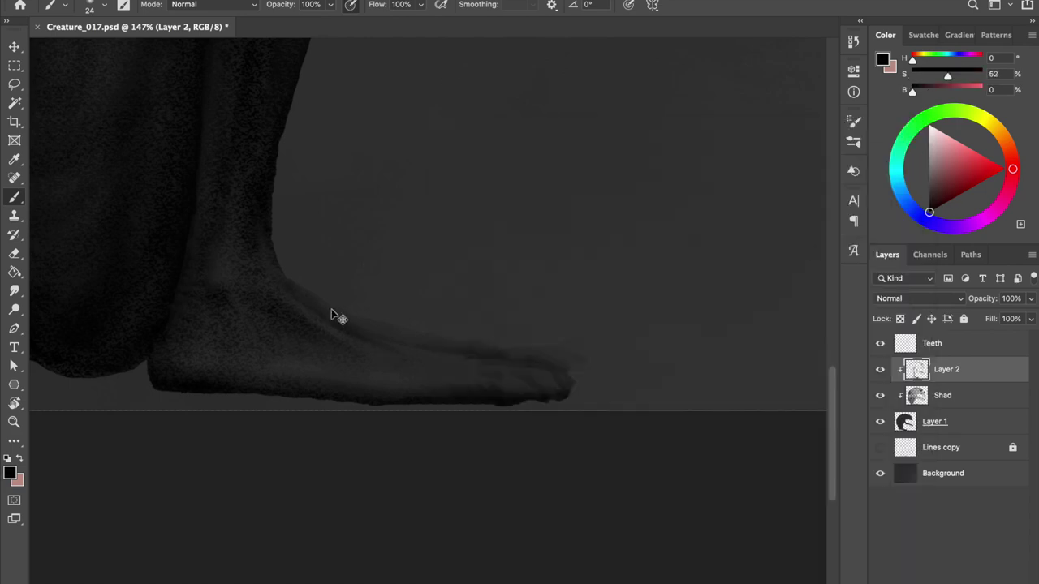
{"action": "left_click", "coordinate": [273, 269], "text": "alt"}
{"action": "key", "text": "bracketleft"}
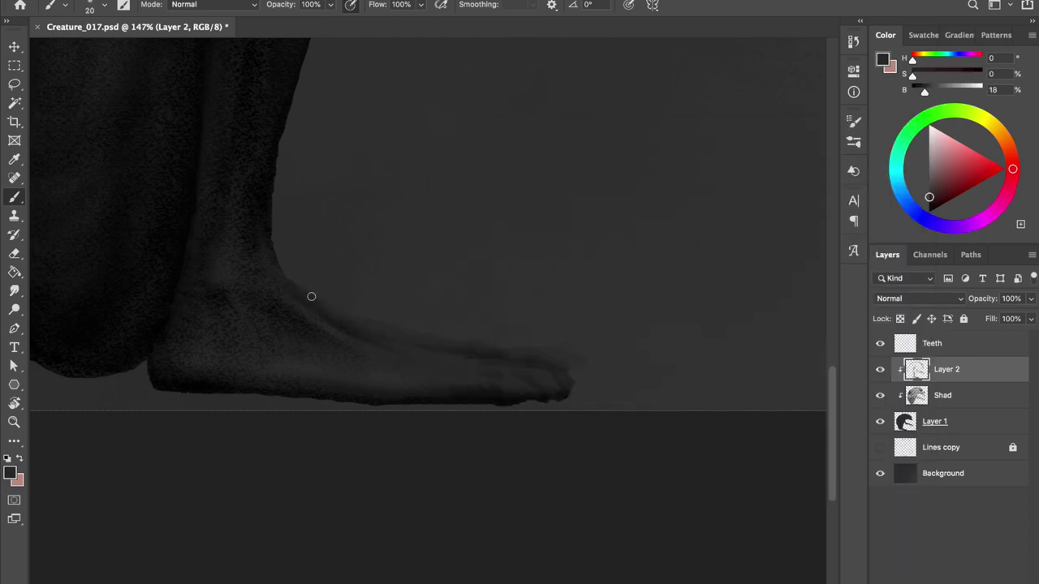
{"action": "left_click", "coordinate": [394, 329], "text": "alt"}
- Pick very dark tones from the foot and leg, resize the brush to 19 and save
{"action": "left_click_drag", "start_coordinate": [258, 223], "coordinate": [244, 224]}
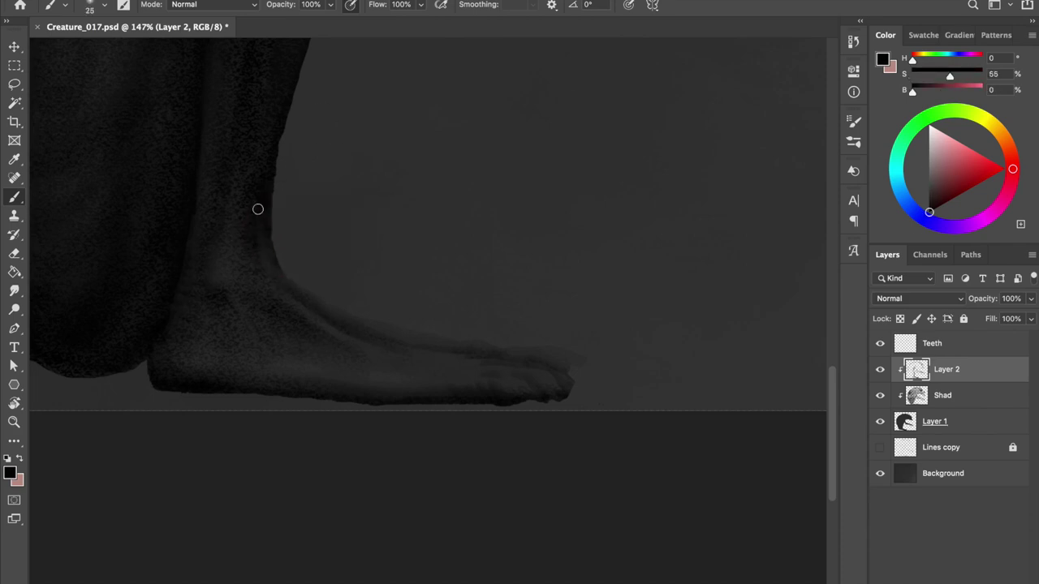
{"action": "left_click", "coordinate": [394, 364], "text": "alt"}
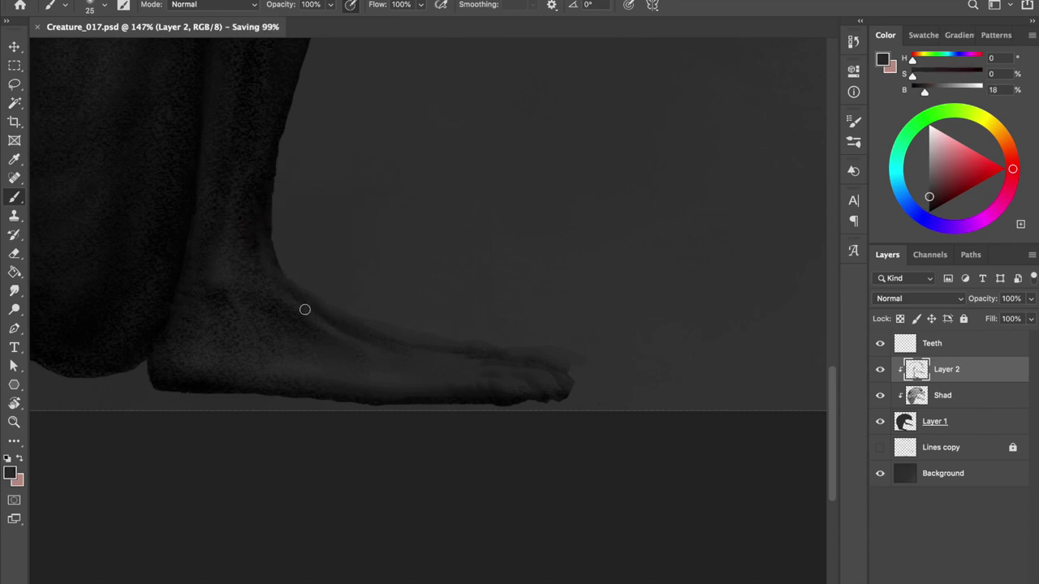
{"action": "left_click", "coordinate": [268, 189], "text": "alt"}
{"action": "mouse_move", "coordinate": [325, 154]}
{"action": "left_mouse_down"}
{"action": "mouse_move", "coordinate": [357, 154]}
{"action": "mouse_move", "coordinate": [414, 366]}
{"action": "left_mouse_up"}
{"action": "left_click_drag", "start_coordinate": [299, 373], "coordinate": [297, 378]}
{"action": "left_click_drag", "start_coordinate": [299, 205], "coordinate": [299, 202]}
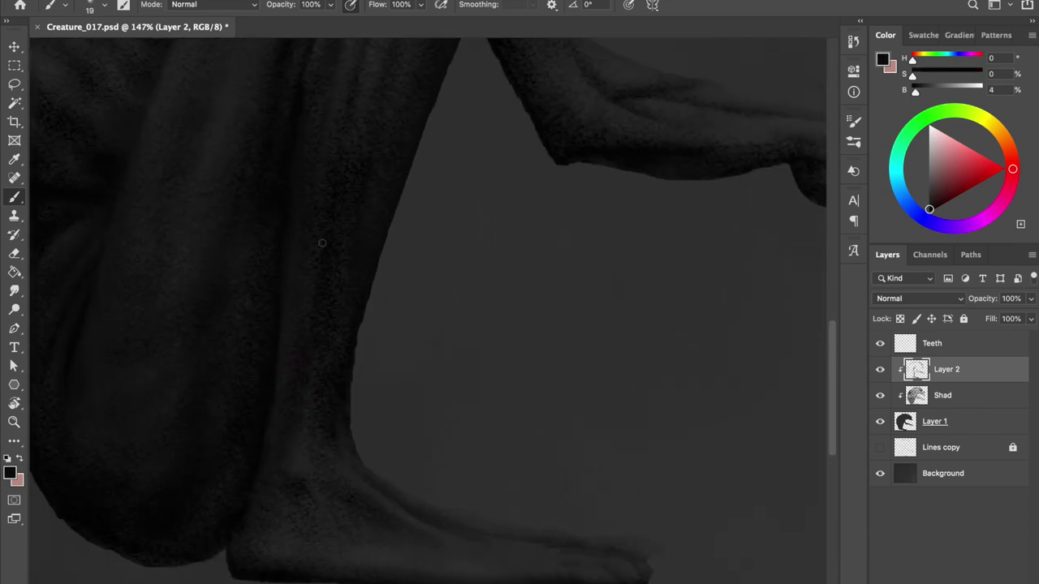
{"action": "key", "text": "ctrl+s"}
- Paint subtle shading on the foot, save, and switch to a soft brush tip
{"action": "scroll", "coordinate": [413, 341], "scroll_direction": "down", "scroll_amount": 1}
{"action": "scroll", "coordinate": [413, 341], "scroll_direction": "right", "scroll_amount": 1}
{"action": "left_click_drag", "start_coordinate": [469, 528], "coordinate": [508, 463]}
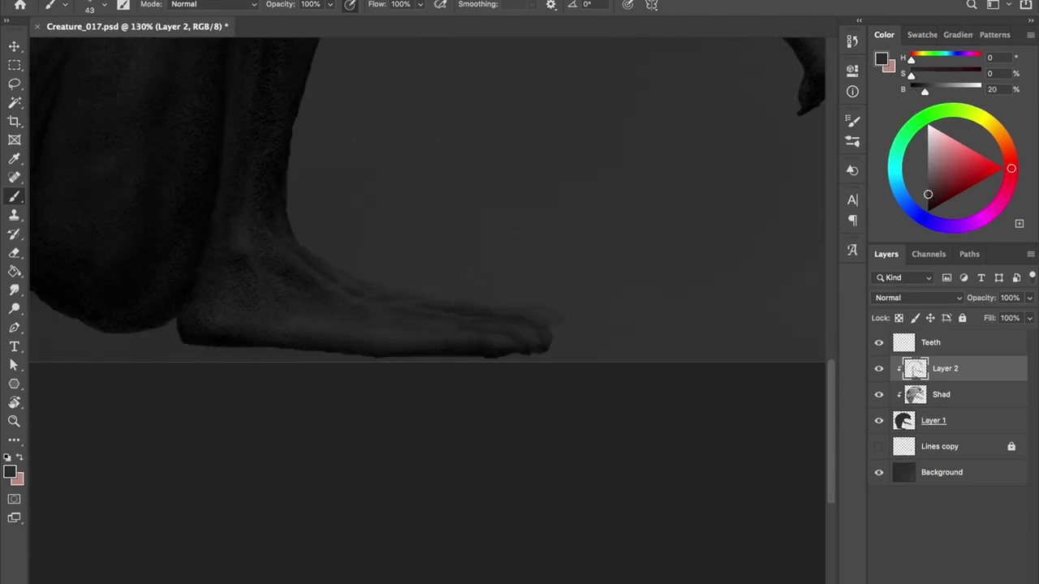
{"action": "key", "text": "ctrl+s"}
{"action": "scroll", "coordinate": [543, 165], "scroll_direction": "up", "scroll_amount": 3}
{"action": "right_click", "coordinate": [439, 122]}
{"action": "left_click", "coordinate": [811, 336]}
{"action": "key", "text": "Return"}
- Extend the toe tip with a light stroke and darken the toe shading
{"action": "left_click_drag", "start_coordinate": [611, 318], "coordinate": [623, 326]}
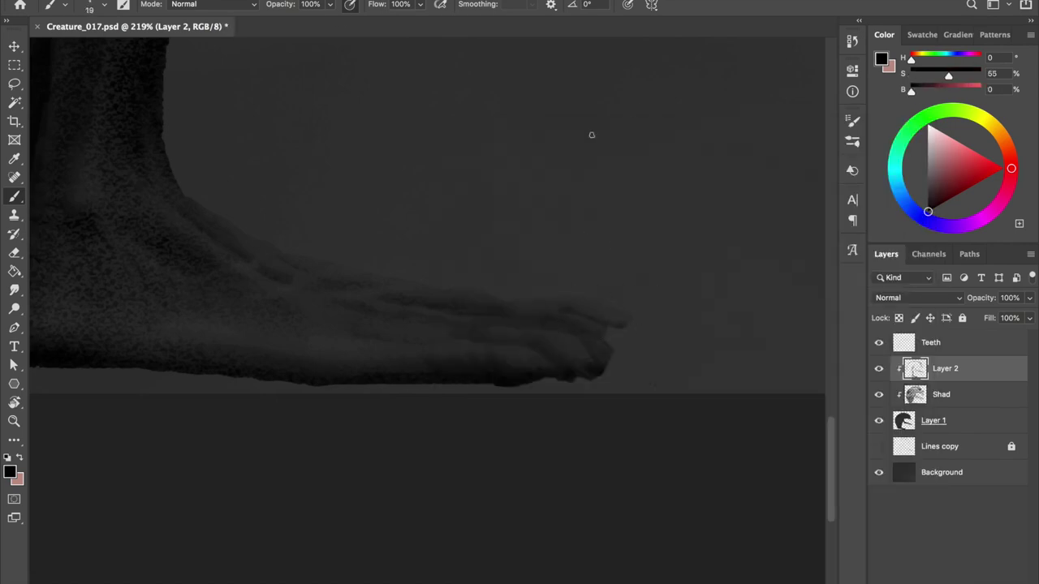
{"action": "right_click", "coordinate": [531, 361]}
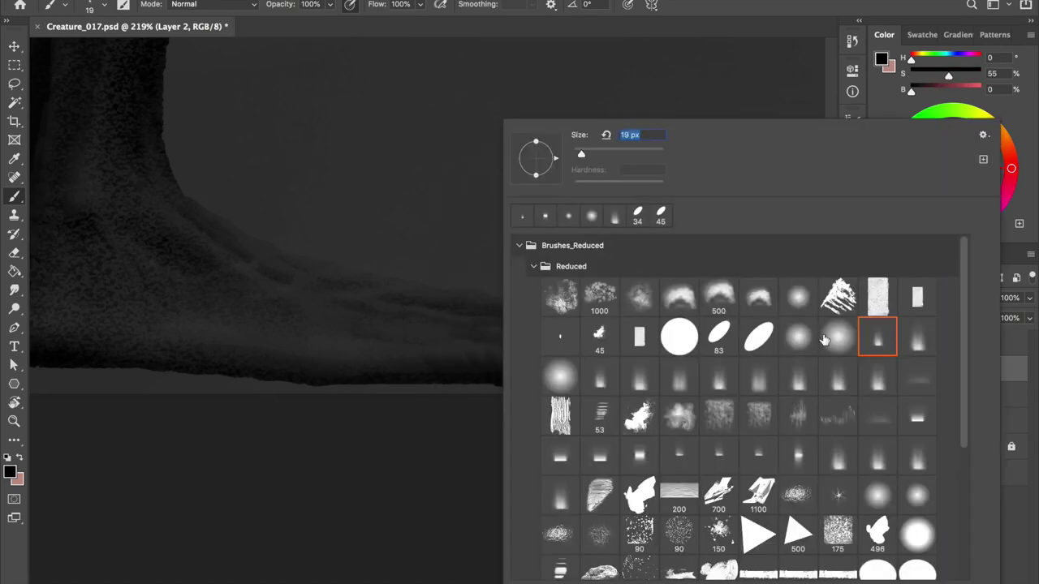
{"action": "double_click", "coordinate": [876, 336]}
{"action": "left_click_drag", "start_coordinate": [601, 345], "coordinate": [551, 371]}
{"action": "left_click", "coordinate": [933, 420]}
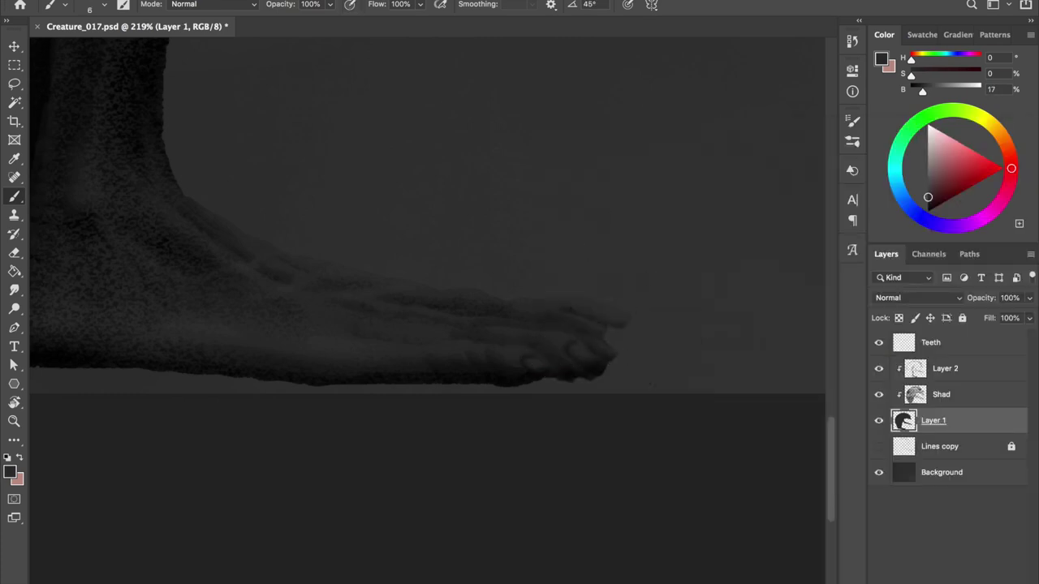
{"action": "right_click", "coordinate": [538, 321]}
{"action": "left_click", "coordinate": [836, 336]}
{"action": "left_click", "coordinate": [933, 368]}
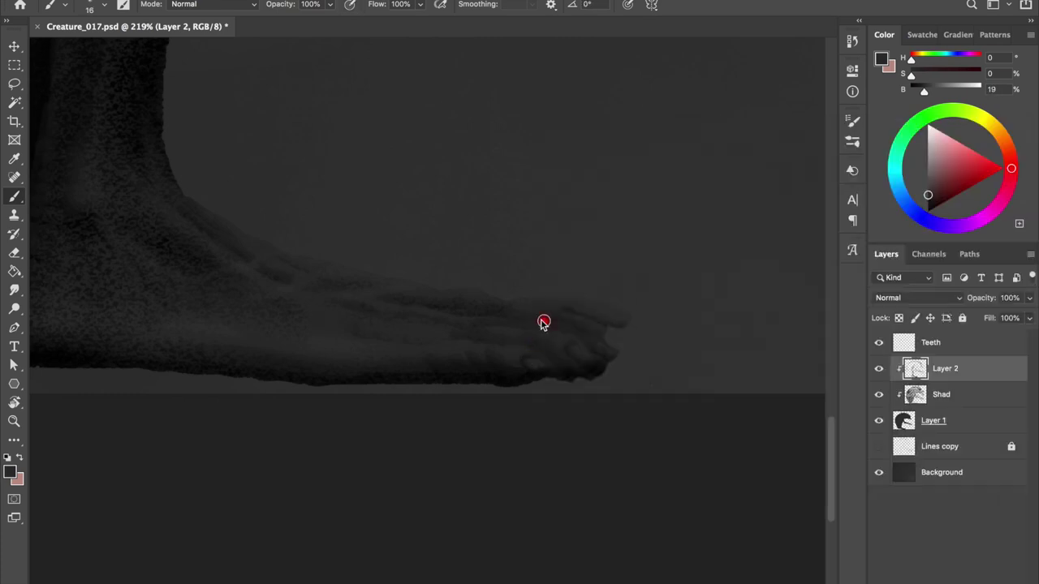
- With a size-21 elliptical tip, sample dark grey and paint a faint stroke near the toes
{"action": "right_click", "coordinate": [554, 285]}
{"action": "left_click", "coordinate": [916, 336]}
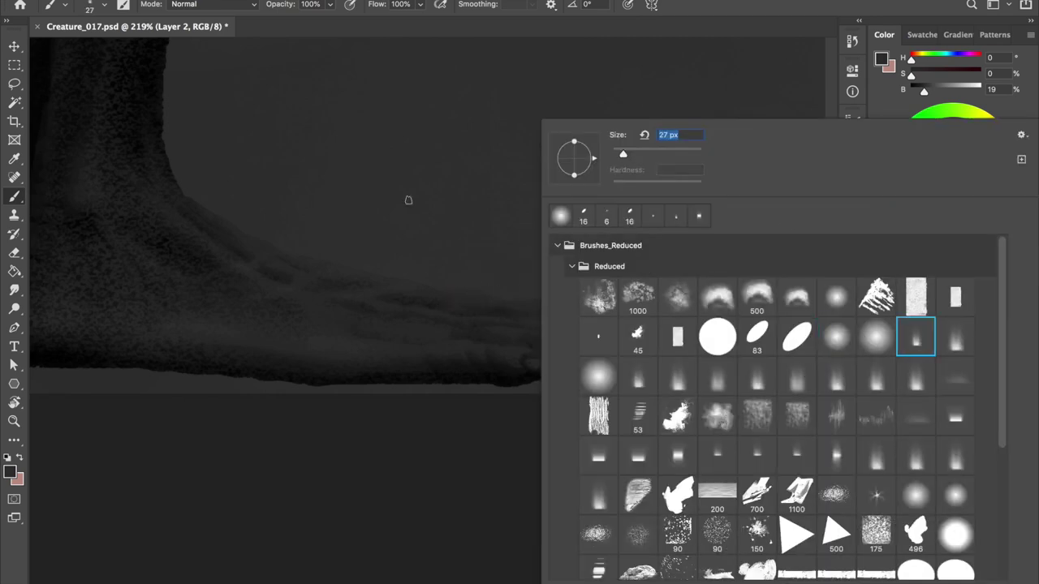
{"action": "left_click_drag", "start_coordinate": [568, 301], "coordinate": [574, 299]}
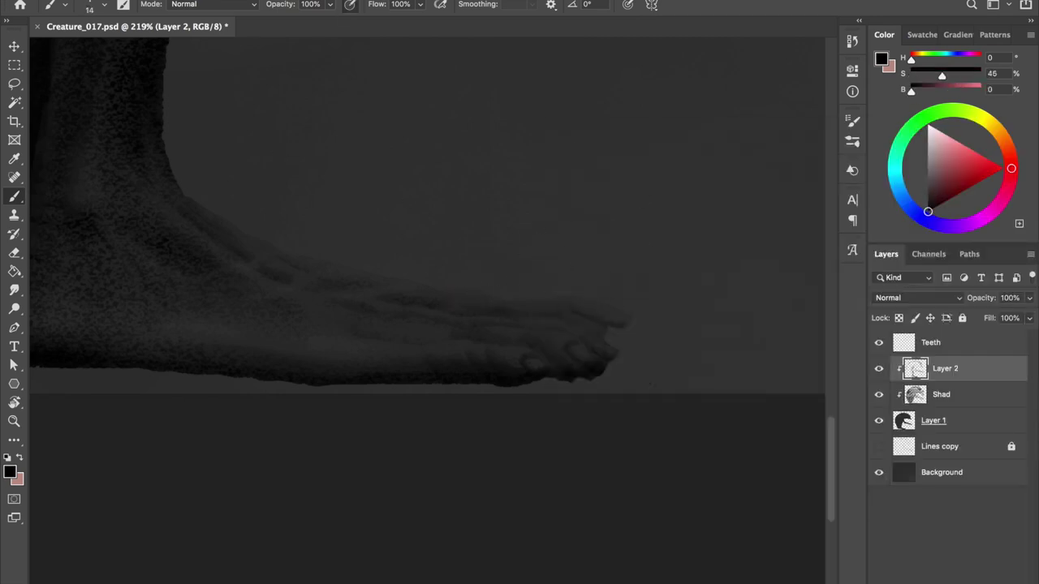
{"action": "right_click", "coordinate": [551, 107]}
{"action": "left_click", "coordinate": [796, 336]}
{"action": "key", "text": "Return"}
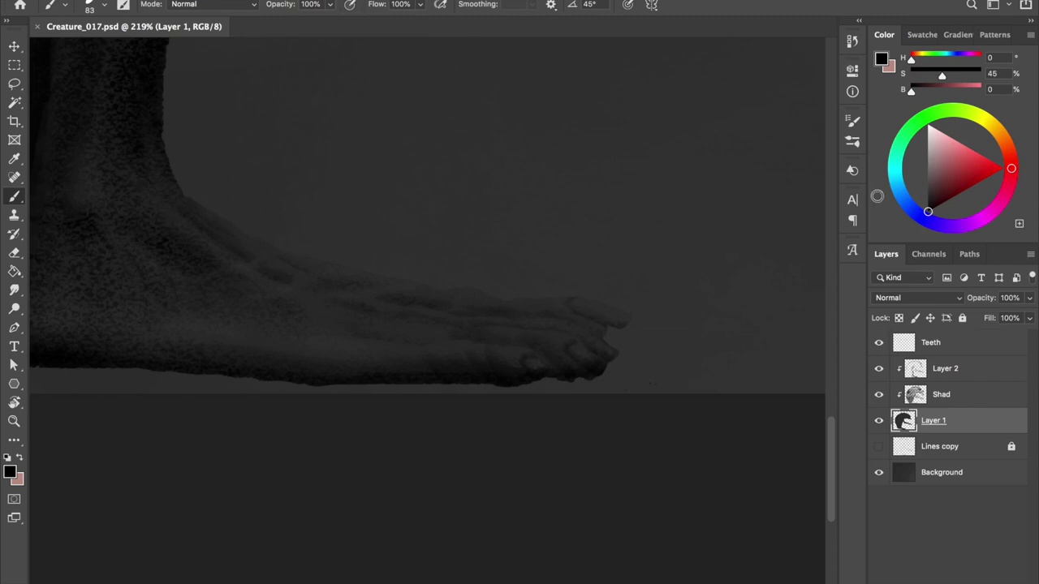
{"action": "left_click", "coordinate": [603, 280], "text": "alt"}
{"action": "left_click_drag", "start_coordinate": [560, 306], "coordinate": [577, 298]}
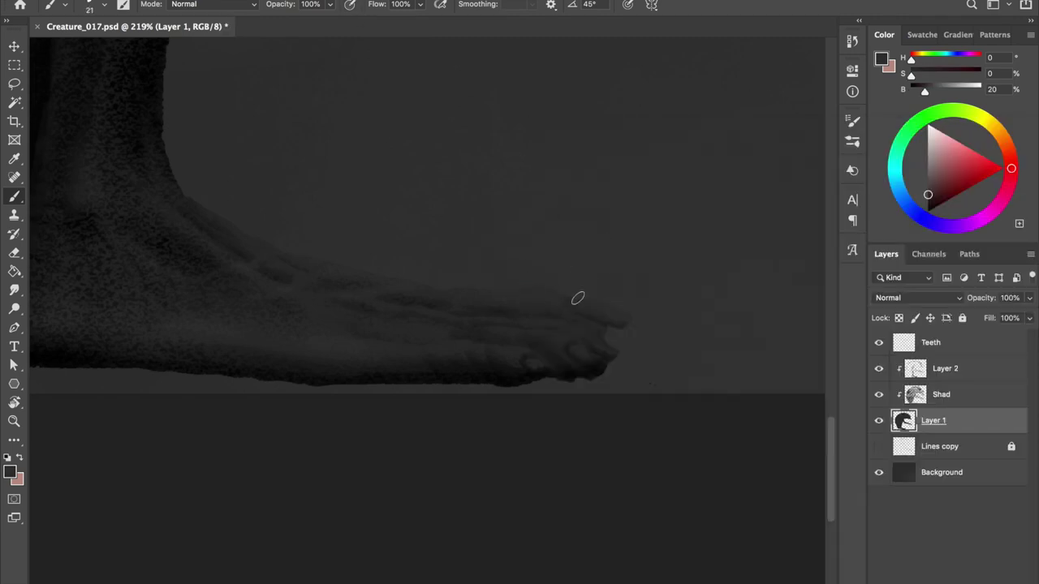
- Switch to an unangled round brush on Layer 2 and sample a dark foot grey
{"action": "right_click", "coordinate": [487, 248]}
{"action": "left_click", "coordinate": [499, 243], "text": "alt"}
{"action": "left_click", "coordinate": [461, 316], "text": "ctrl"}
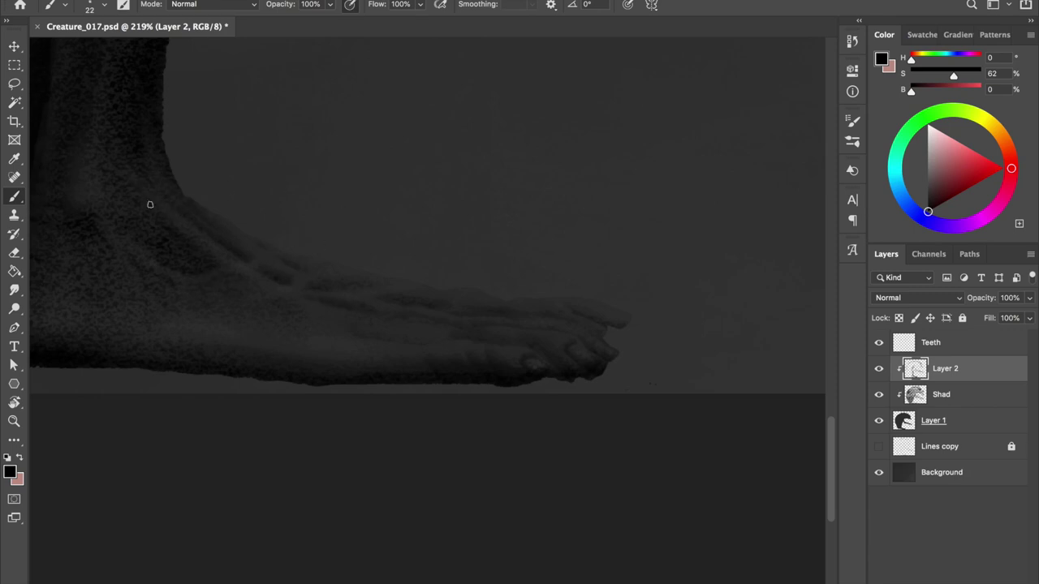
{"action": "right_click", "coordinate": [309, 322]}
{"action": "key", "text": "Return"}
{"action": "key", "text": "bracketright"}
{"action": "left_click", "coordinate": [424, 271], "text": "alt"}
{"action": "key", "text": "bracketright"}
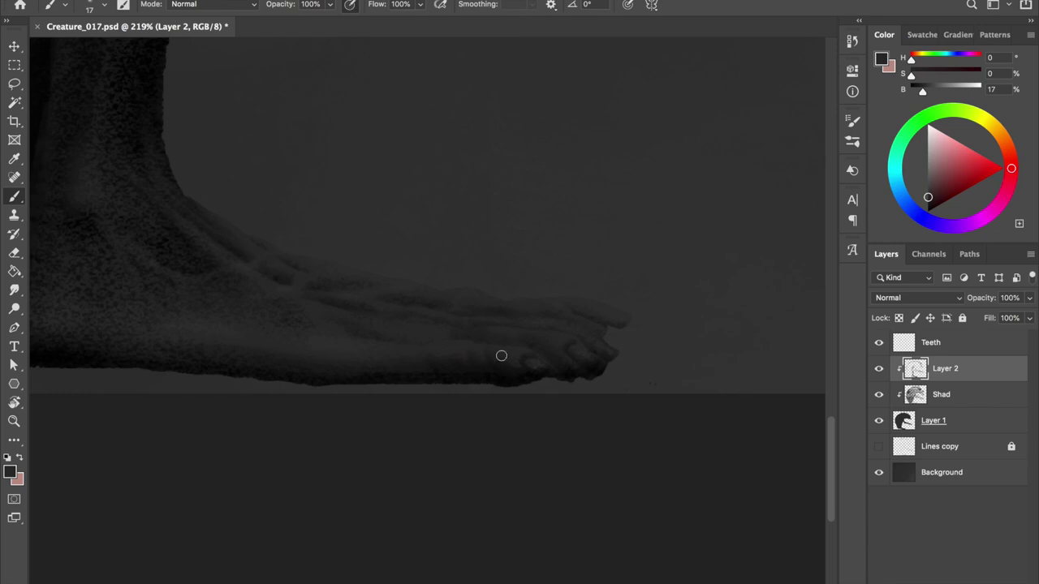
- Resize the brush, swap to black, sample darker foot greys and save
{"action": "right_click", "coordinate": [568, 323]}
{"action": "key", "text": "Return"}
{"action": "left_click", "coordinate": [602, 348], "text": "alt"}
{"action": "key", "text": "x"}
{"action": "key", "text": "x"}
{"action": "key", "text": "bracketright"}
{"action": "key", "text": "bracketright"}
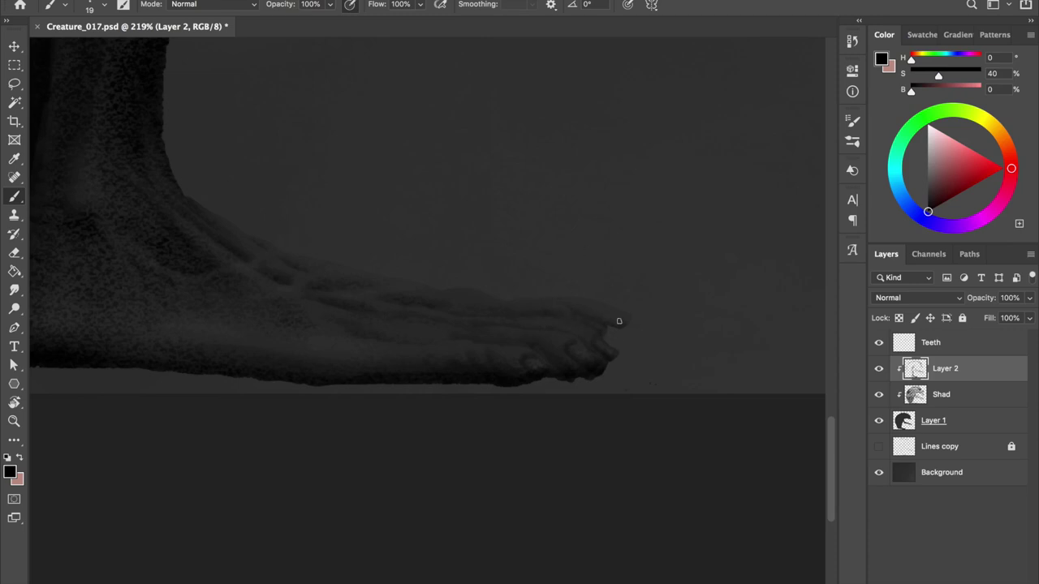
{"action": "left_click", "coordinate": [476, 312], "text": "alt"}
{"action": "right_click", "coordinate": [584, 342]}
{"action": "key", "text": "Return"}
{"action": "left_click", "coordinate": [381, 338], "text": "alt"}
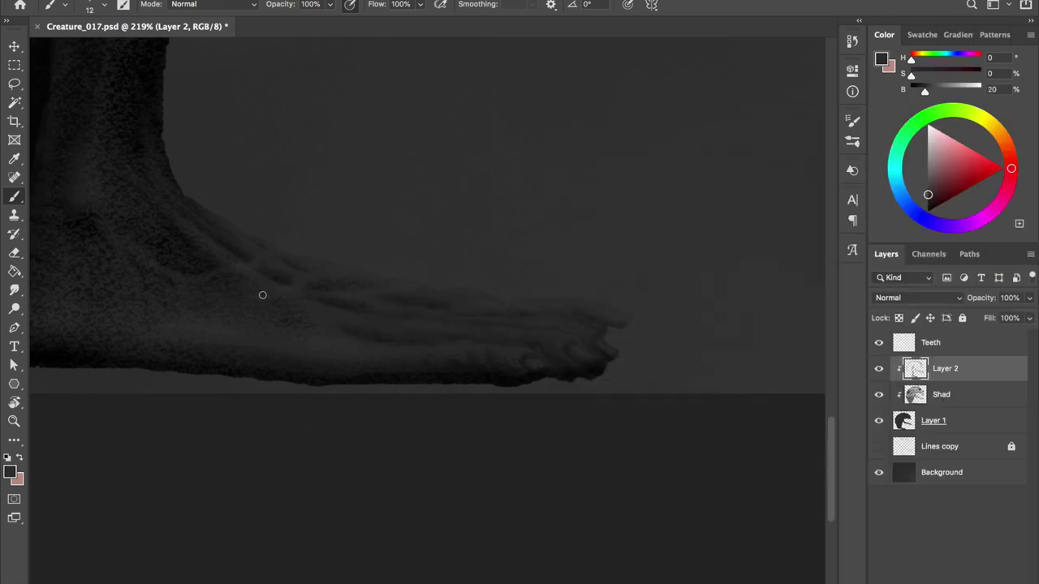
{"action": "scroll", "coordinate": [339, 192], "scroll_direction": "down", "scroll_amount": 2}
{"action": "key", "text": "ctrl+s"}
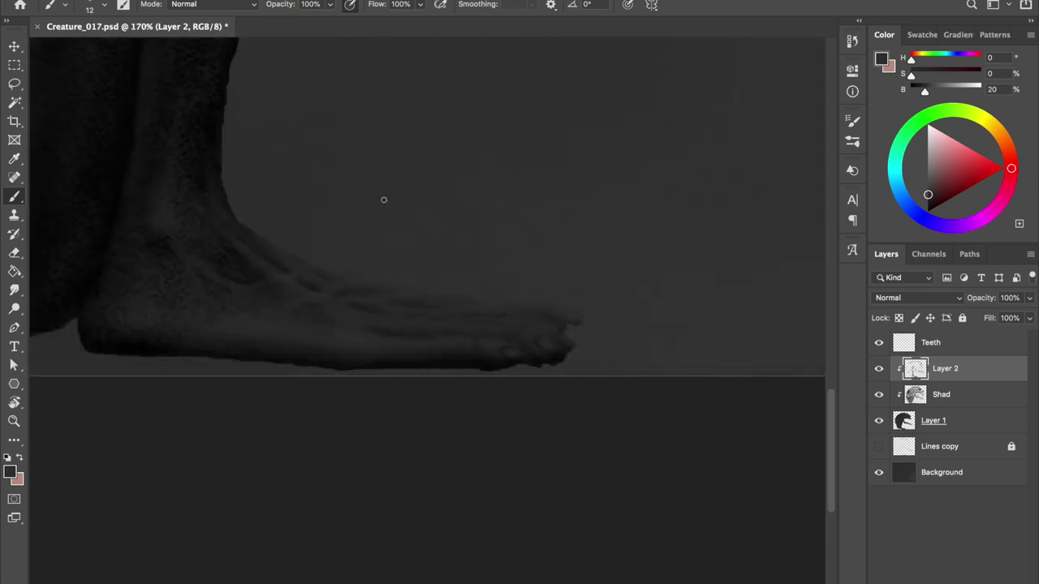
- Darken the bottom edge of the foot on Layer 1
{"action": "left_click", "coordinate": [383, 200], "text": "ctrl"}
{"action": "scroll", "coordinate": [382, 200], "scroll_direction": "up", "scroll_amount": 3}
{"action": "right_click", "coordinate": [642, 332]}
{"action": "key", "text": "Return"}
{"action": "key", "text": "e"}
{"action": "key", "text": "b"}
{"action": "left_click_drag", "start_coordinate": [549, 395], "coordinate": [279, 387]}
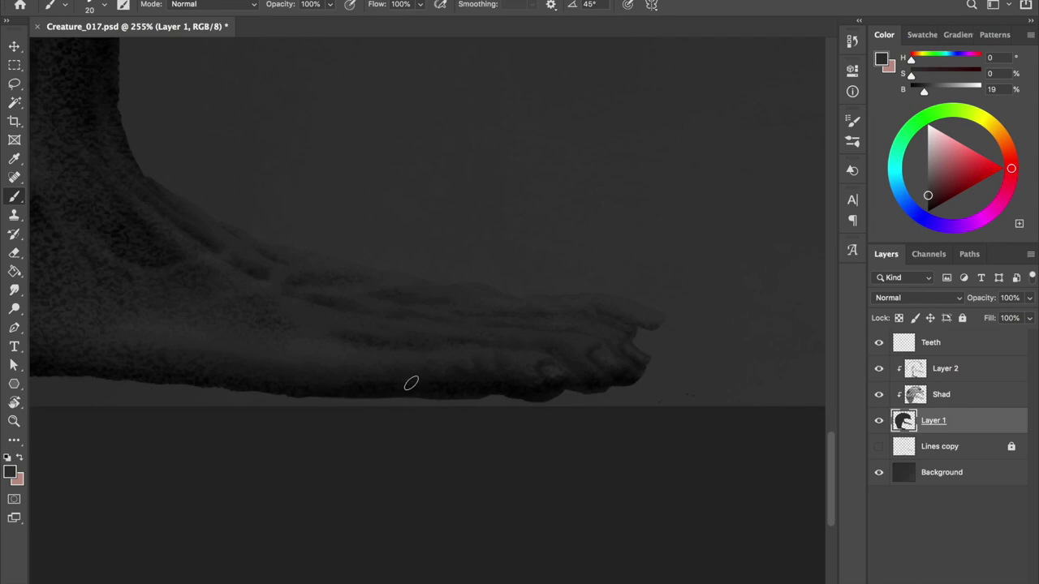
{"action": "scroll", "coordinate": [445, 235], "scroll_direction": "down", "scroll_amount": 3}
{"action": "scroll", "coordinate": [446, 236], "scroll_direction": "down", "scroll_amount": 1}
{"action": "scroll", "coordinate": [446, 236], "scroll_direction": "up", "scroll_amount": 1}
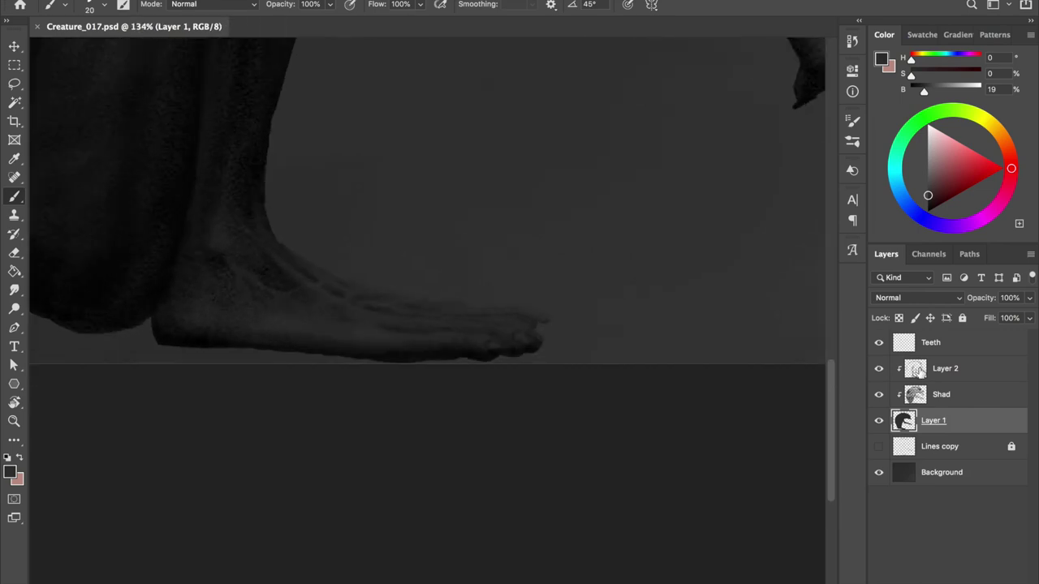
{"action": "scroll", "coordinate": [446, 236], "scroll_direction": "up", "scroll_amount": 3}
- Paint dark strokes into the toe creases on Layer 2, deepening the smaller crease
{"action": "left_click", "coordinate": [445, 235], "text": "ctrl"}
{"action": "left_click_drag", "start_coordinate": [617, 323], "coordinate": [578, 360]}
{"action": "left_click_drag", "start_coordinate": [551, 355], "coordinate": [538, 366]}
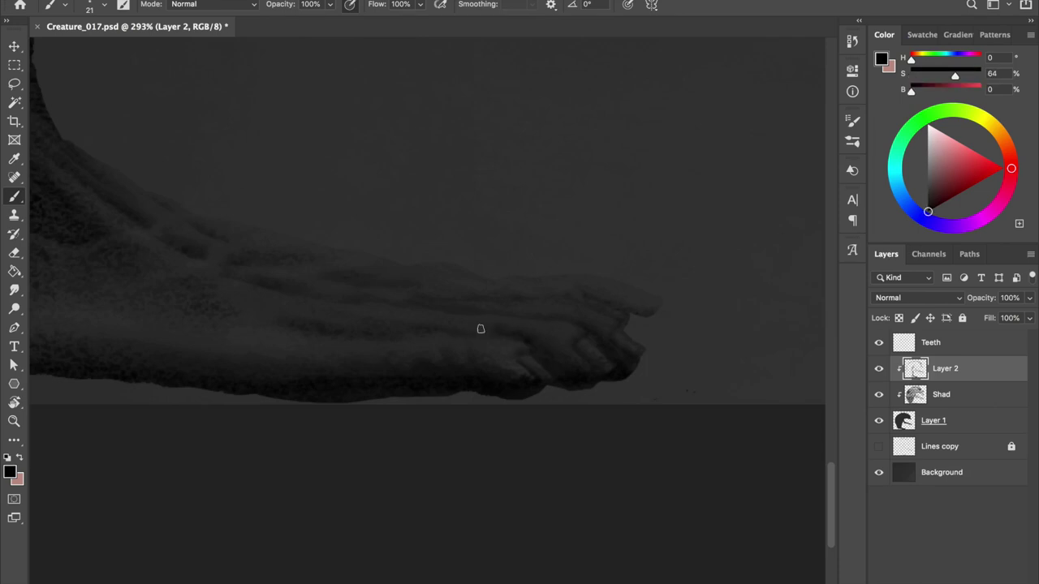
{"action": "key", "text": "bracketleft"}
{"action": "key", "text": "bracketleft"}
{"action": "key", "text": "bracketleft"}
{"action": "left_click", "coordinate": [601, 278], "text": "alt"}
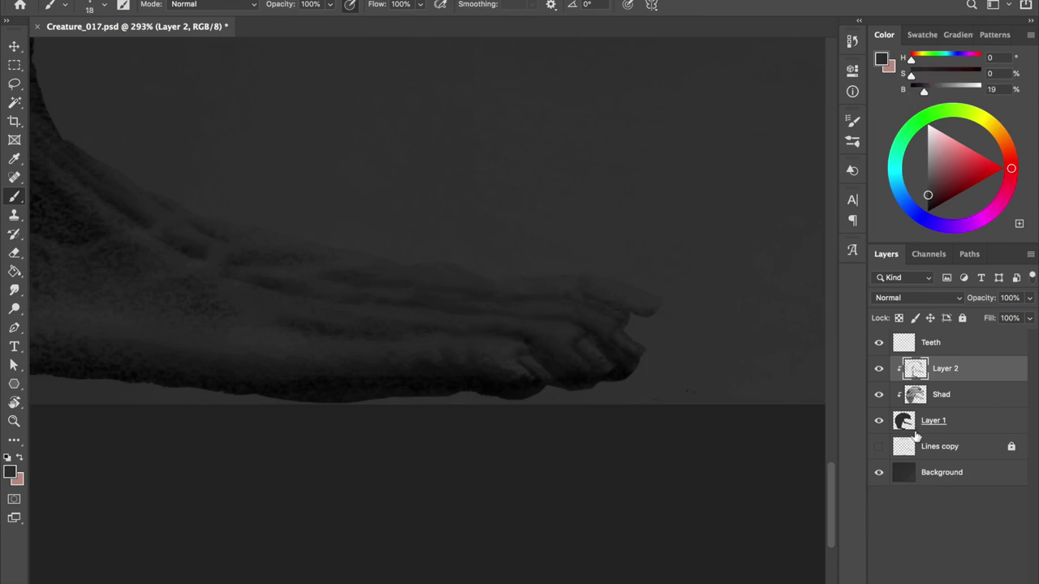
- On Layer 1, alternate black and dark grey for toe shading with a smaller brush, saving repeatedly
{"action": "left_click", "coordinate": [914, 431]}
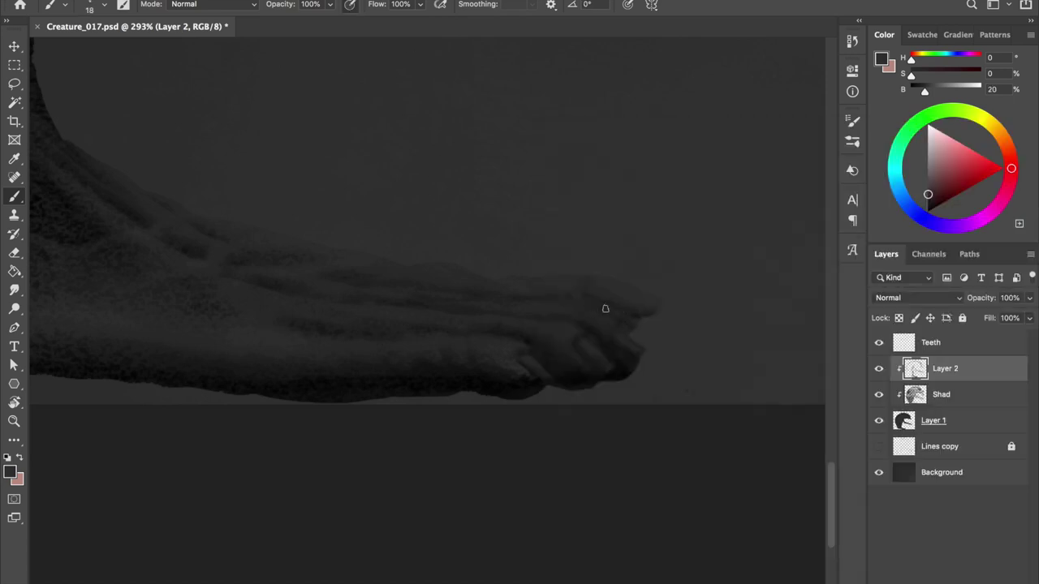
{"action": "left_click", "coordinate": [605, 309], "text": "alt"}
{"action": "key", "text": "bracketright"}
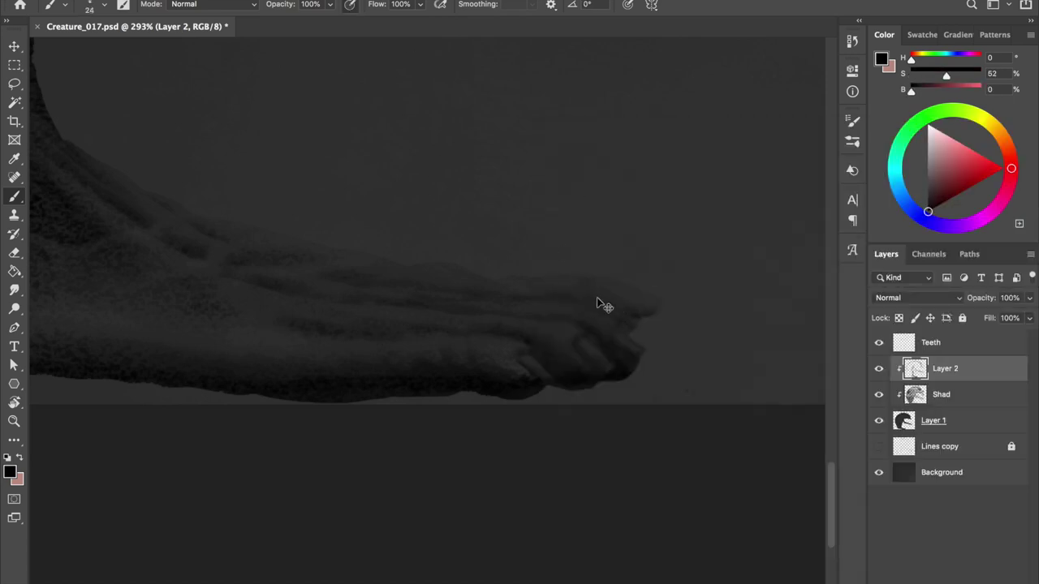
{"action": "key", "text": "ctrl+s"}
{"action": "left_click", "coordinate": [303, 273], "text": "alt"}
{"action": "key", "text": "ctrl+s"}
{"action": "left_click", "coordinate": [633, 327], "text": "alt"}
{"action": "left_click", "coordinate": [632, 327]}
{"action": "key", "text": "bracketleft"}
{"action": "left_click", "coordinate": [595, 289], "text": "alt"}
{"action": "key", "text": "ctrl+s"}
- Shrink the brush for fine toe detail and sample grey from the foot
{"action": "scroll", "coordinate": [429, 317], "scroll_direction": "down", "scroll_amount": 3}
{"action": "scroll", "coordinate": [433, 318], "scroll_direction": "up", "scroll_amount": 2}
{"action": "scroll", "coordinate": [433, 318], "scroll_direction": "up", "scroll_amount": 2}
{"action": "key", "text": "bracketleft"}
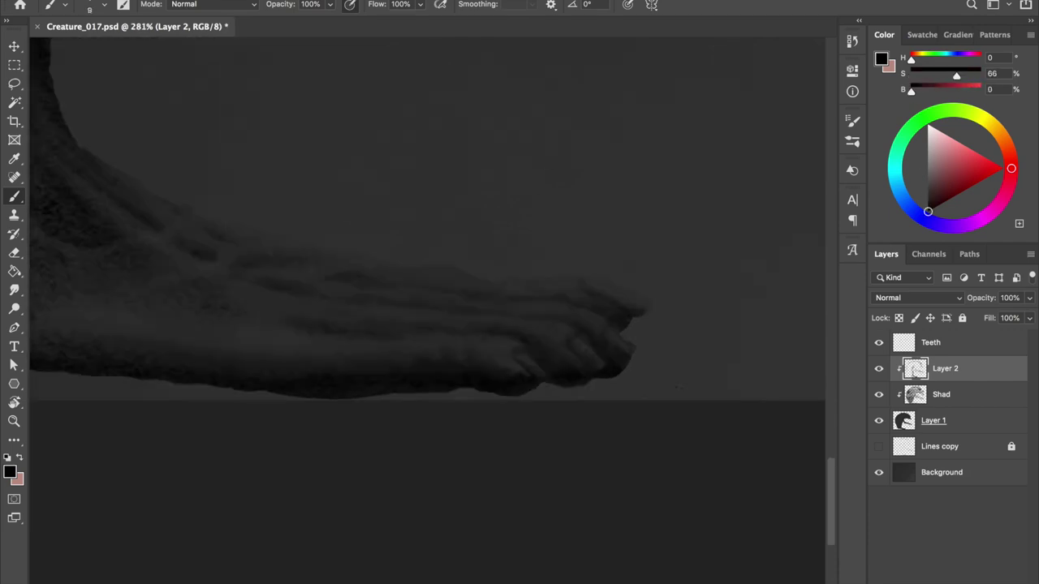
{"action": "left_click", "coordinate": [422, 243], "text": "alt"}
{"action": "scroll", "coordinate": [422, 365], "scroll_direction": "down", "scroll_amount": 1}
{"action": "scroll", "coordinate": [422, 365], "scroll_direction": "down", "scroll_amount": 1}
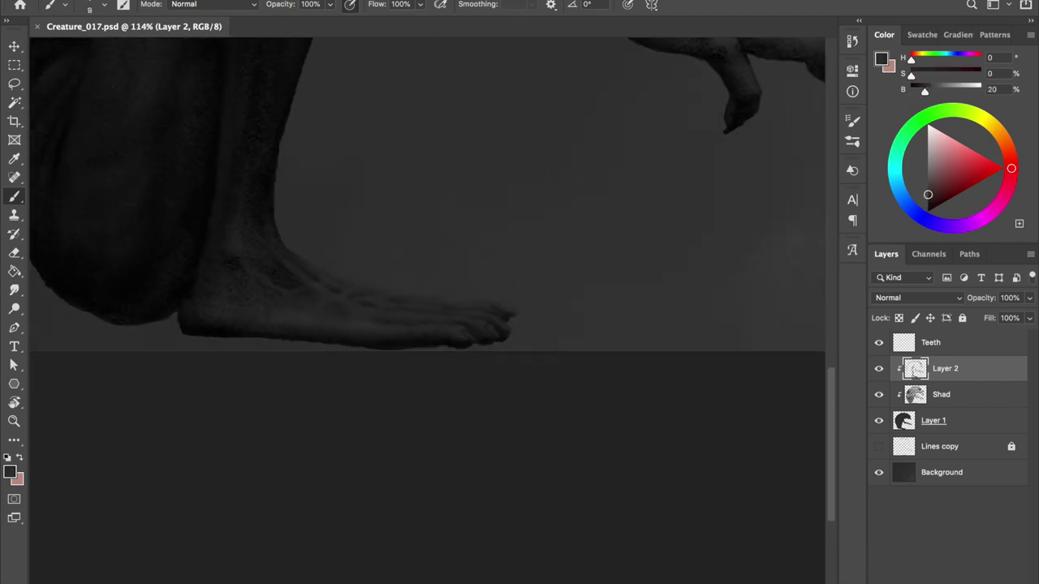
- Choose a large soft brush at 20% opacity and mirror the view to check proportions
{"action": "scroll", "coordinate": [422, 365], "scroll_direction": "down", "scroll_amount": 1}
{"action": "right_click", "coordinate": [827, 344]}
{"action": "double_click", "coordinate": [828, 345]}
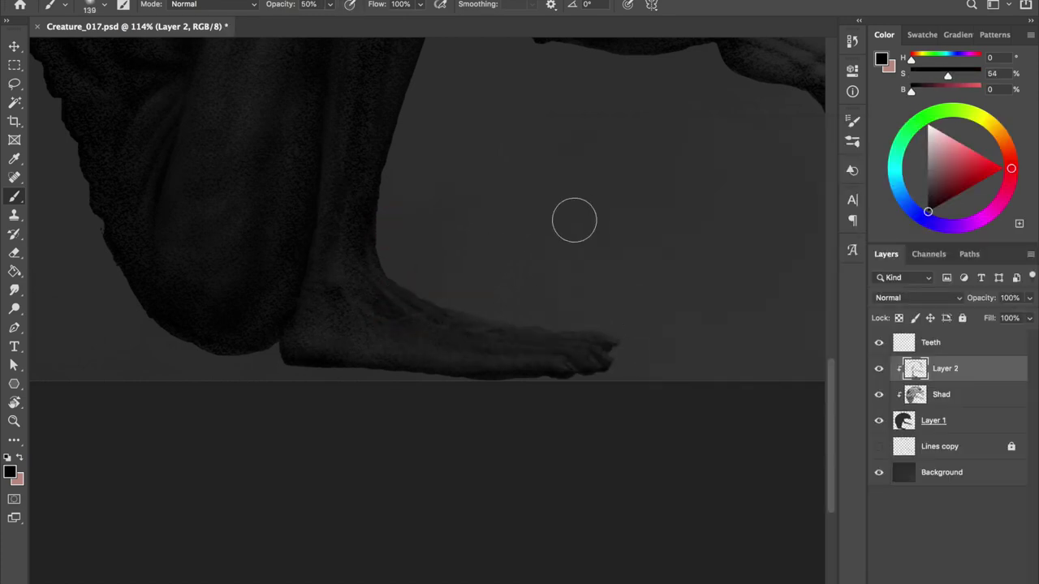
{"action": "key", "text": "5"}
{"action": "scroll", "coordinate": [441, 301], "scroll_direction": "down", "scroll_amount": 1}
{"action": "scroll", "coordinate": [531, 283], "scroll_direction": "down", "scroll_amount": 1}
{"action": "scroll", "coordinate": [487, 235], "scroll_direction": "down", "scroll_amount": 1}
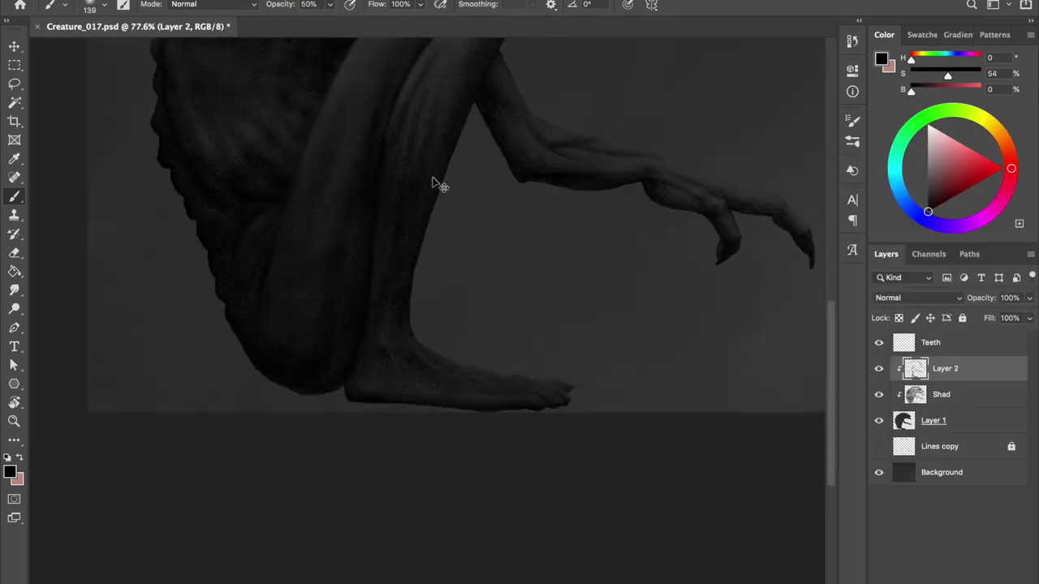
{"action": "key", "text": "2"}
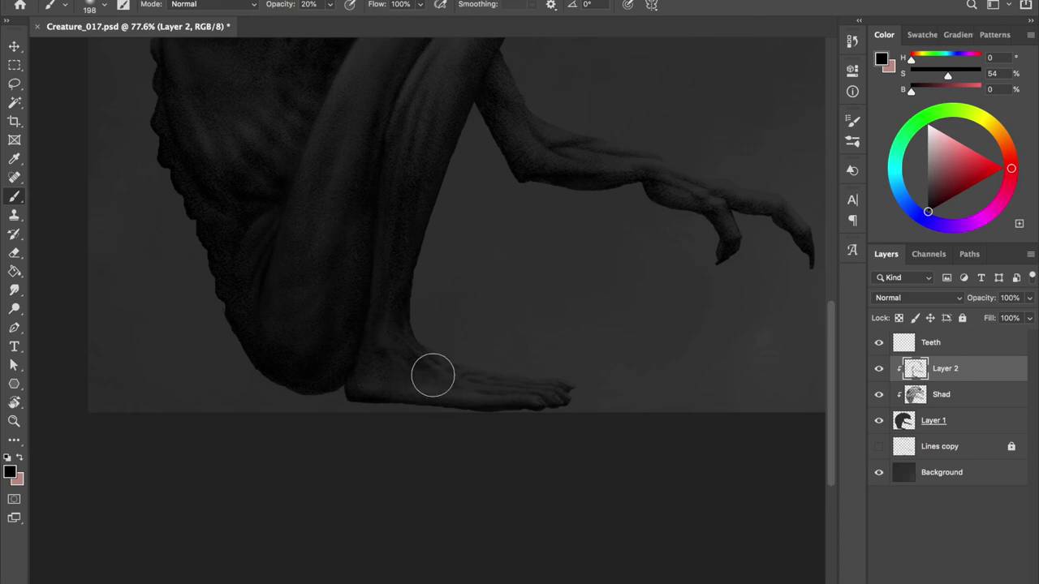
{"action": "key", "text": "h"}
{"action": "key", "text": "h"}
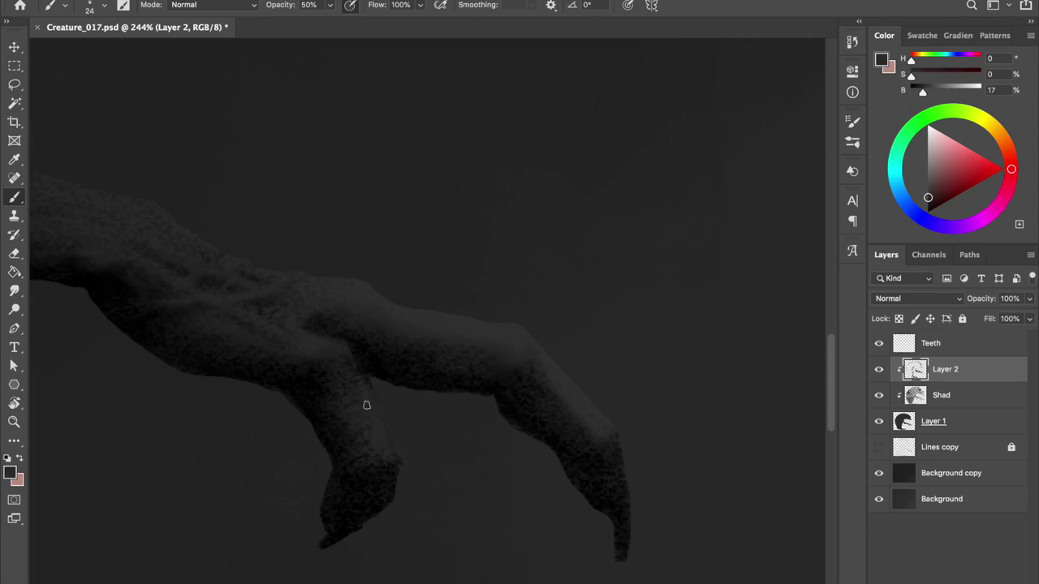
- At 100% opacity, shade the fingers with black and near-black using a smaller brush, then save
{"action": "key", "text": "bracketleft"}
{"action": "left_click", "coordinate": [928, 212]}
{"action": "key", "text": "0"}
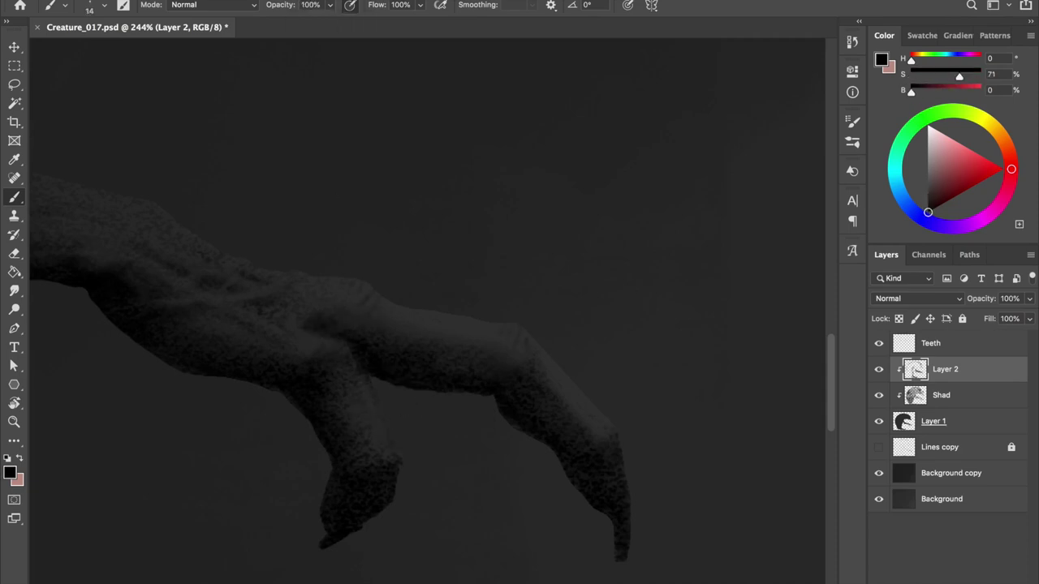
{"action": "left_click", "coordinate": [383, 426], "text": "alt"}
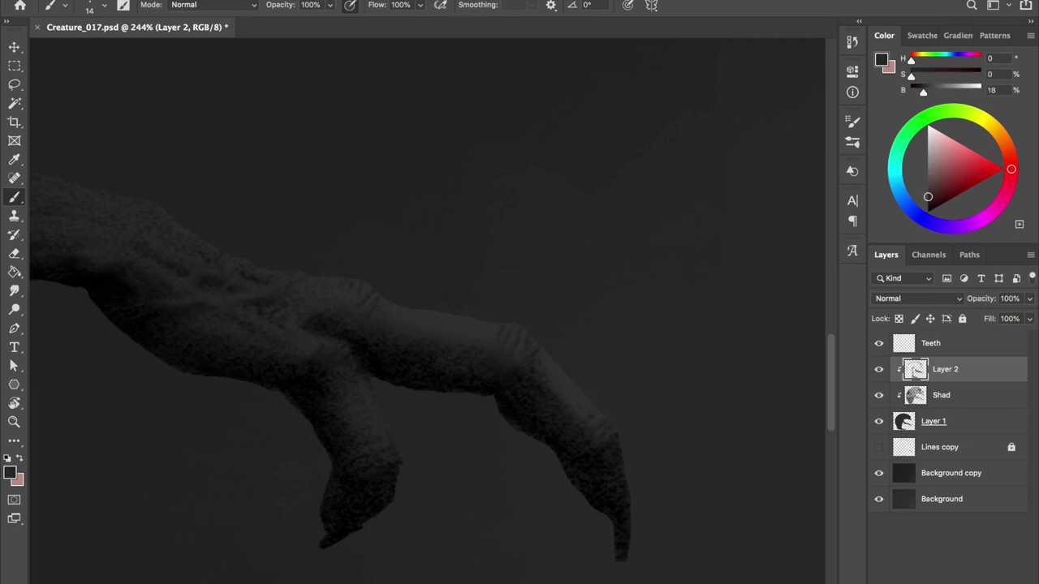
{"action": "key", "text": "bracketleft"}
{"action": "right_click", "coordinate": [722, 268]}
{"action": "double_click", "coordinate": [721, 268]}
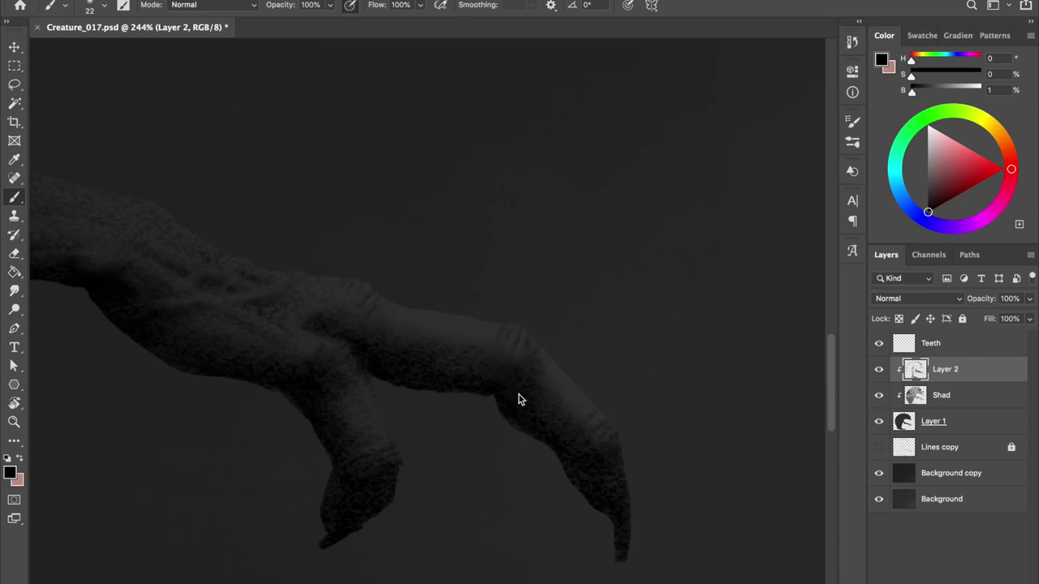
{"action": "key", "text": "bracketright"}
{"action": "key", "text": "bracketright"}
{"action": "left_click", "coordinate": [357, 390], "text": "alt"}
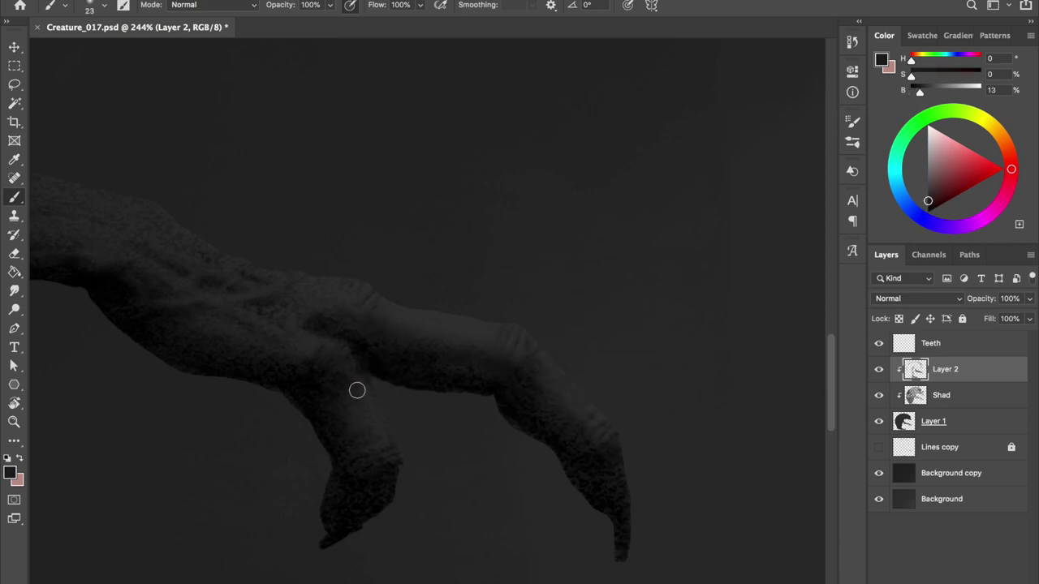
{"action": "left_click", "coordinate": [362, 367], "text": "alt"}
{"action": "key", "text": "ctrl+s"}
- At 50% opacity, add mid-grey and black knuckle creases, then save
{"action": "right_click", "coordinate": [396, 277]}
{"action": "key", "text": "Escape"}
{"action": "key", "text": "5"}
{"action": "left_click", "coordinate": [487, 331], "text": "alt"}
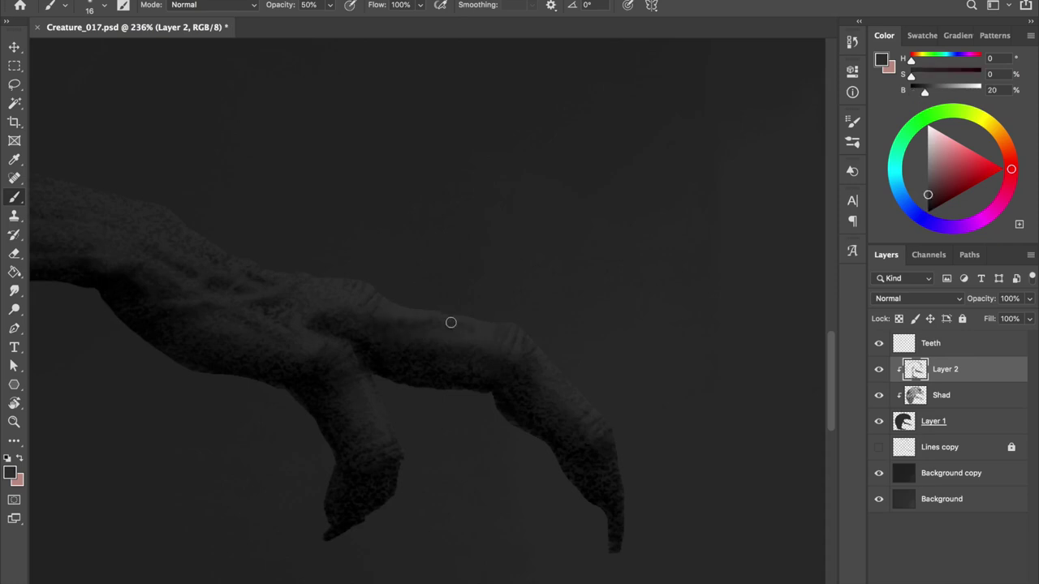
{"action": "left_click", "coordinate": [401, 349], "text": "alt"}
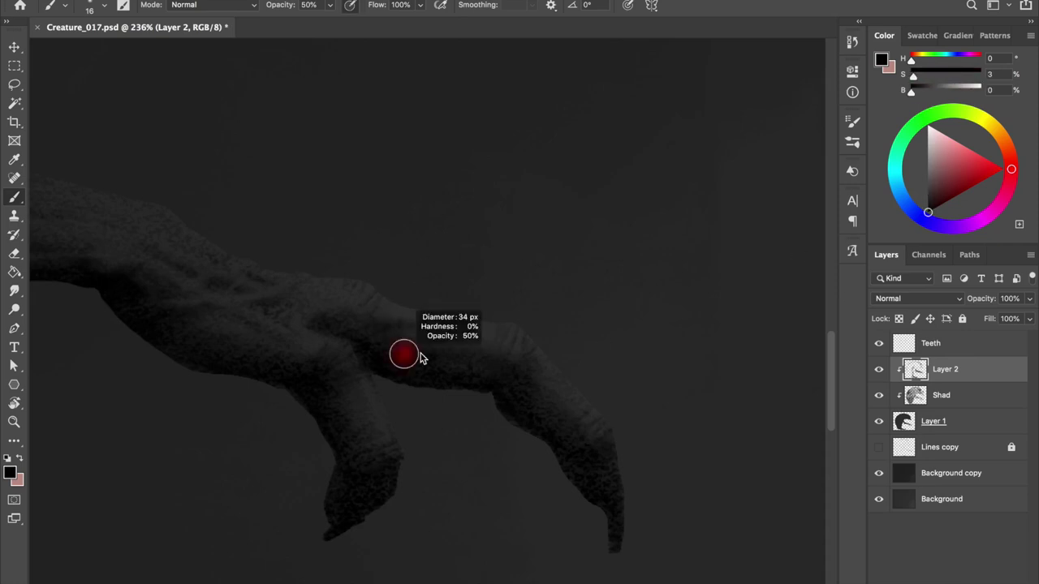
{"action": "key", "text": "bracketleft"}
{"action": "key", "text": "bracketleft"}
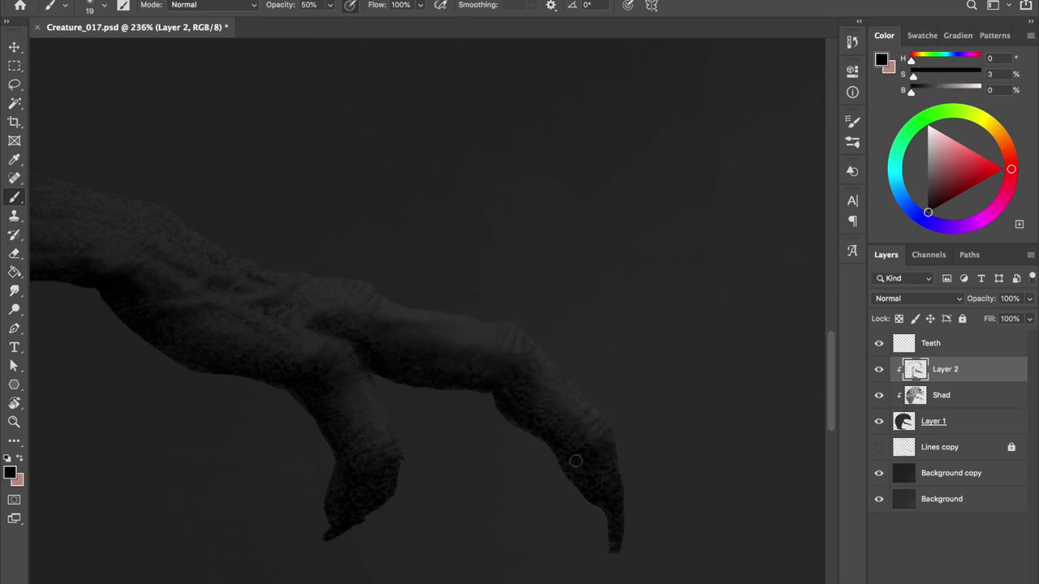
{"action": "key", "text": "ctrl+s"}
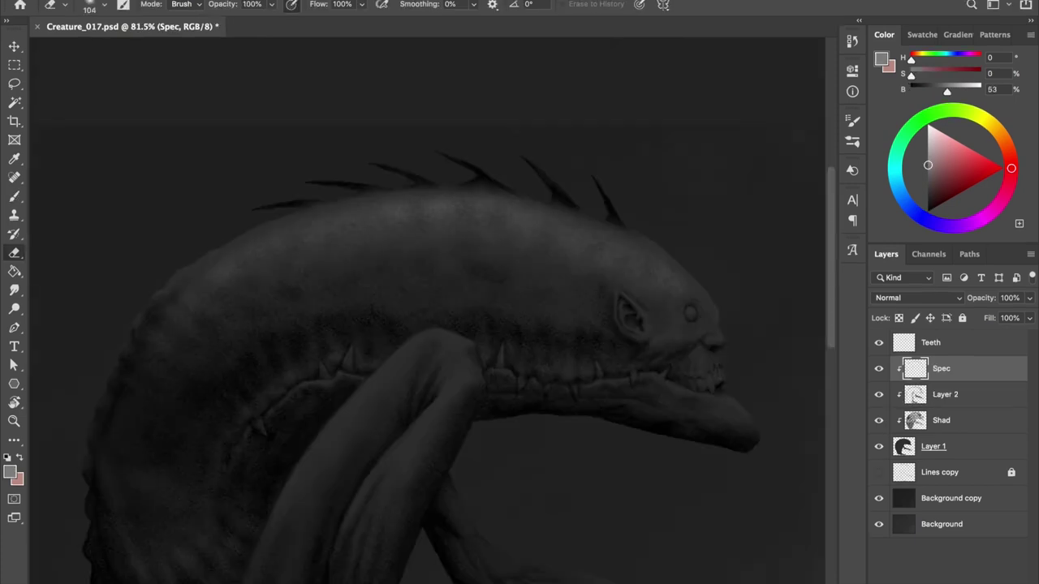
- Mirror the canvas, dab a light speckle patch on the head, then erase it
{"action": "key", "text": "ctrl+shift+h"}
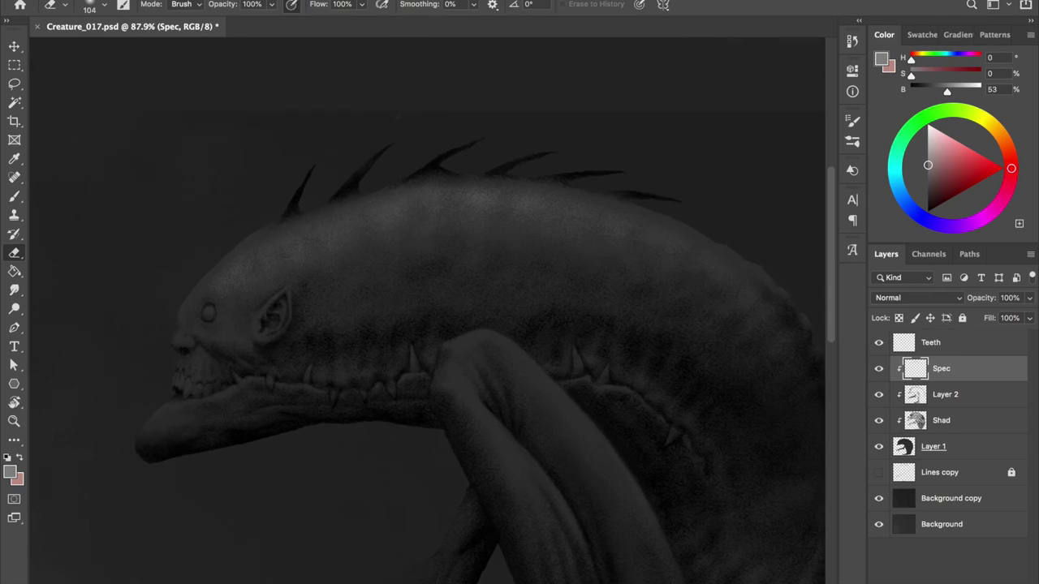
{"action": "key", "text": "b"}
{"action": "scroll", "coordinate": [357, 240], "scroll_direction": "up", "scroll_amount": 3}
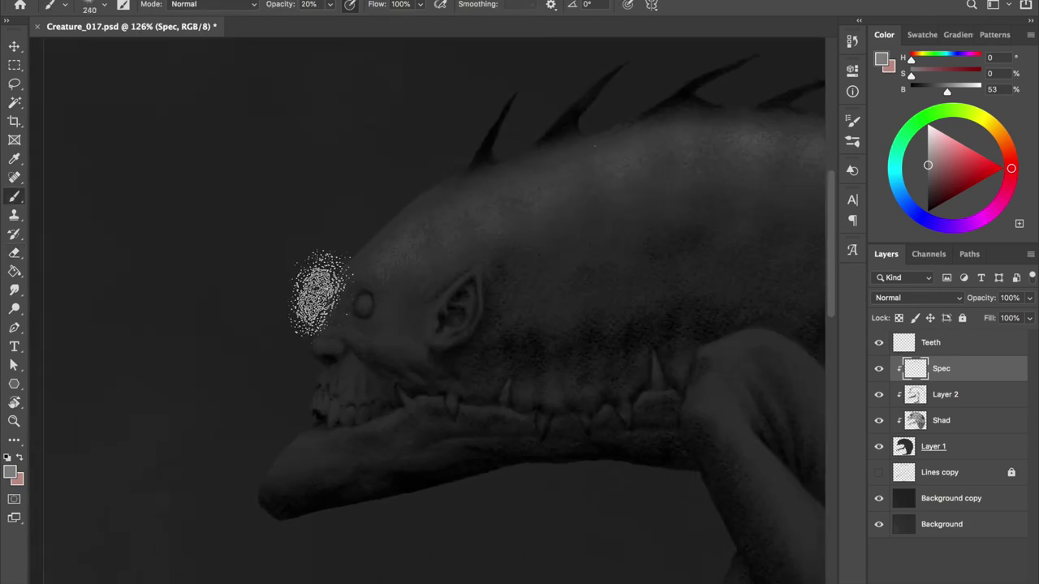
{"action": "left_click_drag", "start_coordinate": [358, 241], "coordinate": [331, 232]}
{"action": "key", "text": "e"}
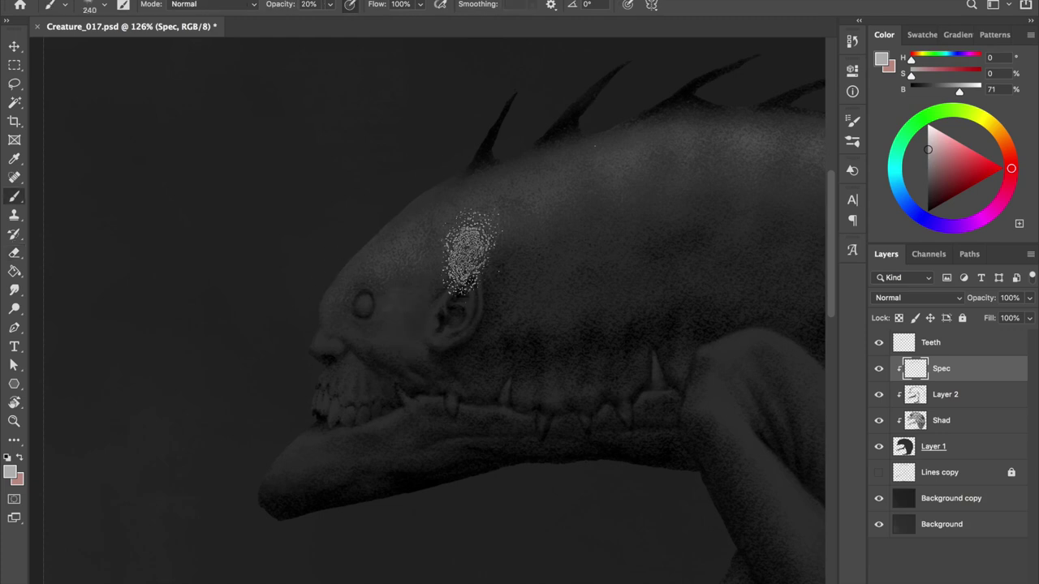
{"action": "left_click_drag", "start_coordinate": [468, 346], "coordinate": [360, 331]}
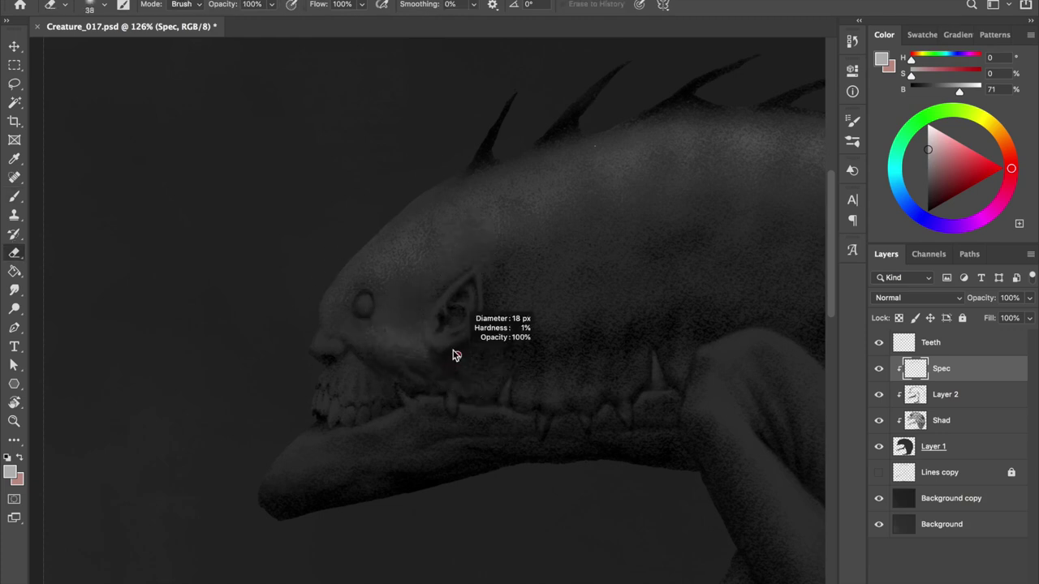
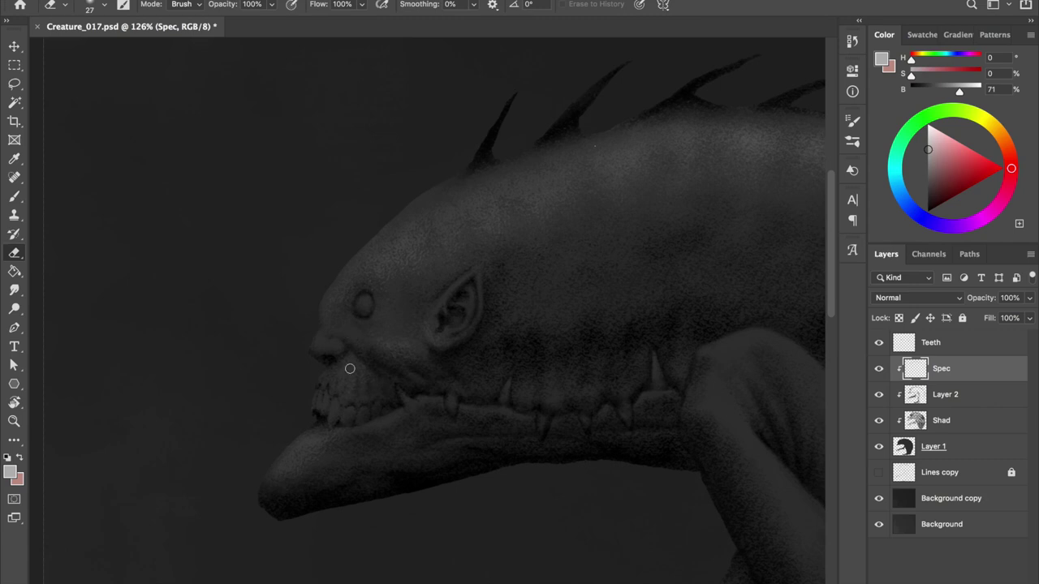
- Erase the speckled highlight on the creature's cheek with a smaller eraser
{"action": "scroll", "coordinate": [323, 449], "scroll_direction": "down", "scroll_amount": 3}
{"action": "scroll", "coordinate": [376, 384], "scroll_direction": "left", "scroll_amount": 5}
{"action": "scroll", "coordinate": [327, 176], "scroll_direction": "up", "scroll_amount": 3}
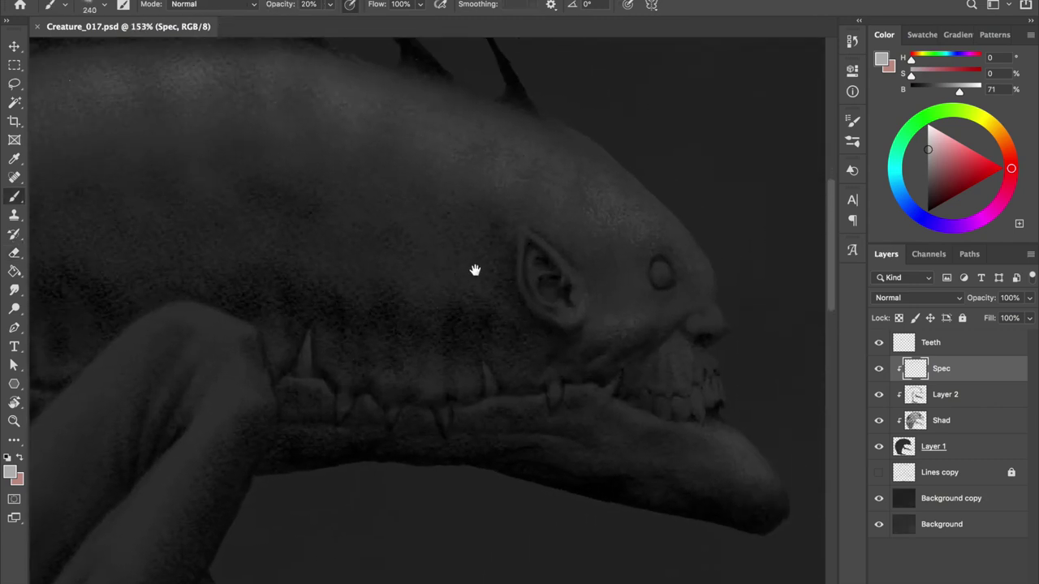
{"action": "scroll", "coordinate": [475, 269], "scroll_direction": "up", "scroll_amount": 2}
{"action": "left_click_drag", "start_coordinate": [547, 218], "coordinate": [495, 218]}
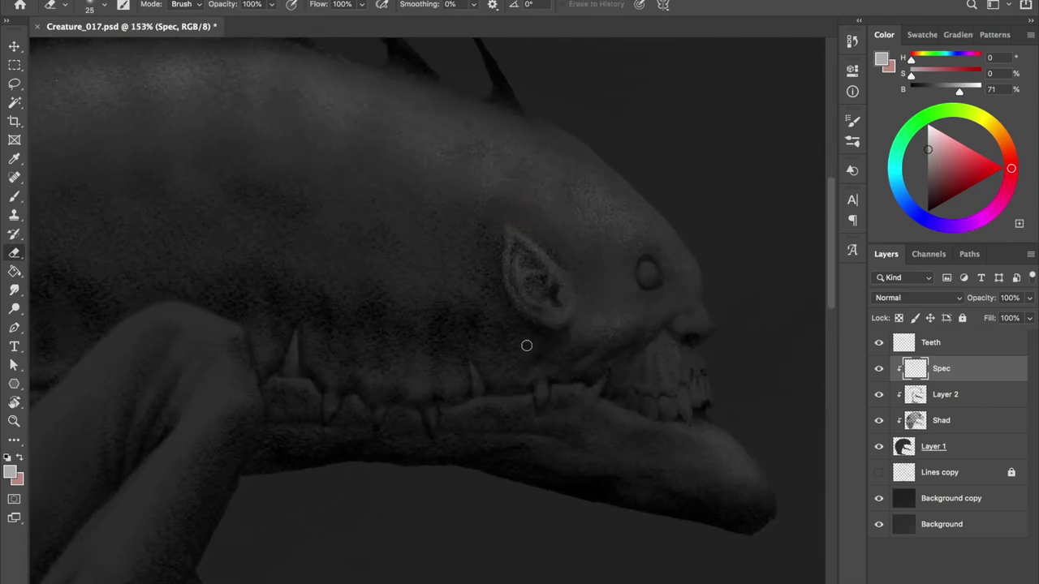
{"action": "key", "text": "bracketleft"}
{"action": "key", "text": "bracketleft"}
{"action": "key", "text": "bracketleft"}
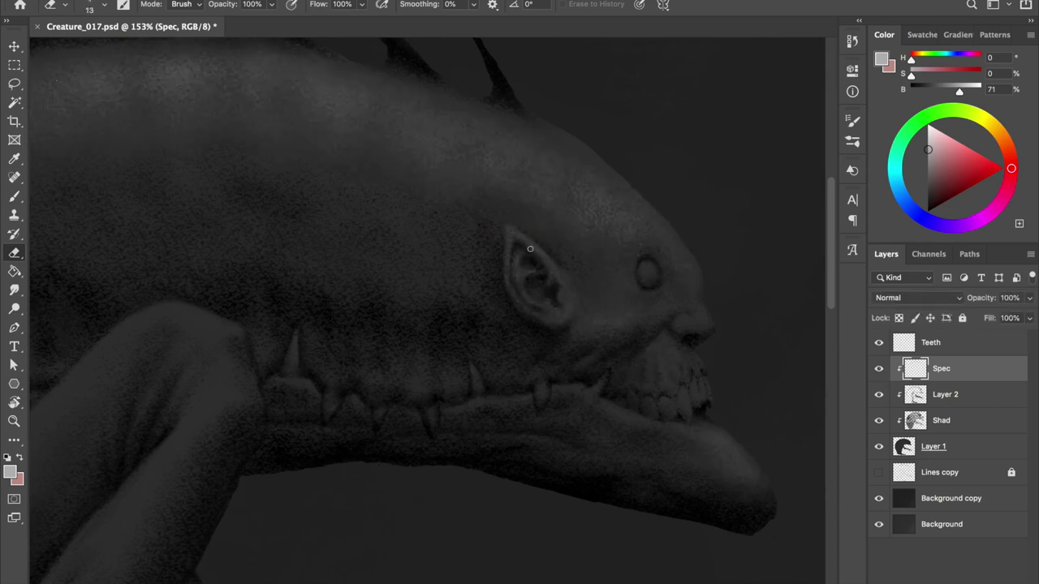
{"action": "scroll", "coordinate": [579, 302], "scroll_direction": "down", "scroll_amount": 1}
{"action": "scroll", "coordinate": [632, 302], "scroll_direction": "down", "scroll_amount": 3}
- Brighten the Spec highlights with Levels by lowering the white input level
{"action": "key", "text": "ctrl+l"}
{"action": "key", "text": "Escape"}
{"action": "key", "text": "ctrl+l"}
{"action": "left_click_drag", "start_coordinate": [928, 434], "coordinate": [915, 434]}
{"action": "left_click", "coordinate": [1001, 300]}
- Paint a test highlight on the upper arm in a slightly lighter grey
{"action": "key", "text": "b"}
{"action": "left_click", "coordinate": [965, 96]}
{"action": "left_click_drag", "start_coordinate": [487, 268], "coordinate": [536, 325]}
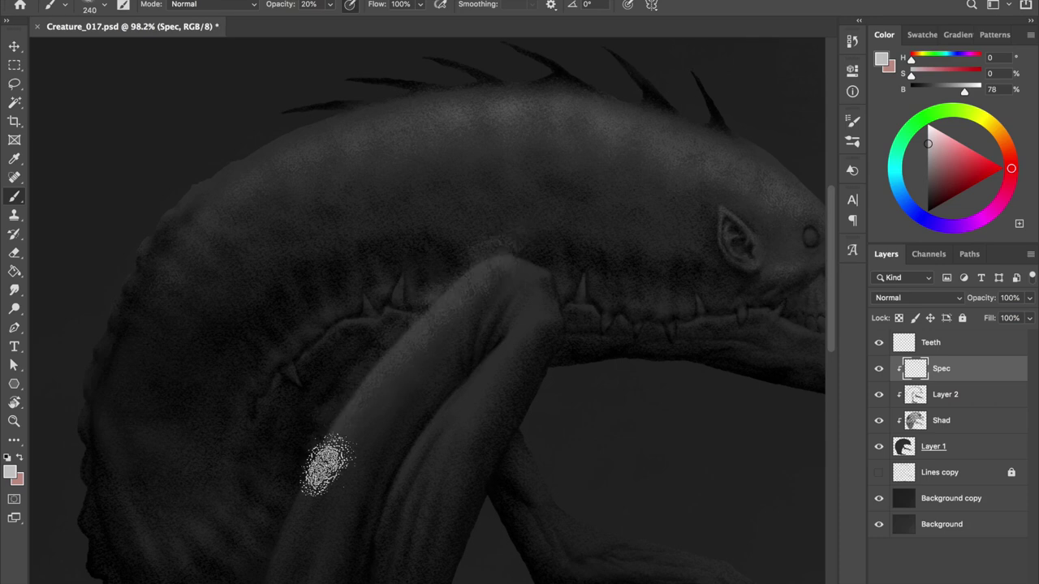
{"action": "key", "text": "e"}
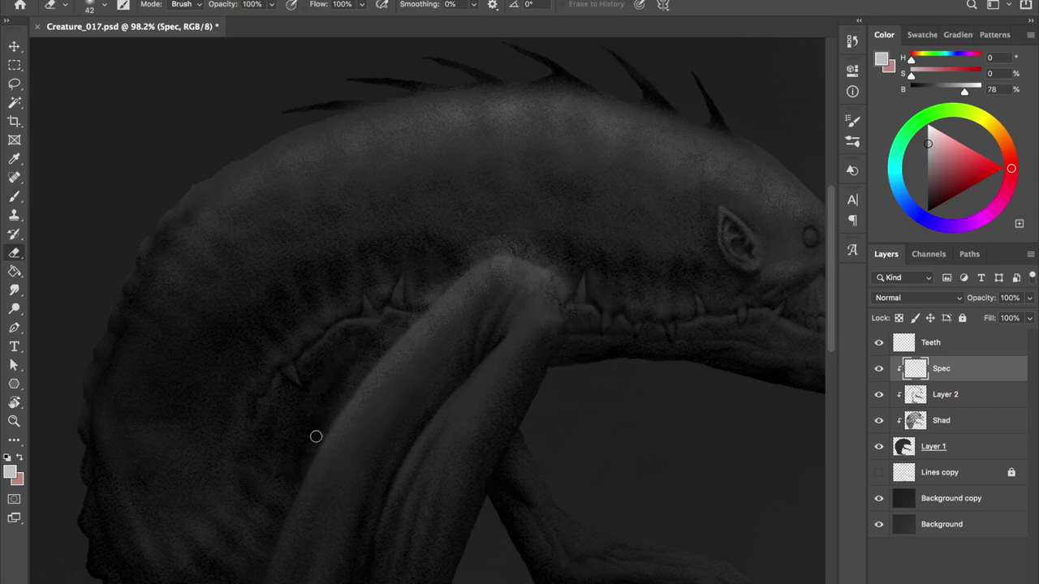
- Hide and reshow the Spec layer to compare, then fit the creature in view
{"action": "left_click", "coordinate": [880, 368]}
{"action": "left_click", "coordinate": [878, 368]}
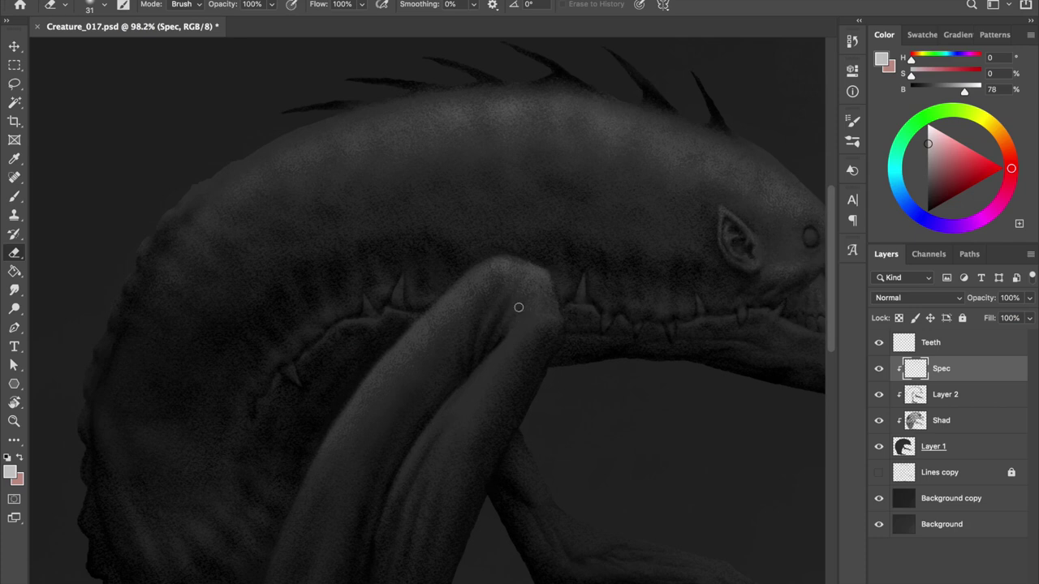
{"action": "left_click_drag", "start_coordinate": [593, 254], "coordinate": [572, 339]}
{"action": "key", "text": "ctrl+0"}
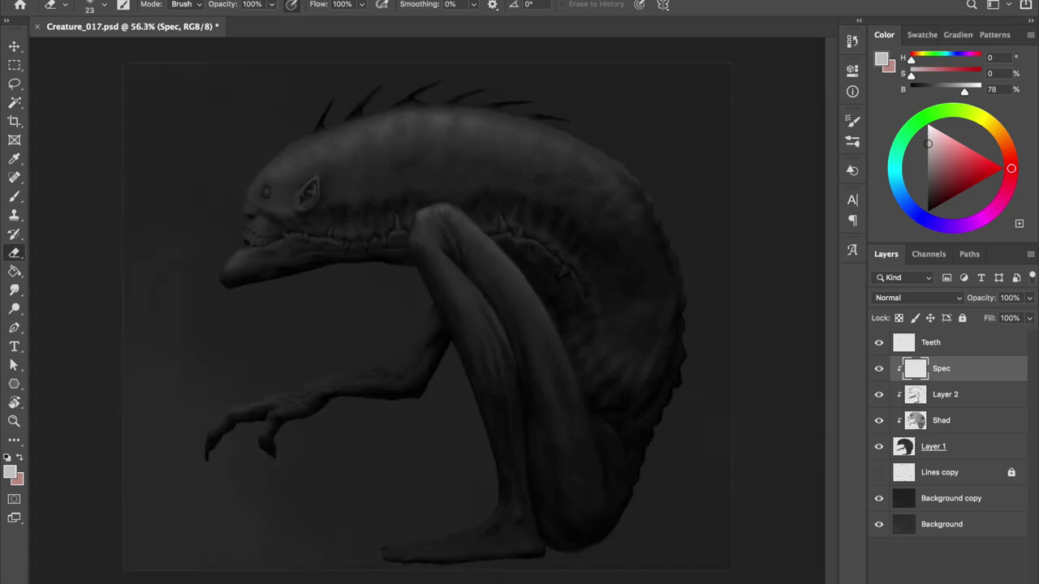
- Dab a speckled arm highlight, erase along the arm's upper edge in mirrored view, and save
{"action": "key", "text": "b"}
{"action": "scroll", "coordinate": [336, 313], "scroll_direction": "up", "scroll_amount": 2}
{"action": "left_click_drag", "start_coordinate": [519, 267], "coordinate": [540, 276]}
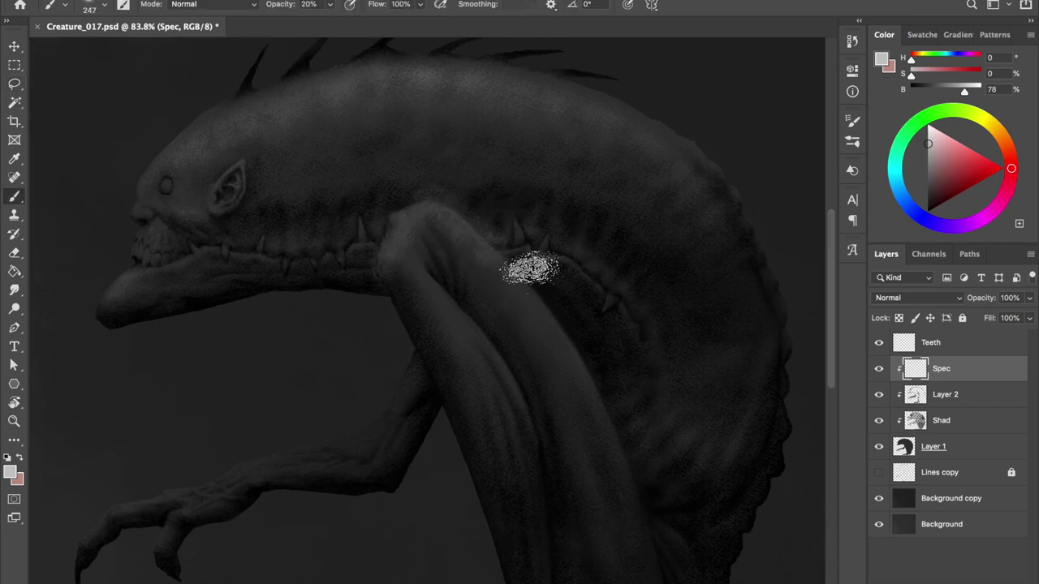
{"action": "key", "text": "e"}
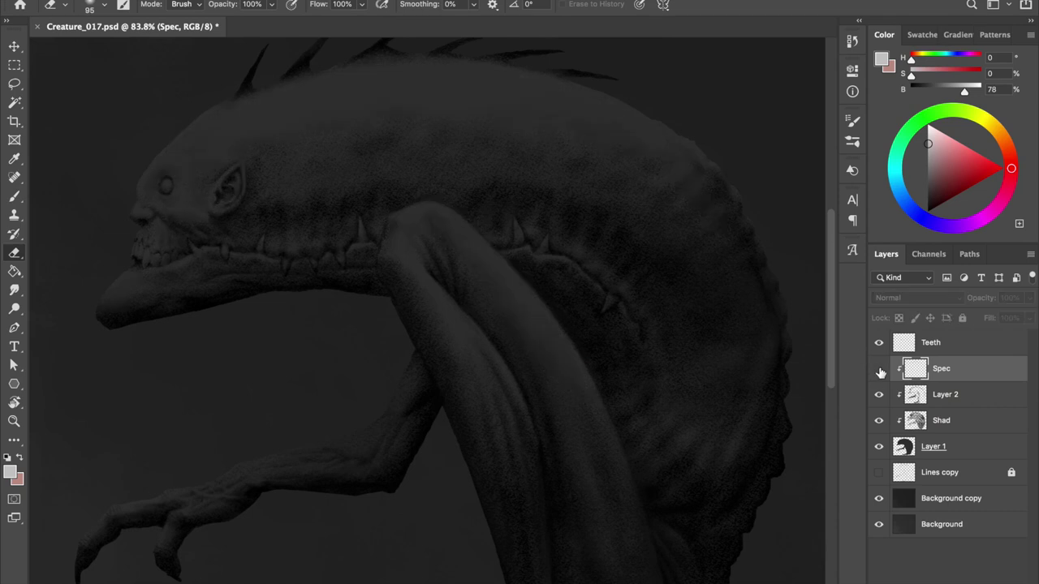
{"action": "key", "text": "h"}
{"action": "left_click_drag", "start_coordinate": [535, 216], "coordinate": [430, 192]}
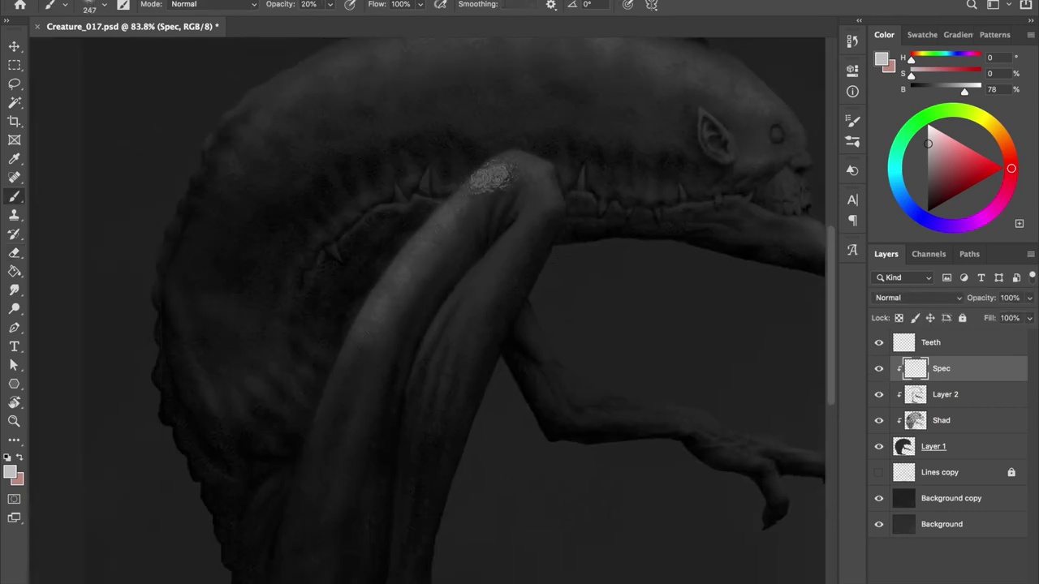
{"action": "key", "text": "bracketright"}
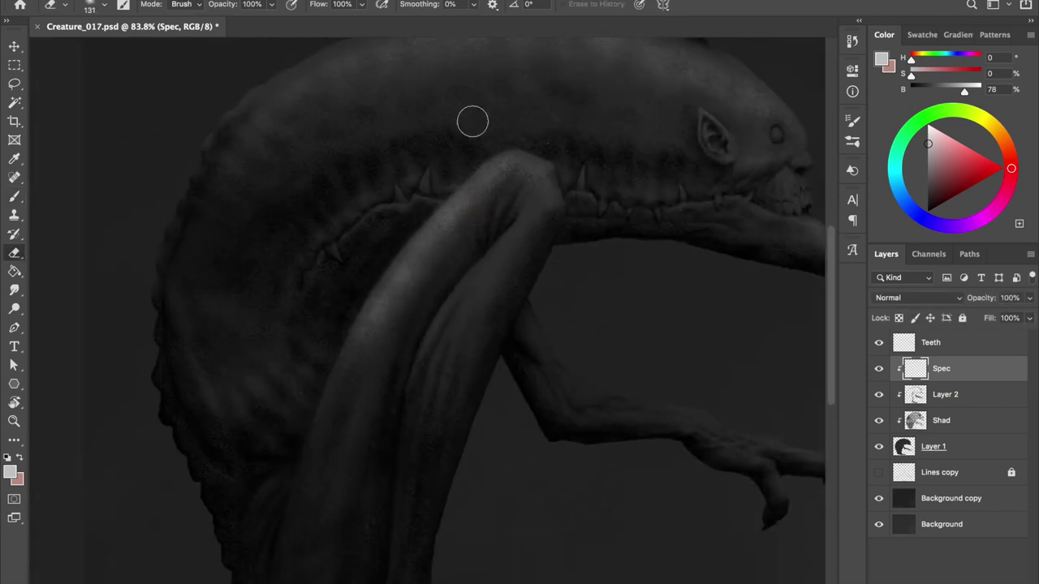
{"action": "key", "text": "h"}
{"action": "key", "text": "ctrl+s"}
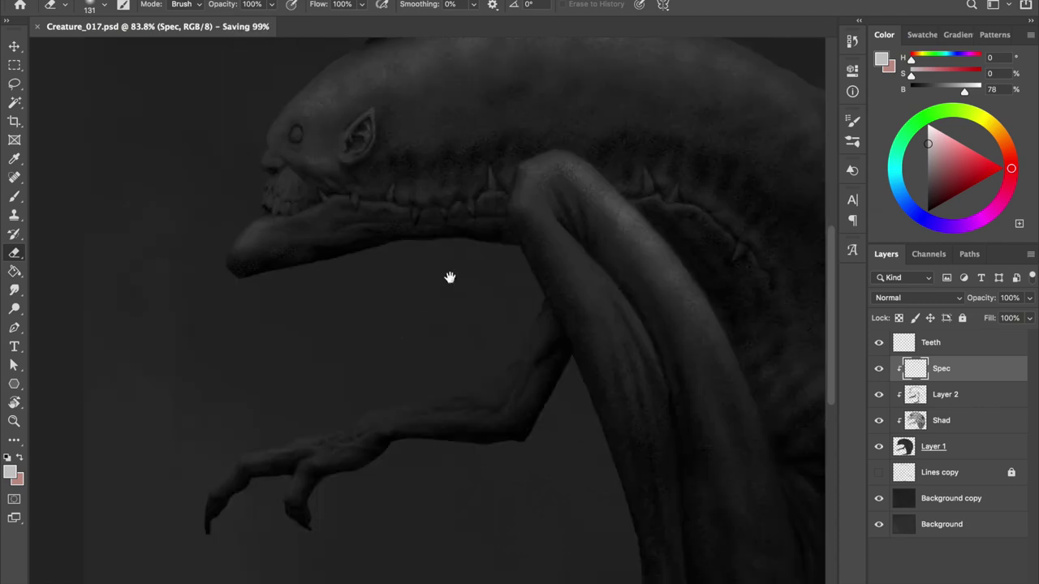
- Try and undo an arm highlight, then erase excess sheen on the arm
{"action": "scroll", "coordinate": [452, 283], "scroll_direction": "up", "scroll_amount": 2}
{"action": "key", "text": "b"}
{"action": "left_click_drag", "start_coordinate": [482, 215], "coordinate": [455, 167]}
{"action": "key", "text": "ctrl+z"}
{"action": "key", "text": "e"}
{"action": "left_click_drag", "start_coordinate": [579, 244], "coordinate": [552, 225]}
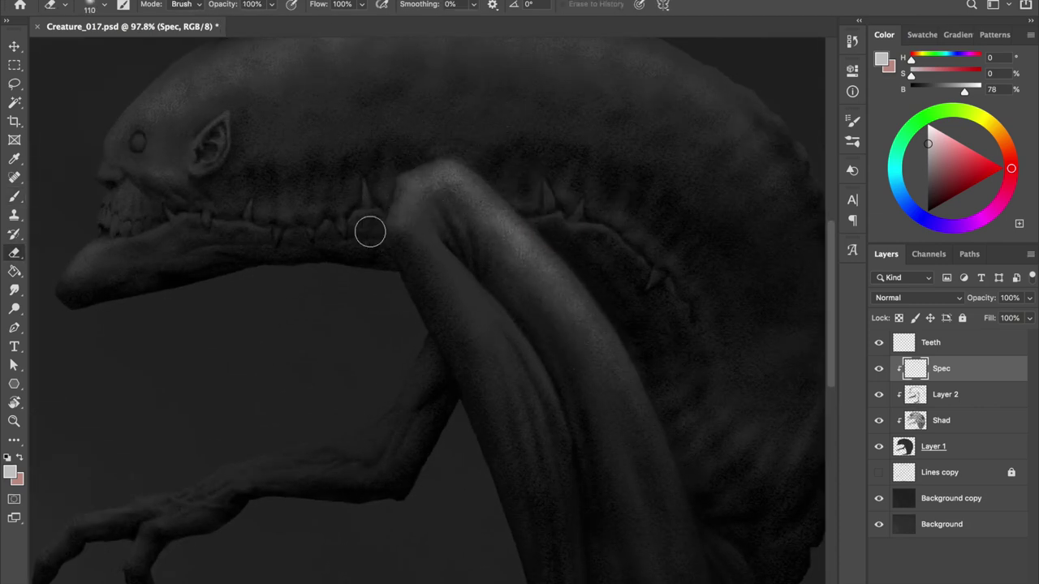
{"action": "mouse_move", "coordinate": [454, 203]}
{"action": "left_mouse_down"}
{"action": "mouse_move", "coordinate": [422, 204]}
{"action": "mouse_move", "coordinate": [476, 204]}
{"action": "left_mouse_up"}
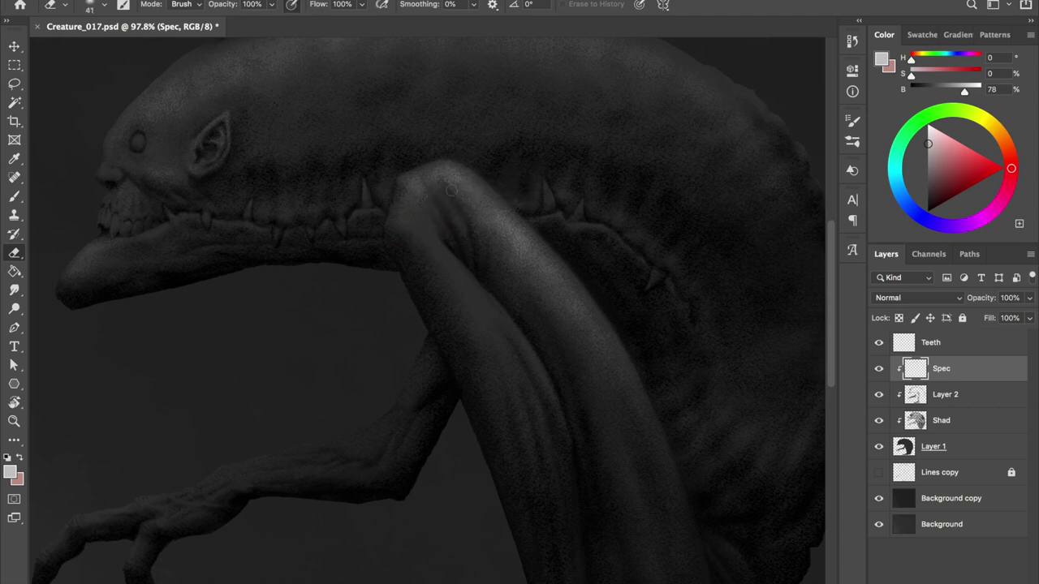
- Paint a light speckled stroke on the arm in mirrored view, then undo it
{"action": "key", "text": "ctrl+shift+h"}
{"action": "scroll", "coordinate": [440, 144], "scroll_direction": "up", "scroll_amount": 2}
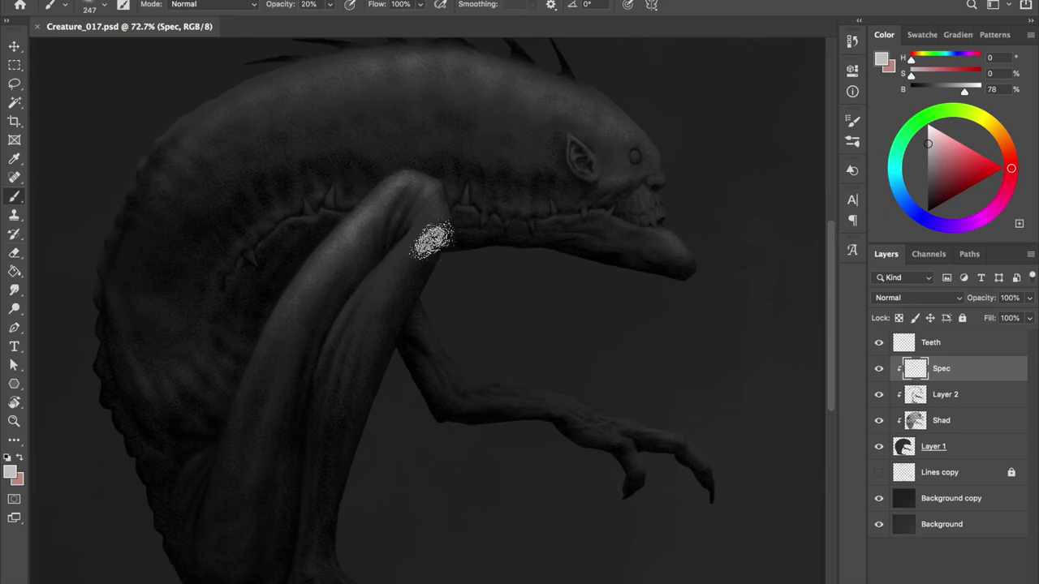
{"action": "scroll", "coordinate": [389, 359], "scroll_direction": "up", "scroll_amount": 2}
{"action": "key", "text": "b"}
{"action": "key", "text": "2"}
{"action": "left_click_drag", "start_coordinate": [409, 276], "coordinate": [458, 300]}
{"action": "key", "text": "ctrl+z"}
- Erase part of the arm's upper highlight with a progressively smaller eraser
{"action": "key", "text": "e"}
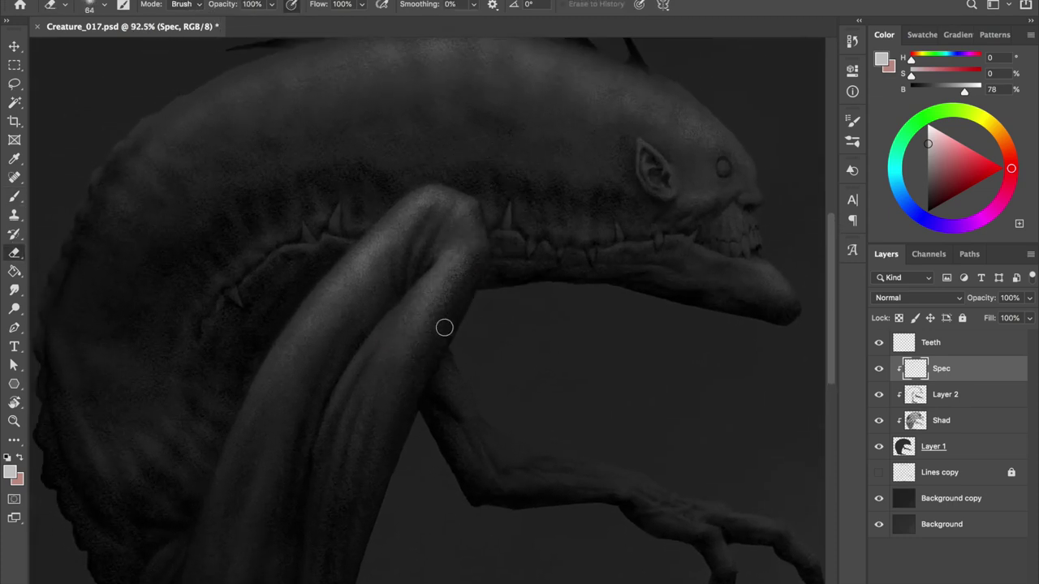
{"action": "key", "text": "bracketleft"}
{"action": "key", "text": "bracketleft"}
{"action": "key", "text": "bracketleft"}
{"action": "key", "text": "h"}
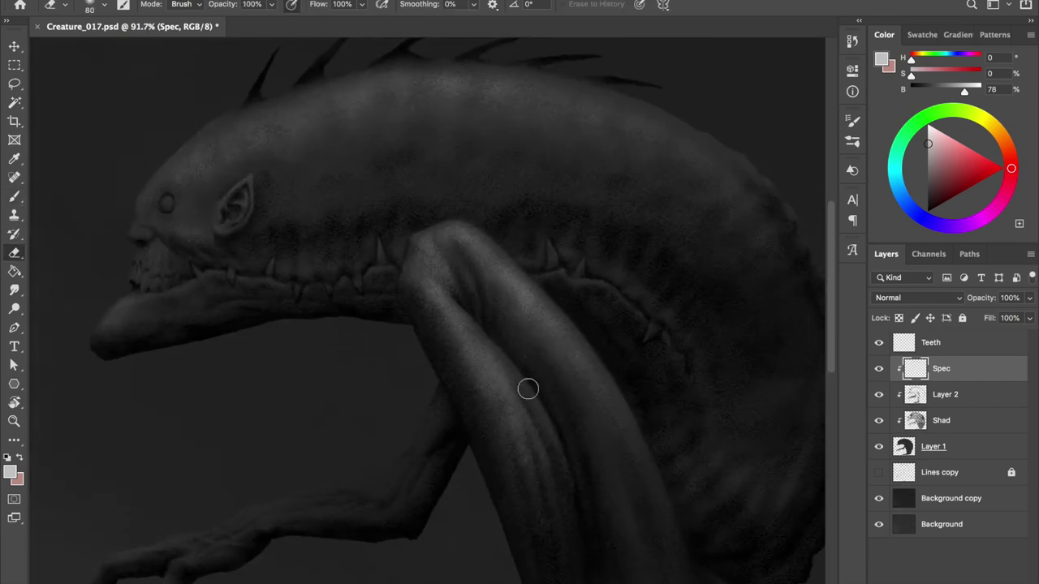
{"action": "key", "text": "bracketleft"}
{"action": "key", "text": "bracketleft"}
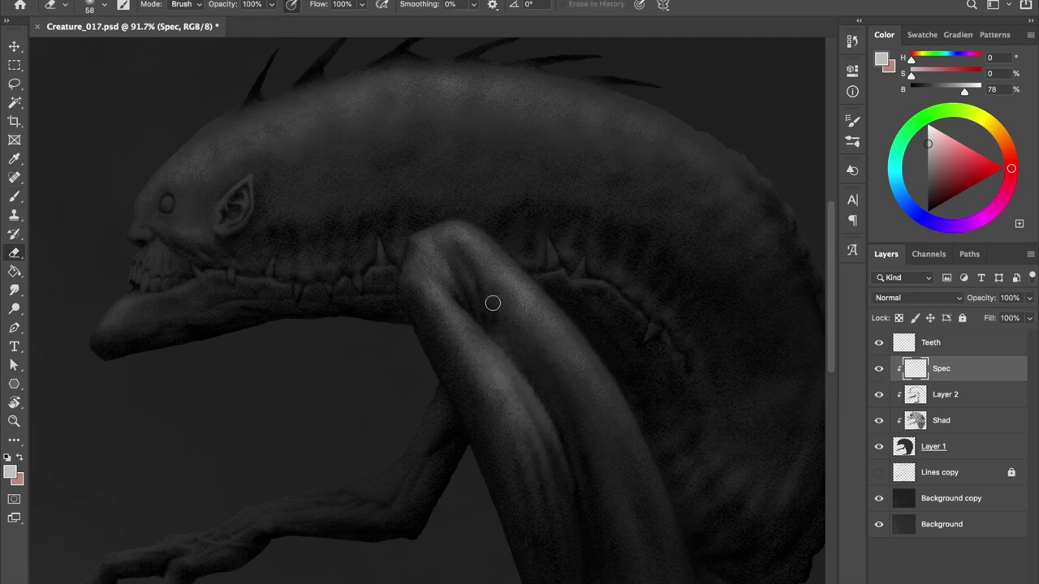
{"action": "key", "text": "bracketleft"}
{"action": "key", "text": "bracketleft"}
{"action": "key", "text": "bracketleft"}
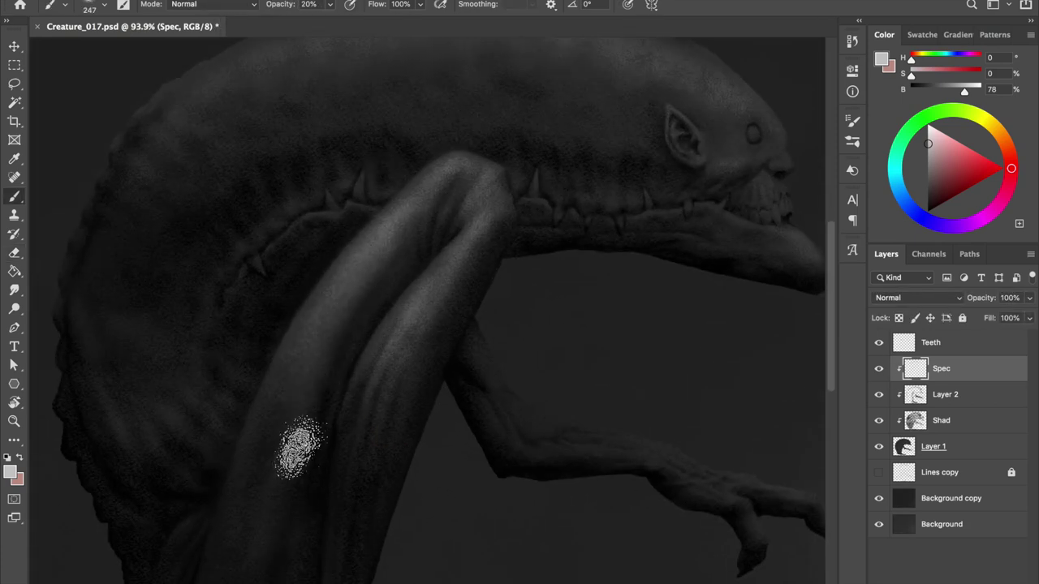
{"action": "left_click_drag", "start_coordinate": [288, 335], "coordinate": [303, 292]}
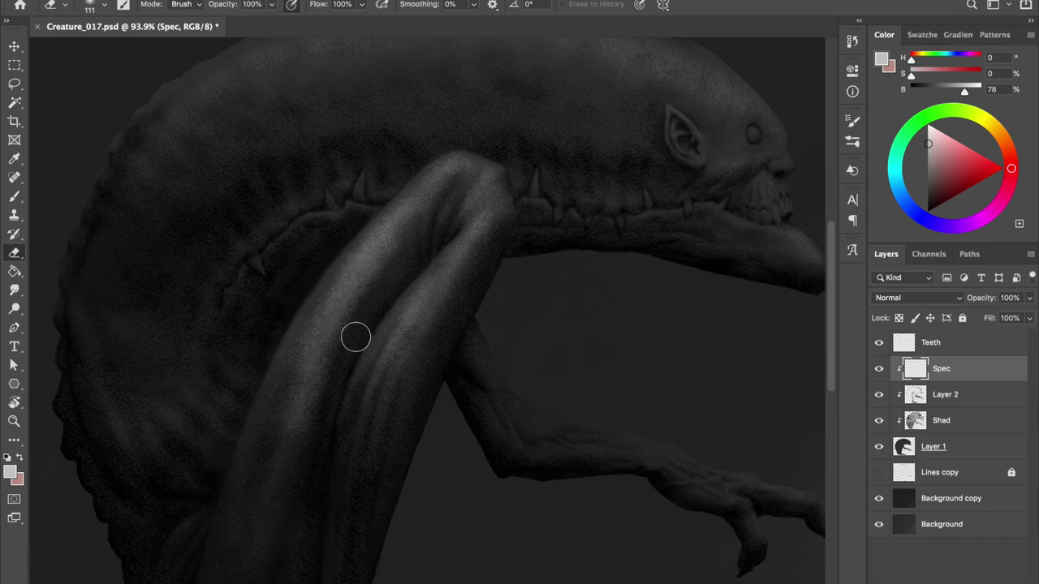
- Save, toggle the Spec layer to check the grain, and lighten the upper back
{"action": "key", "text": "ctrl+s"}
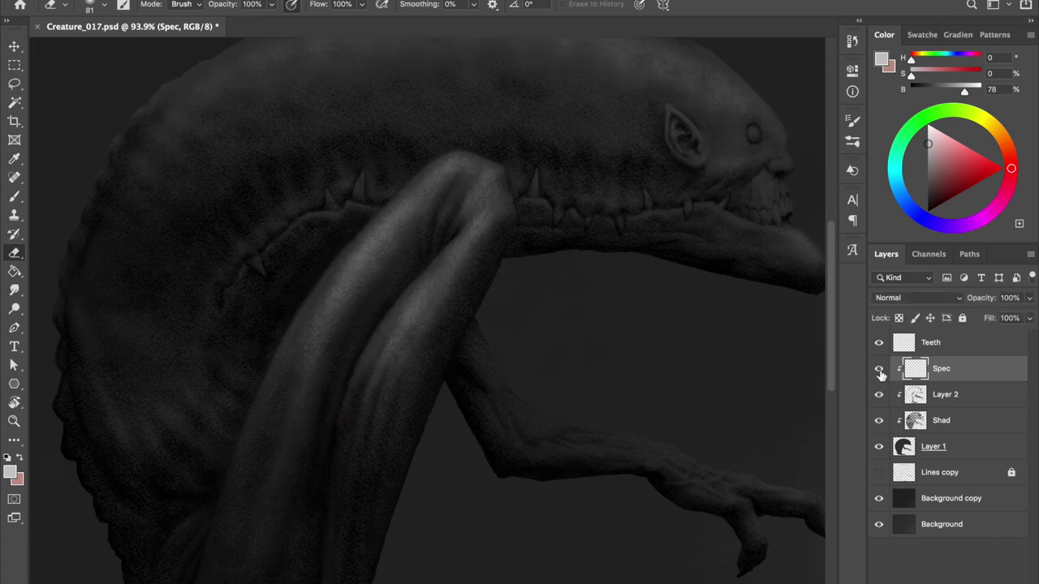
{"action": "scroll", "coordinate": [603, 309], "scroll_direction": "down", "scroll_amount": 2}
{"action": "key", "text": "h"}
{"action": "scroll", "coordinate": [552, 243], "scroll_direction": "up", "scroll_amount": 2}
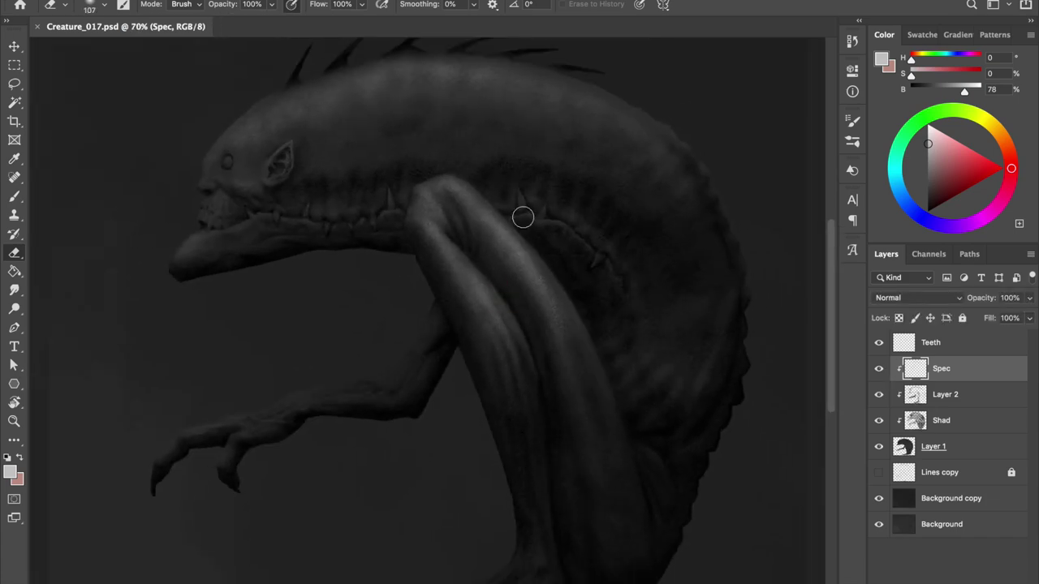
{"action": "left_click", "coordinate": [878, 368]}
{"action": "key", "text": "b"}
{"action": "left_click_drag", "start_coordinate": [357, 166], "coordinate": [519, 146]}
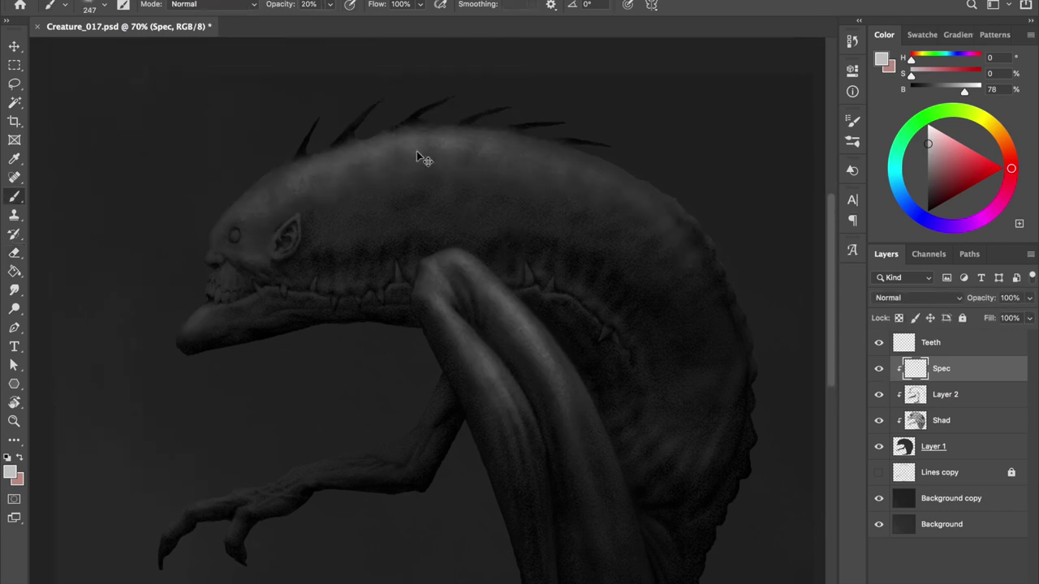
- Refine the upper-back sheen with a smaller eraser and reselect a brush tip
{"action": "key", "text": "e"}
{"action": "scroll", "coordinate": [333, 138], "scroll_direction": "up", "scroll_amount": 3}
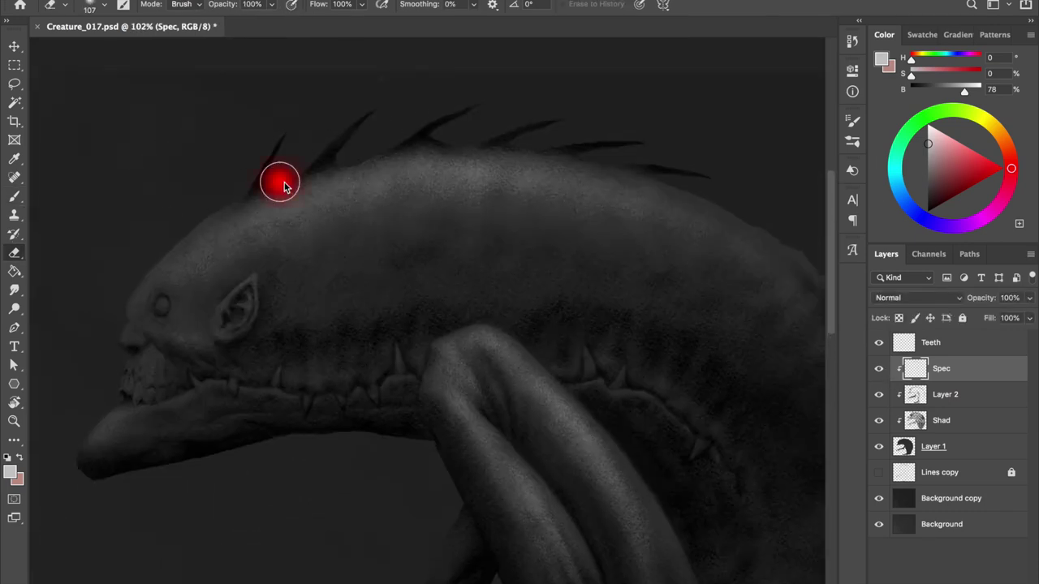
{"action": "scroll", "coordinate": [596, 232], "scroll_direction": "down", "scroll_amount": 3}
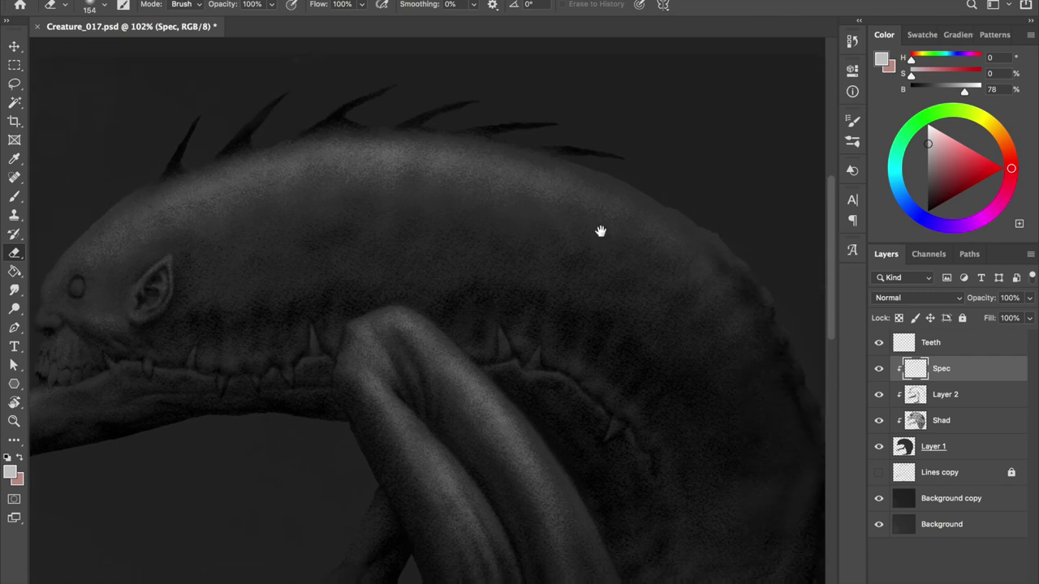
{"action": "key", "text": "bracketleft"}
{"action": "key", "text": "bracketleft"}
{"action": "key", "text": "bracketleft"}
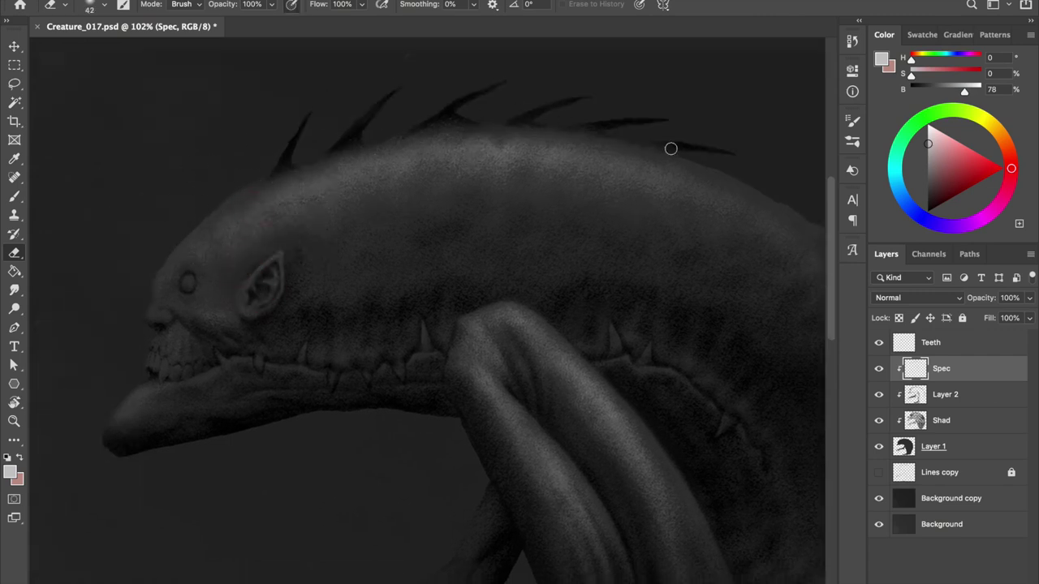
{"action": "right_click", "coordinate": [800, 219]}
{"action": "key", "text": "Escape"}
{"action": "key", "text": "b"}
{"action": "right_click", "coordinate": [799, 219]}
{"action": "key", "text": "Return"}
- Set up a white brush at size 80 and about 60% opacity
{"action": "left_click_drag", "start_coordinate": [557, 179], "coordinate": [615, 93]}
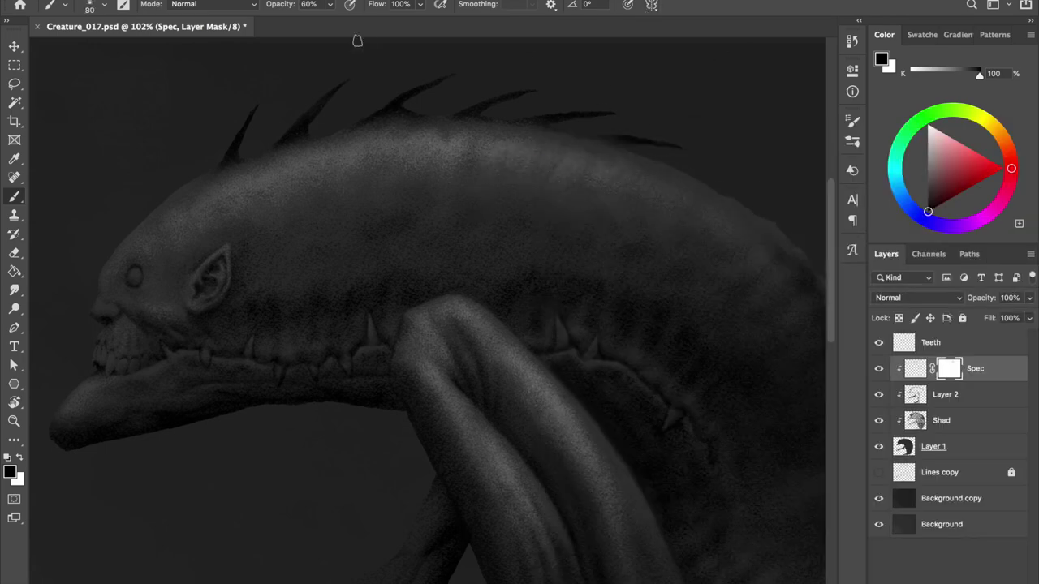
{"action": "key", "text": "x"}
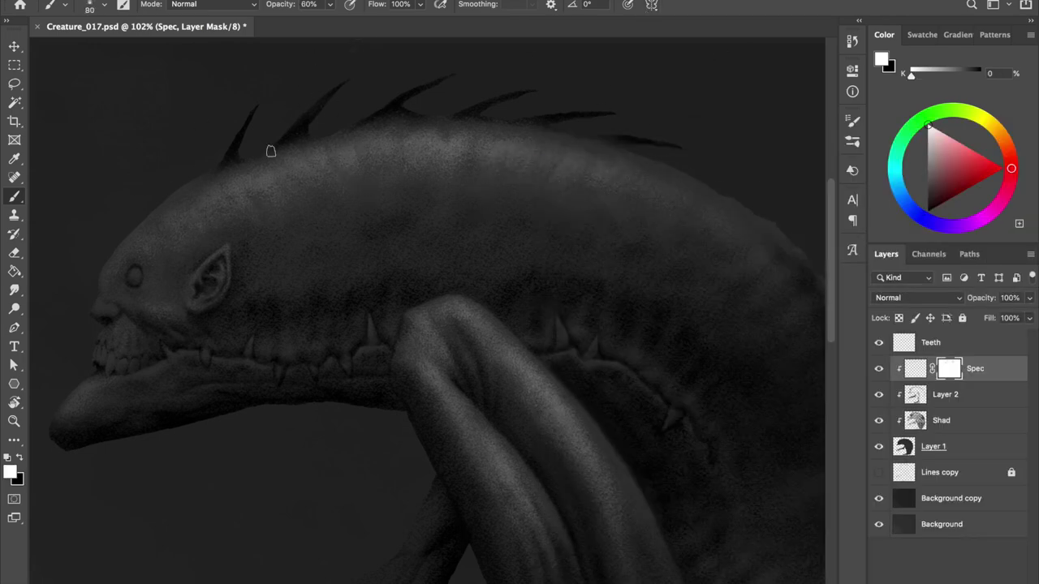
{"action": "scroll", "coordinate": [565, 178], "scroll_direction": "down", "scroll_amount": 2}
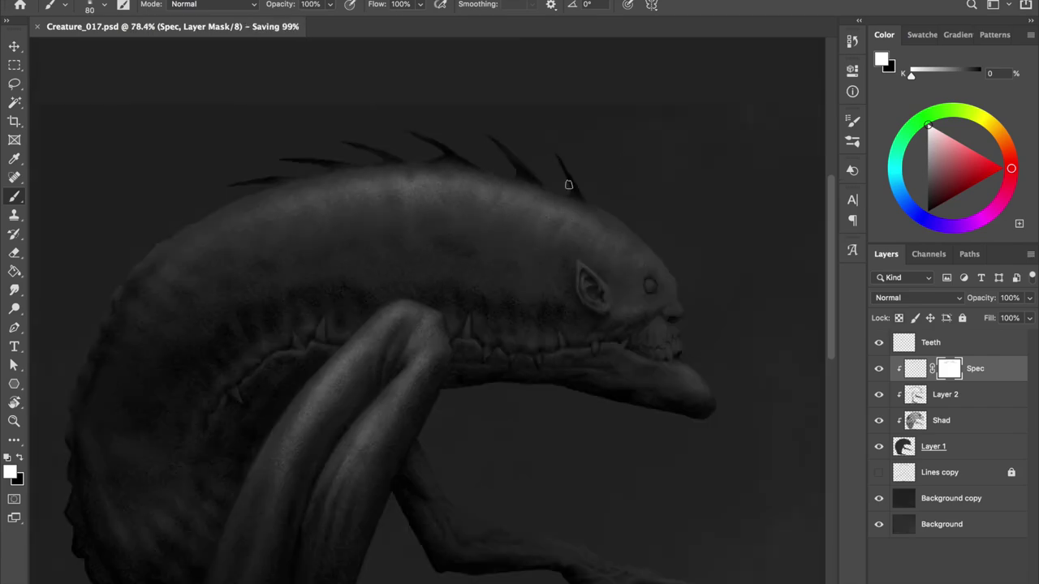
{"action": "scroll", "coordinate": [420, 168], "scroll_direction": "up", "scroll_amount": 2}
{"action": "scroll", "coordinate": [642, 329], "scroll_direction": "up", "scroll_amount": 3}
{"action": "key", "text": "ctrl+2"}
{"action": "left_click_drag", "start_coordinate": [642, 329], "coordinate": [370, 369]}
{"action": "left_click_drag", "start_coordinate": [665, 331], "coordinate": [649, 308]}
- Erase highlights around the teeth and muzzle with a size-32 eraser
{"action": "key", "text": "e"}
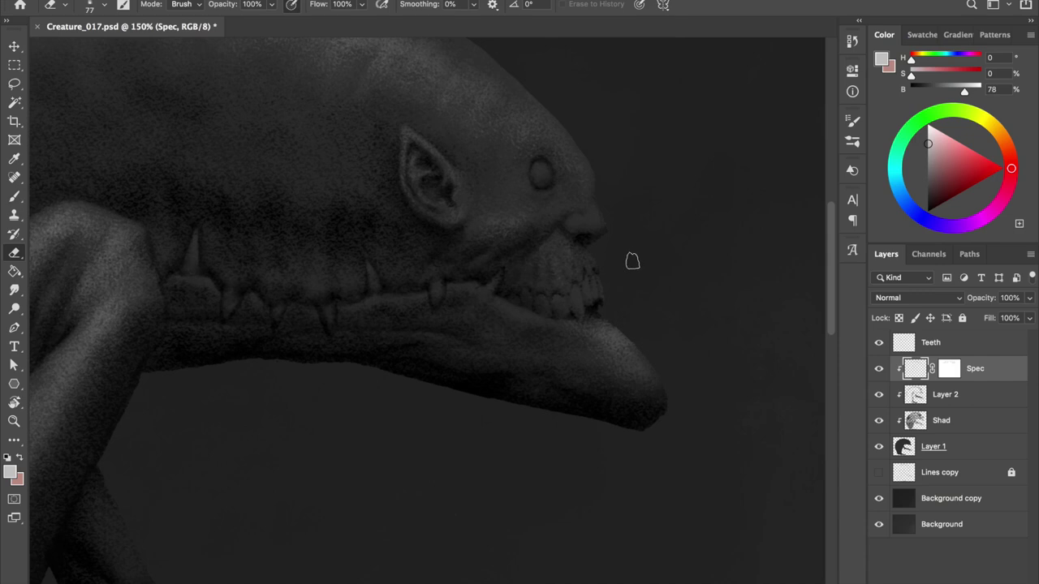
{"action": "left_click_drag", "start_coordinate": [641, 325], "coordinate": [533, 238]}
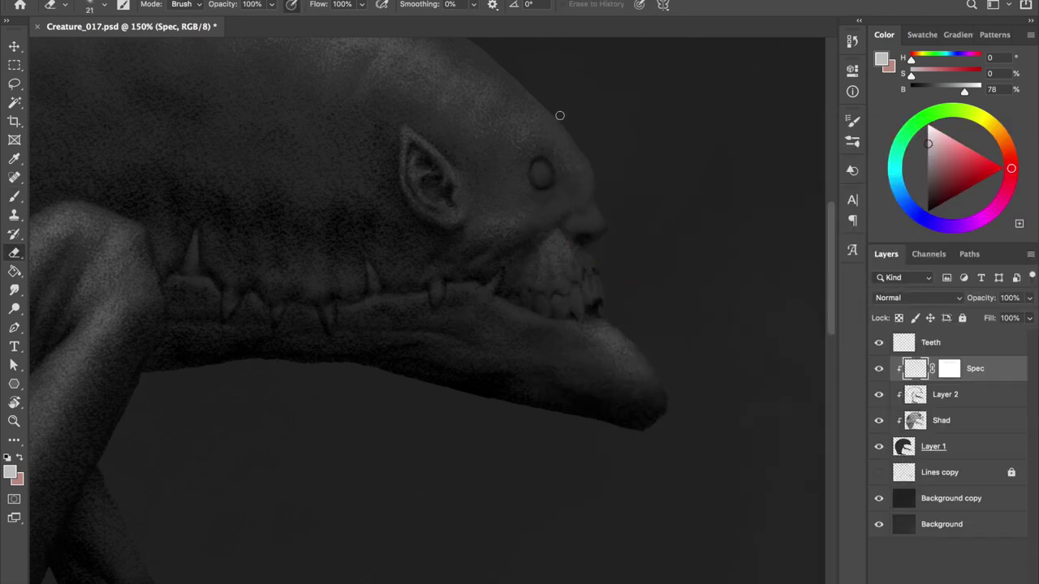
{"action": "left_click_drag", "start_coordinate": [545, 244], "coordinate": [557, 221]}
{"action": "scroll", "coordinate": [540, 242], "scroll_direction": "down", "scroll_amount": 1}
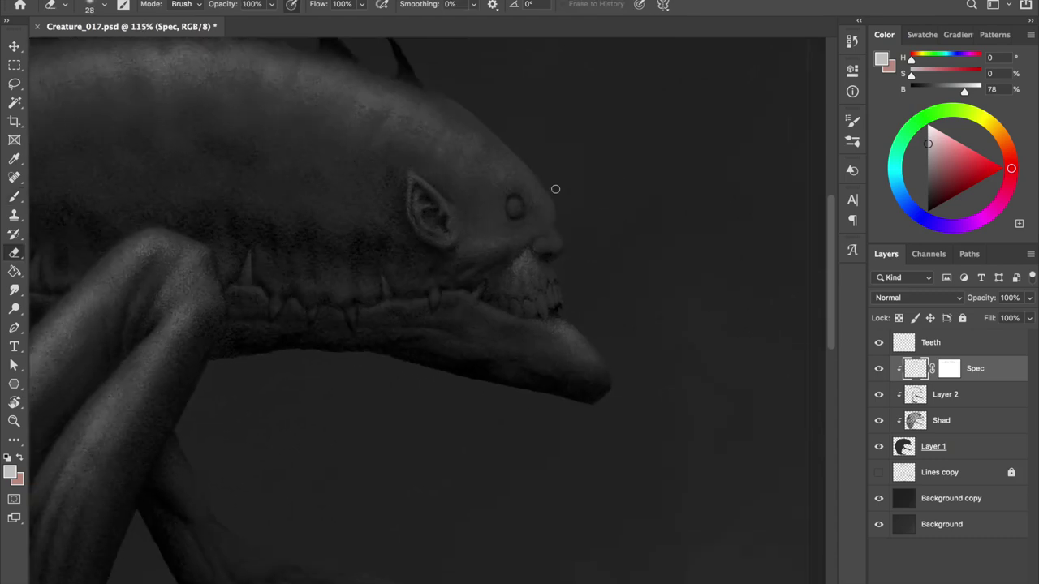
- Lasso a highlight area on top of the head onto a new clipped layer
{"action": "key", "text": "b"}
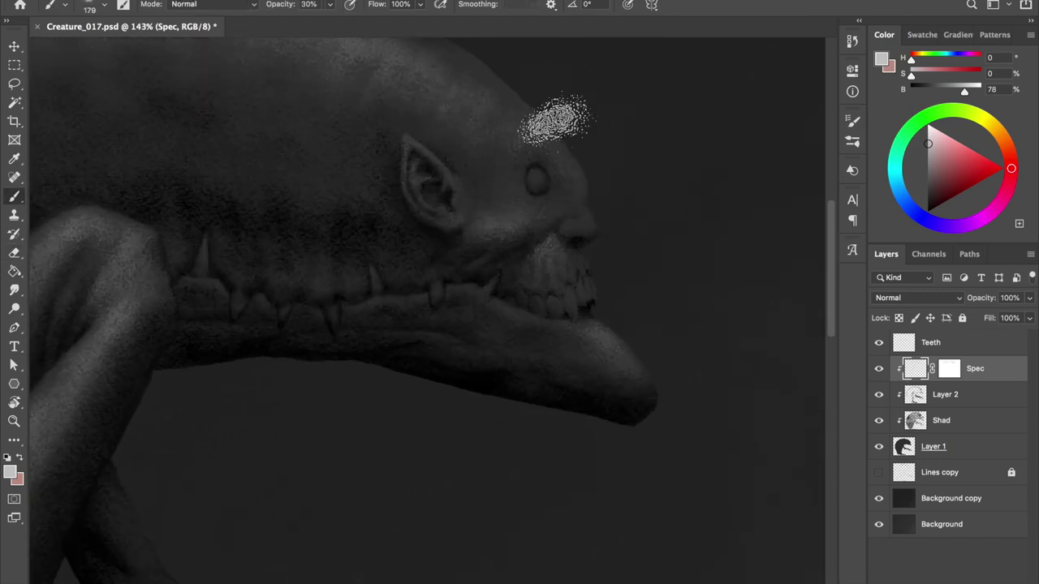
{"action": "key", "text": "l"}
{"action": "left_click_drag", "start_coordinate": [580, 93], "coordinate": [487, 193]}
{"action": "key", "text": "ctrl+j"}
{"action": "key", "text": "b"}
{"action": "key", "text": "ctrl+alt+g"}
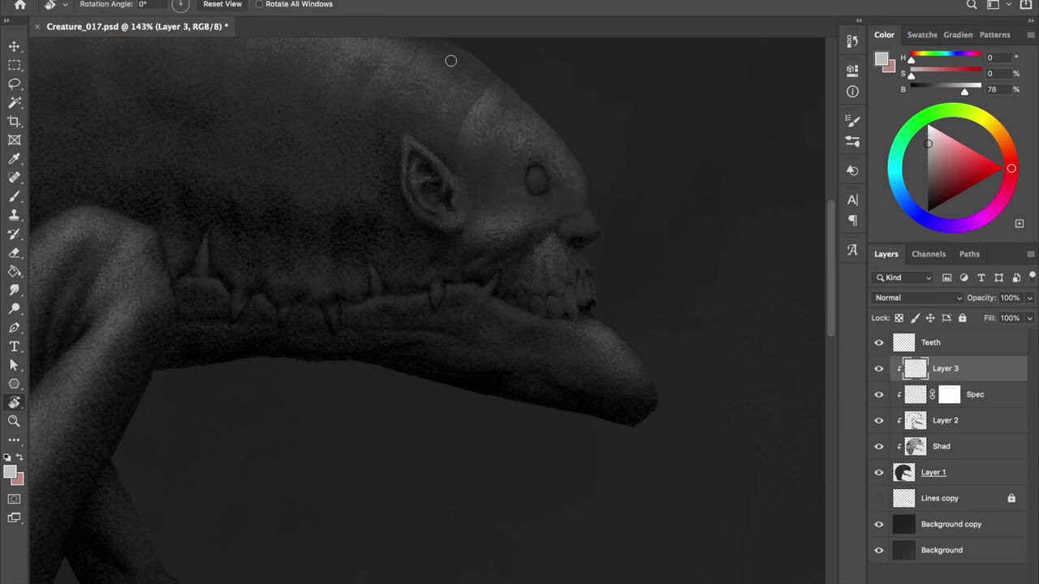
- Refine with a size-27 eraser and merge the highlight layer into Spec, choosing Preserve
{"action": "key", "text": "e"}
{"action": "scroll", "coordinate": [527, 212], "scroll_direction": "down", "scroll_amount": 2}
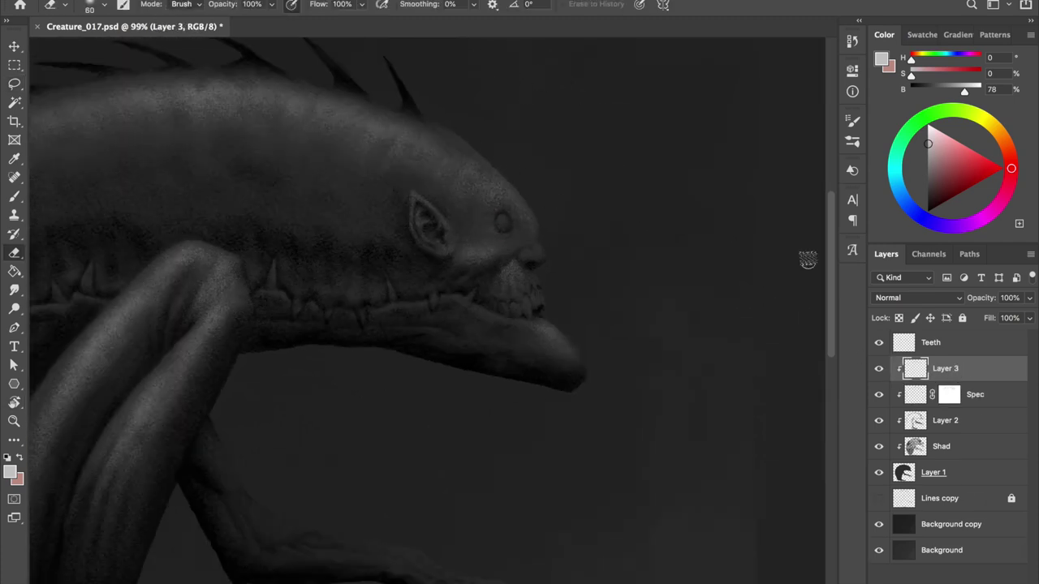
{"action": "left_click_drag", "start_coordinate": [515, 172], "coordinate": [495, 172]}
{"action": "key", "text": "ctrl+e"}
{"action": "left_click", "coordinate": [559, 195]}
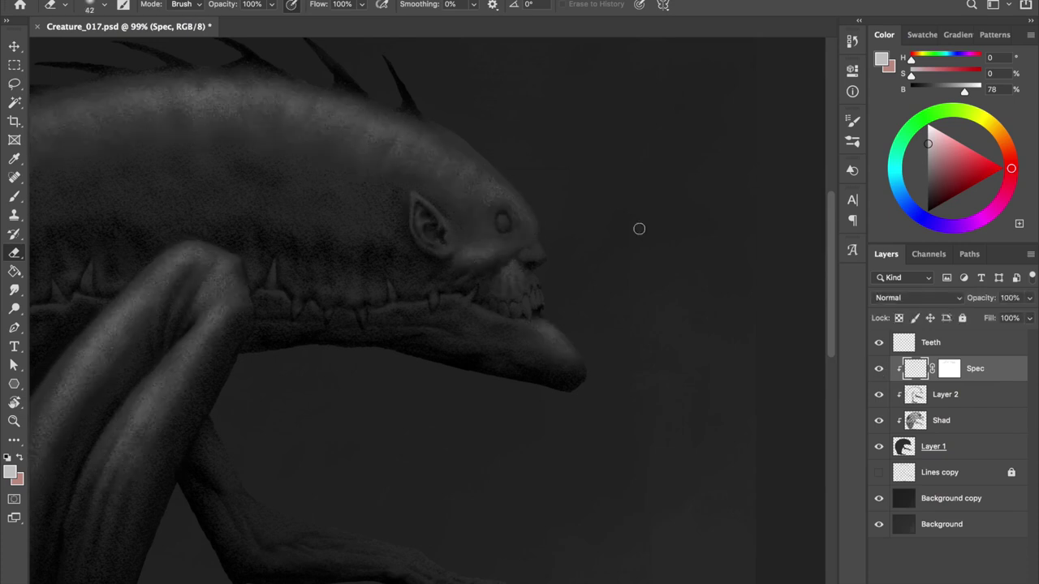
- Alternate between the 30% brush and eraser, then bring up the brush tip choices
{"action": "scroll", "coordinate": [598, 250], "scroll_direction": "down", "scroll_amount": 3}
{"action": "key", "text": "b"}
{"action": "scroll", "coordinate": [499, 139], "scroll_direction": "up", "scroll_amount": 3}
{"action": "scroll", "coordinate": [471, 206], "scroll_direction": "up", "scroll_amount": 3}
{"action": "key", "text": "e"}
{"action": "key", "text": "b"}
{"action": "right_click", "coordinate": [539, 175]}
- Set up a small plain round brush at 100% opacity and save the document
{"action": "left_click", "coordinate": [684, 332]}
{"action": "key", "text": "Return"}
{"action": "scroll", "coordinate": [563, 88], "scroll_direction": "up", "scroll_amount": 3}
{"action": "key", "text": "ctrl+s"}
{"action": "key", "text": "0"}
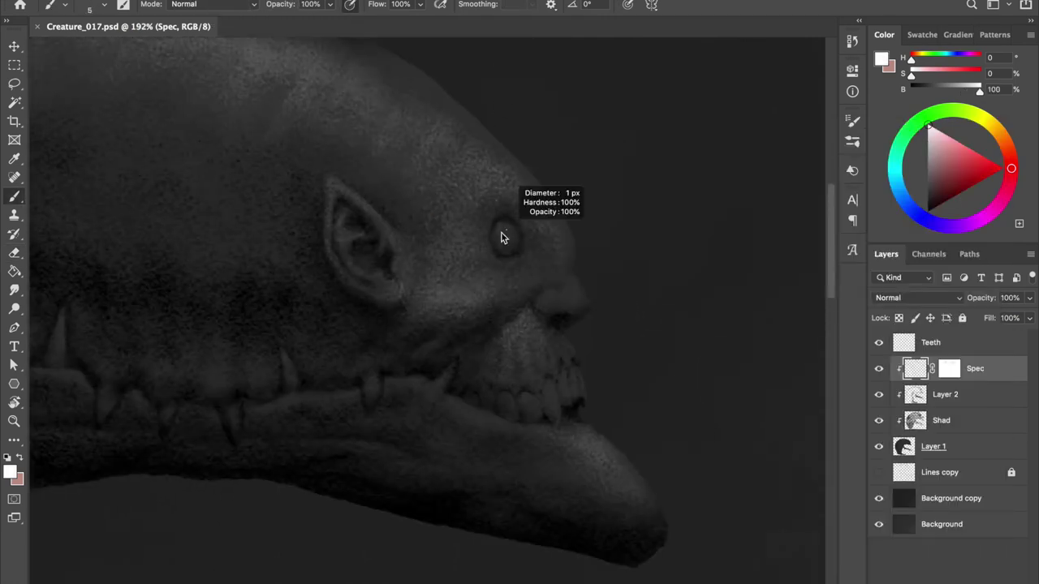
{"action": "key", "text": "["}
{"action": "key", "text": "["}
{"action": "key", "text": "["}
{"action": "scroll", "coordinate": [422, 327], "scroll_direction": "up", "scroll_amount": 2}
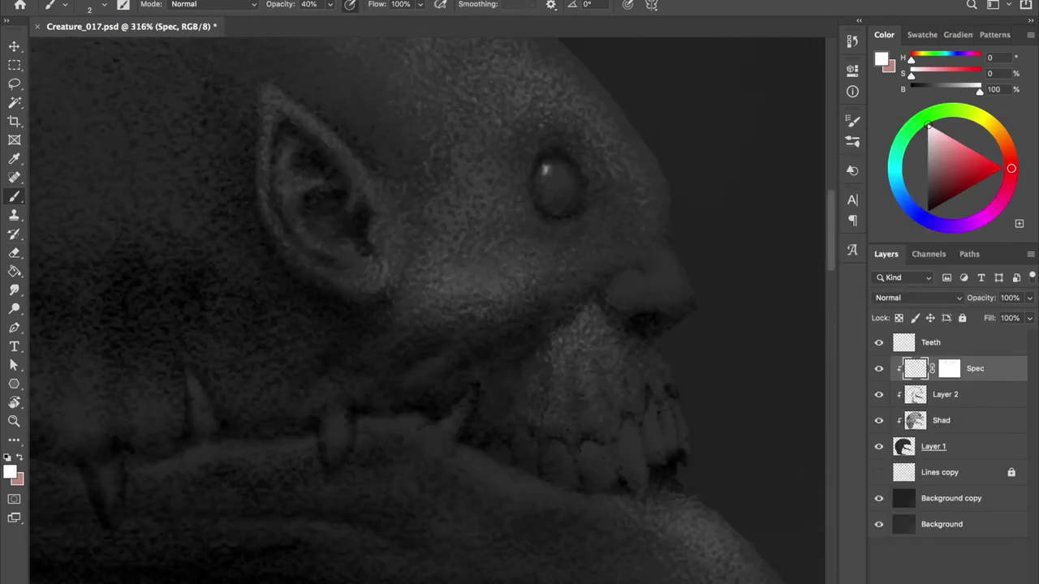
- Save again and paint a light highlight stroke on the lower part of the eye
{"action": "key", "text": "e"}
{"action": "scroll", "coordinate": [544, 175], "scroll_direction": "down", "scroll_amount": 2}
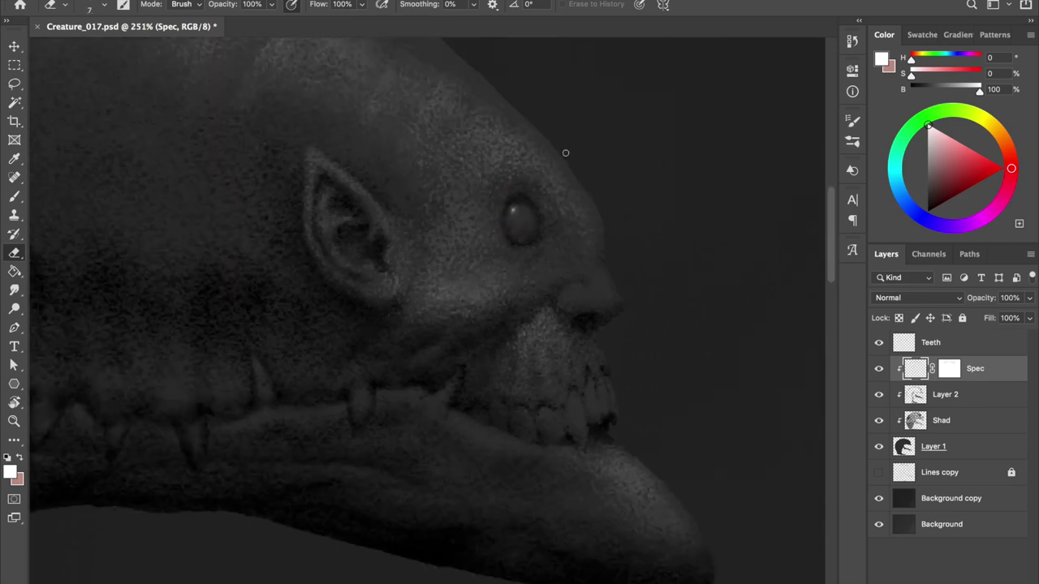
{"action": "key", "text": "l"}
{"action": "key", "text": "v"}
{"action": "scroll", "coordinate": [509, 141], "scroll_direction": "down", "scroll_amount": 2}
{"action": "scroll", "coordinate": [496, 211], "scroll_direction": "up", "scroll_amount": 2}
{"action": "key", "text": "ctrl+s"}
{"action": "scroll", "coordinate": [568, 176], "scroll_direction": "down", "scroll_amount": 2}
{"action": "key", "text": "b"}
{"action": "scroll", "coordinate": [560, 211], "scroll_direction": "up", "scroll_amount": 2}
{"action": "scroll", "coordinate": [553, 234], "scroll_direction": "up", "scroll_amount": 2}
{"action": "mouse_move", "coordinate": [553, 235]}
{"action": "left_mouse_down"}
{"action": "mouse_move", "coordinate": [575, 182]}
{"action": "mouse_move", "coordinate": [567, 212]}
{"action": "left_mouse_up"}
- Trim the eye stroke with the eraser and brighten the lower eye at low opacity
{"action": "key", "text": "e"}
{"action": "key", "text": "b"}
{"action": "key", "text": "e"}
{"action": "key", "text": "l"}
{"action": "key", "text": "e"}
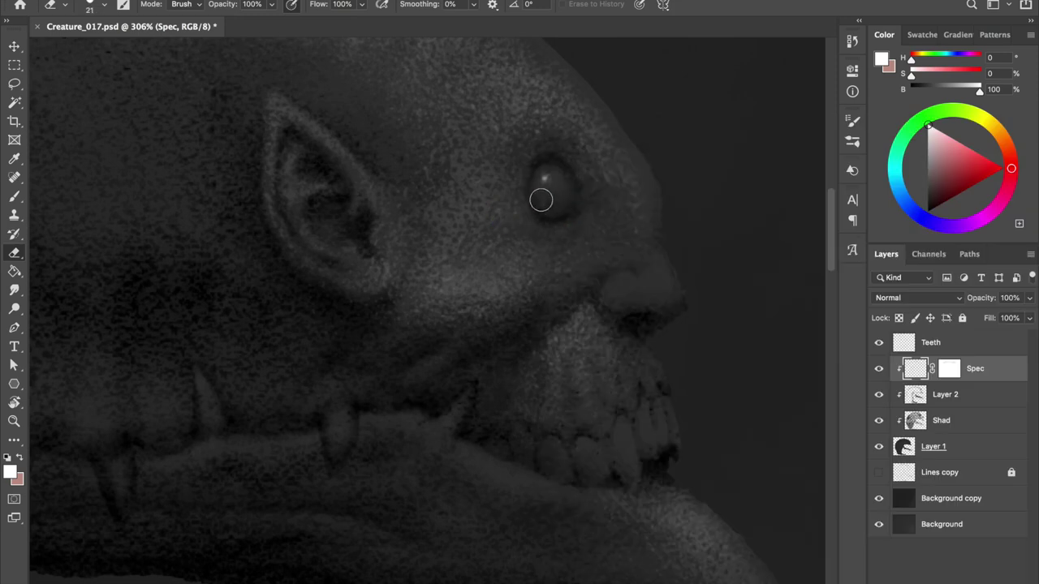
{"action": "key", "text": "b"}
{"action": "mouse_move", "coordinate": [565, 202]}
{"action": "left_mouse_down"}
{"action": "mouse_move", "coordinate": [556, 216]}
{"action": "mouse_move", "coordinate": [541, 204]}
{"action": "left_mouse_up"}
- Darken the eye rim with a near-black colour, then sample a mid-grey for smudging
{"action": "key", "text": "e"}
{"action": "key", "text": "b"}
{"action": "left_click", "coordinate": [544, 203], "text": "alt"}
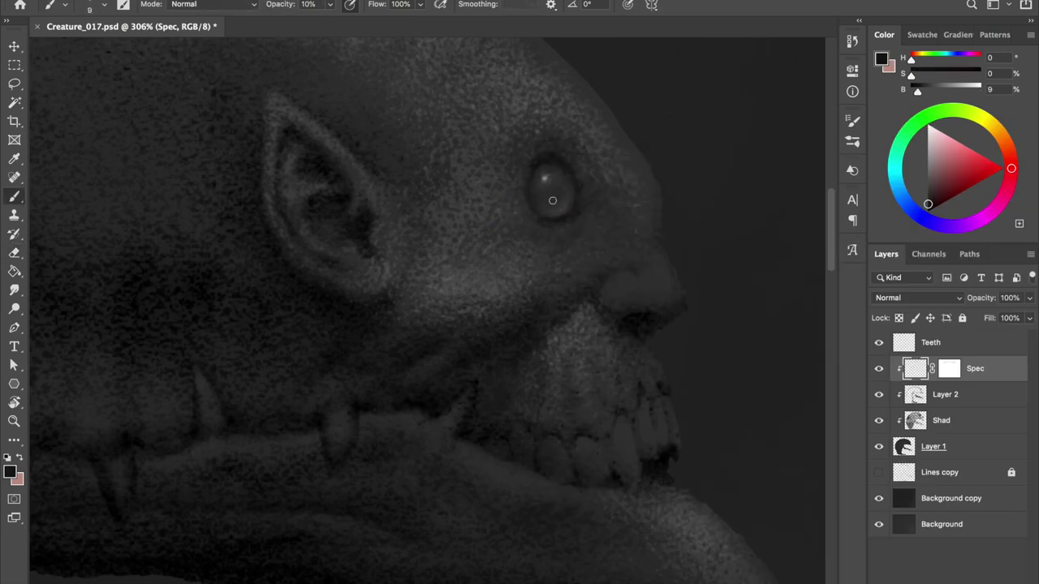
{"action": "scroll", "coordinate": [553, 208], "scroll_direction": "down", "scroll_amount": 5}
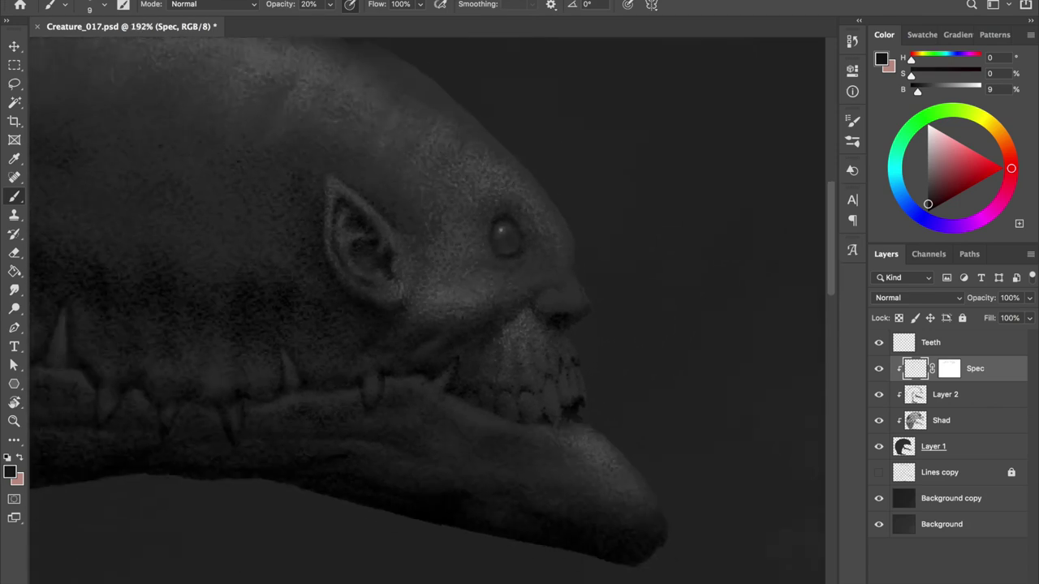
{"action": "scroll", "coordinate": [559, 149], "scroll_direction": "up", "scroll_amount": 5}
{"action": "key", "text": "e"}
{"action": "key", "text": "b"}
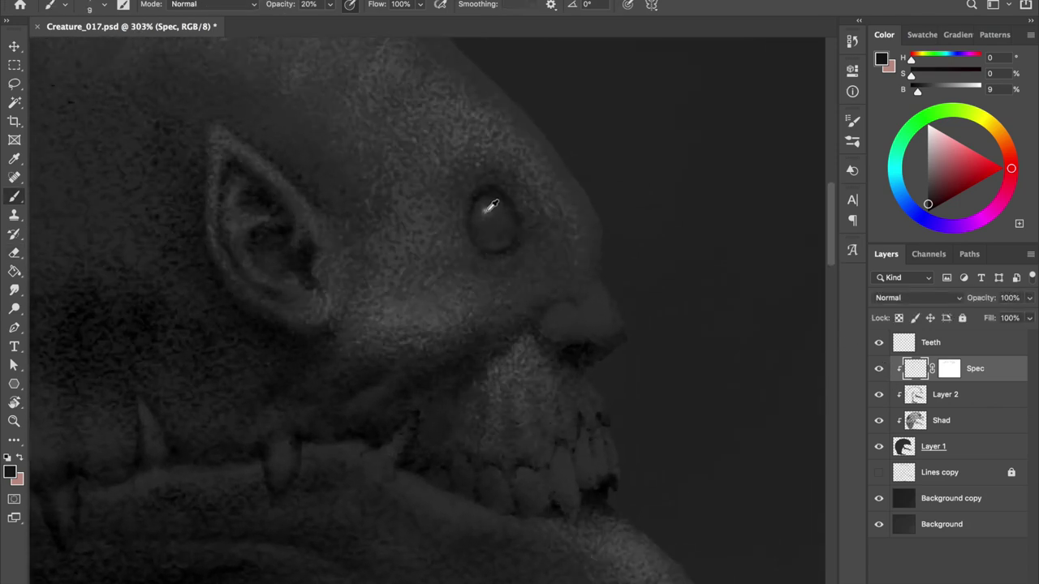
{"action": "left_click", "coordinate": [487, 235], "text": "alt"}
{"action": "key", "text": "r"}
- Set the tip size to 22 px
{"action": "right_click", "coordinate": [438, 244]}
{"action": "type", "text": "22"}
{"action": "key", "text": "Return"}
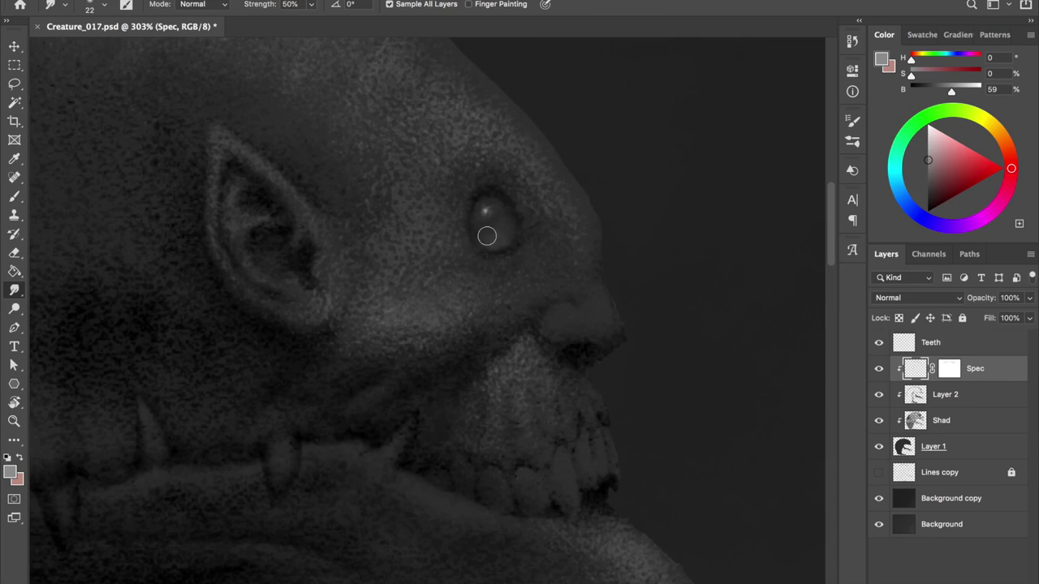
{"action": "scroll", "coordinate": [488, 236], "scroll_direction": "down", "scroll_amount": 5}
{"action": "scroll", "coordinate": [525, 181], "scroll_direction": "up", "scroll_amount": 6}
- Set the eraser tip to 39 px, shrink it slightly, and pick a large scatter brush tip
{"action": "key", "text": "e"}
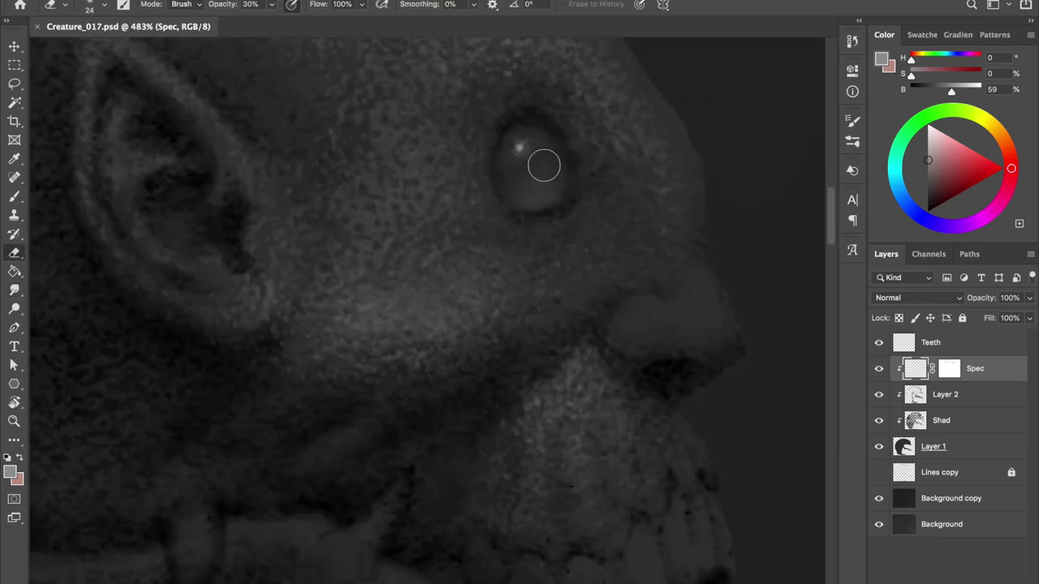
{"action": "scroll", "coordinate": [693, 292], "scroll_direction": "down", "scroll_amount": 4}
{"action": "scroll", "coordinate": [568, 276], "scroll_direction": "down", "scroll_amount": 2}
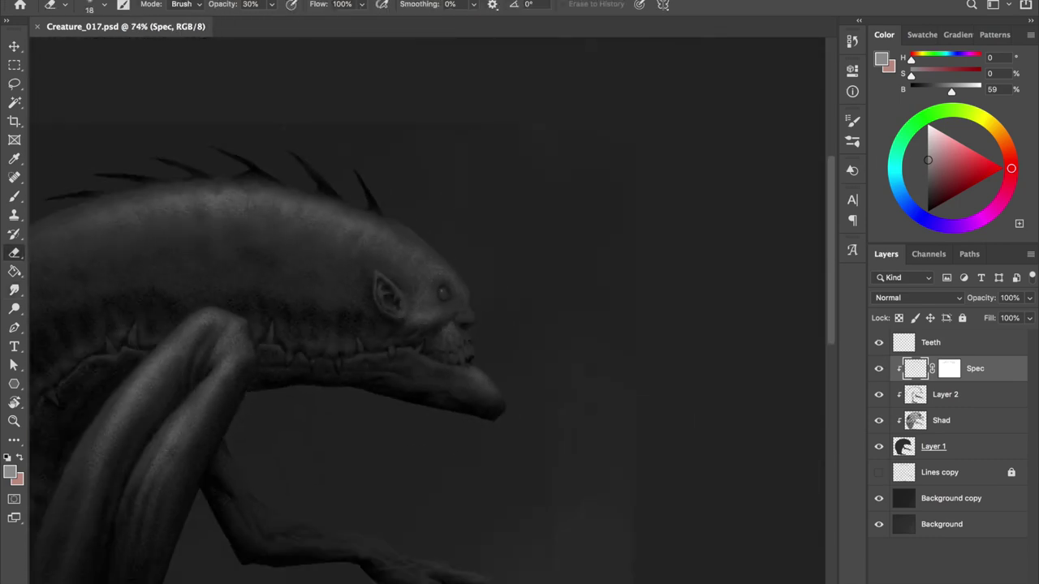
{"action": "scroll", "coordinate": [436, 254], "scroll_direction": "up", "scroll_amount": 2}
{"action": "scroll", "coordinate": [436, 254], "scroll_direction": "up", "scroll_amount": 1}
{"action": "right_click", "coordinate": [401, 265]}
{"action": "key", "text": "Escape"}
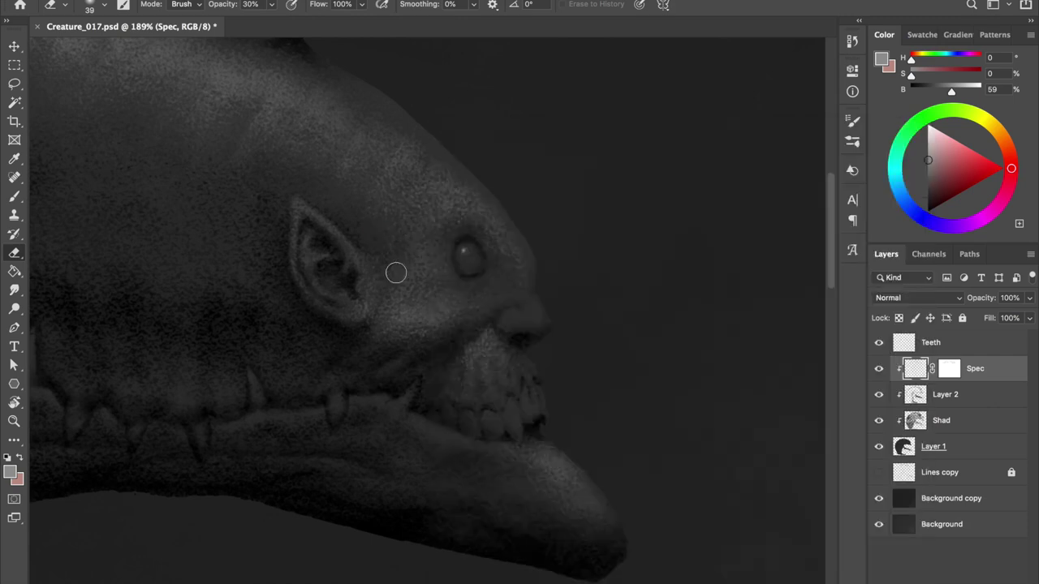
{"action": "key", "text": "bracketleft"}
{"action": "key", "text": "b"}
{"action": "right_click", "coordinate": [478, 273]}
- Paint speckled texture over the nose on a new layer clipped above Spec
{"action": "left_click_drag", "start_coordinate": [471, 305], "coordinate": [559, 316]}
{"action": "key", "text": "ctrl+shift+n"}
{"action": "key", "text": "Return"}
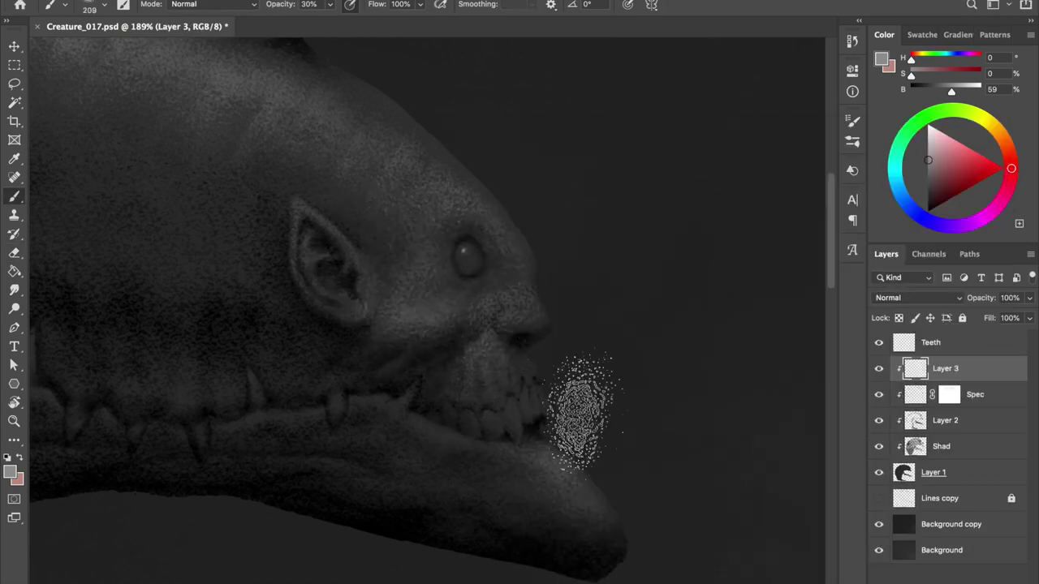
{"action": "key", "text": "e"}
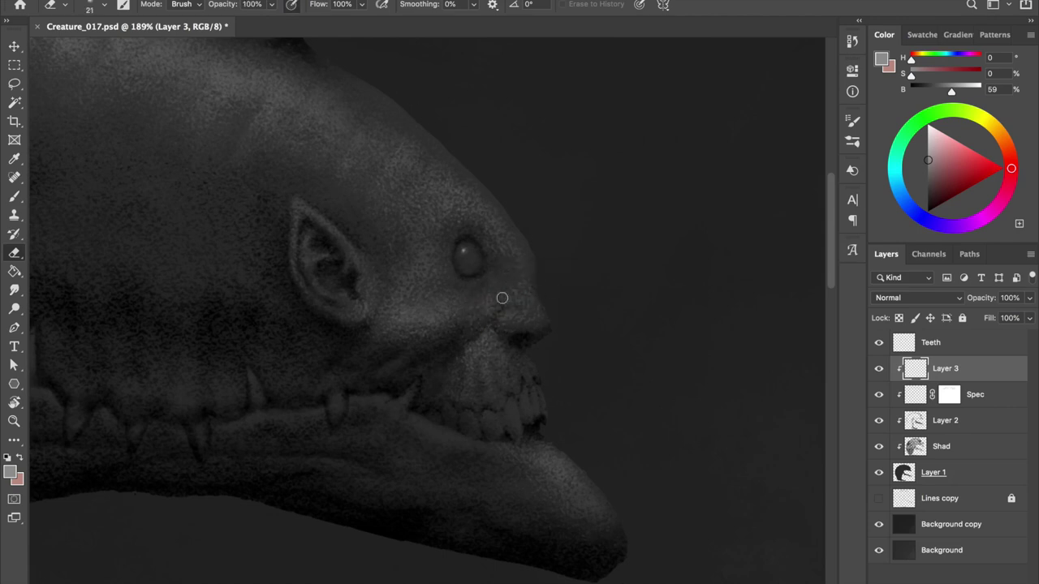
{"action": "key", "text": "b"}
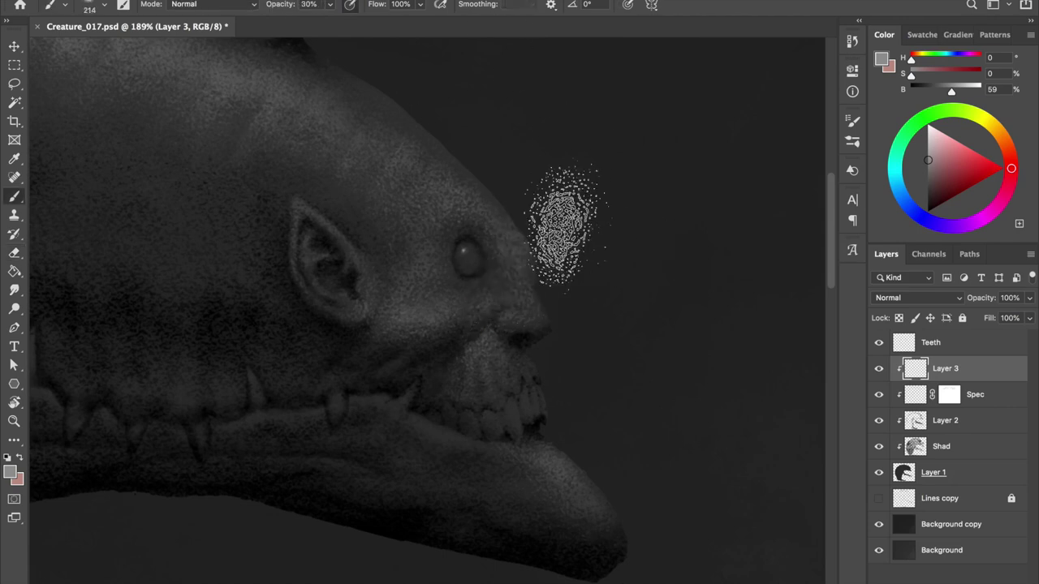
{"action": "key", "text": "e"}
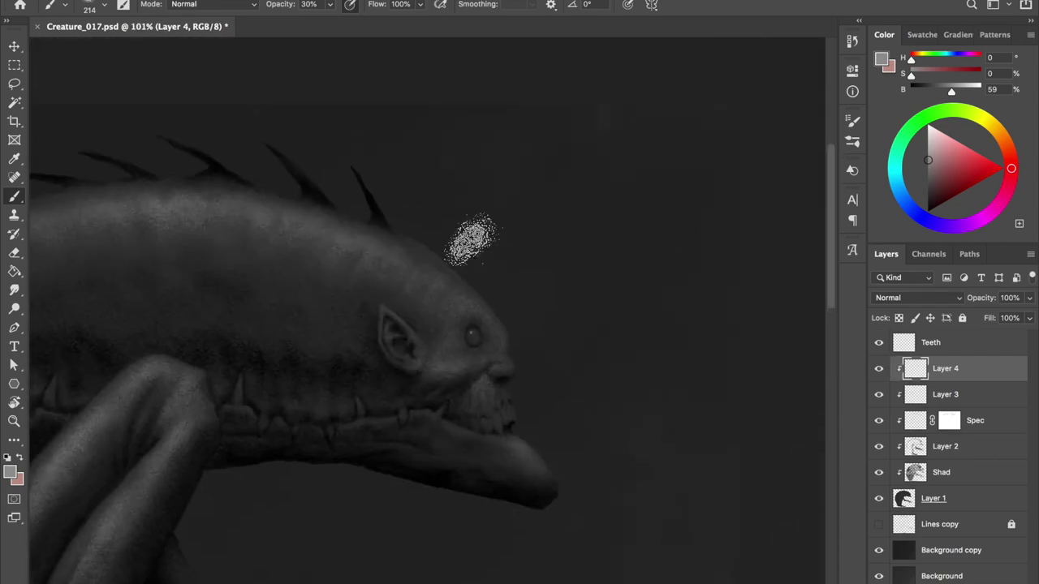
{"action": "key", "text": "e"}
{"action": "scroll", "coordinate": [549, 364], "scroll_direction": "up", "scroll_amount": 2}
{"action": "scroll", "coordinate": [519, 288], "scroll_direction": "up", "scroll_amount": 2}
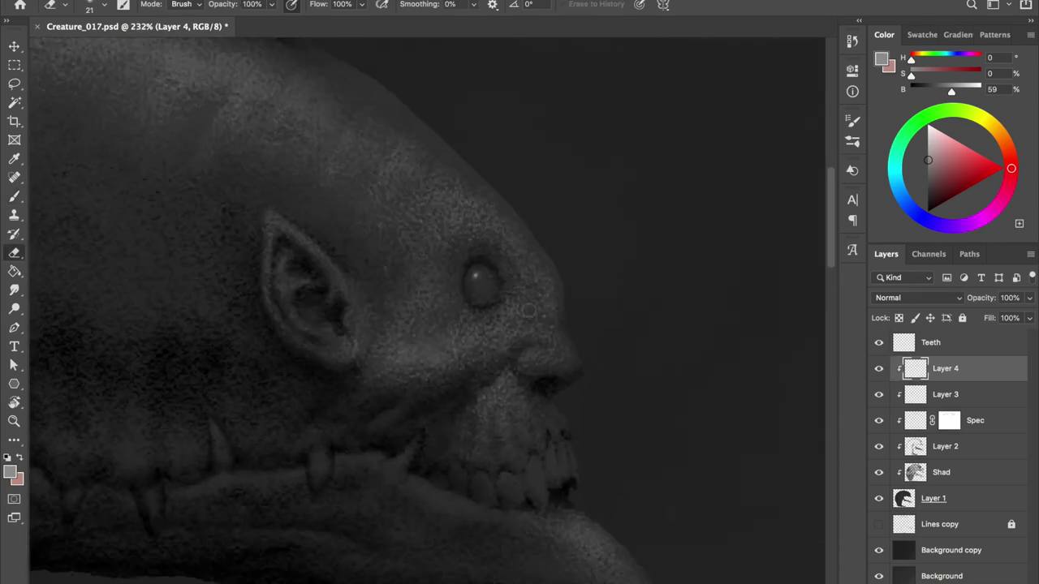
- Merge Layer 4 into Layer 3 and save the document
{"action": "key", "text": "alt+bracketleft"}
{"action": "left_click", "coordinate": [886, 372]}
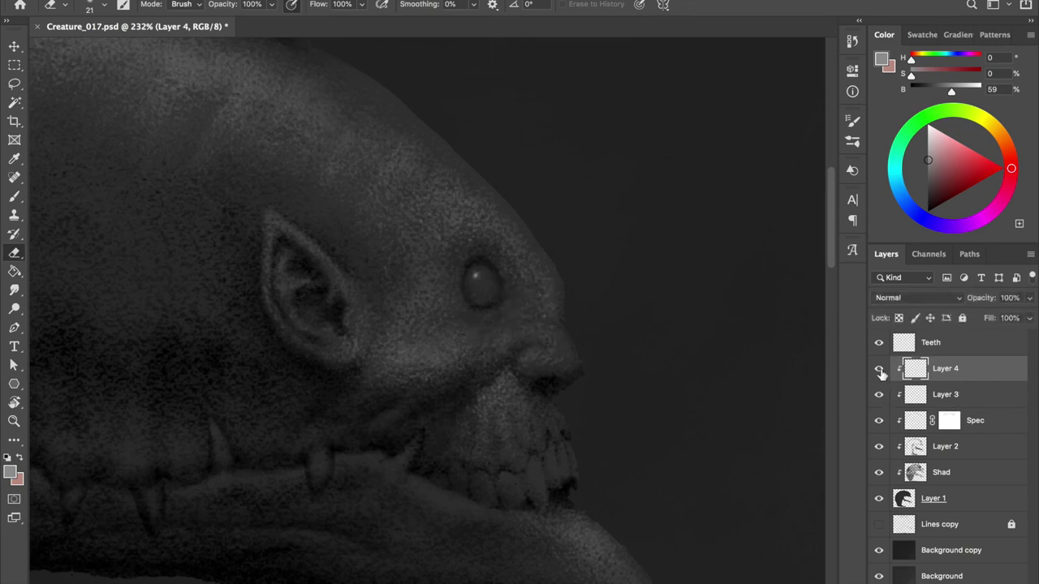
{"action": "scroll", "coordinate": [747, 365], "scroll_direction": "down", "scroll_amount": 2}
{"action": "scroll", "coordinate": [746, 365], "scroll_direction": "down", "scroll_amount": 2}
{"action": "key", "text": "ctrl+e"}
{"action": "key", "text": "ctrl+s"}
- Merge Layer 3 down into Spec while keeping Spec's mask
{"action": "scroll", "coordinate": [510, 167], "scroll_direction": "up", "scroll_amount": 2}
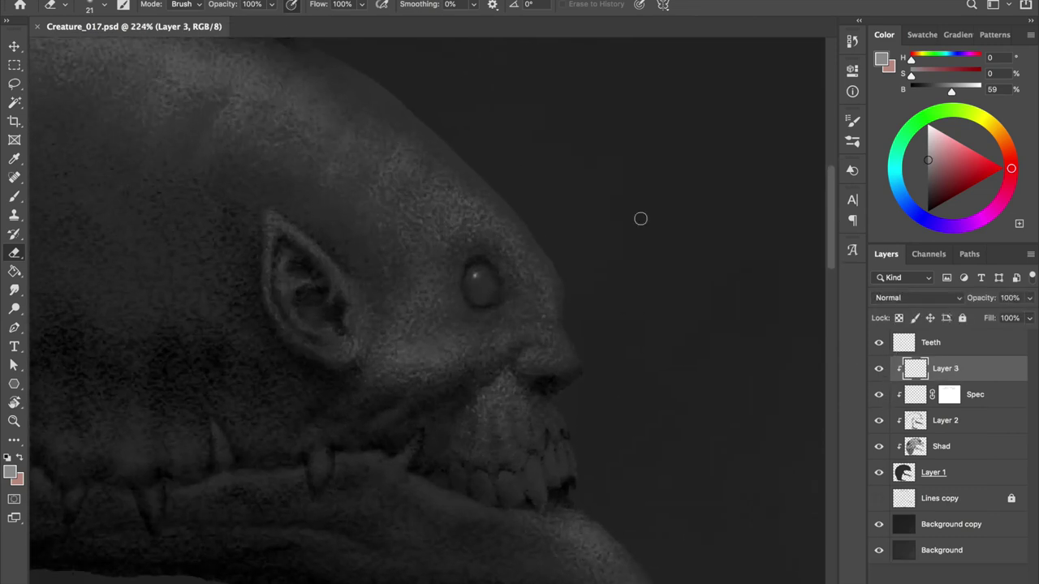
{"action": "key", "text": "ctrl+1"}
{"action": "key", "text": "ctrl+e"}
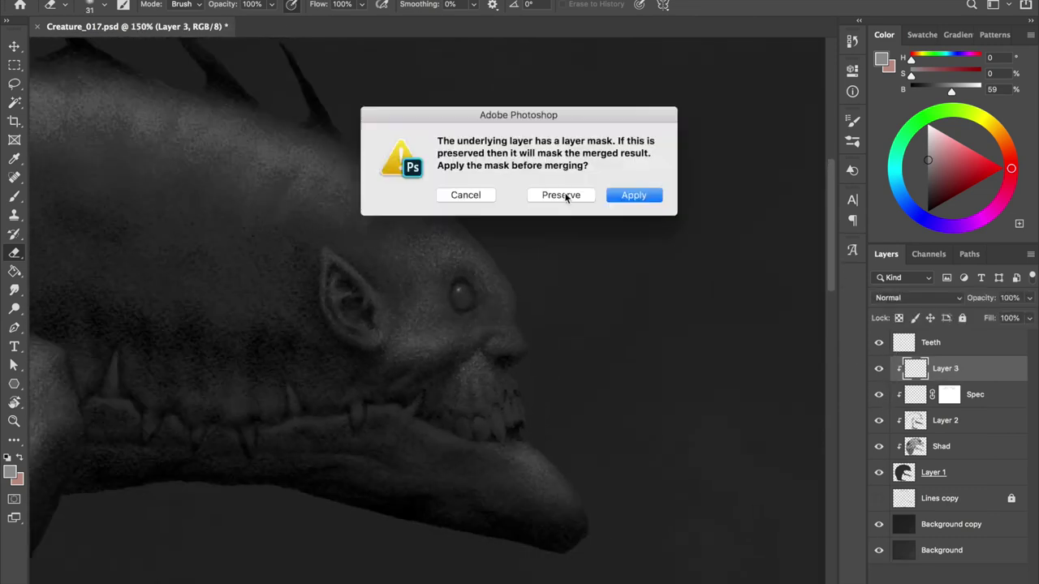
{"action": "left_click", "coordinate": [633, 195]}
{"action": "scroll", "coordinate": [307, 286], "scroll_direction": "up", "scroll_amount": 1}
{"action": "scroll", "coordinate": [307, 286], "scroll_direction": "down", "scroll_amount": 1}
{"action": "scroll", "coordinate": [241, 202], "scroll_direction": "down", "scroll_amount": 1}
{"action": "scroll", "coordinate": [338, 248], "scroll_direction": "down", "scroll_amount": 1}
- Dab light highlights on the creature's back at 30% opacity and mirror the view
{"action": "key", "text": "b"}
{"action": "key", "text": "3"}
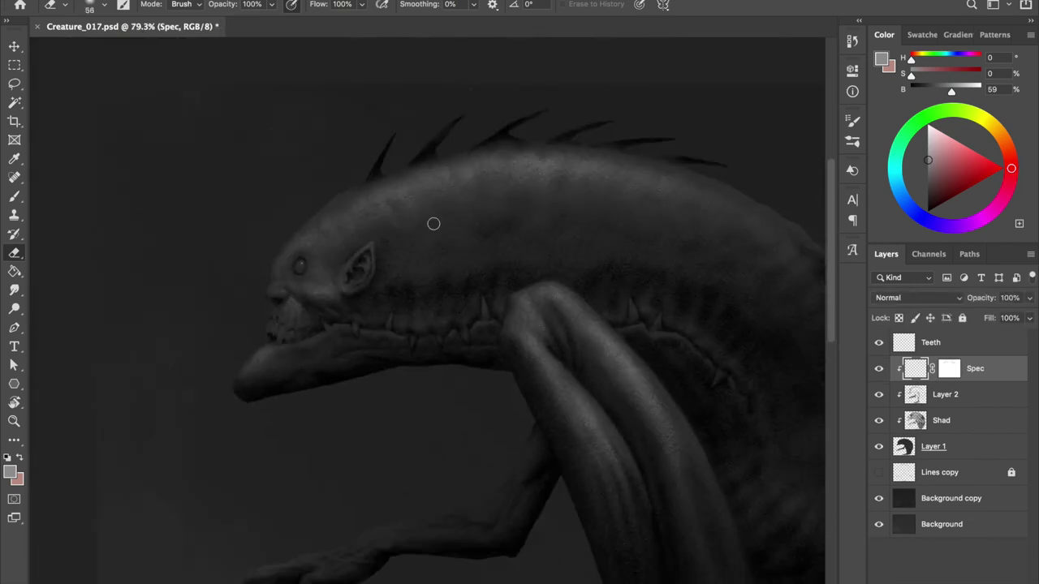
{"action": "left_click_drag", "start_coordinate": [536, 222], "coordinate": [394, 236]}
{"action": "left_click", "coordinate": [312, 199]}
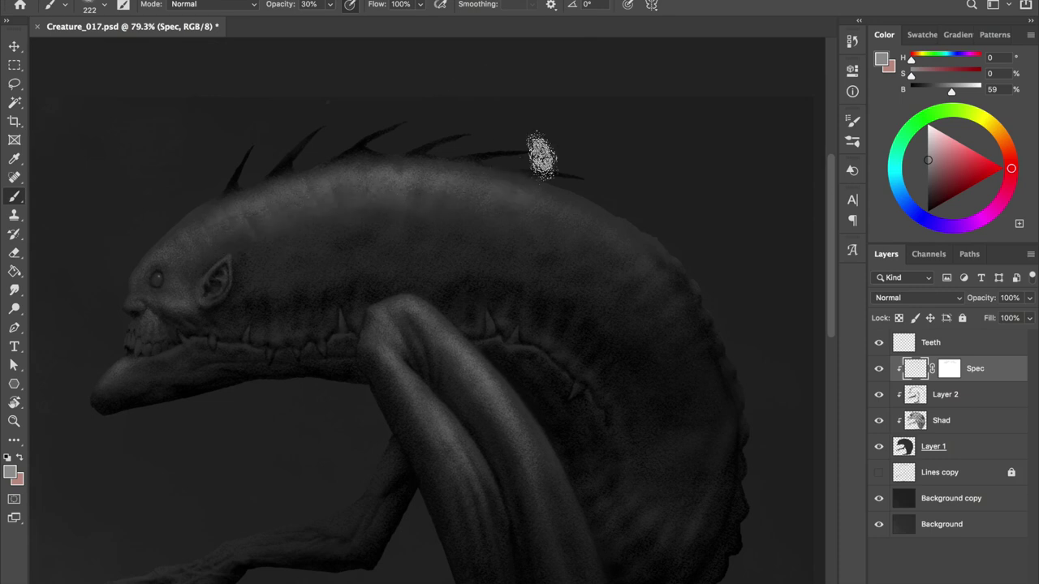
{"action": "key", "text": "h"}
- Add a masked layer with a 66 px eraser, merge Layer 3 into Spec, and save
{"action": "key", "text": "ctrl+alt+shift+n"}
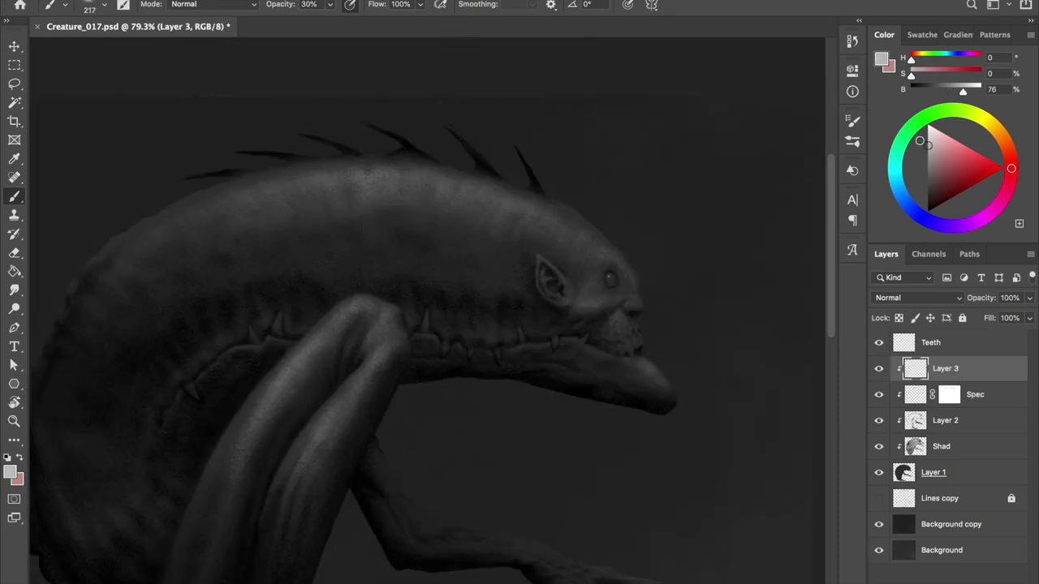
{"action": "key", "text": "e"}
{"action": "right_click", "coordinate": [520, 281]}
{"action": "type", "text": "66"}
{"action": "key", "text": "Return"}
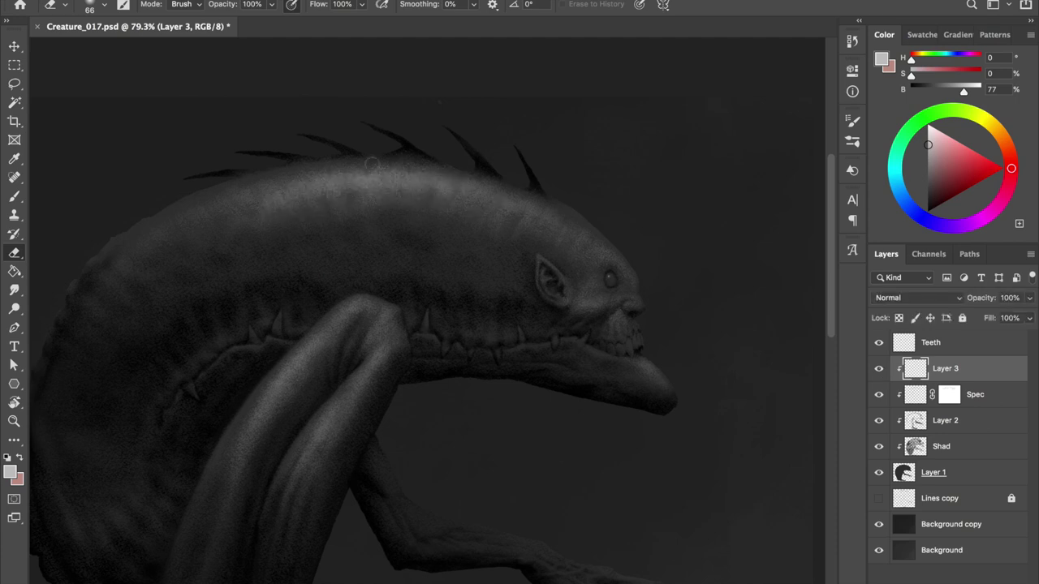
{"action": "key", "text": "ctrl+shift+m"}
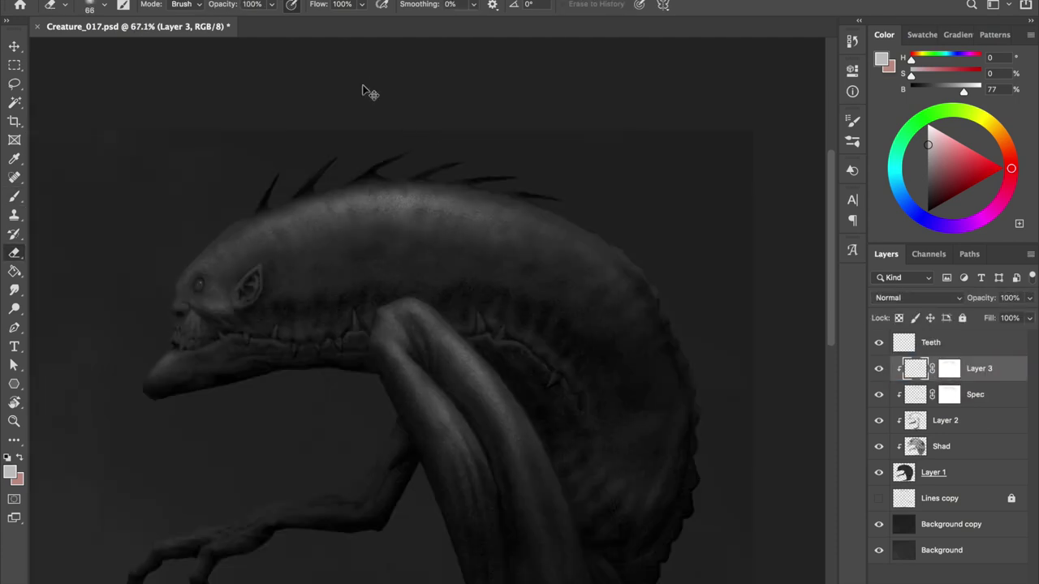
{"action": "key", "text": "ctrl+z"}
{"action": "key", "text": "ctrl+z"}
{"action": "key", "text": "ctrl+s"}
{"action": "scroll", "coordinate": [404, 228], "scroll_direction": "up", "scroll_amount": 1}
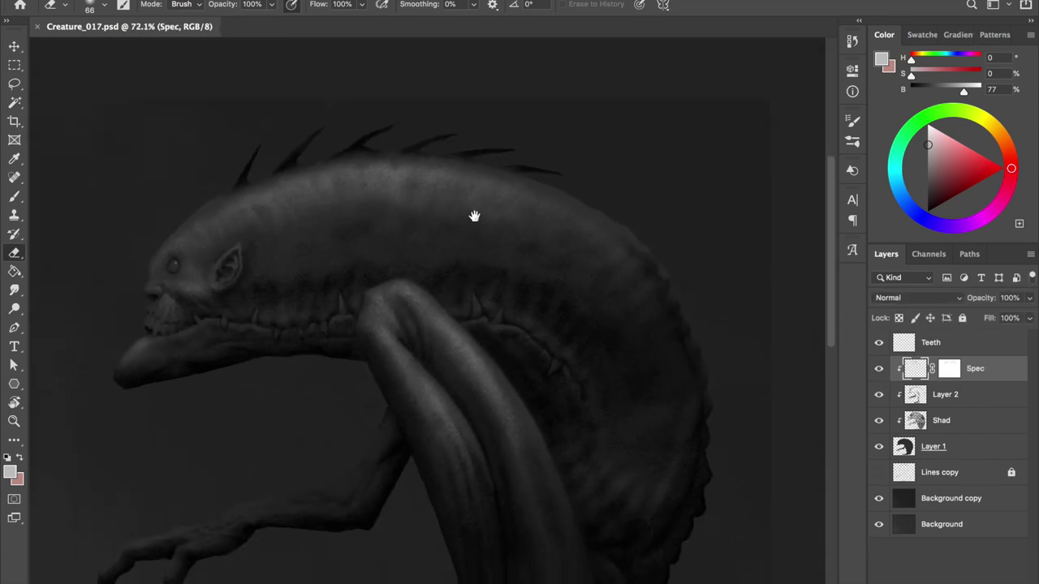
- Set the Dodge tool to Midtones at 3% exposure after undoing a too-bright back highlight
{"action": "key", "text": "o"}
{"action": "left_click_drag", "start_coordinate": [365, 162], "coordinate": [457, 163]}
{"action": "key", "text": "ctrl+z"}
{"action": "left_click", "coordinate": [305, 4]}
{"action": "left_click_drag", "start_coordinate": [302, 27], "coordinate": [295, 27]}
{"action": "left_click", "coordinate": [203, 4]}
{"action": "left_click", "coordinate": [194, 18]}
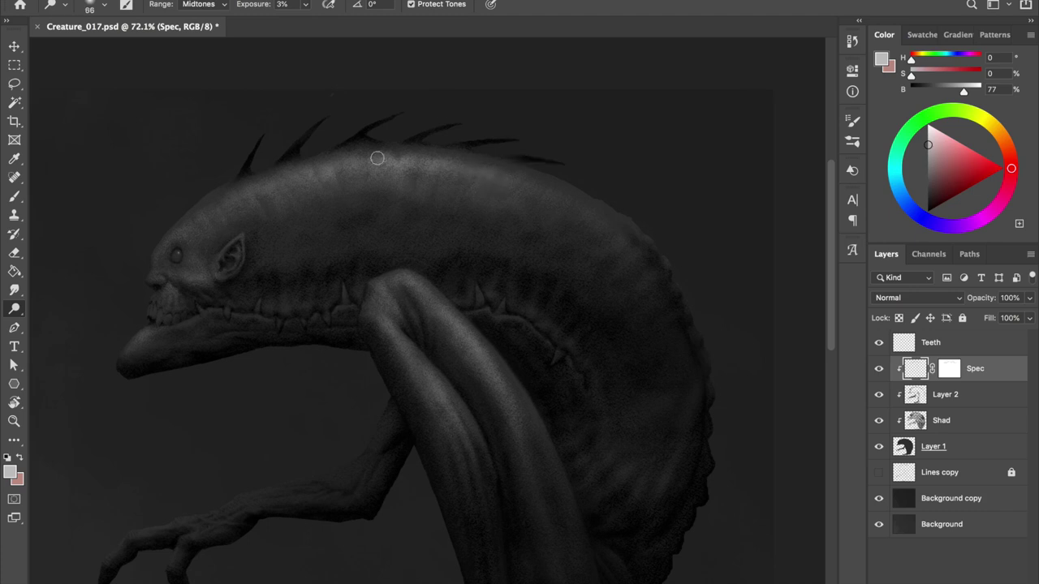
{"action": "key", "text": "ctrl+shift+h"}
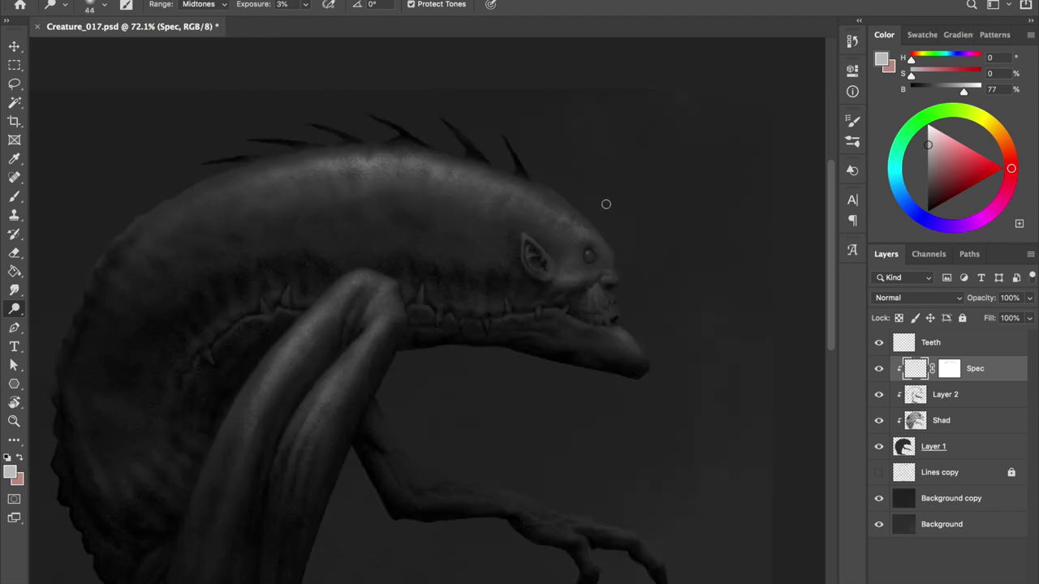
- Add a clipped layer above Spec, merge Layer 3 down into Spec, and save
{"action": "key", "text": "b"}
{"action": "key", "text": "ctrl+alt+shift+n"}
{"action": "scroll", "coordinate": [568, 240], "scroll_direction": "up", "scroll_amount": 2}
{"action": "key", "text": "e"}
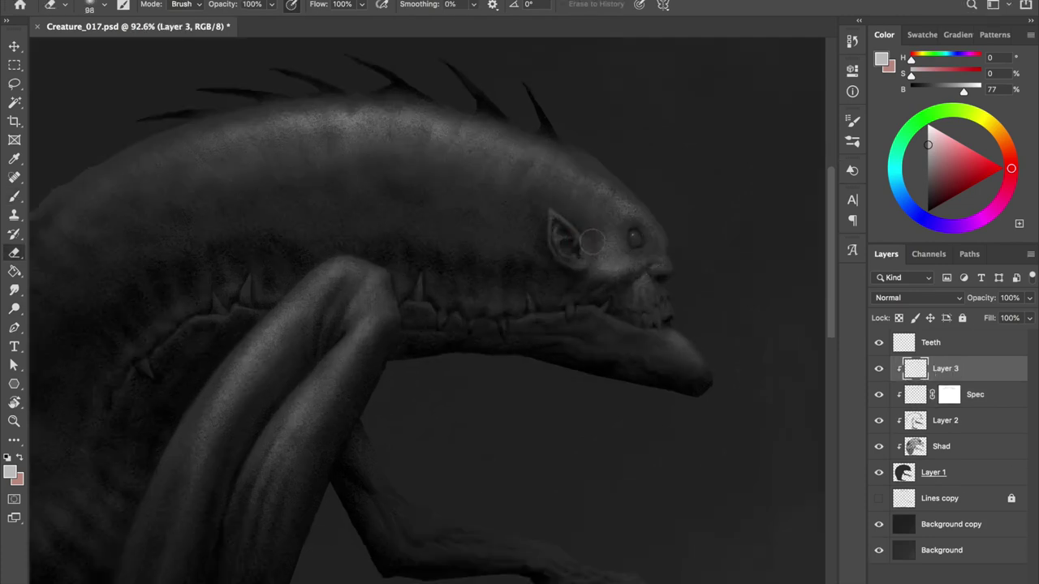
{"action": "key", "text": "Delete"}
{"action": "key", "text": "ctrl+s"}
{"action": "key", "text": "Return"}
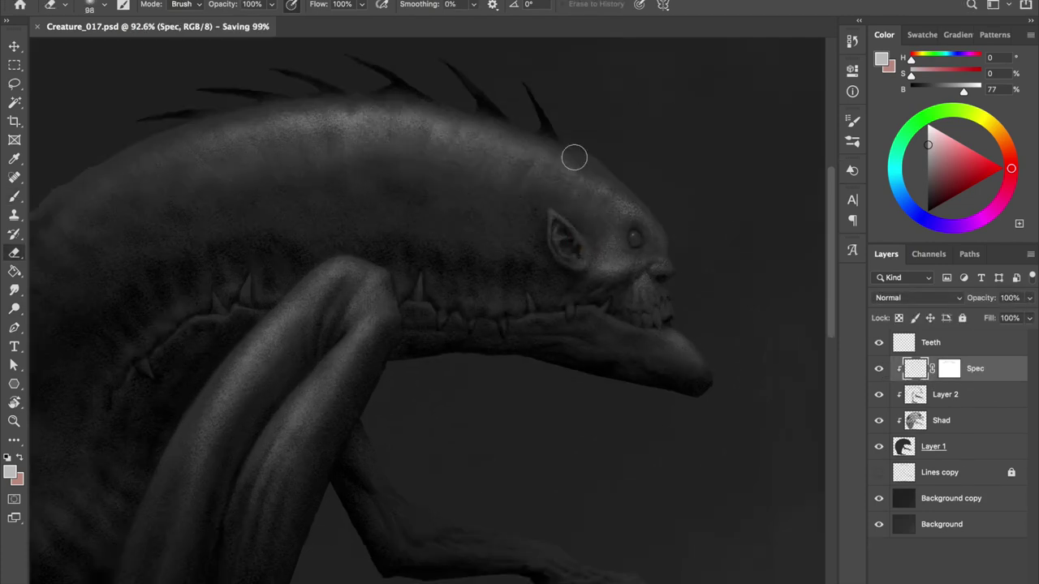
{"action": "scroll", "coordinate": [434, 176], "scroll_direction": "down", "scroll_amount": 3}
- Pan to the mouth area, shrink the eraser, and save the painting
{"action": "key", "text": "b"}
{"action": "scroll", "coordinate": [657, 274], "scroll_direction": "up", "scroll_amount": 3}
{"action": "scroll", "coordinate": [626, 275], "scroll_direction": "up", "scroll_amount": 2}
{"action": "left_click_drag", "start_coordinate": [625, 274], "coordinate": [534, 256]}
{"action": "key", "text": "e"}
{"action": "key", "text": "bracketleft"}
{"action": "key", "text": "bracketleft"}
{"action": "key", "text": "bracketleft"}
{"action": "key", "text": "o"}
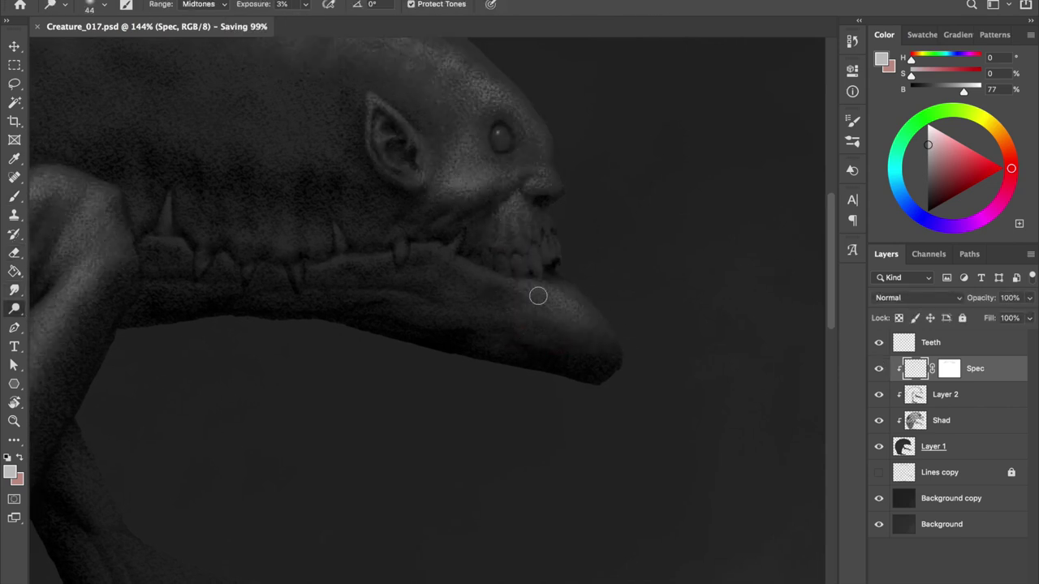
{"action": "key", "text": "ctrl+s"}
{"action": "scroll", "coordinate": [403, 53], "scroll_direction": "up", "scroll_amount": 1}
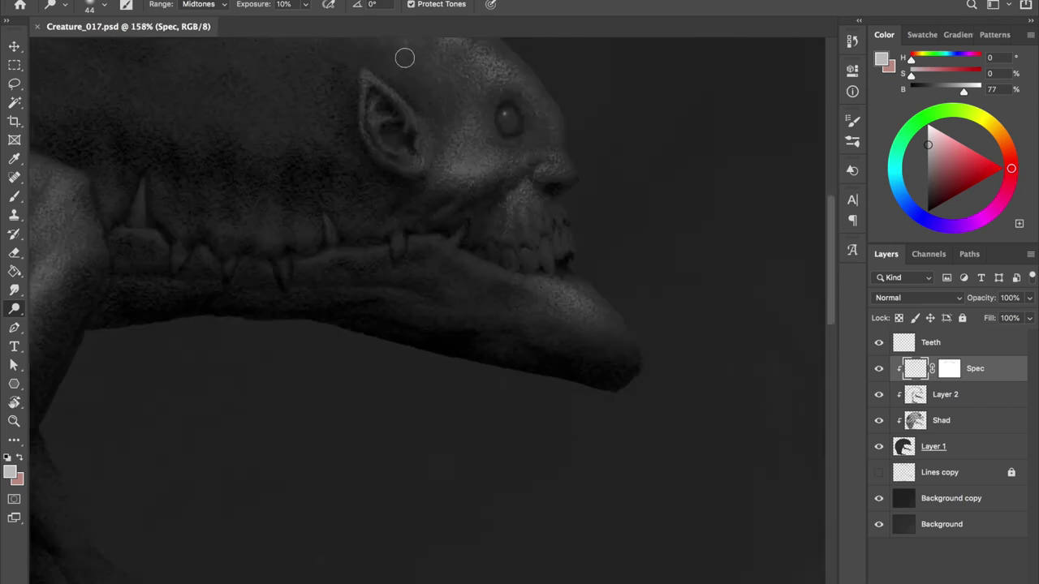
- Paint and trim a bright lower-jaw stroke, save, and add a new clipped layer above Spec
{"action": "key", "text": "b"}
{"action": "mouse_move", "coordinate": [495, 285]}
{"action": "left_mouse_down"}
{"action": "mouse_move", "coordinate": [560, 349]}
{"action": "mouse_move", "coordinate": [499, 263]}
{"action": "mouse_move", "coordinate": [458, 277]}
{"action": "left_mouse_up"}
{"action": "key", "text": "e"}
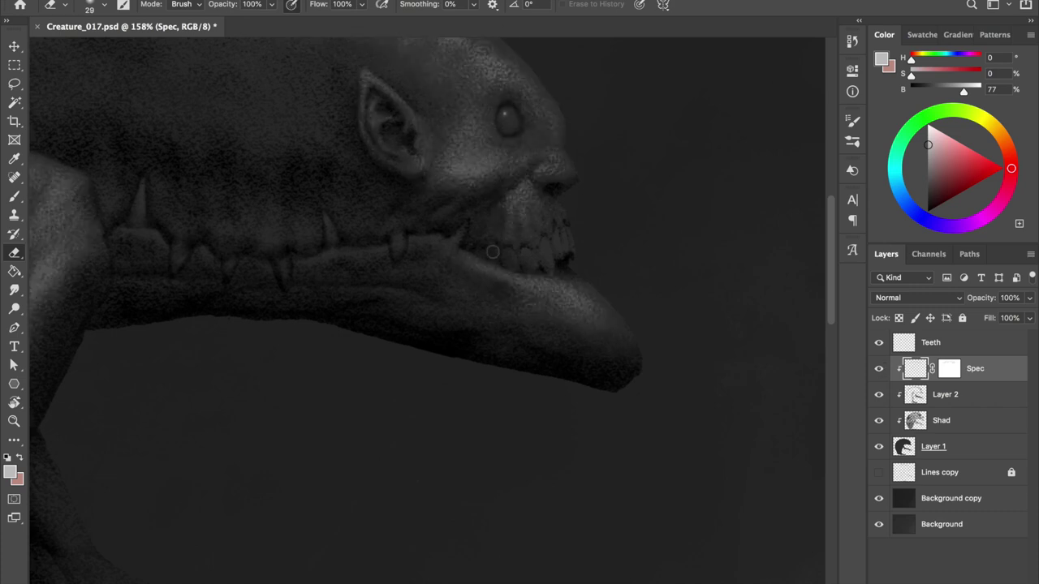
{"action": "key", "text": "ctrl+s"}
{"action": "scroll", "coordinate": [601, 229], "scroll_direction": "down", "scroll_amount": 2}
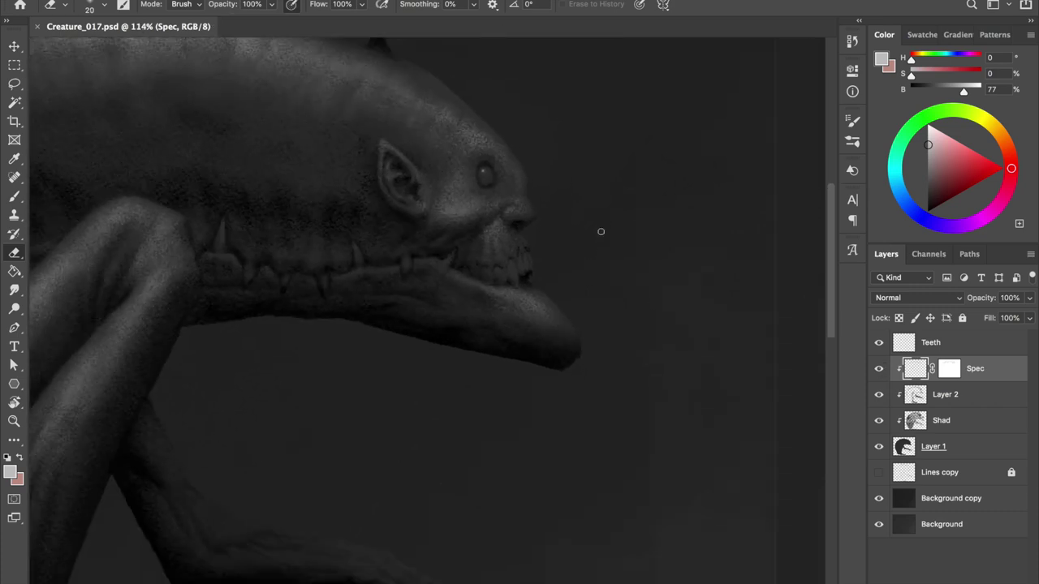
{"action": "scroll", "coordinate": [601, 229], "scroll_direction": "down", "scroll_amount": 1}
{"action": "scroll", "coordinate": [493, 169], "scroll_direction": "up", "scroll_amount": 3}
{"action": "scroll", "coordinate": [494, 168], "scroll_direction": "down", "scroll_amount": 1}
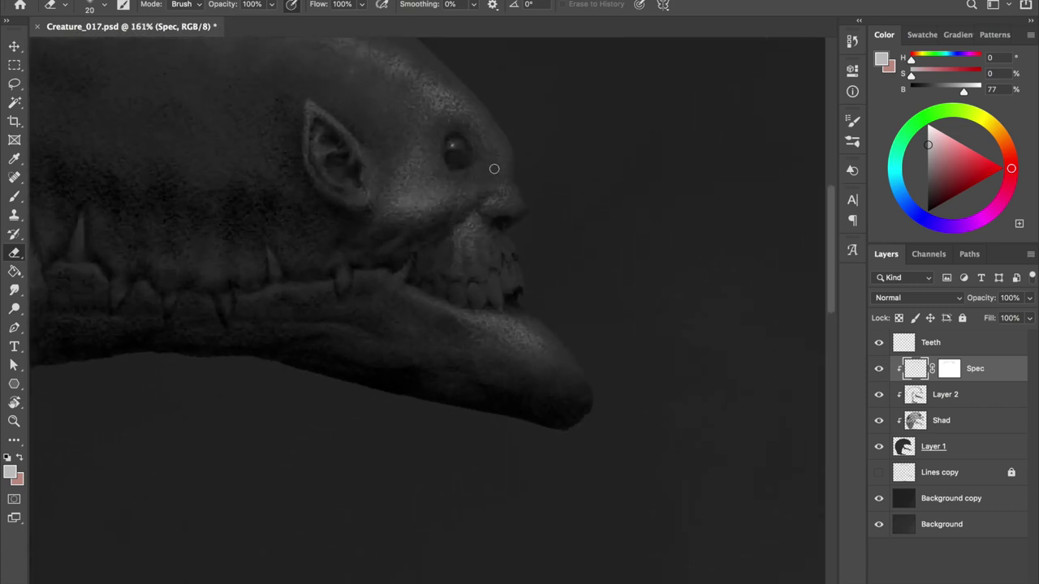
{"action": "scroll", "coordinate": [496, 173], "scroll_direction": "down", "scroll_amount": 1}
{"action": "scroll", "coordinate": [493, 169], "scroll_direction": "up", "scroll_amount": 2}
{"action": "key", "text": "ctrl+shift+n"}
{"action": "key", "text": "Return"}
- Stipple light texture around the mouth on Layer 3 with a stipple brush
{"action": "key", "text": "b"}
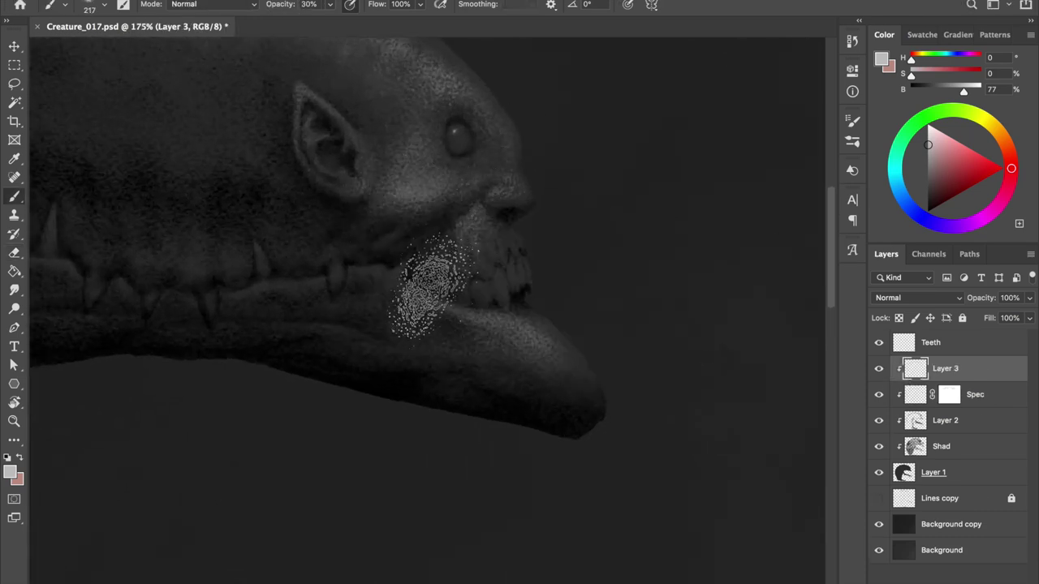
{"action": "right_click", "coordinate": [478, 247]}
{"action": "key", "text": "Return"}
{"action": "left_click_drag", "start_coordinate": [504, 243], "coordinate": [455, 276]}
- Lasso the stippled mouth area and erase the stipple above the mouth
{"action": "key", "text": "e"}
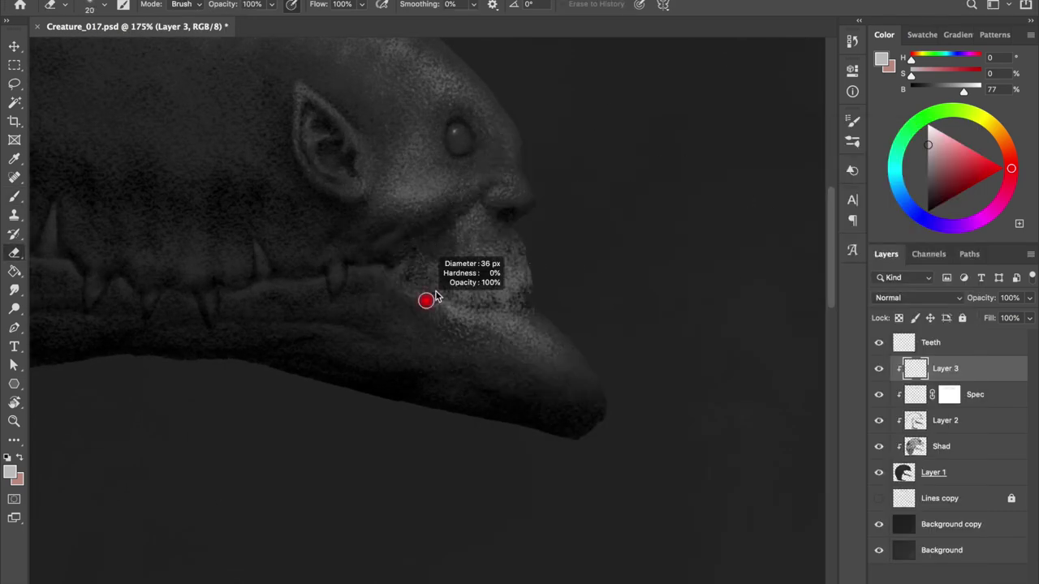
{"action": "key", "text": "l"}
{"action": "left_click_drag", "start_coordinate": [519, 243], "coordinate": [545, 258]}
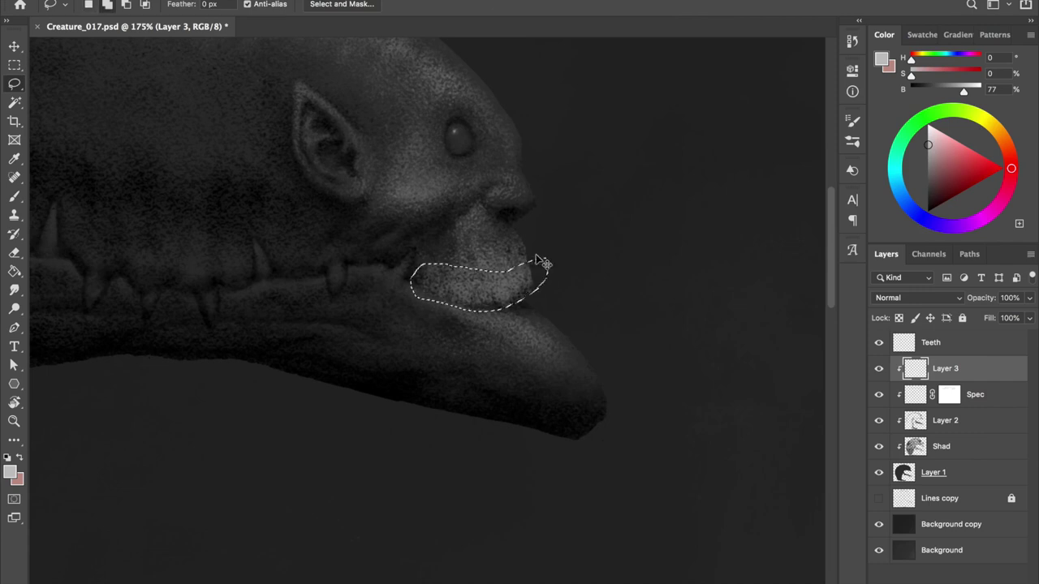
{"action": "scroll", "coordinate": [440, 297], "scroll_direction": "up", "scroll_amount": 2}
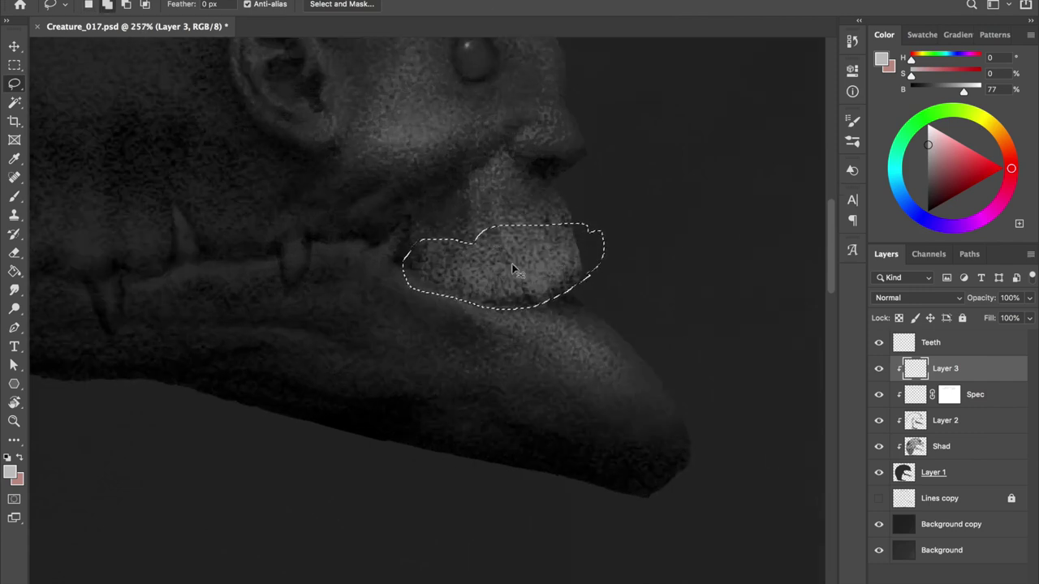
{"action": "key", "text": "e"}
{"action": "mouse_move", "coordinate": [528, 227]}
{"action": "left_mouse_down"}
{"action": "mouse_move", "coordinate": [454, 210]}
{"action": "mouse_move", "coordinate": [428, 243]}
{"action": "left_mouse_up"}
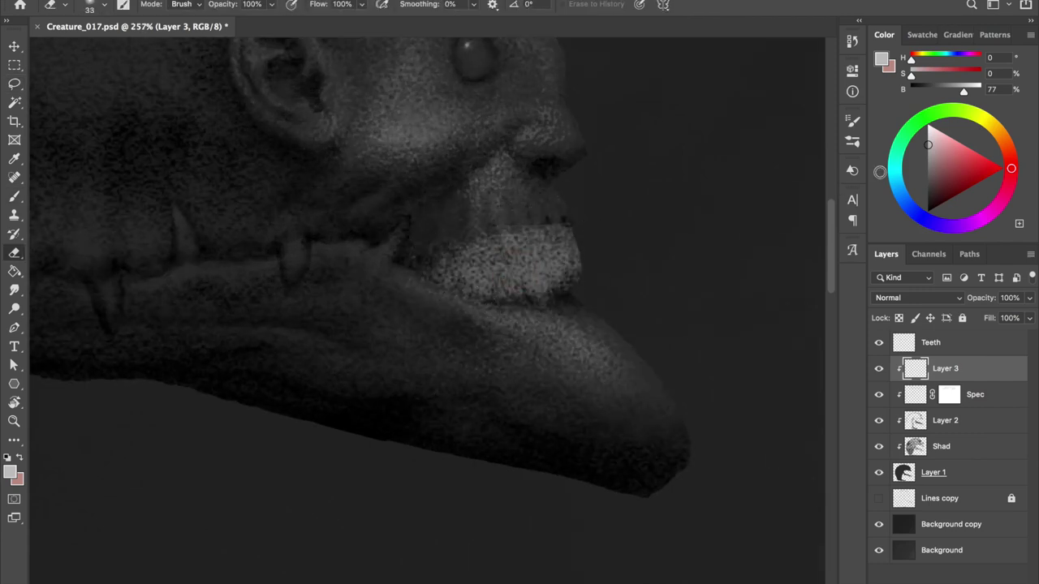
- Try blend modes on Layer 3, keep Normal, and set its opacity to 45%
{"action": "key", "text": "v"}
{"action": "key", "text": "shift+plus"}
{"action": "key", "text": "shift+plus"}
{"action": "key", "text": "shift+plus"}
{"action": "key", "text": "shift+plus"}
{"action": "key", "text": "shift+plus"}
{"action": "key", "text": "shift+plus"}
{"action": "key", "text": "shift+plus"}
{"action": "key", "text": "shift+plus"}
{"action": "key", "text": "shift+plus"}
{"action": "key", "text": "shift+plus"}
{"action": "key", "text": "shift+plus"}
{"action": "key", "text": "shift+plus"}
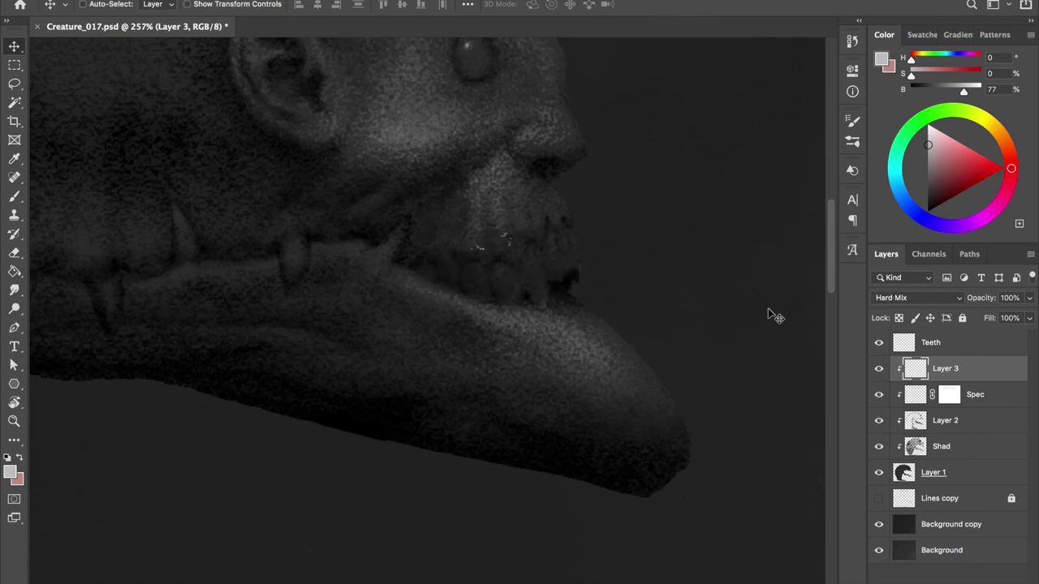
{"action": "key", "text": "shift+minus"}
{"action": "key", "text": "shift+minus"}
{"action": "key", "text": "shift+minus"}
{"action": "key", "text": "shift+minus"}
{"action": "key", "text": "shift+minus"}
{"action": "key", "text": "shift+minus"}
{"action": "left_click", "coordinate": [959, 298]}
{"action": "left_click", "coordinate": [893, 156]}
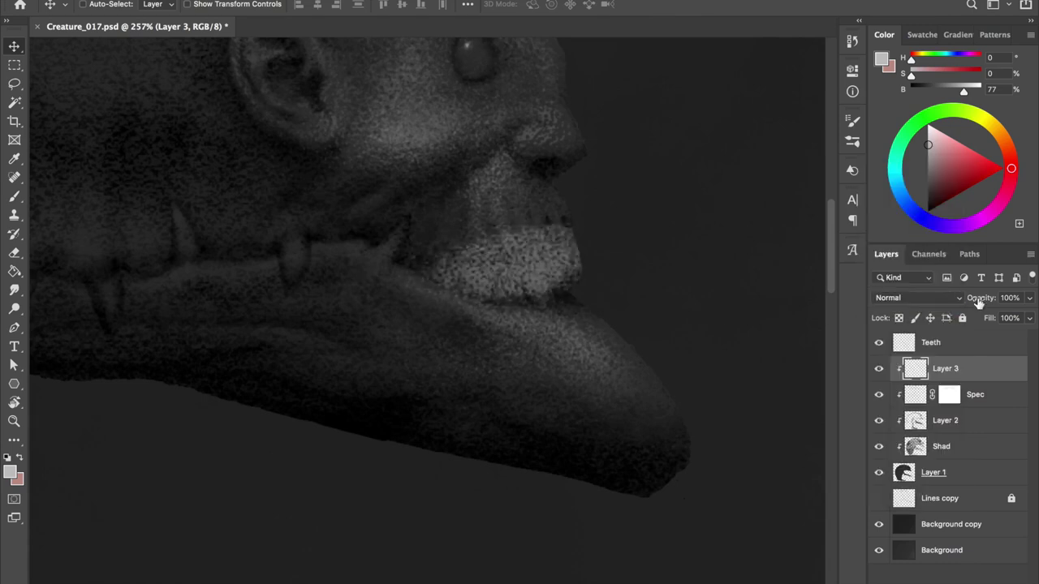
{"action": "key", "text": "4"}
{"action": "key", "text": "5"}
- Erase tooth shapes out of the stipple, restore 100% opacity, and save
{"action": "key", "text": "e"}
{"action": "scroll", "coordinate": [564, 297], "scroll_direction": "up", "scroll_amount": 2}
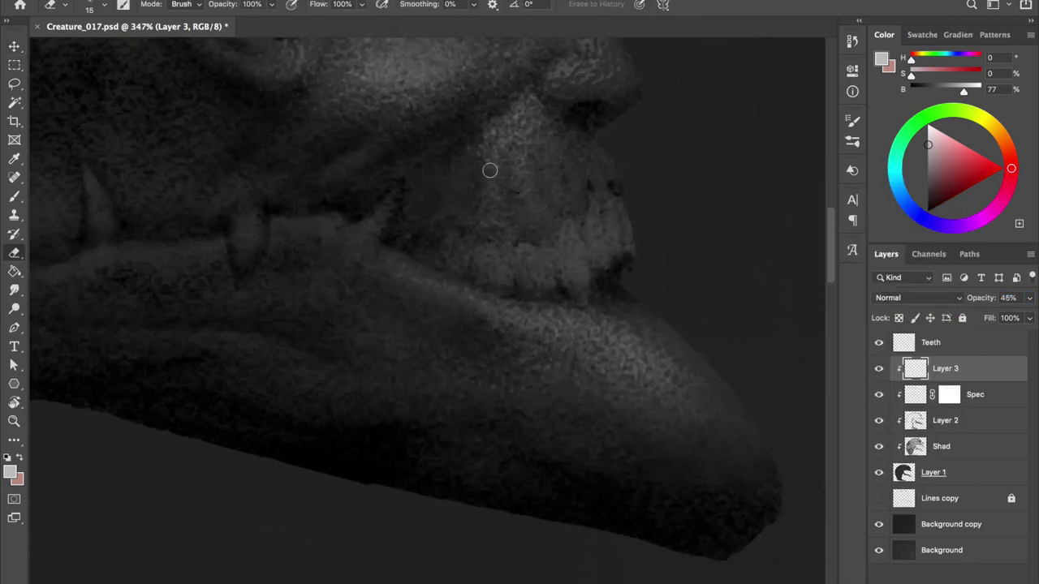
{"action": "mouse_move", "coordinate": [559, 294]}
{"action": "left_mouse_down"}
{"action": "mouse_move", "coordinate": [436, 220]}
{"action": "mouse_move", "coordinate": [615, 198]}
{"action": "left_mouse_up"}
{"action": "key", "text": "0"}
{"action": "key", "text": "ctrl+s"}
{"action": "left_click_drag", "start_coordinate": [532, 215], "coordinate": [616, 190]}
- Add a layer mask to Layer 3 and ready a brush for painting it
{"action": "key", "text": "b"}
{"action": "right_click", "coordinate": [430, 105]}
{"action": "key", "text": "Escape"}
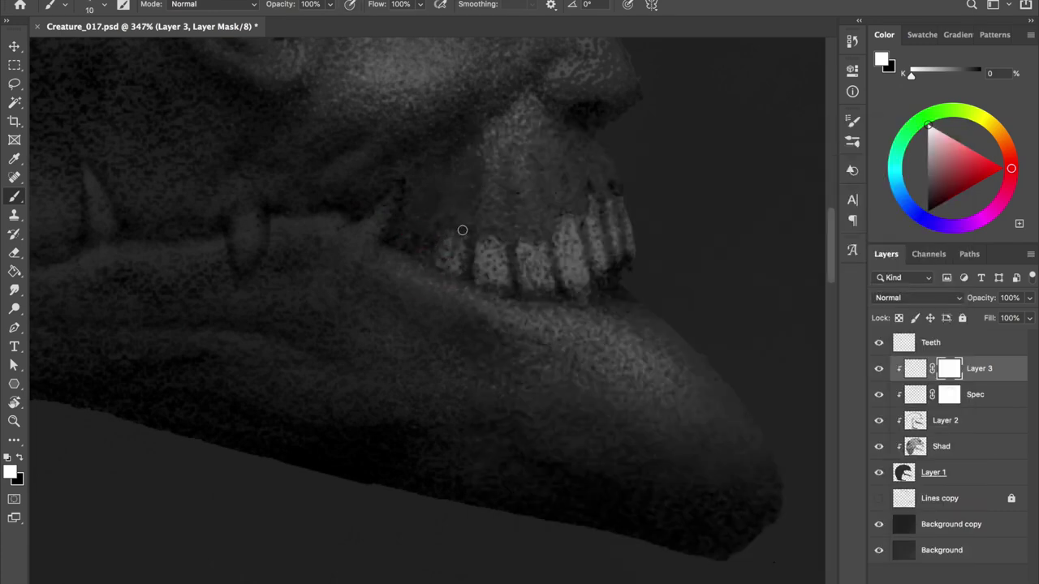
- Paint black on the mask to hide stipple in the gaps between teeth
{"action": "key", "text": "x"}
{"action": "mouse_move", "coordinate": [454, 239]}
{"action": "left_mouse_down"}
{"action": "mouse_move", "coordinate": [459, 276]}
{"action": "mouse_move", "coordinate": [482, 288]}
{"action": "left_mouse_up"}
{"action": "left_click_drag", "start_coordinate": [503, 235], "coordinate": [507, 292]}
{"action": "left_click_drag", "start_coordinate": [536, 239], "coordinate": [538, 285]}
{"action": "left_click_drag", "start_coordinate": [562, 242], "coordinate": [564, 288]}
{"action": "left_click_drag", "start_coordinate": [578, 218], "coordinate": [581, 288]}
- Darken the bases of the teeth on the mask, then switch to white
{"action": "left_click_drag", "start_coordinate": [626, 221], "coordinate": [622, 273]}
{"action": "left_click_drag", "start_coordinate": [560, 222], "coordinate": [561, 242]}
{"action": "left_click_drag", "start_coordinate": [534, 255], "coordinate": [536, 287]}
{"action": "left_click_drag", "start_coordinate": [490, 258], "coordinate": [488, 274]}
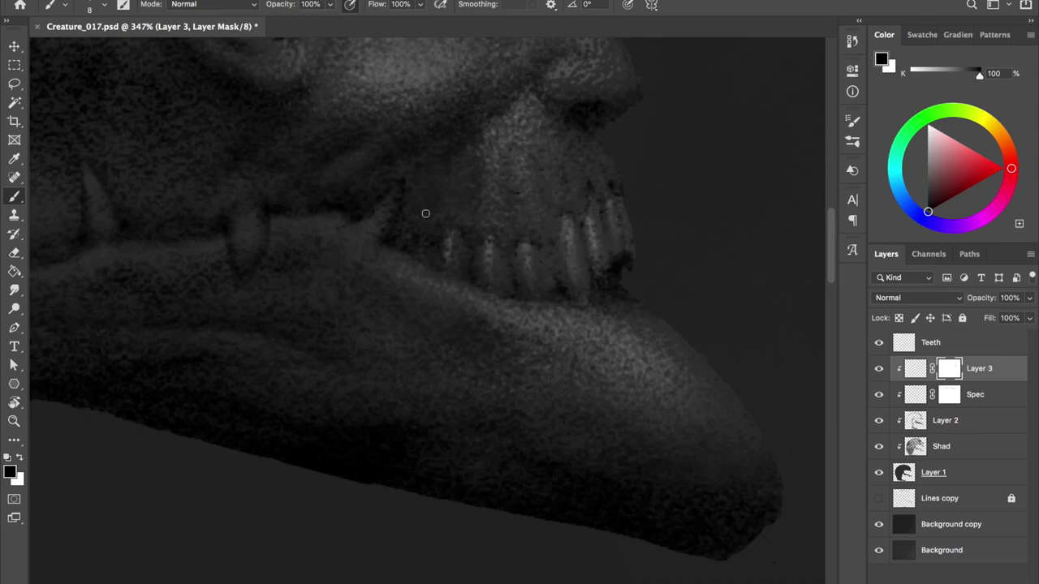
{"action": "scroll", "coordinate": [448, 205], "scroll_direction": "down", "scroll_amount": 2}
{"action": "scroll", "coordinate": [588, 280], "scroll_direction": "down", "scroll_amount": 2}
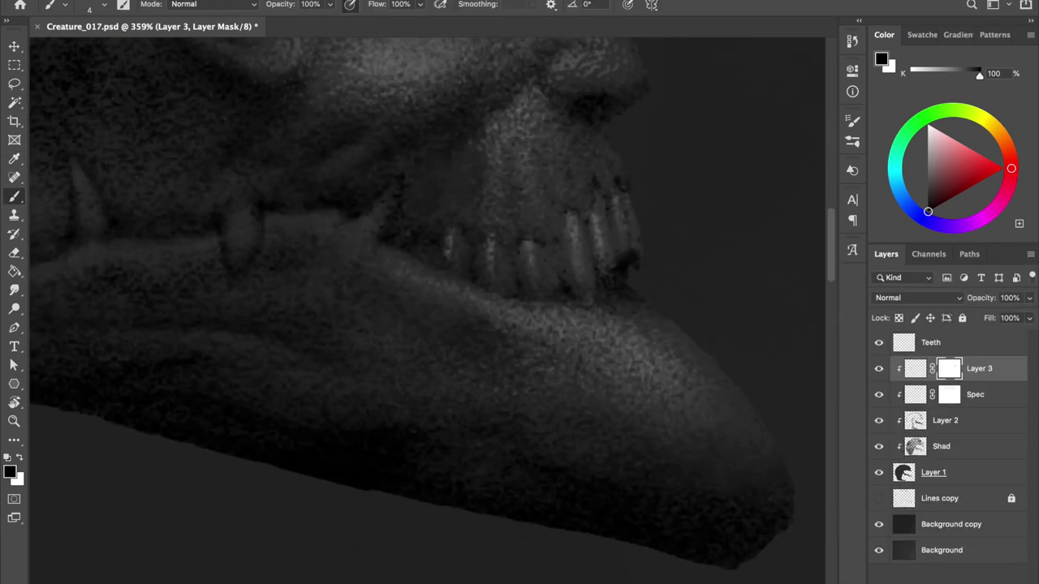
{"action": "key", "text": "x"}
{"action": "key", "text": "x"}
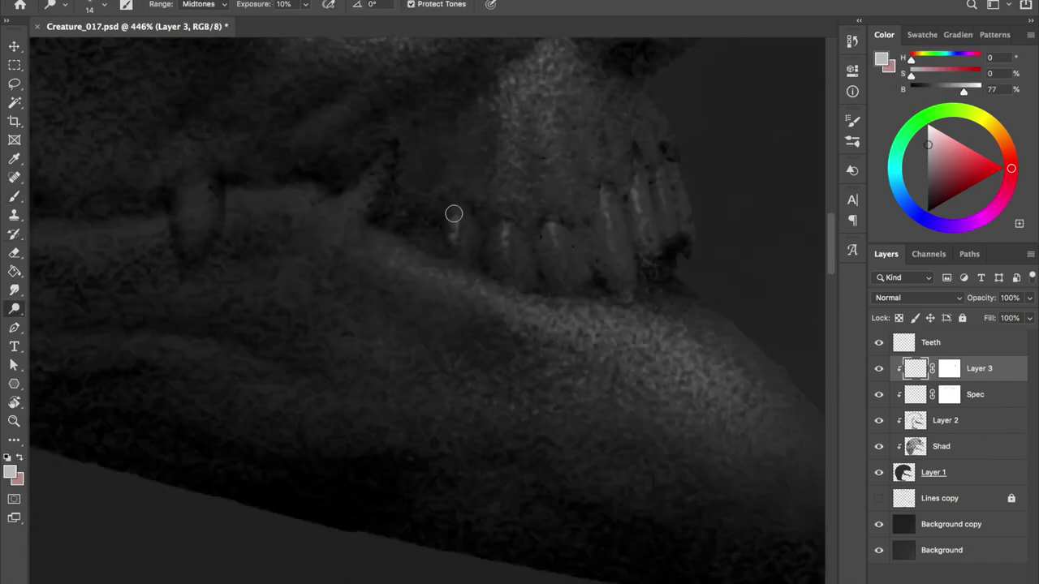
- Duplicate Layer 3 and merge the copy back, keeping the mask
{"action": "key", "text": "ctrl+j"}
{"action": "key", "text": "e"}
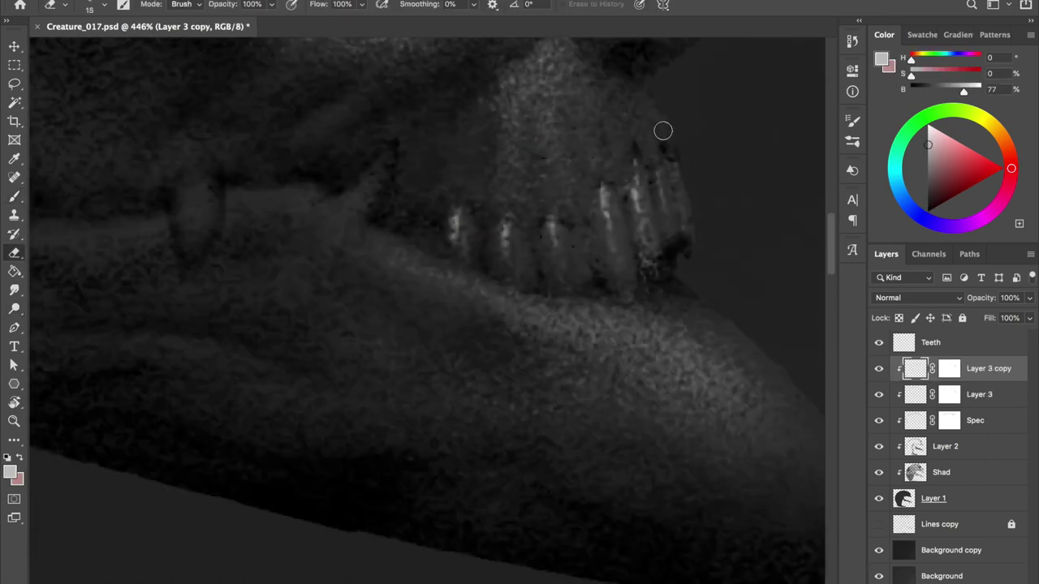
{"action": "key", "text": "alt+bracketleft"}
{"action": "key", "text": "alt+bracketright"}
{"action": "key", "text": "ctrl+e"}
{"action": "left_click", "coordinate": [628, 195]}
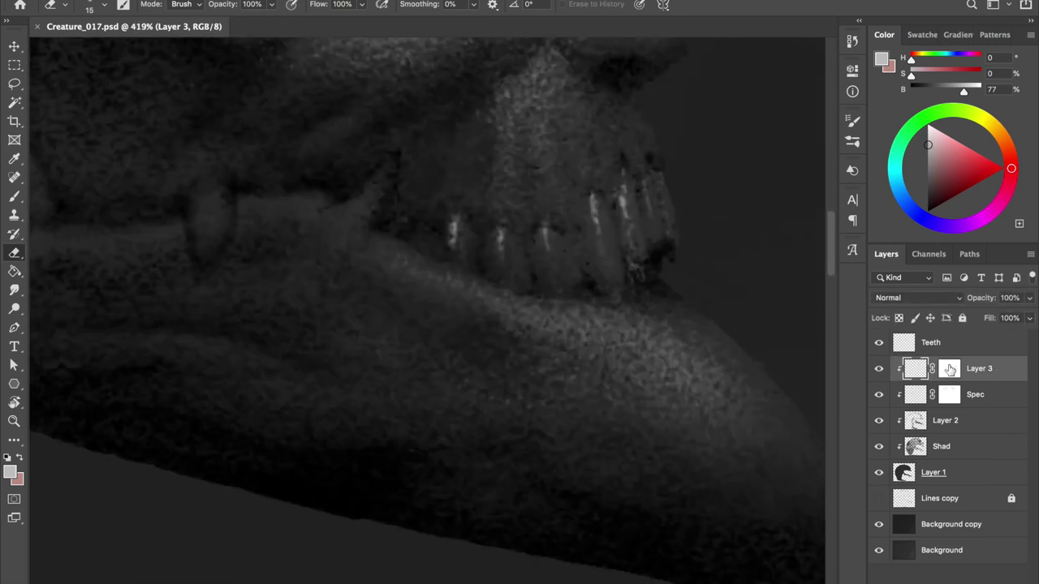
- Touch up Layer 3's mask with white to reveal teeth, then return to its pixels
{"action": "left_click", "coordinate": [949, 369]}
{"action": "key", "text": "b"}
{"action": "key", "text": "d"}
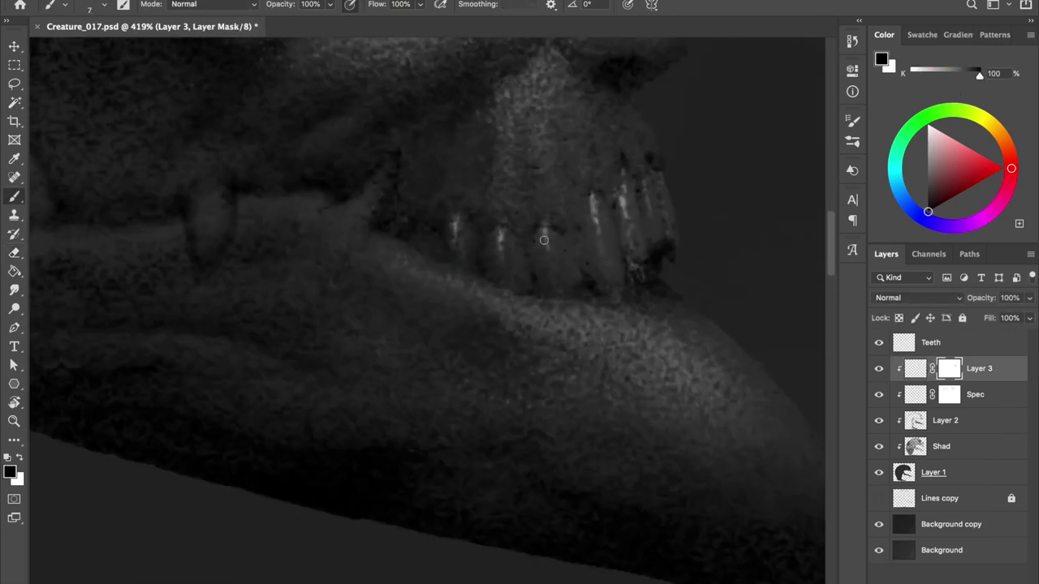
{"action": "key", "text": "x"}
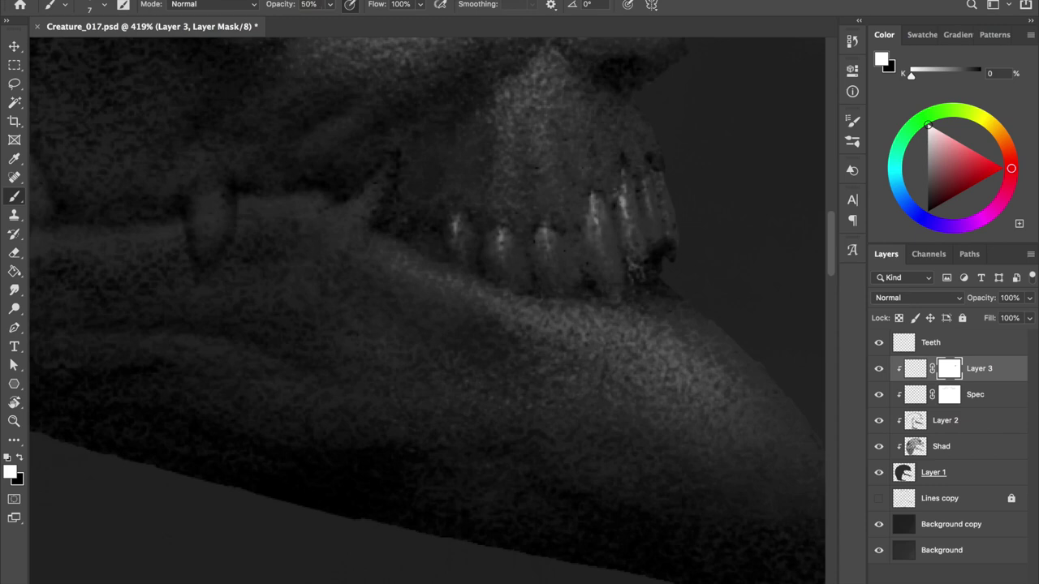
{"action": "key", "text": "ctrl+2"}
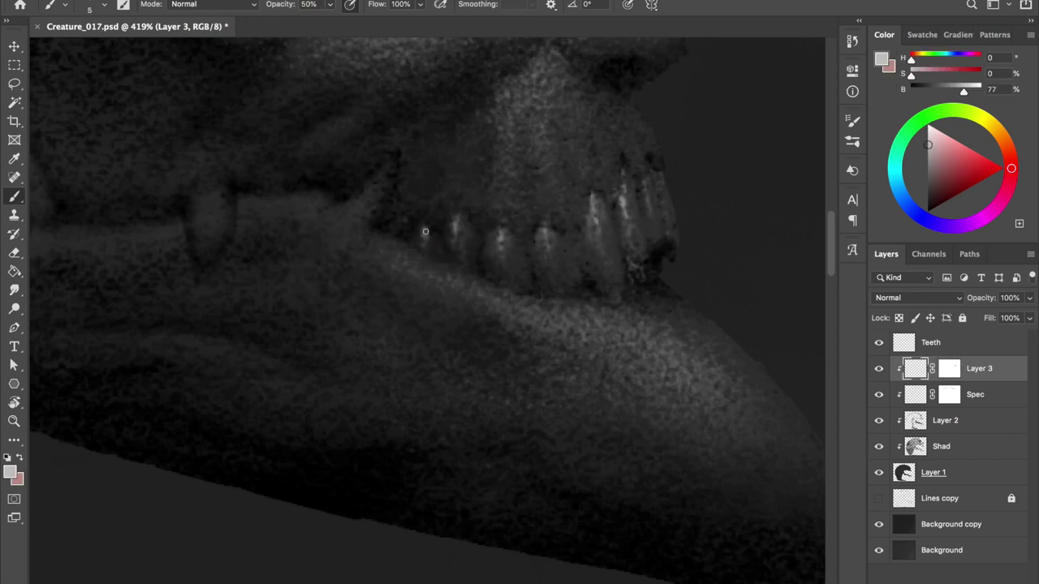
{"action": "key", "text": "e"}
{"action": "scroll", "coordinate": [422, 211], "scroll_direction": "down", "scroll_amount": 10}
{"action": "scroll", "coordinate": [422, 211], "scroll_direction": "up", "scroll_amount": 2}
{"action": "left_click", "coordinate": [878, 370]}
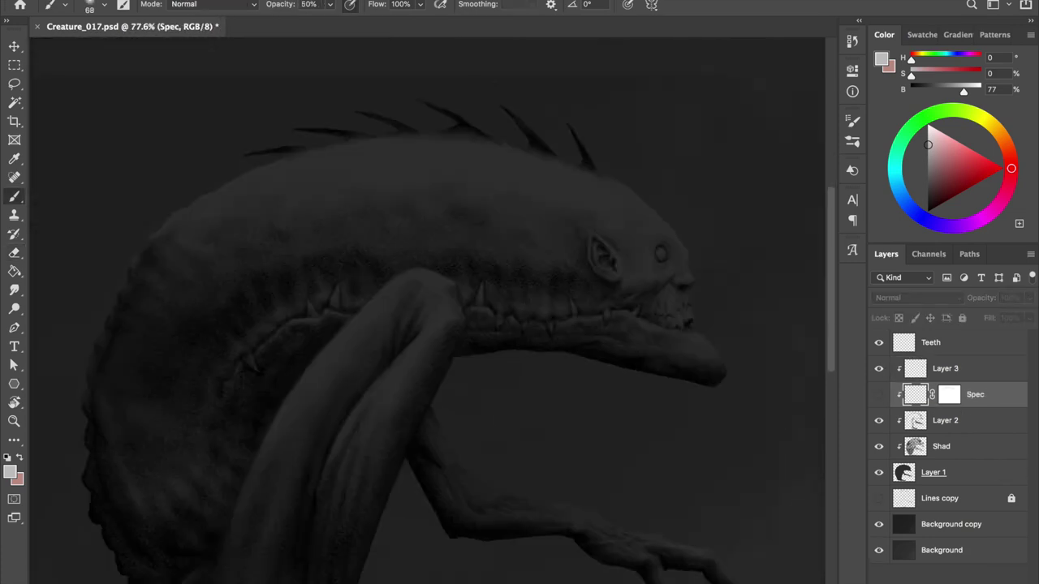
- Paint a soft sheen along the creature's back, save, and shrink the eraser to about 59 px
{"action": "left_click_drag", "start_coordinate": [406, 179], "coordinate": [341, 176]}
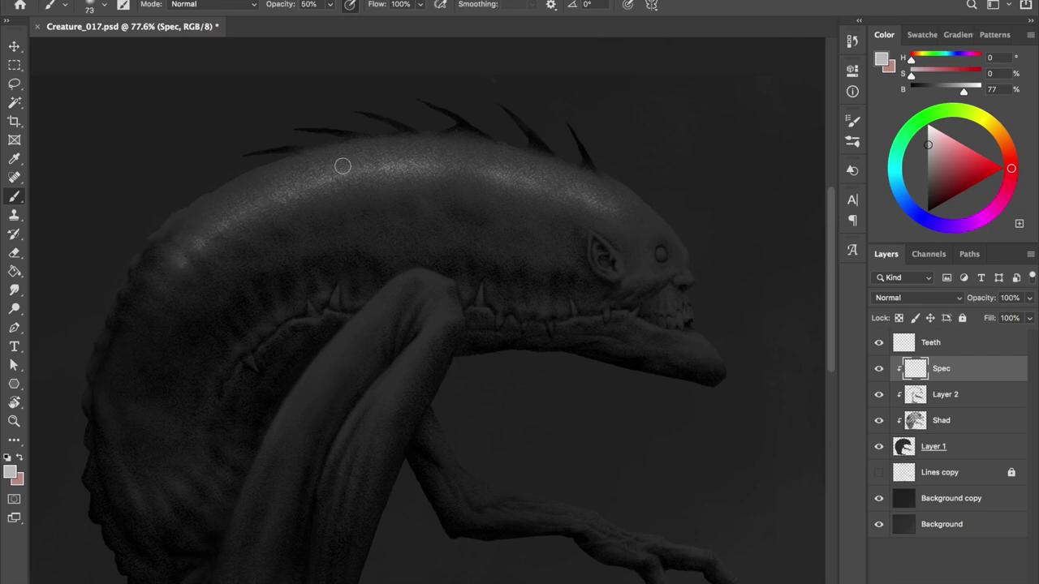
{"action": "key", "text": "e"}
{"action": "key", "text": "ctrl+s"}
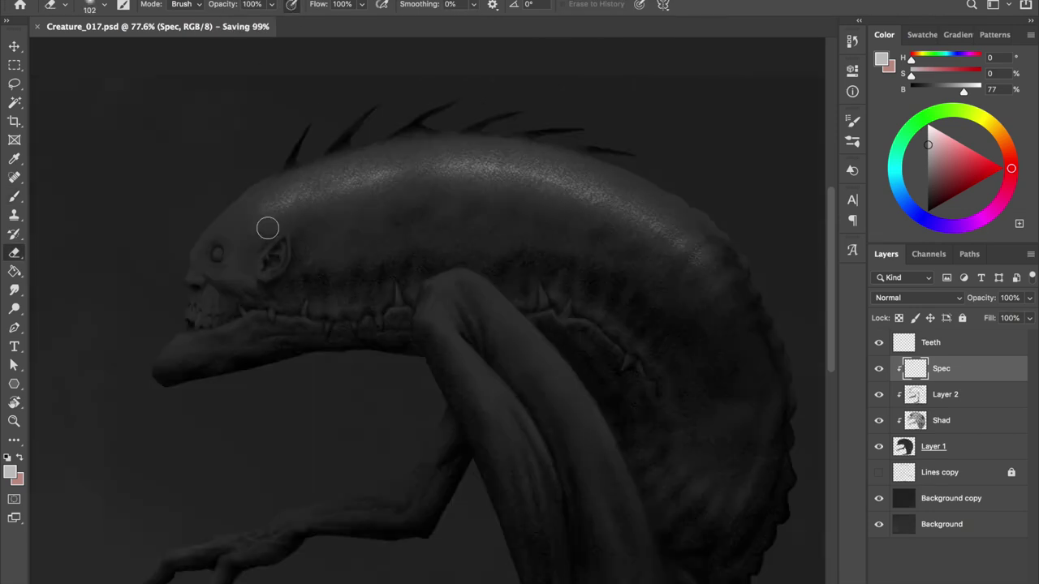
{"action": "scroll", "coordinate": [268, 228], "scroll_direction": "up", "scroll_amount": 3}
{"action": "key", "text": "bracketleft"}
{"action": "key", "text": "bracketleft"}
{"action": "key", "text": "bracketleft"}
{"action": "right_click", "coordinate": [290, 170]}
{"action": "key", "text": "Escape"}
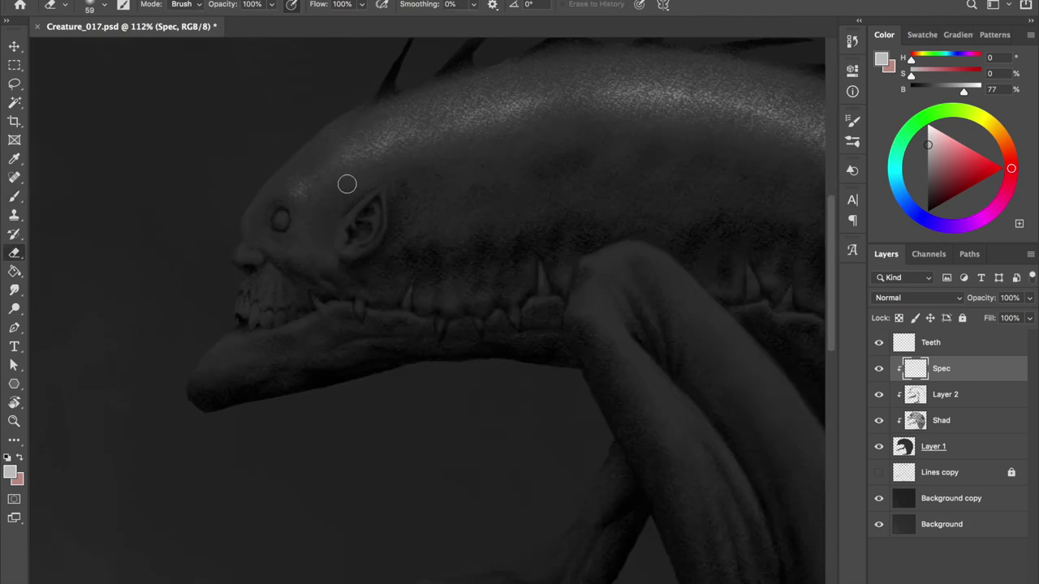
- Alternate brush and eraser over the head at 30% opacity and save
{"action": "key", "text": "b"}
{"action": "scroll", "coordinate": [363, 138], "scroll_direction": "down", "scroll_amount": 2}
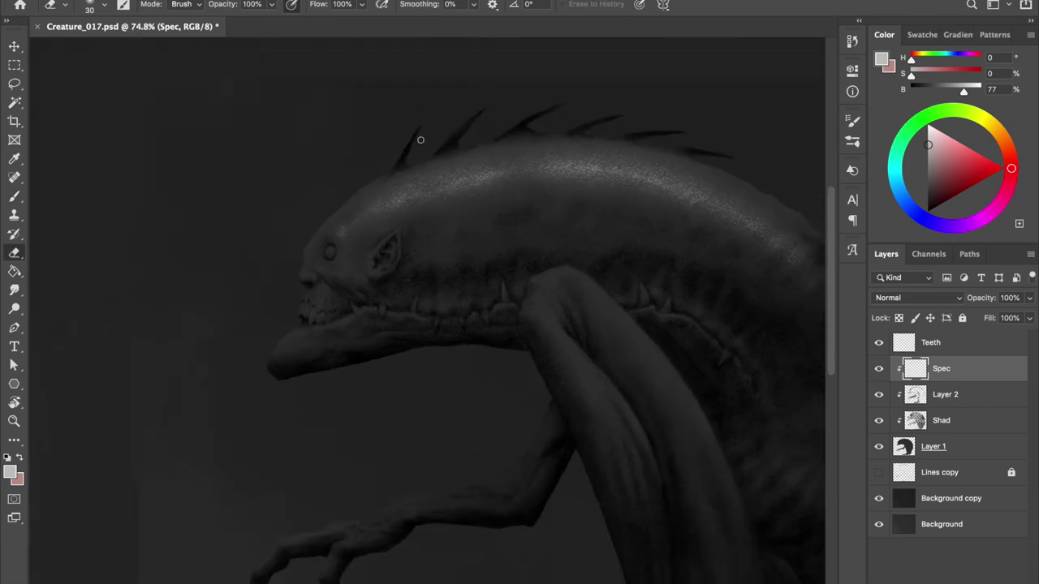
{"action": "key", "text": "ctrl+s"}
{"action": "scroll", "coordinate": [562, 187], "scroll_direction": "up", "scroll_amount": 3}
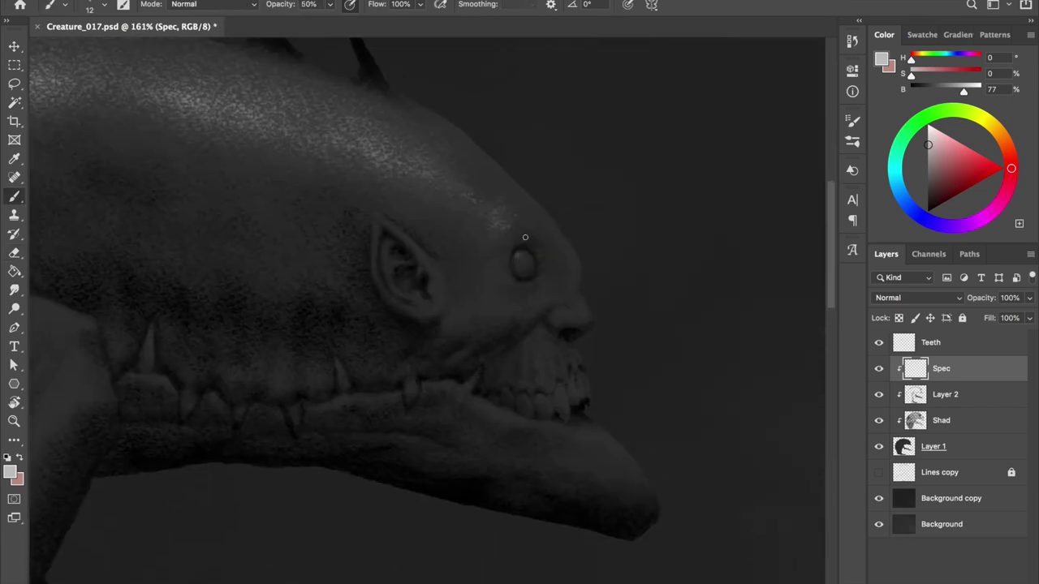
{"action": "scroll", "coordinate": [489, 227], "scroll_direction": "up", "scroll_amount": 2}
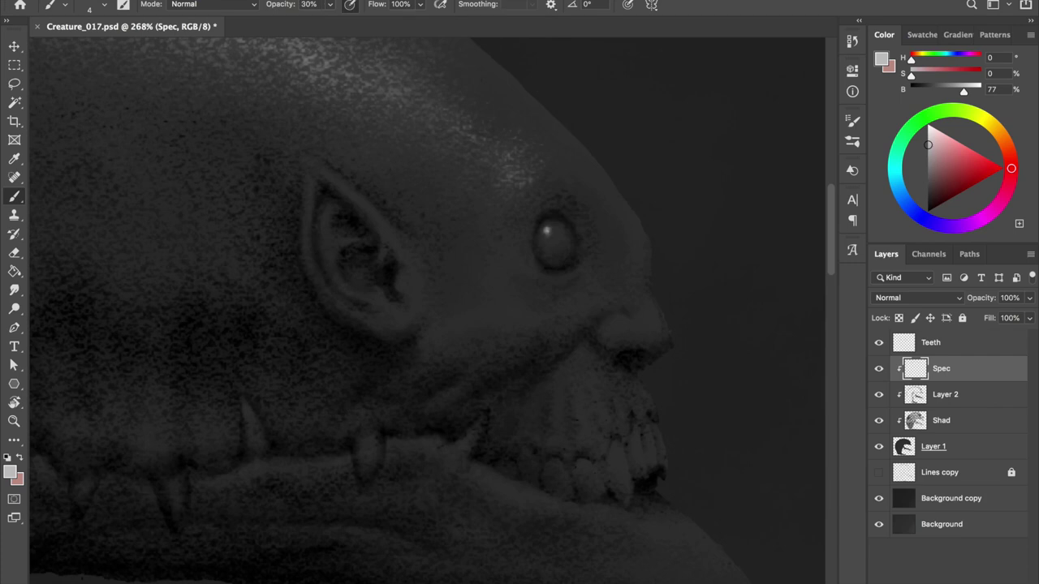
{"action": "key", "text": "e"}
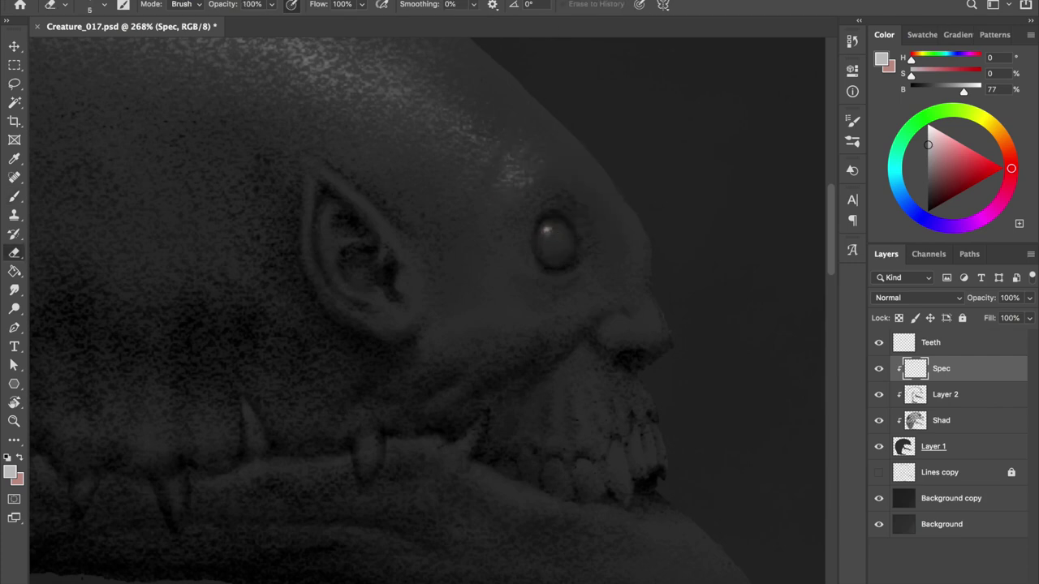
{"action": "key", "text": "b"}
- Dab a white glint onto the eye at 50% opacity and save
{"action": "right_click", "coordinate": [547, 234]}
{"action": "key", "text": "Escape"}
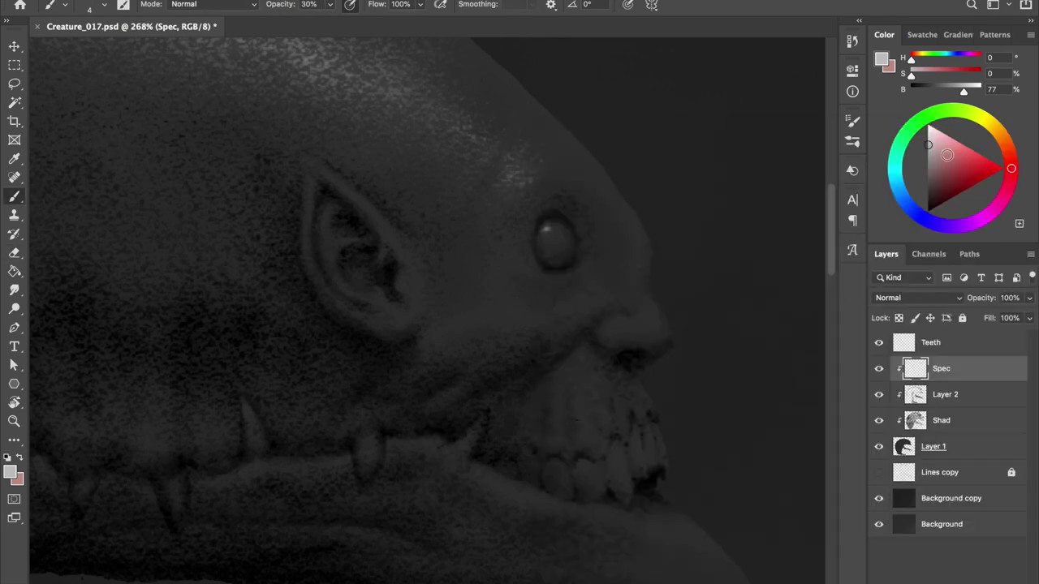
{"action": "left_click", "coordinate": [547, 234], "text": "alt"}
{"action": "scroll", "coordinate": [547, 233], "scroll_direction": "up", "scroll_amount": 2}
{"action": "key", "text": "5"}
{"action": "left_click", "coordinate": [573, 237]}
{"action": "scroll", "coordinate": [572, 237], "scroll_direction": "down", "scroll_amount": 5}
{"action": "key", "text": "ctrl+s"}
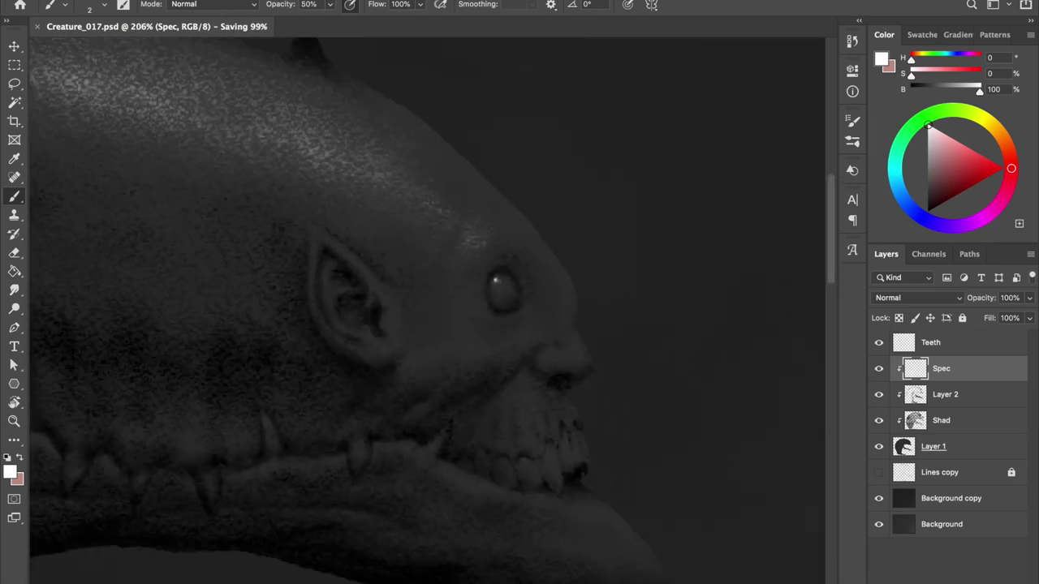
- Pick a grey at 76% brightness and a soft 61 px brush tip
{"action": "left_click", "coordinate": [927, 153]}
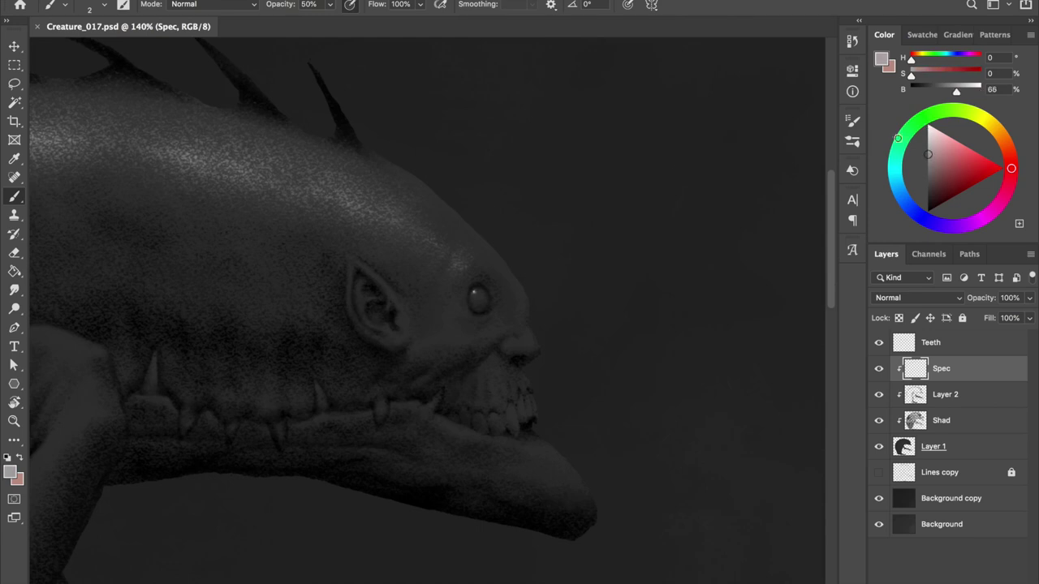
{"action": "left_click_drag", "start_coordinate": [960, 100], "coordinate": [968, 100]}
{"action": "right_click", "coordinate": [529, 267]}
{"action": "key", "text": "Escape"}
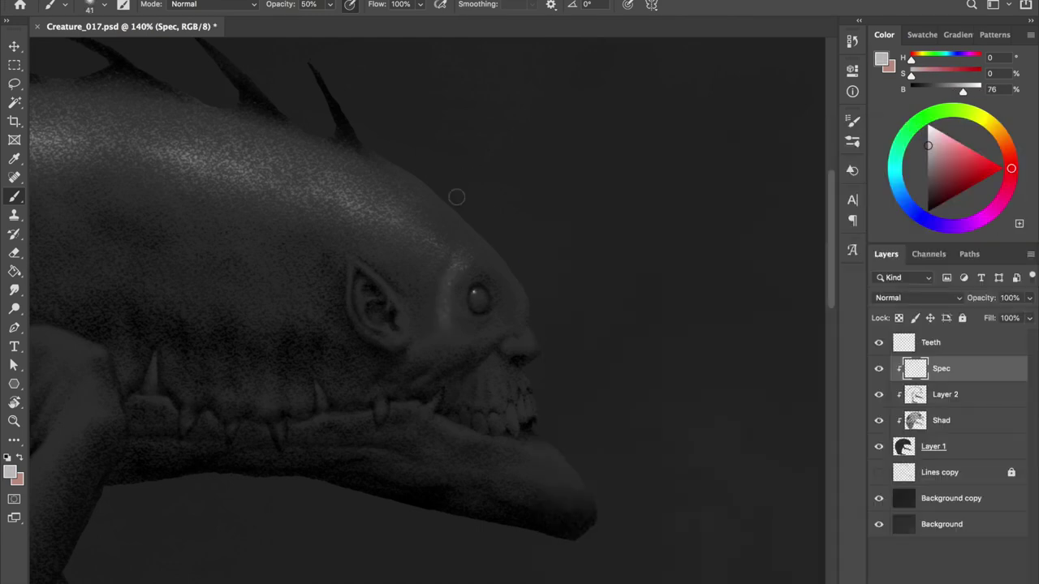
- Mirror the canvas, save, and touch up the highlight on the snout
{"action": "scroll", "coordinate": [524, 314], "scroll_direction": "down", "scroll_amount": 3}
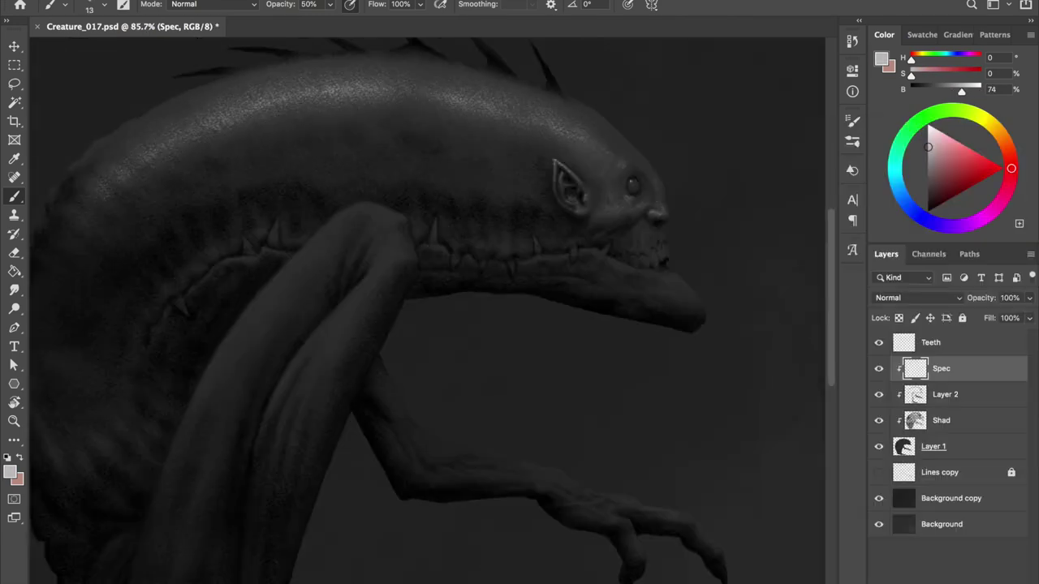
{"action": "key", "text": "ctrl+shift+h"}
{"action": "key", "text": "ctrl+s"}
{"action": "scroll", "coordinate": [330, 140], "scroll_direction": "up", "scroll_amount": 3}
{"action": "mouse_move", "coordinate": [343, 274]}
{"action": "left_mouse_down"}
{"action": "mouse_move", "coordinate": [364, 283]}
{"action": "mouse_move", "coordinate": [322, 280]}
{"action": "left_mouse_up"}
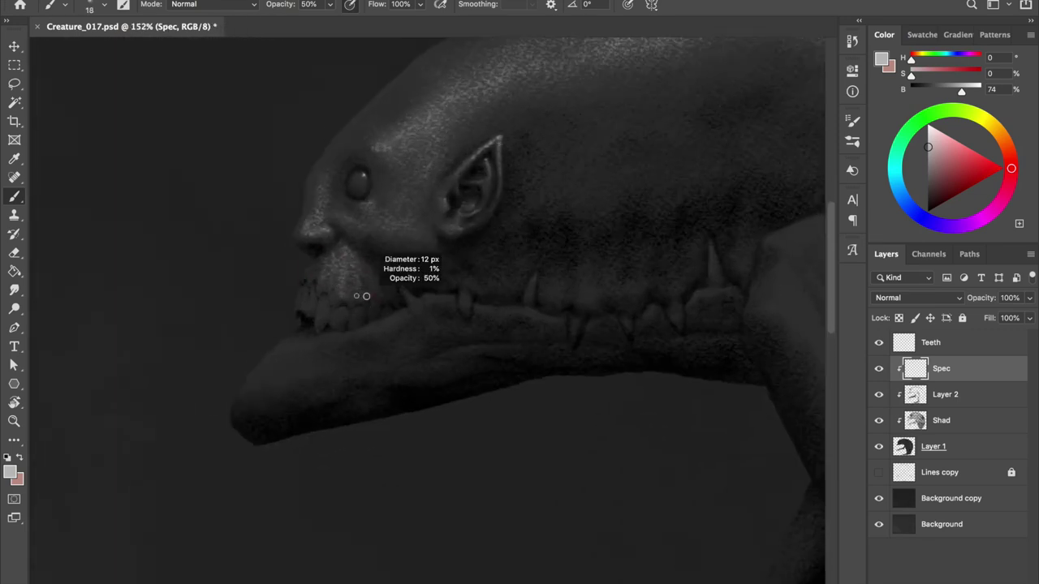
- Alternate brush and eraser, sizing the brush to 6 px and the eraser to 5 px
{"action": "key", "text": "e"}
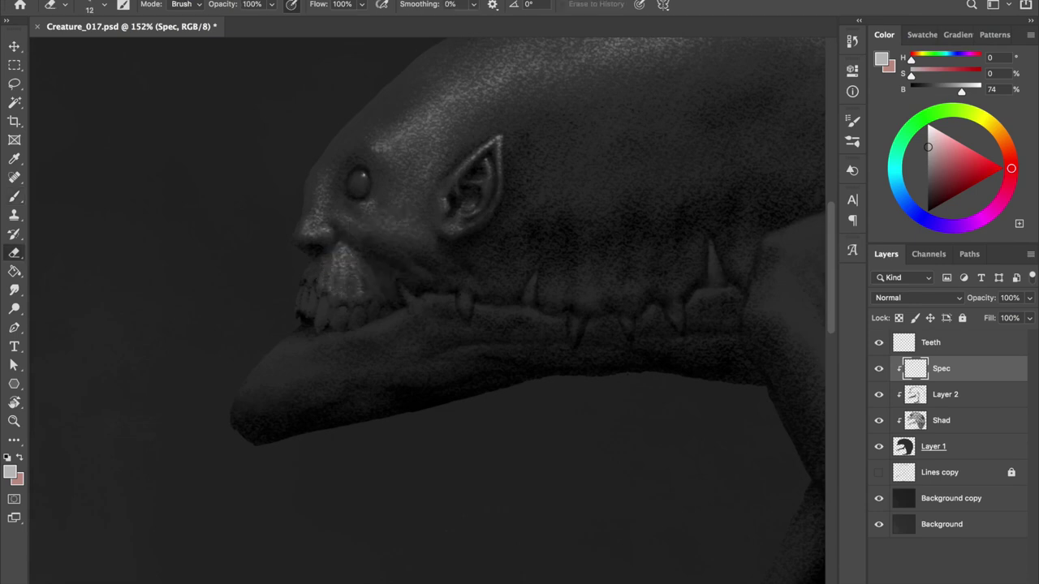
{"action": "key", "text": "b"}
{"action": "key", "text": "ctrl+shift+h"}
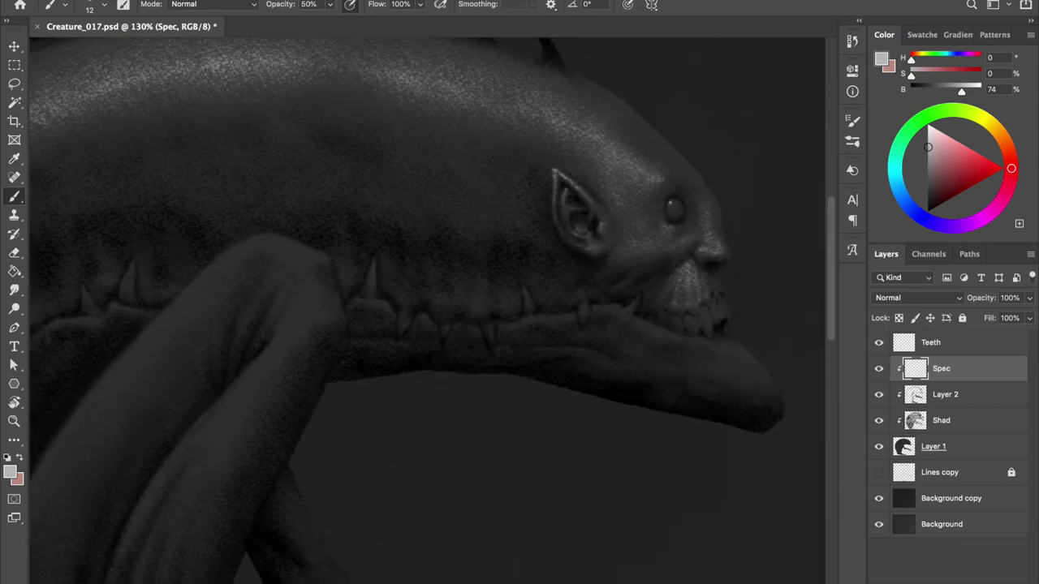
{"action": "key", "text": "e"}
{"action": "key", "text": "b"}
{"action": "left_click_drag", "start_coordinate": [697, 292], "coordinate": [691, 319]}
{"action": "key", "text": "e"}
{"action": "left_click_drag", "start_coordinate": [688, 301], "coordinate": [686, 301]}
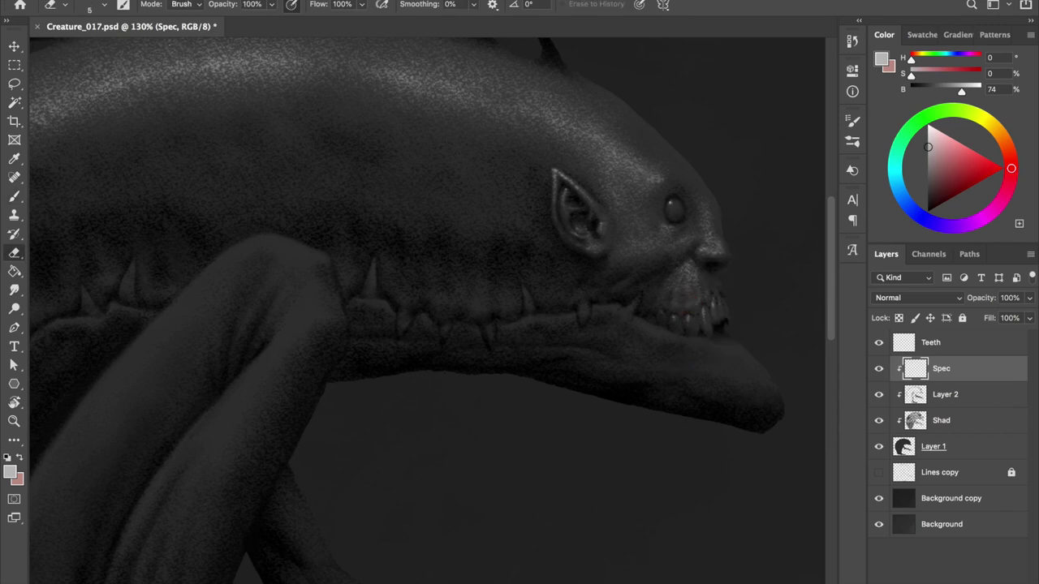
- Paint white highlights along the teeth, then set a 15 px brush at 20% opacity
{"action": "key", "text": "b"}
{"action": "scroll", "coordinate": [520, 182], "scroll_direction": "up", "scroll_amount": 3}
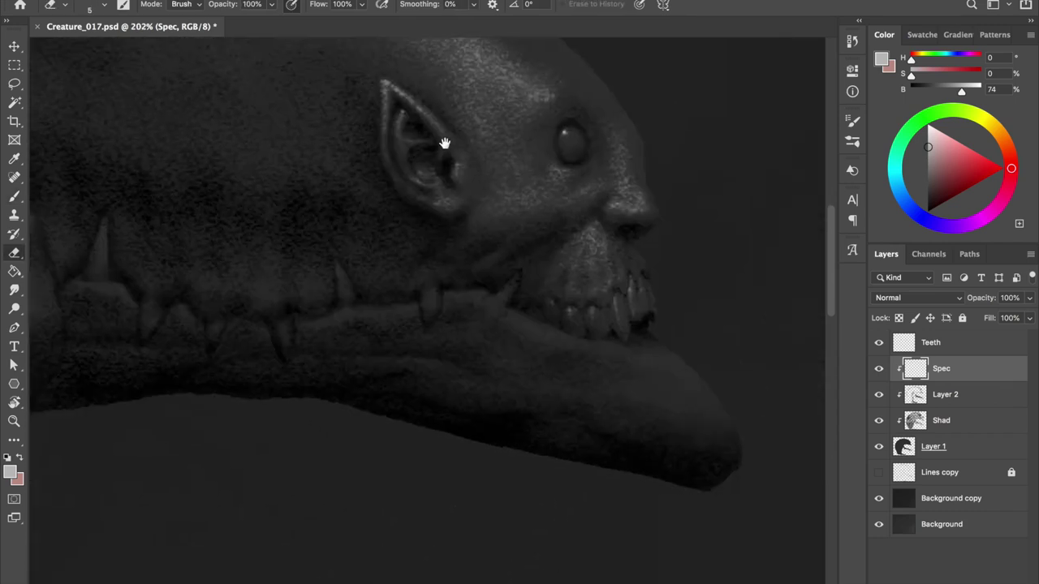
{"action": "mouse_move", "coordinate": [542, 305]}
{"action": "left_mouse_down"}
{"action": "mouse_move", "coordinate": [597, 276]}
{"action": "mouse_move", "coordinate": [579, 271]}
{"action": "left_mouse_up"}
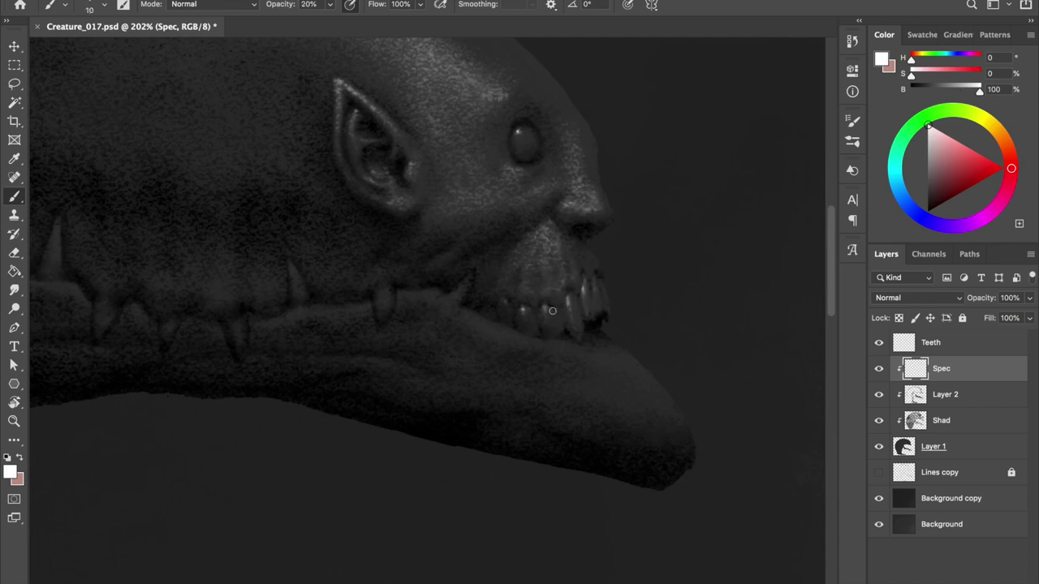
{"action": "key", "text": "bracketright"}
{"action": "key", "text": "e"}
{"action": "key", "text": "b"}
- Save and add a speckled grey highlight to the lower lip
{"action": "key", "text": "e"}
{"action": "scroll", "coordinate": [572, 309], "scroll_direction": "down", "scroll_amount": 3}
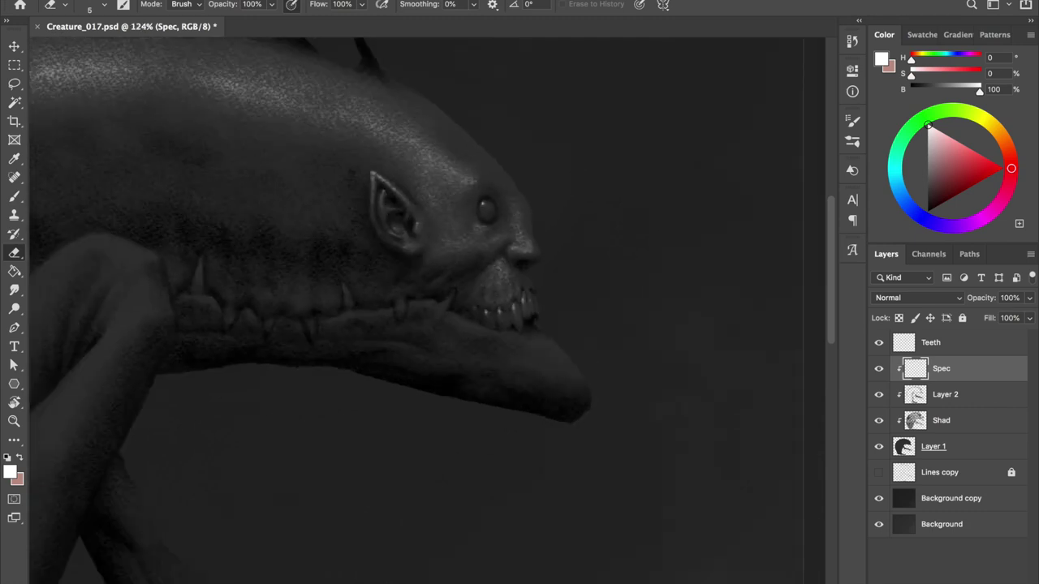
{"action": "scroll", "coordinate": [572, 310], "scroll_direction": "up", "scroll_amount": 4}
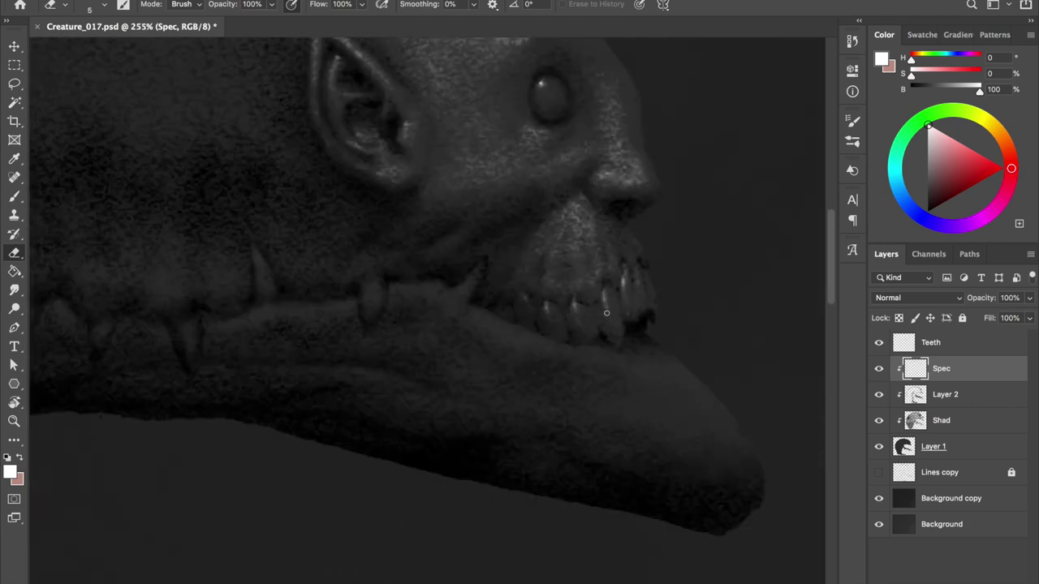
{"action": "scroll", "coordinate": [607, 321], "scroll_direction": "down", "scroll_amount": 3}
{"action": "key", "text": "b"}
{"action": "key", "text": "ctrl+s"}
{"action": "left_click_drag", "start_coordinate": [166, 422], "coordinate": [174, 436]}
{"action": "key", "text": "e"}
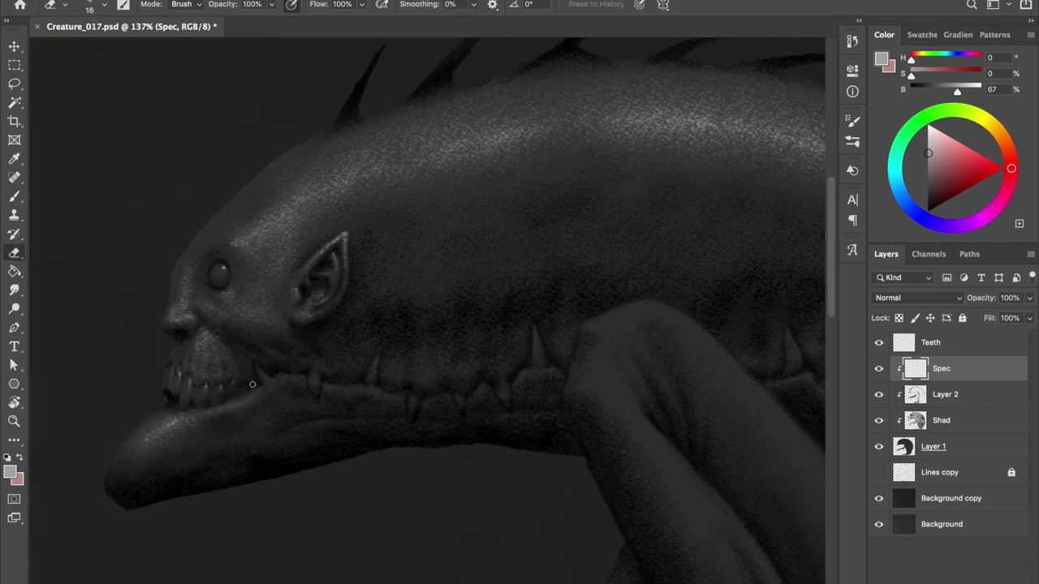
- Zoom out to the whole head and lighten the paint grey slightly
{"action": "left_click_drag", "start_coordinate": [272, 203], "coordinate": [484, 191]}
{"action": "key", "text": "ctrl+s"}
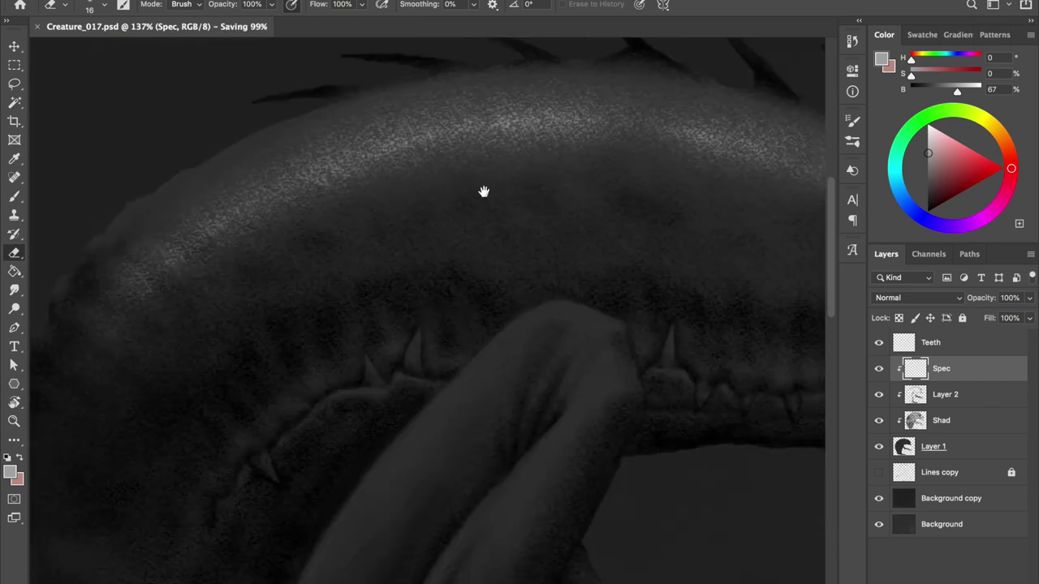
{"action": "key", "text": "ctrl+0"}
{"action": "key", "text": "b"}
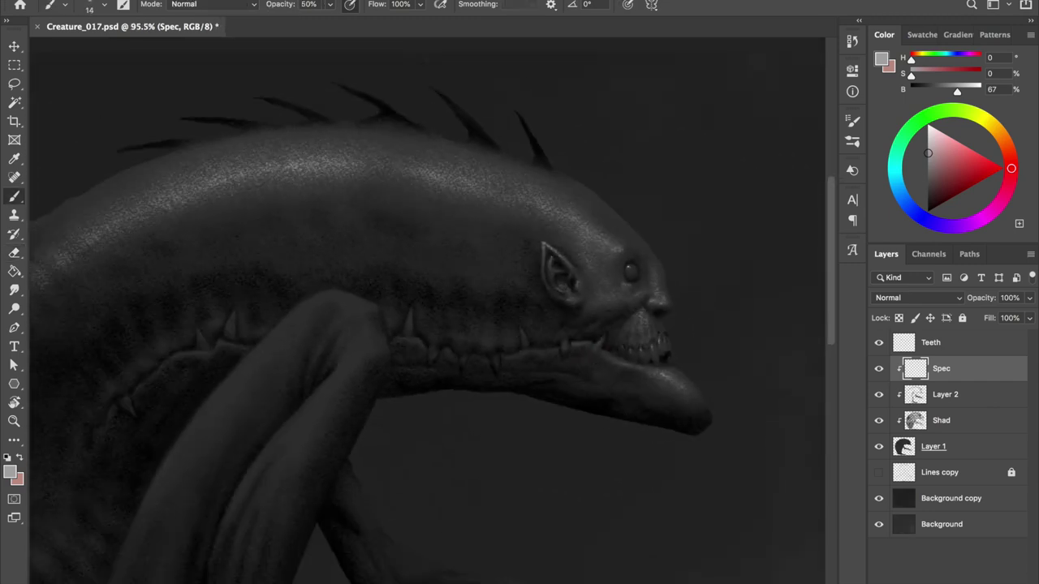
{"action": "left_click", "coordinate": [568, 360], "text": "alt"}
{"action": "key", "text": "e"}
{"action": "key", "text": "ctrl+shift+h"}
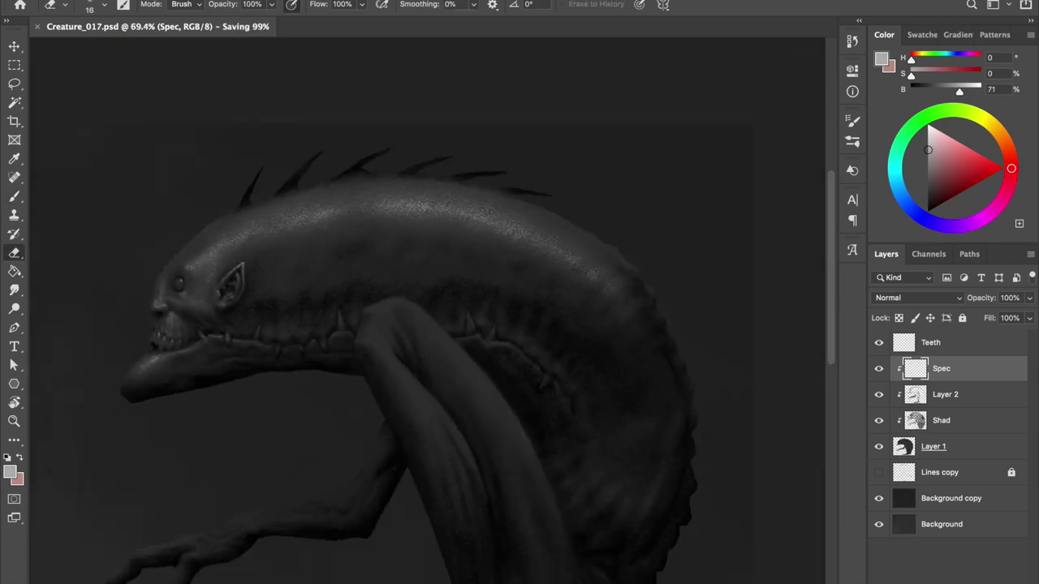
{"action": "scroll", "coordinate": [267, 343], "scroll_direction": "up", "scroll_amount": 3}
- Save and return to the brush at 50% opacity
{"action": "key", "text": "b"}
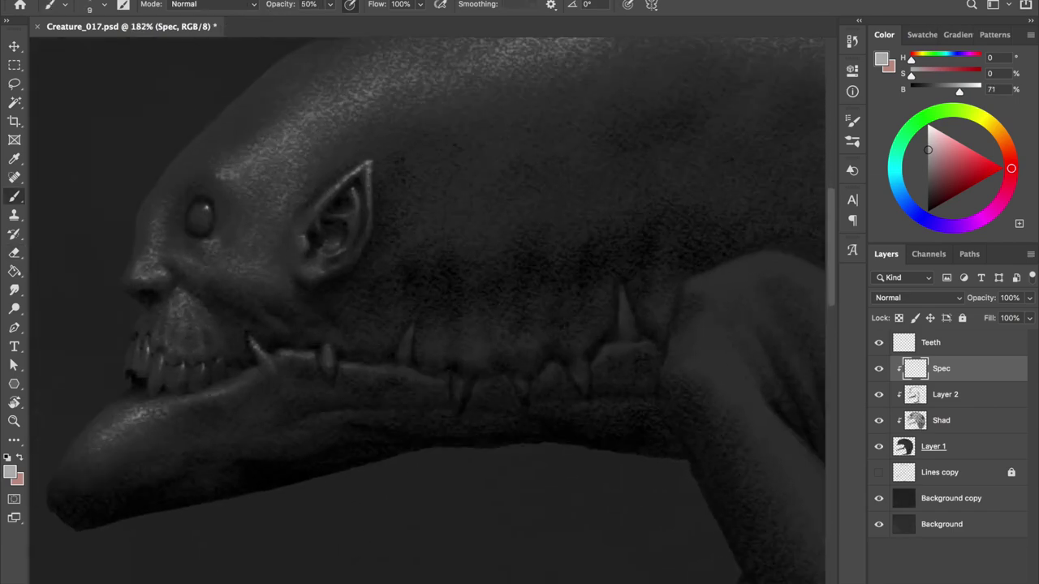
{"action": "key", "text": "e"}
{"action": "key", "text": "ctrl+s"}
{"action": "key", "text": "e"}
{"action": "scroll", "coordinate": [482, 327], "scroll_direction": "down", "scroll_amount": 5}
{"action": "scroll", "coordinate": [482, 327], "scroll_direction": "up", "scroll_amount": 2}
{"action": "scroll", "coordinate": [479, 271], "scroll_direction": "up", "scroll_amount": 2}
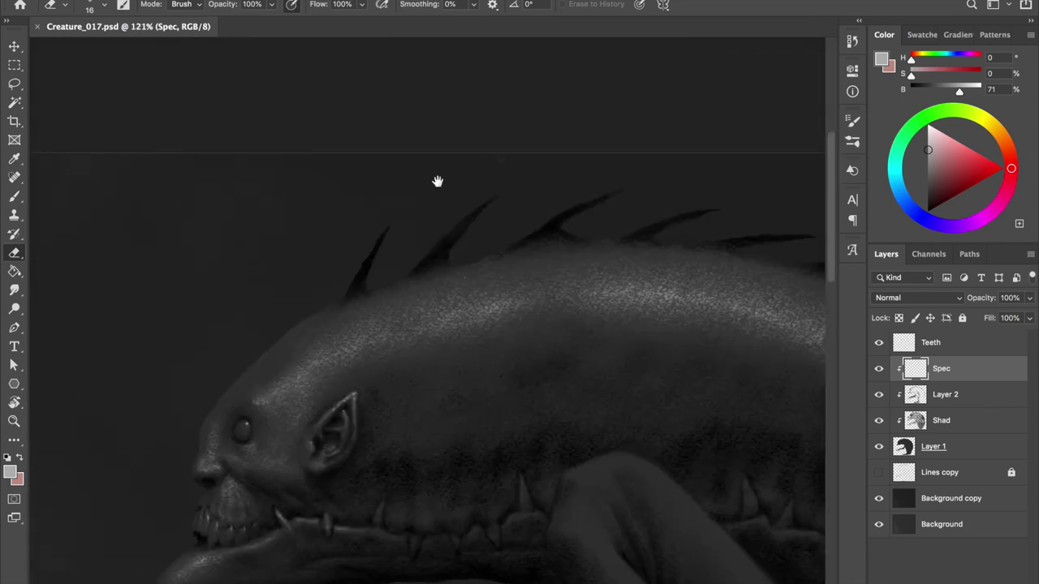
{"action": "key", "text": "b"}
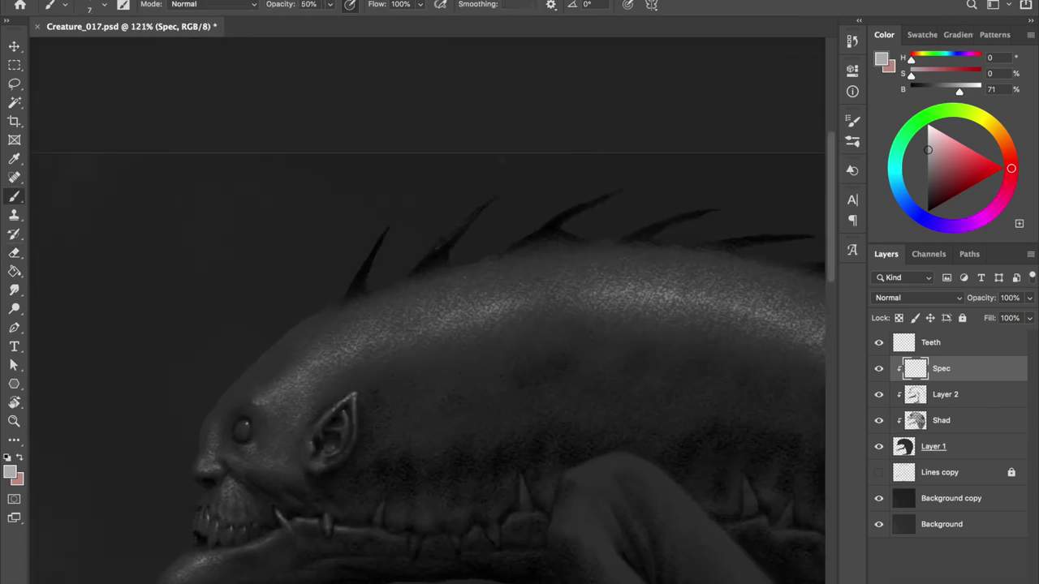
- Mirror the canvas so the creature faces right, then save
{"action": "left_click_drag", "start_coordinate": [425, 224], "coordinate": [255, 236]}
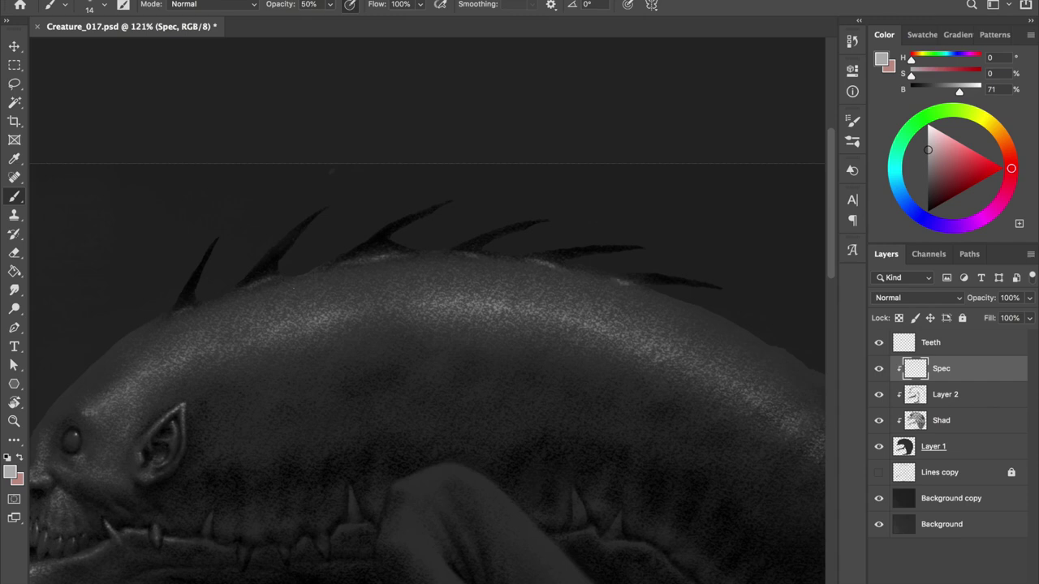
{"action": "key", "text": "e"}
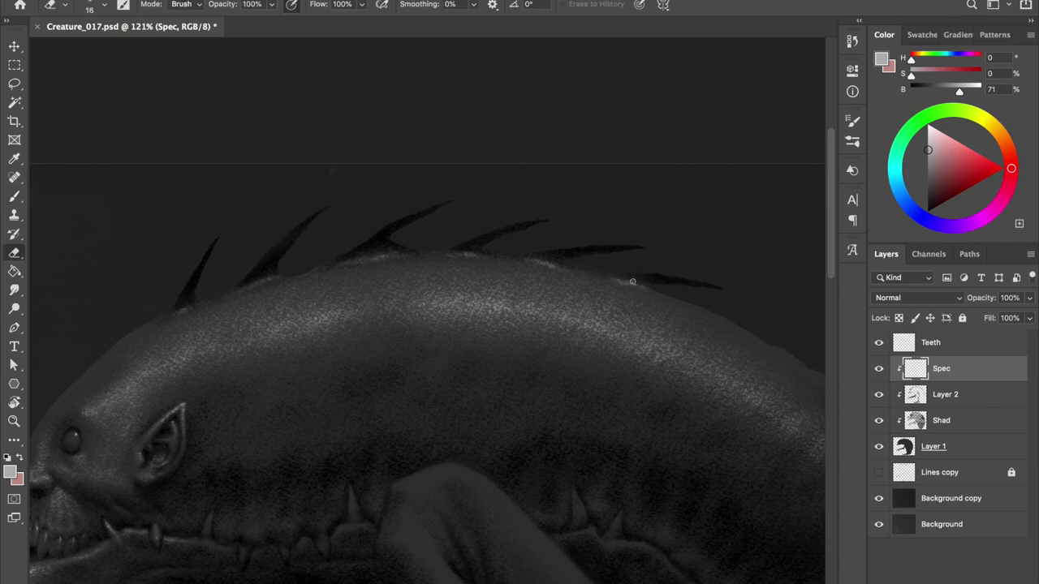
{"action": "scroll", "coordinate": [387, 244], "scroll_direction": "down", "scroll_amount": 3}
{"action": "scroll", "coordinate": [468, 143], "scroll_direction": "down", "scroll_amount": 2}
{"action": "key", "text": "ctrl+shift+h"}
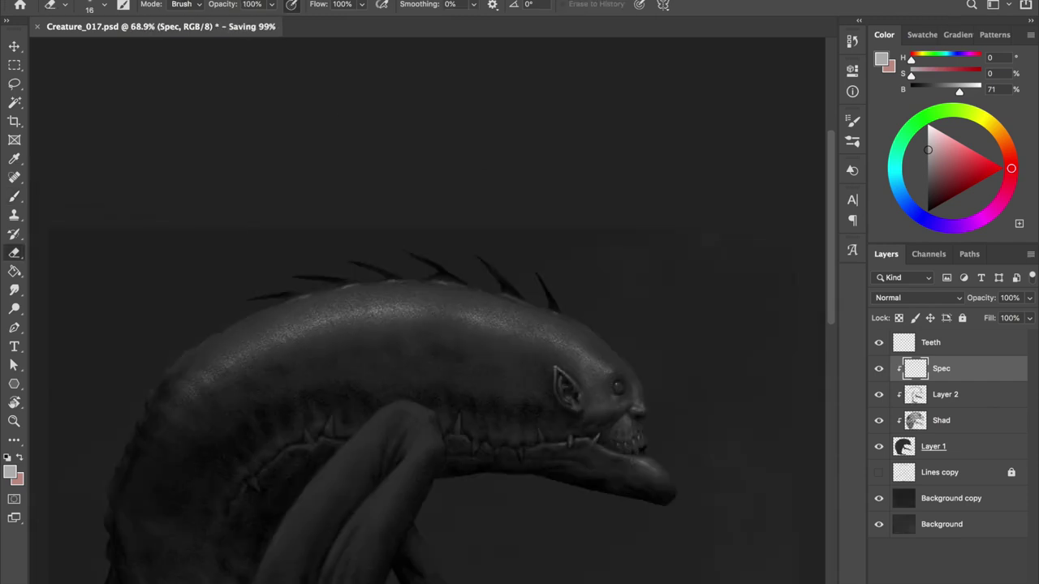
{"action": "key", "text": "b"}
{"action": "key", "text": "ctrl+s"}
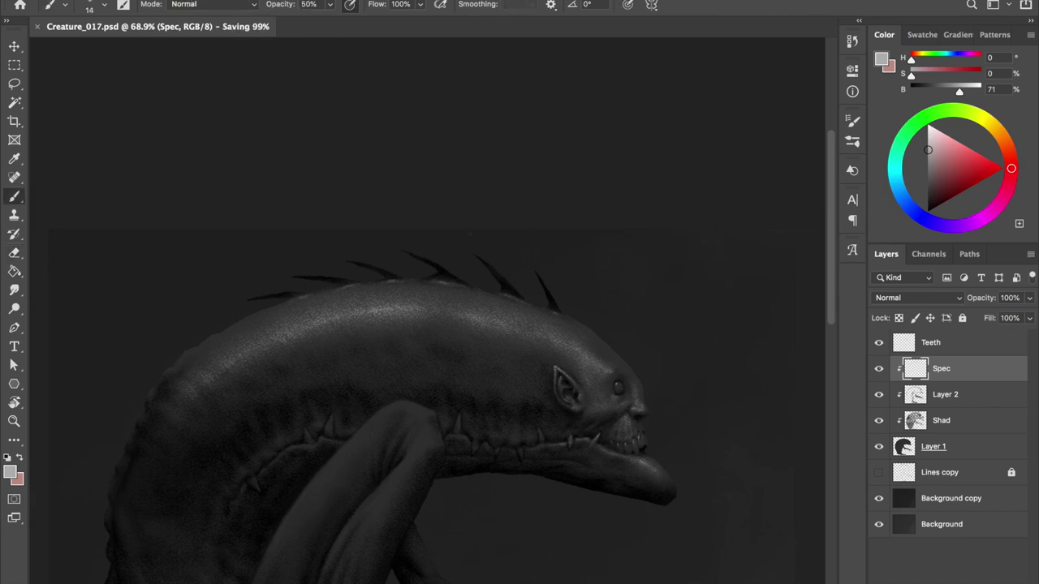
{"action": "scroll", "coordinate": [559, 162], "scroll_direction": "up", "scroll_amount": 3}
- Paint speckled highlights along the back and head, erasing excess on the upper back
{"action": "left_click_drag", "start_coordinate": [563, 209], "coordinate": [577, 100]}
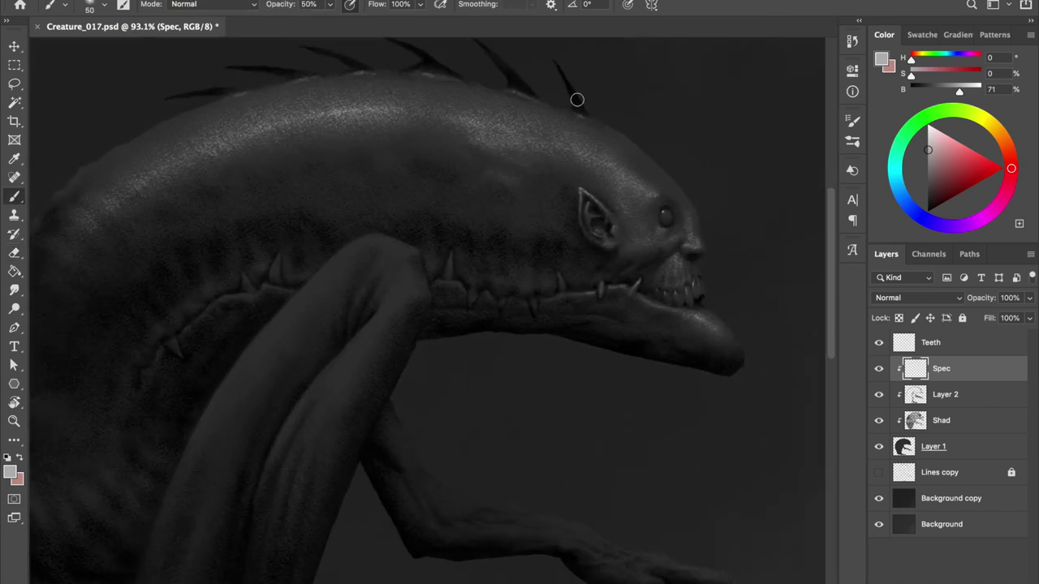
{"action": "left_click_drag", "start_coordinate": [222, 151], "coordinate": [293, 145]}
{"action": "left_click_drag", "start_coordinate": [482, 134], "coordinate": [295, 123]}
{"action": "left_click_drag", "start_coordinate": [294, 166], "coordinate": [268, 166]}
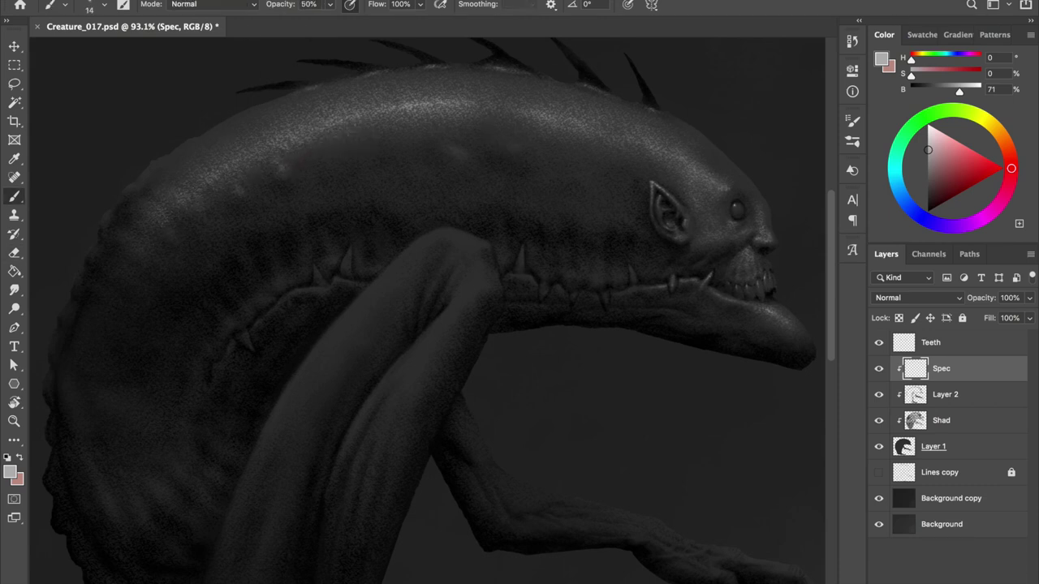
{"action": "left_click_drag", "start_coordinate": [507, 142], "coordinate": [523, 142]}
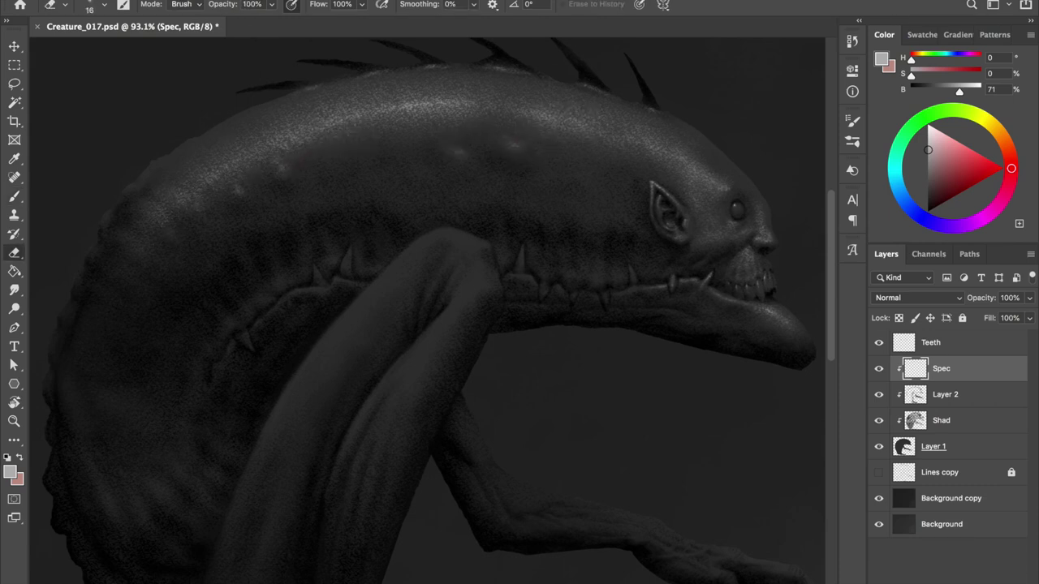
{"action": "key", "text": "e"}
{"action": "left_click_drag", "start_coordinate": [435, 121], "coordinate": [471, 125]}
- Paint bright specular strokes on the arm
{"action": "scroll", "coordinate": [505, 181], "scroll_direction": "down", "scroll_amount": 3}
{"action": "key", "text": "b"}
{"action": "scroll", "coordinate": [475, 225], "scroll_direction": "up", "scroll_amount": 2}
{"action": "left_click_drag", "start_coordinate": [454, 225], "coordinate": [476, 225]}
{"action": "mouse_move", "coordinate": [586, 342]}
{"action": "left_mouse_down"}
{"action": "mouse_move", "coordinate": [480, 206]}
{"action": "mouse_move", "coordinate": [447, 281]}
{"action": "mouse_move", "coordinate": [457, 290]}
{"action": "mouse_move", "coordinate": [471, 187]}
{"action": "left_mouse_up"}
- Paint glossy highlights along the arm at half opacity with a shrinking brush
{"action": "key", "text": "e"}
{"action": "left_click_drag", "start_coordinate": [522, 225], "coordinate": [560, 236]}
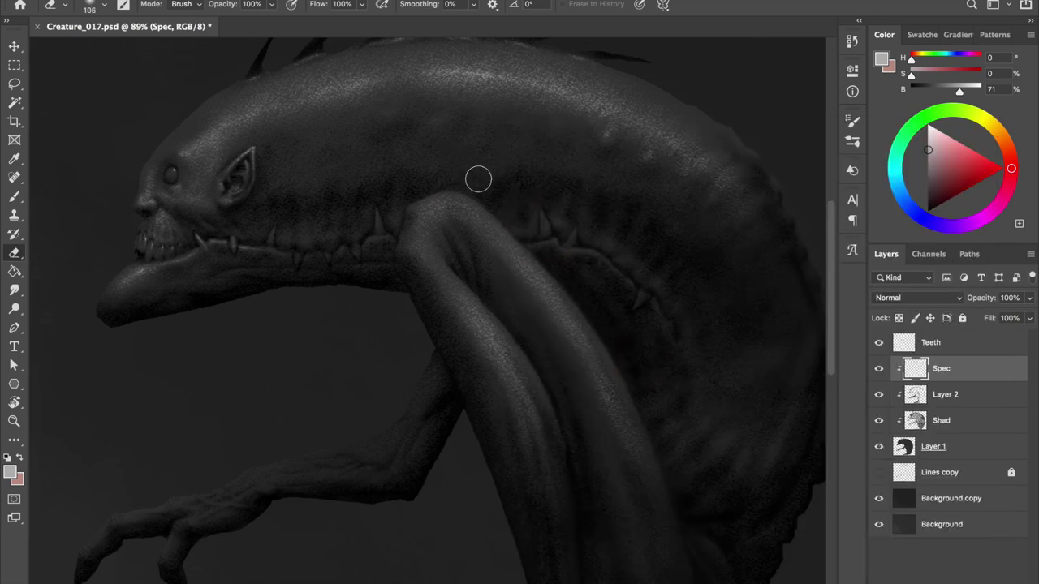
{"action": "key", "text": "b"}
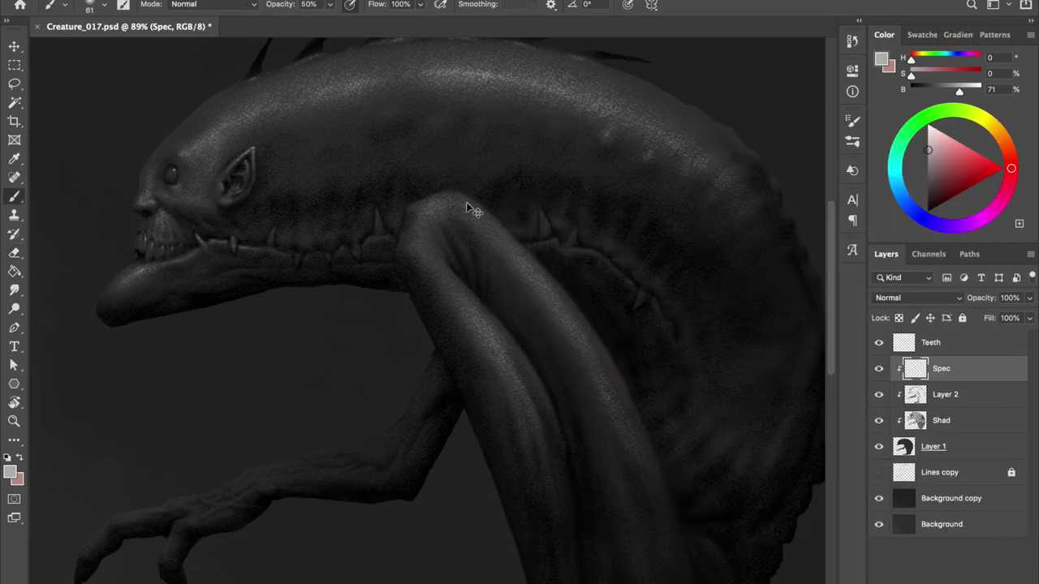
{"action": "key", "text": "bracketleft"}
{"action": "key", "text": "bracketleft"}
{"action": "left_click_drag", "start_coordinate": [471, 314], "coordinate": [499, 350]}
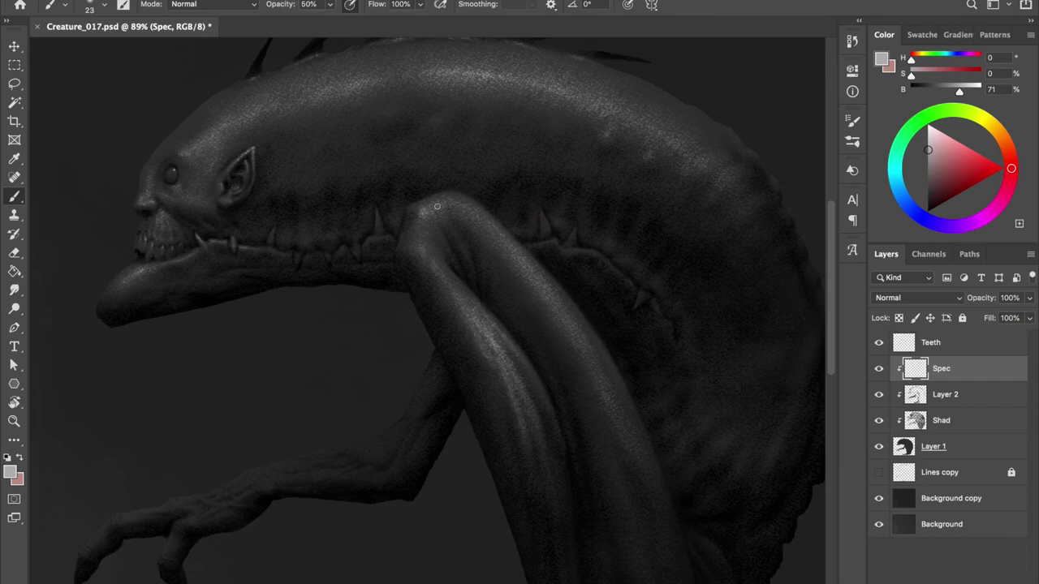
{"action": "key", "text": "bracketleft"}
{"action": "key", "text": "bracketleft"}
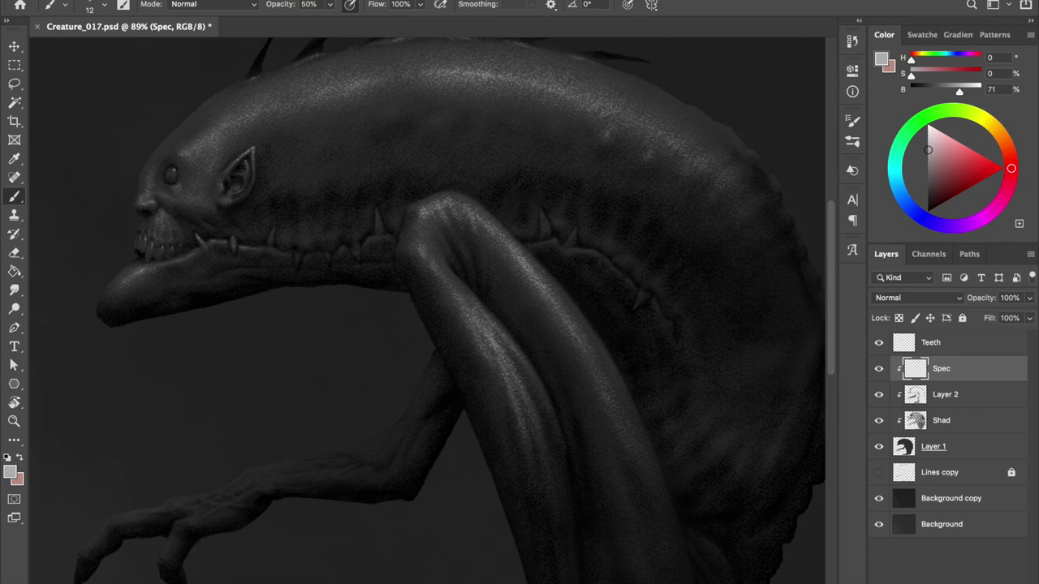
{"action": "left_click_drag", "start_coordinate": [467, 302], "coordinate": [497, 373]}
- Mirror the canvas and erase the highlight behind the knee
{"action": "key", "text": "ctrl+shift+h"}
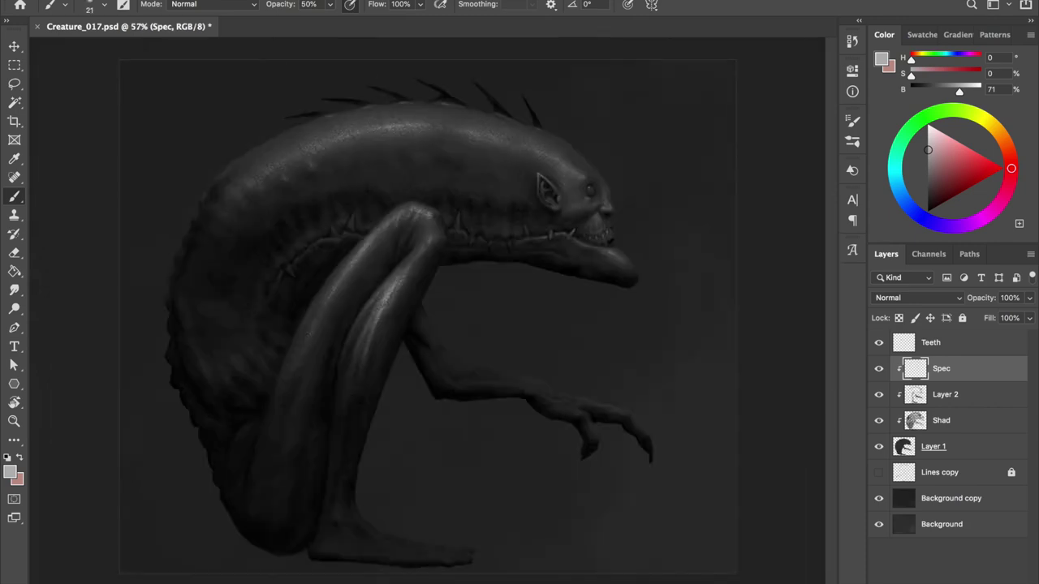
{"action": "scroll", "coordinate": [387, 290], "scroll_direction": "up", "scroll_amount": 3}
{"action": "key", "text": "e"}
{"action": "key", "text": "b"}
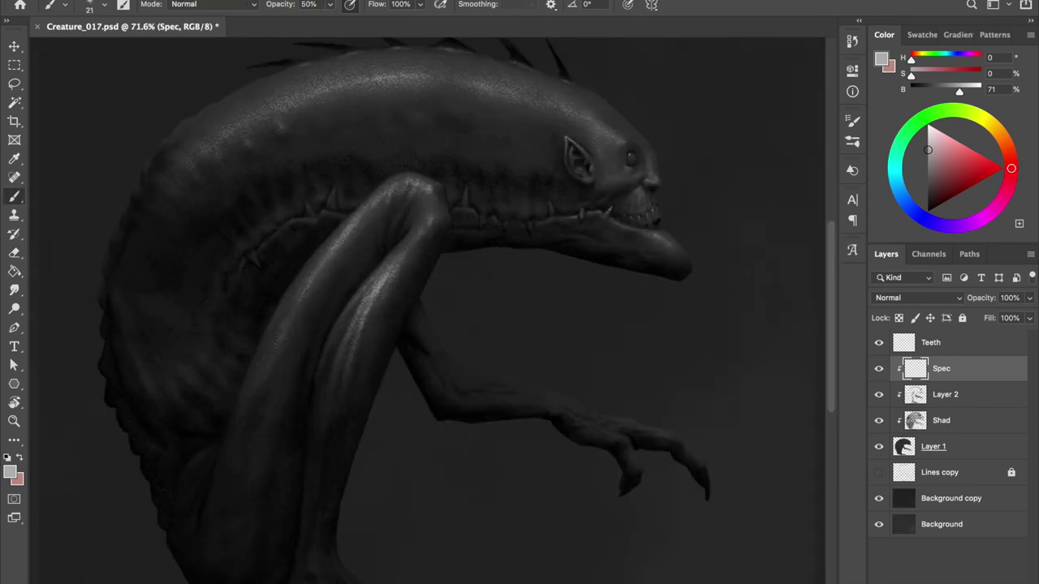
{"action": "key", "text": "e"}
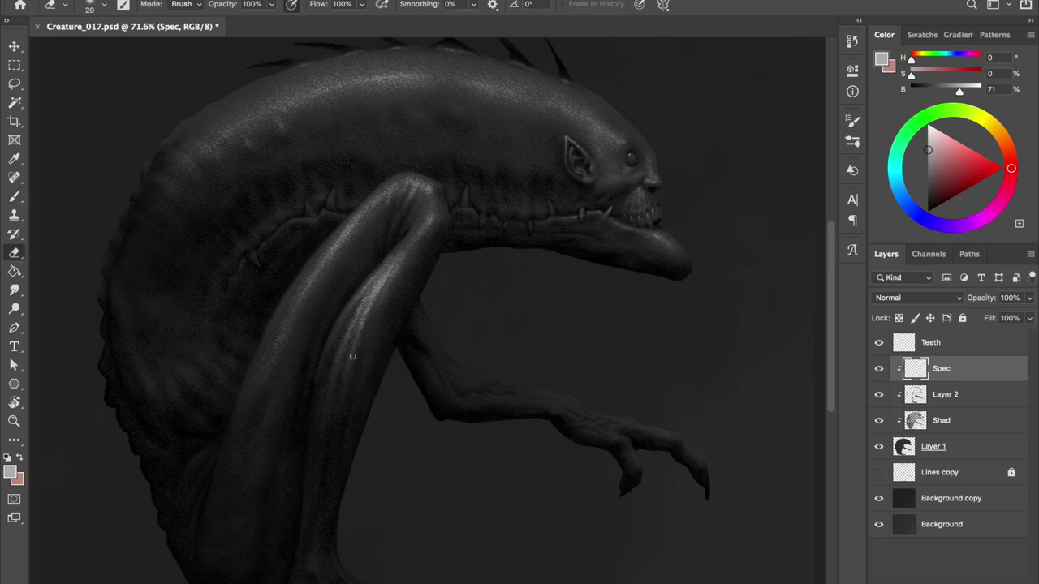
{"action": "left_click_drag", "start_coordinate": [431, 201], "coordinate": [449, 203]}
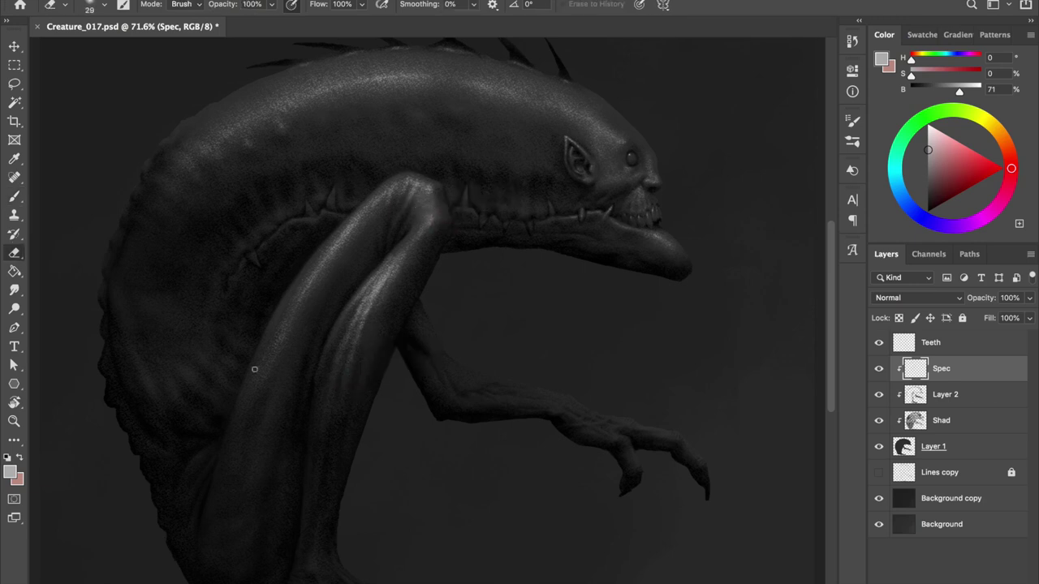
{"action": "key", "text": "h"}
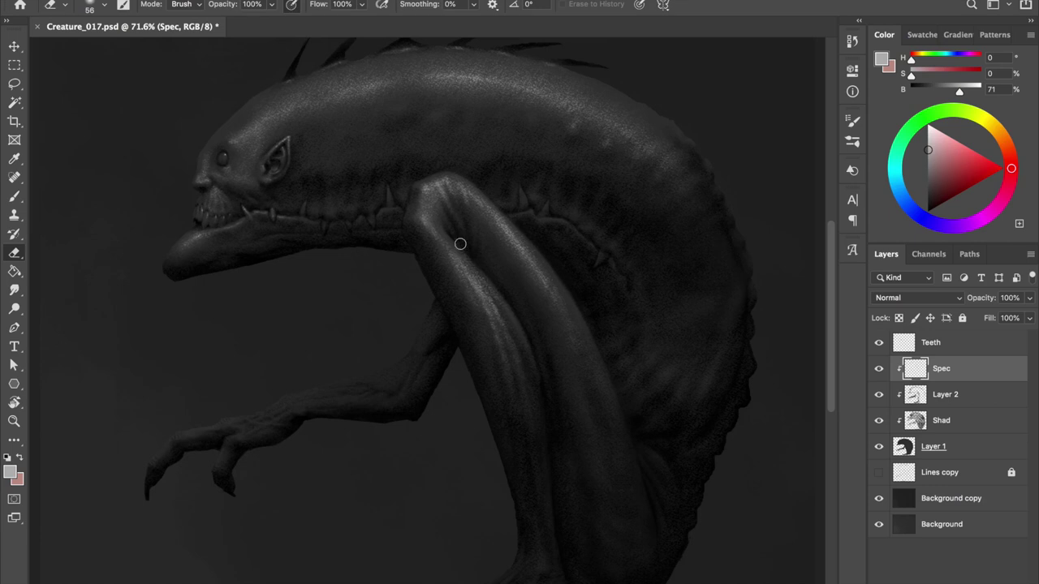
{"action": "key", "text": "b"}
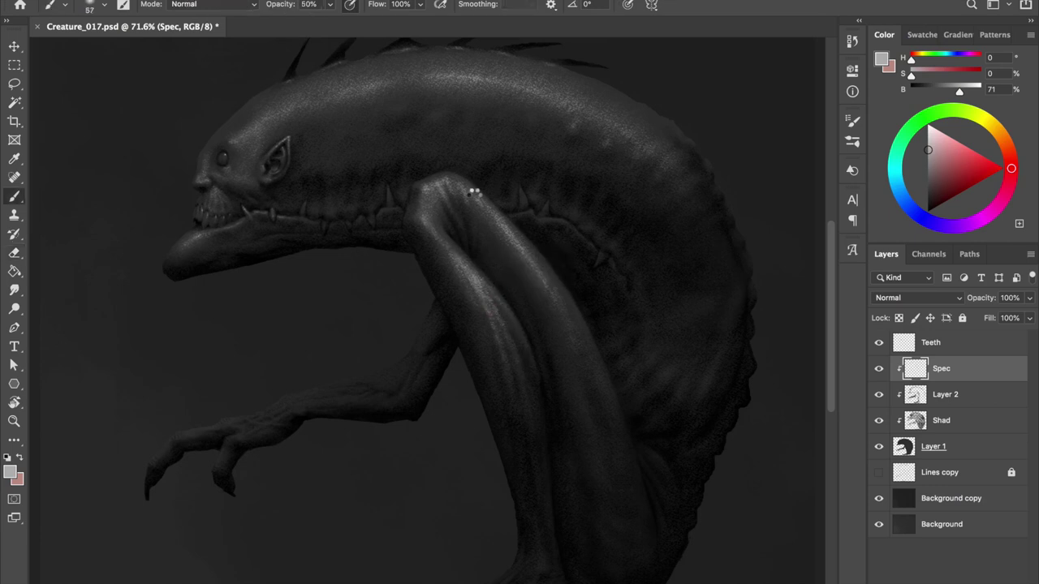
- Save and paint a small highlight on the leg
{"action": "key", "text": "h"}
{"action": "key", "text": "ctrl+s"}
{"action": "scroll", "coordinate": [467, 174], "scroll_direction": "up", "scroll_amount": 2}
{"action": "scroll", "coordinate": [420, 295], "scroll_direction": "up", "scroll_amount": 3}
{"action": "left_click_drag", "start_coordinate": [349, 280], "coordinate": [406, 252]}
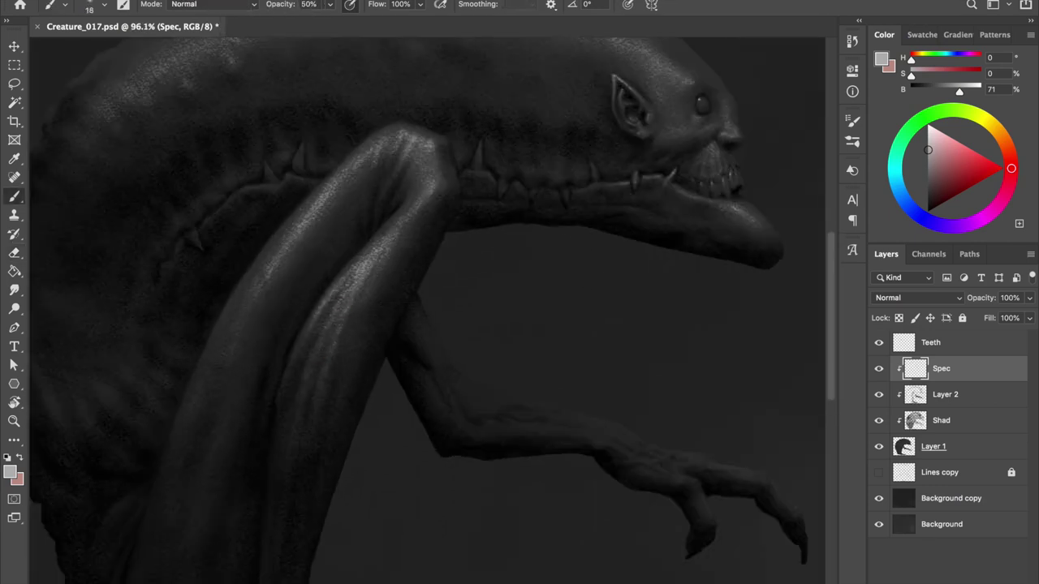
{"action": "key", "text": "bracketright"}
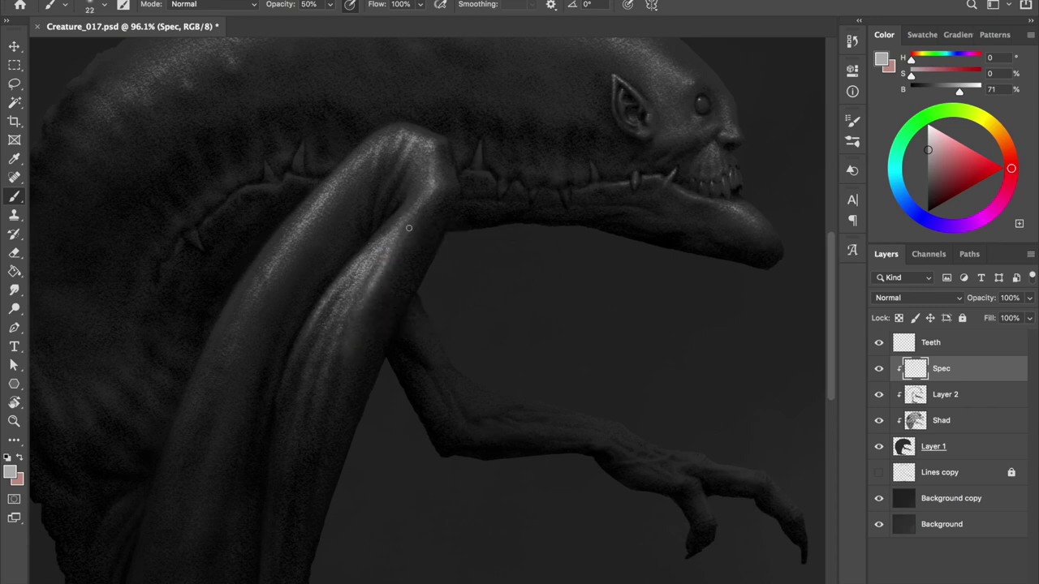
- Save, mirror the view, and add a new clipped layer above Spec
{"action": "scroll", "coordinate": [408, 228], "scroll_direction": "down", "scroll_amount": 3}
{"action": "key", "text": "h"}
{"action": "key", "text": "ctrl+s"}
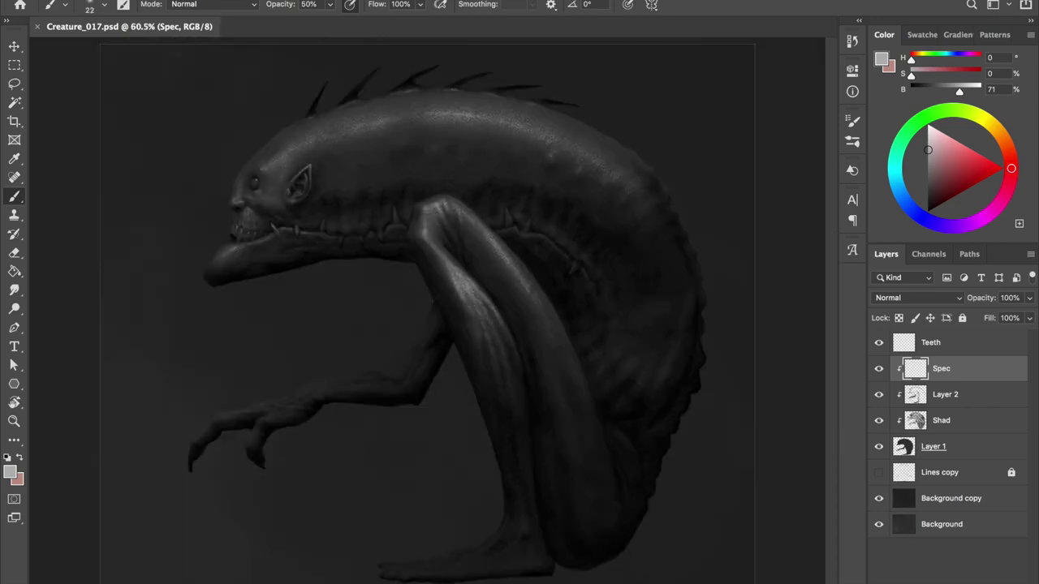
{"action": "key", "text": "ctrl+shift+alt+n"}
{"action": "scroll", "coordinate": [290, 249], "scroll_direction": "up", "scroll_amount": 2}
- Paint bright speckles at 100% opacity with a fine brush on Layer 3
{"action": "key", "text": "0"}
{"action": "left_click_drag", "start_coordinate": [398, 281], "coordinate": [381, 316]}
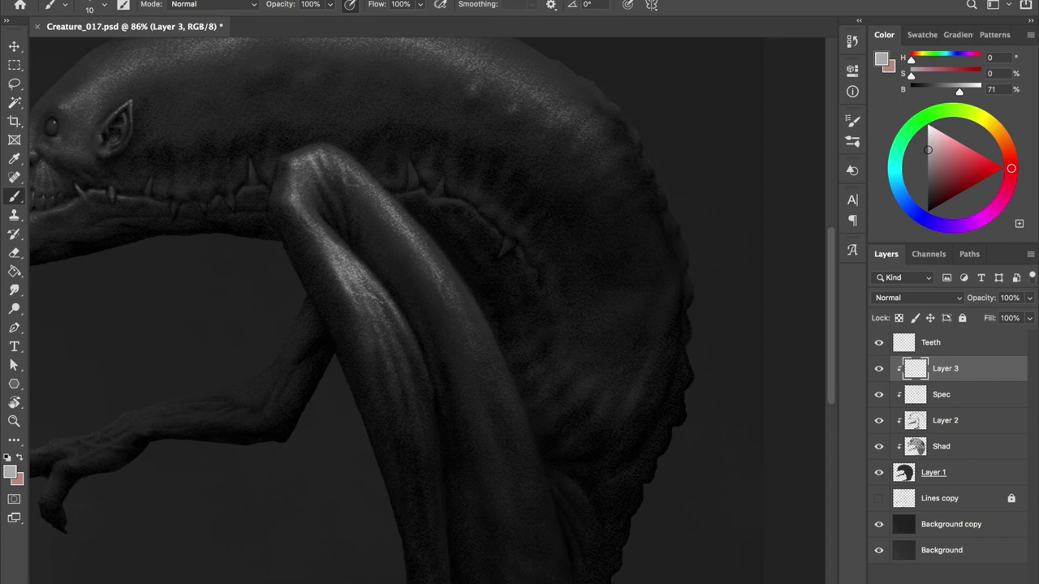
{"action": "key", "text": "h"}
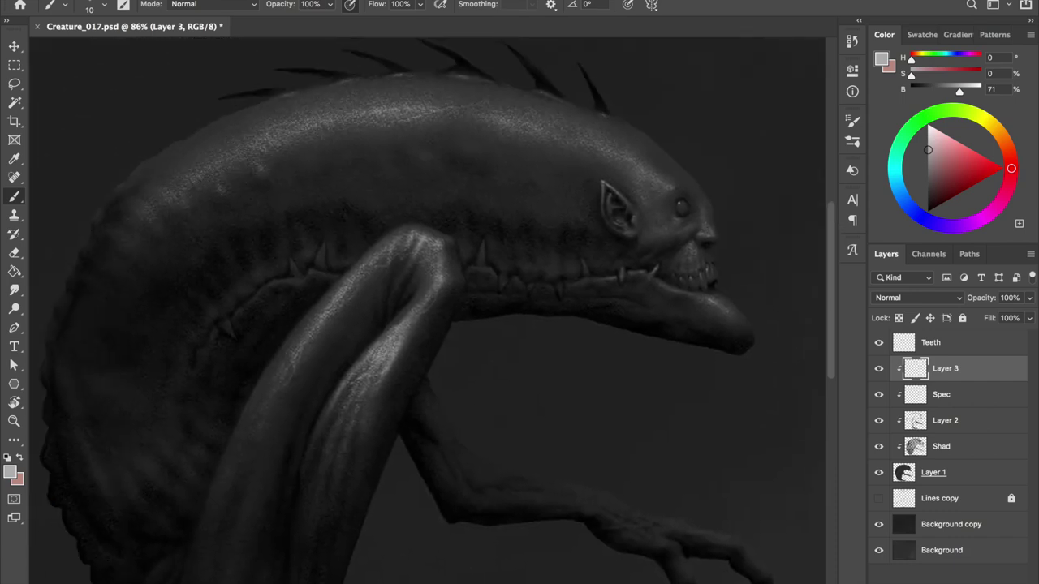
{"action": "key", "text": "e"}
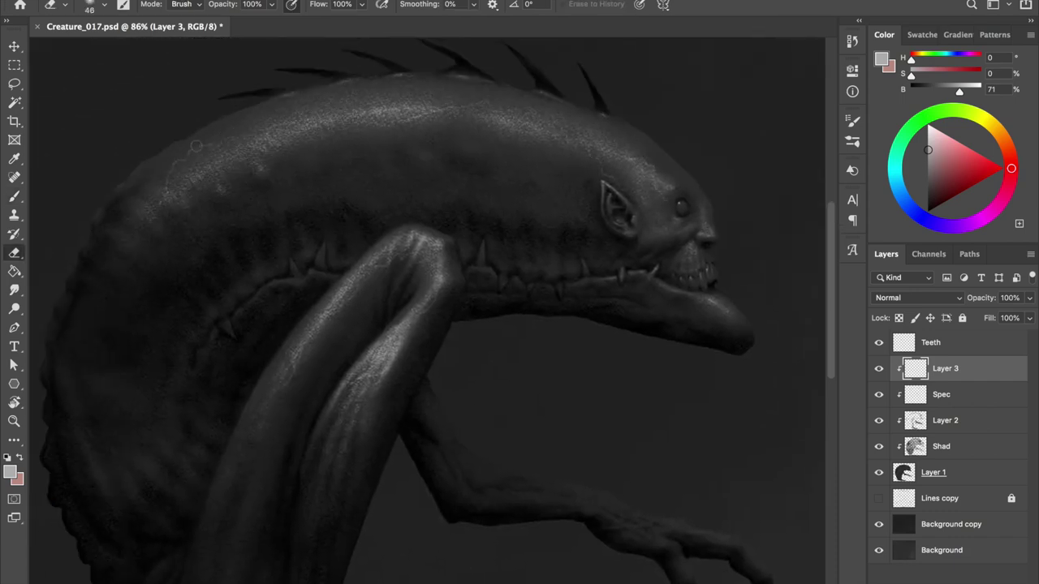
{"action": "key", "text": "b"}
{"action": "key", "text": "e"}
- Save, select Layer 2, and create a new layer named 'Veins'
{"action": "key", "text": "b"}
{"action": "key", "text": "ctrl+s"}
{"action": "key", "text": "alt+bracketleft"}
{"action": "key", "text": "alt+bracketleft"}
{"action": "key", "text": "ctrl+shift+n"}
{"action": "type", "text": "Veins"}
{"action": "key", "text": "Return"}
- Confirm the Veins layer and set a thin brush with a slightly lighter dark grey
{"action": "left_click", "coordinate": [167, 294], "text": "alt"}
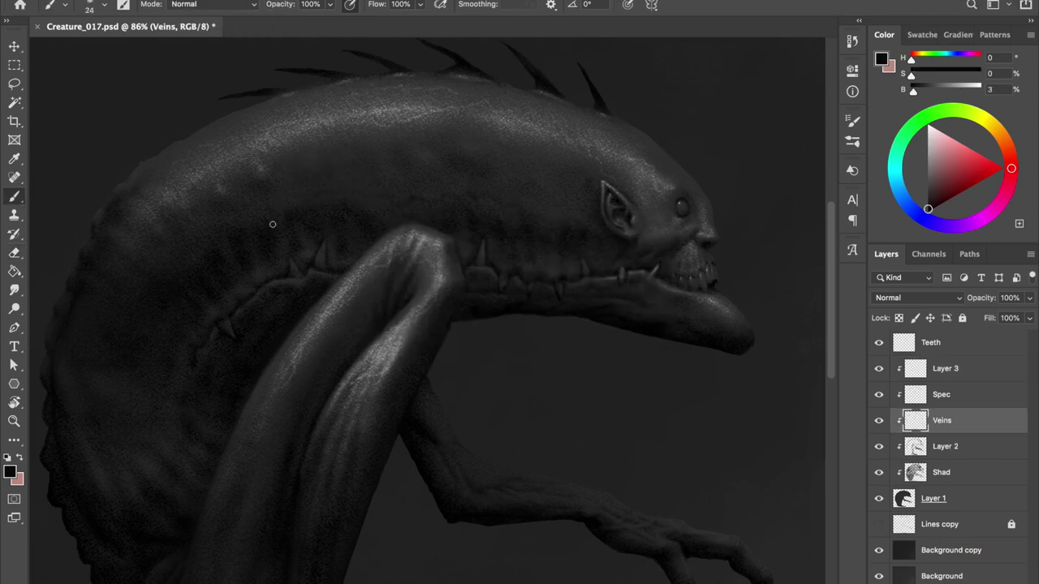
{"action": "left_click_drag", "start_coordinate": [247, 467], "coordinate": [239, 467]}
{"action": "left_click", "coordinate": [378, 405], "text": "alt"}
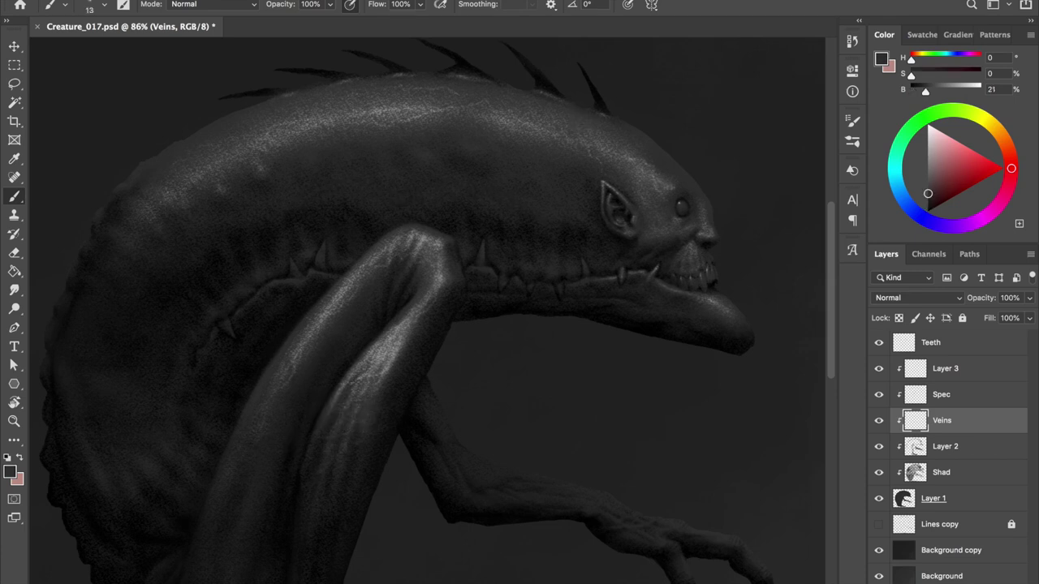
{"action": "scroll", "coordinate": [499, 194], "scroll_direction": "down", "scroll_amount": 3}
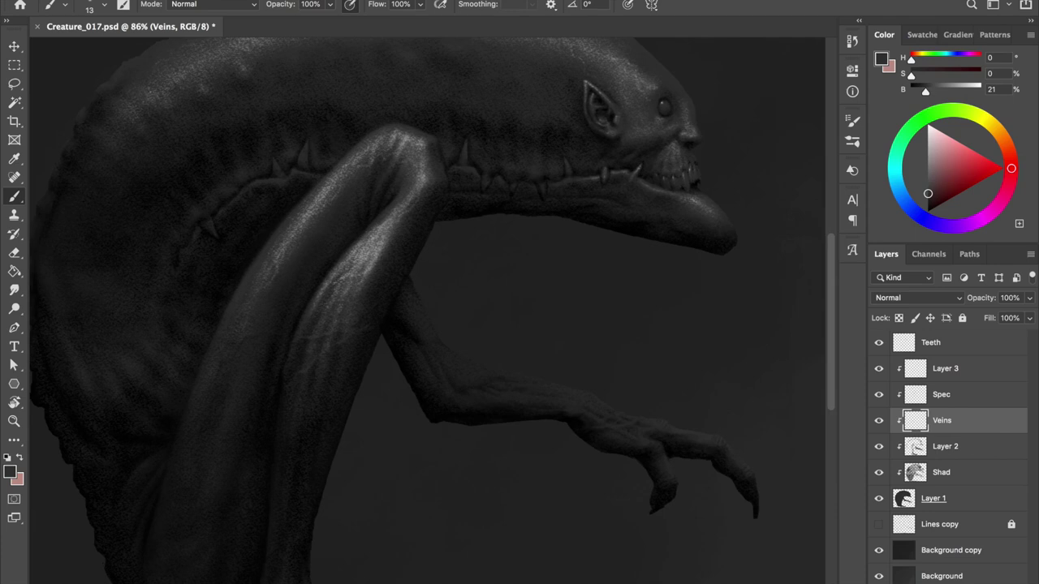
{"action": "key", "text": "shift+h"}
{"action": "scroll", "coordinate": [442, 139], "scroll_direction": "up", "scroll_amount": 2}
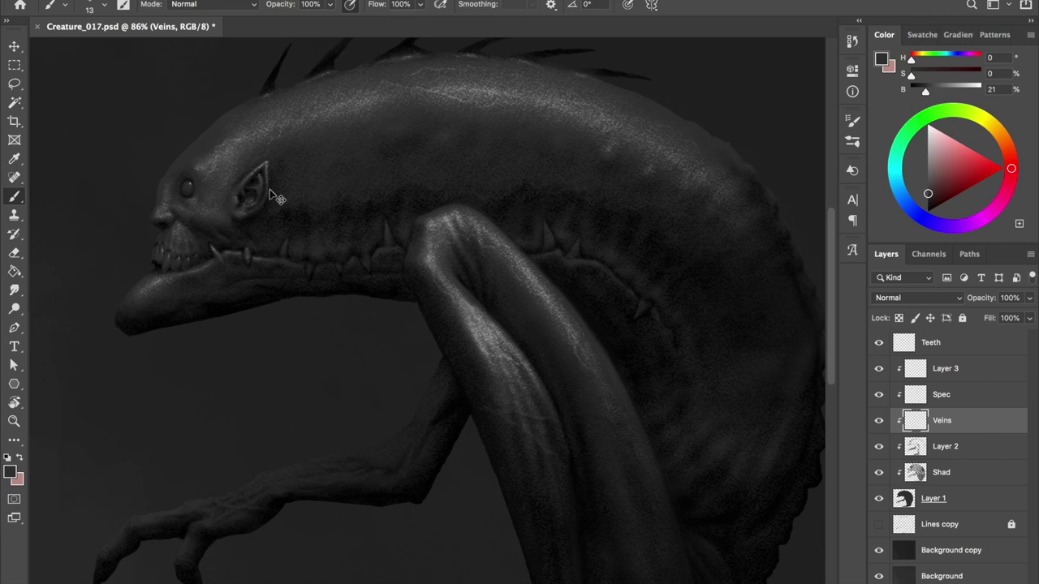
{"action": "key", "text": "shift+h"}
- Darken the paint almost to black, sample a lighter grey, and save
{"action": "left_click_drag", "start_coordinate": [928, 193], "coordinate": [928, 206]}
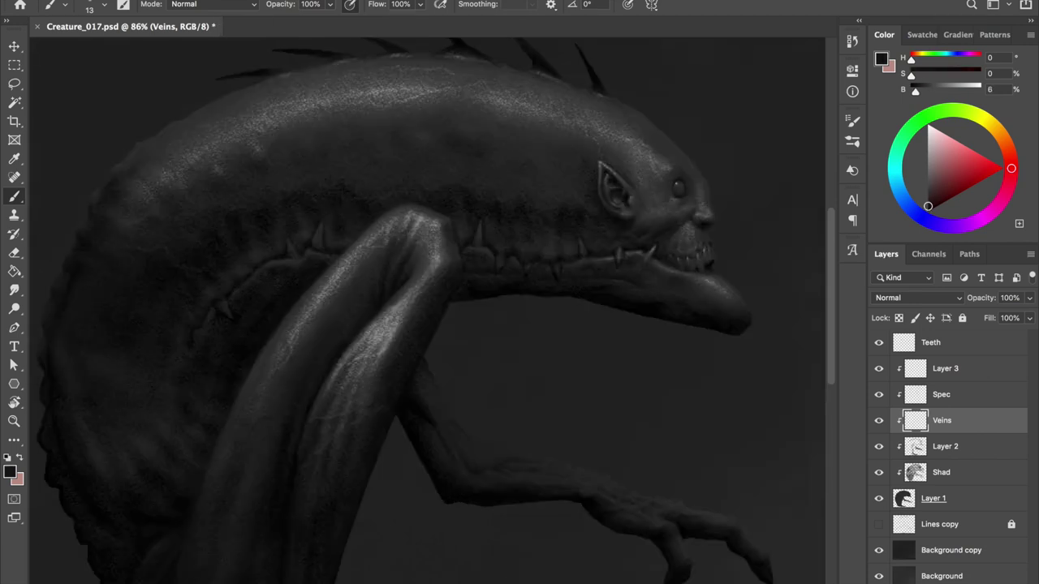
{"action": "left_click", "coordinate": [549, 187], "text": "alt"}
{"action": "key", "text": "shift+h"}
{"action": "scroll", "coordinate": [429, 308], "scroll_direction": "down", "scroll_amount": 1}
{"action": "key", "text": "ctrl+s"}
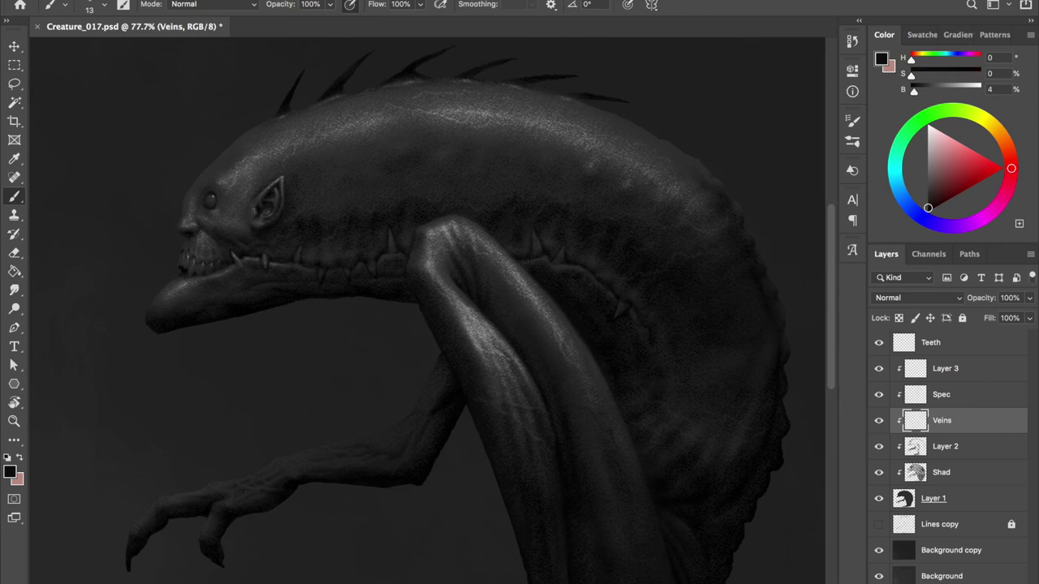
- Sample a mid skin grey and paint a faint vein across the back
{"action": "left_click", "coordinate": [389, 217], "text": "alt"}
{"action": "scroll", "coordinate": [388, 217], "scroll_direction": "up", "scroll_amount": 4}
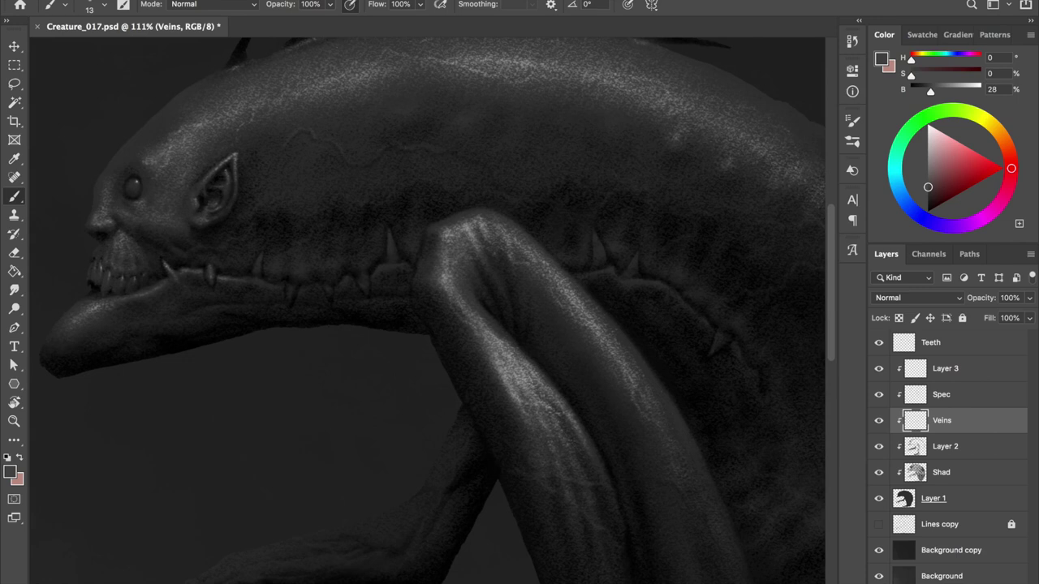
{"action": "left_click_drag", "start_coordinate": [342, 152], "coordinate": [390, 161]}
{"action": "key", "text": "e"}
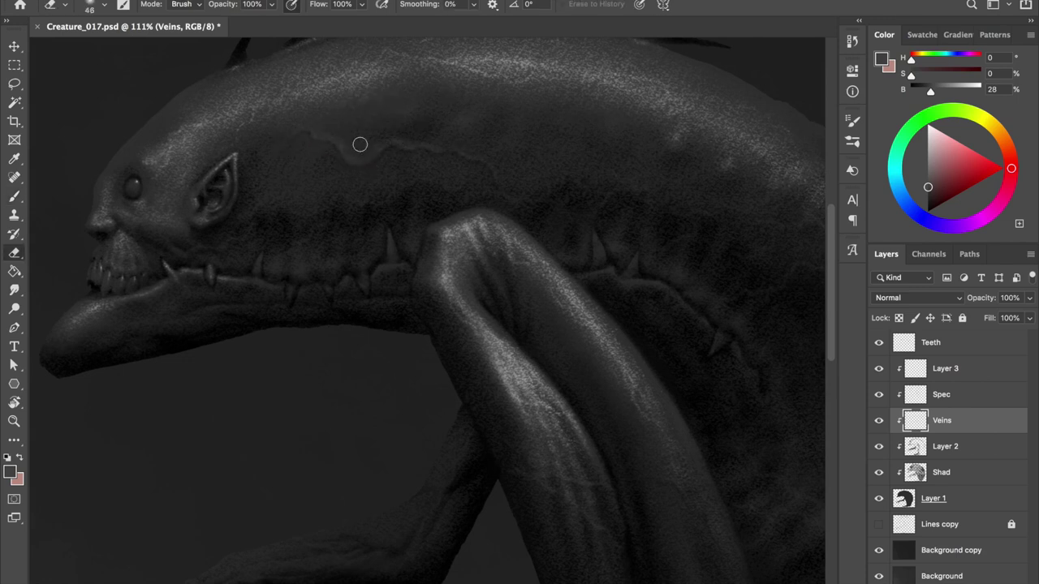
{"action": "key", "text": "h"}
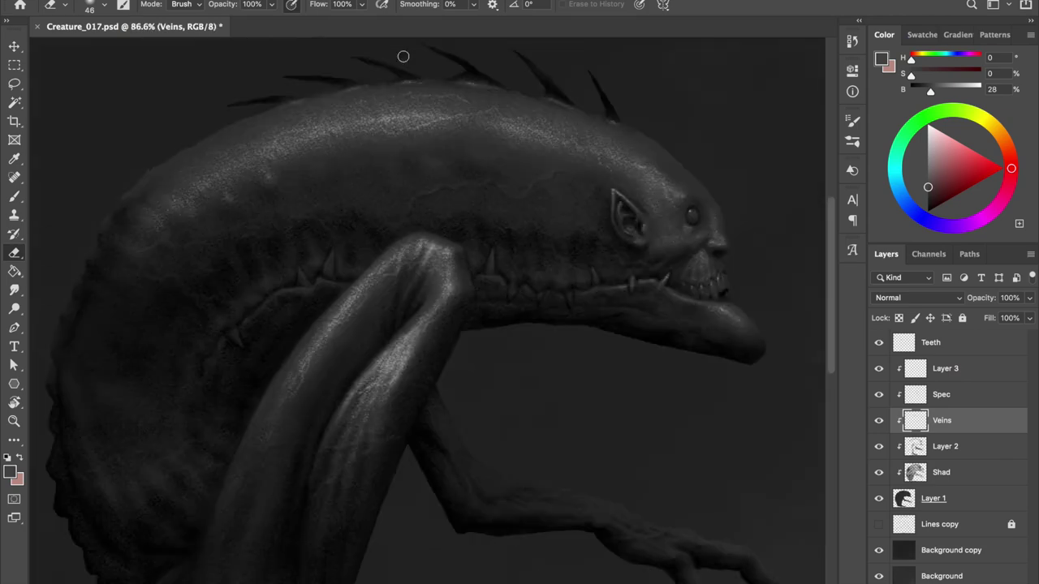